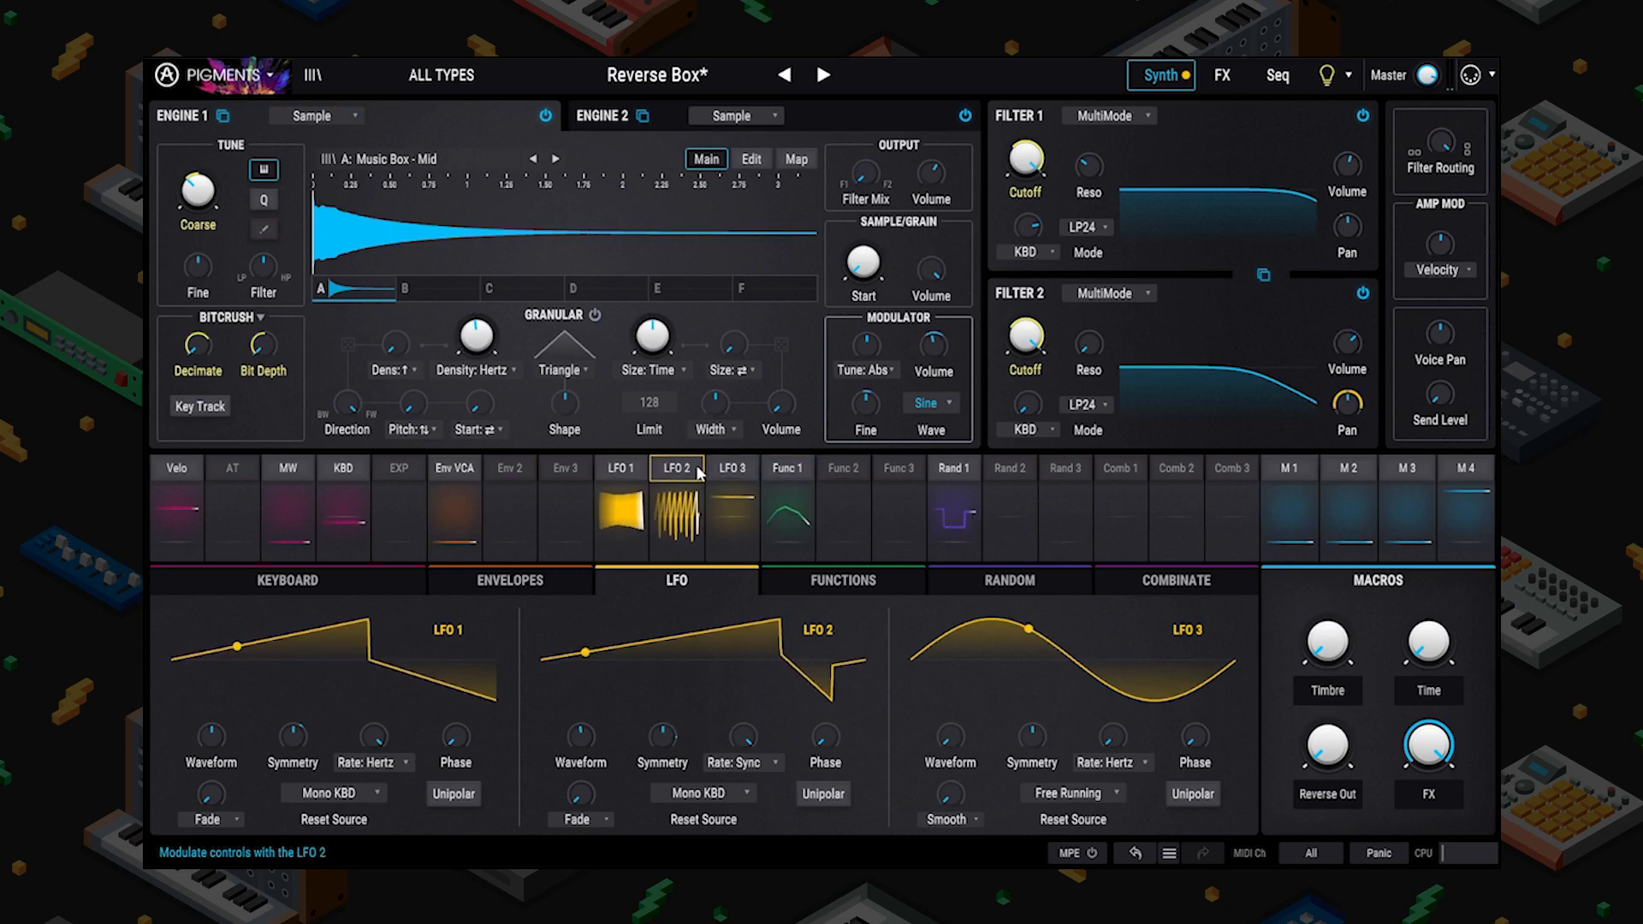
# Review the modulation routings assigned to Rand 1 and LFO 1, closing each routing view.
pyautogui.click(955, 479)
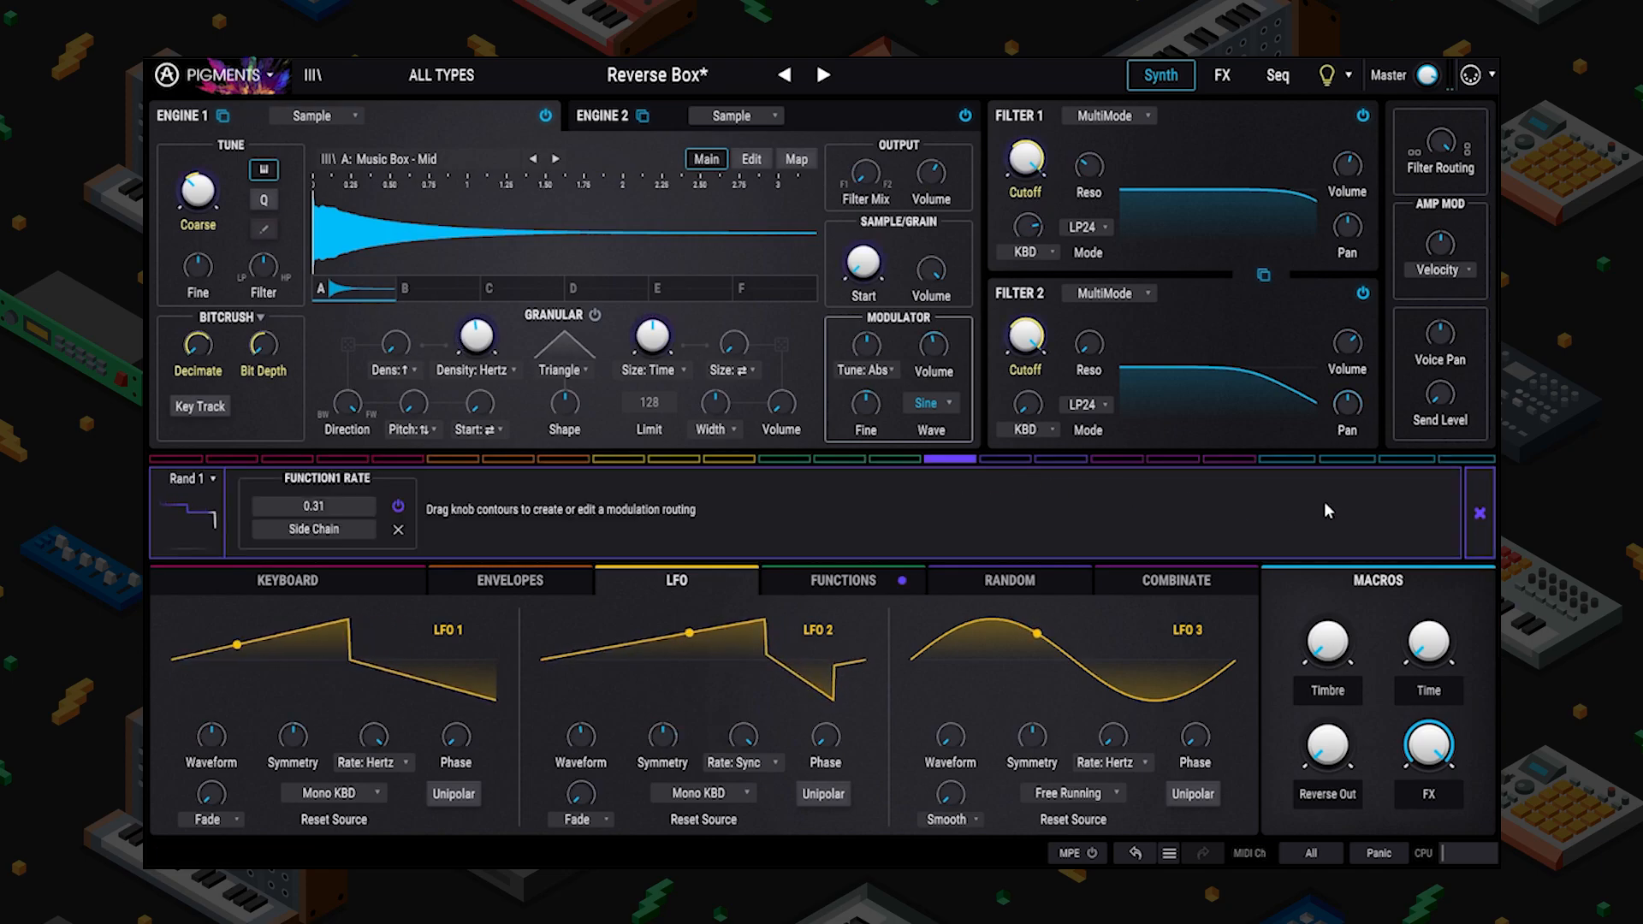
pyautogui.click(1480, 517)
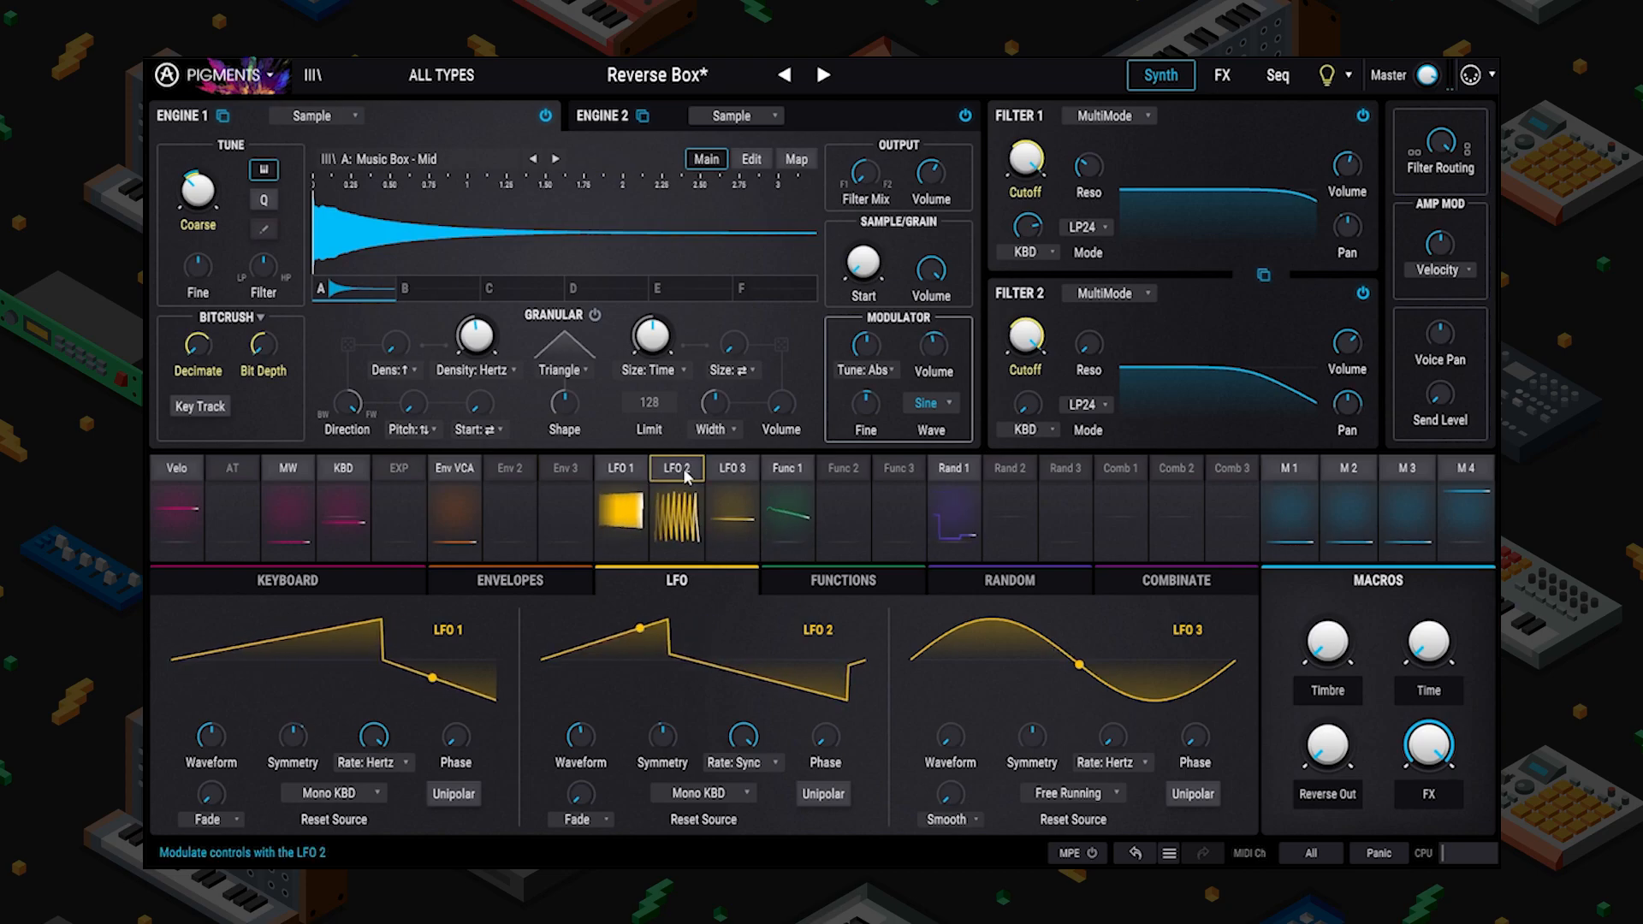
pyautogui.click(623, 476)
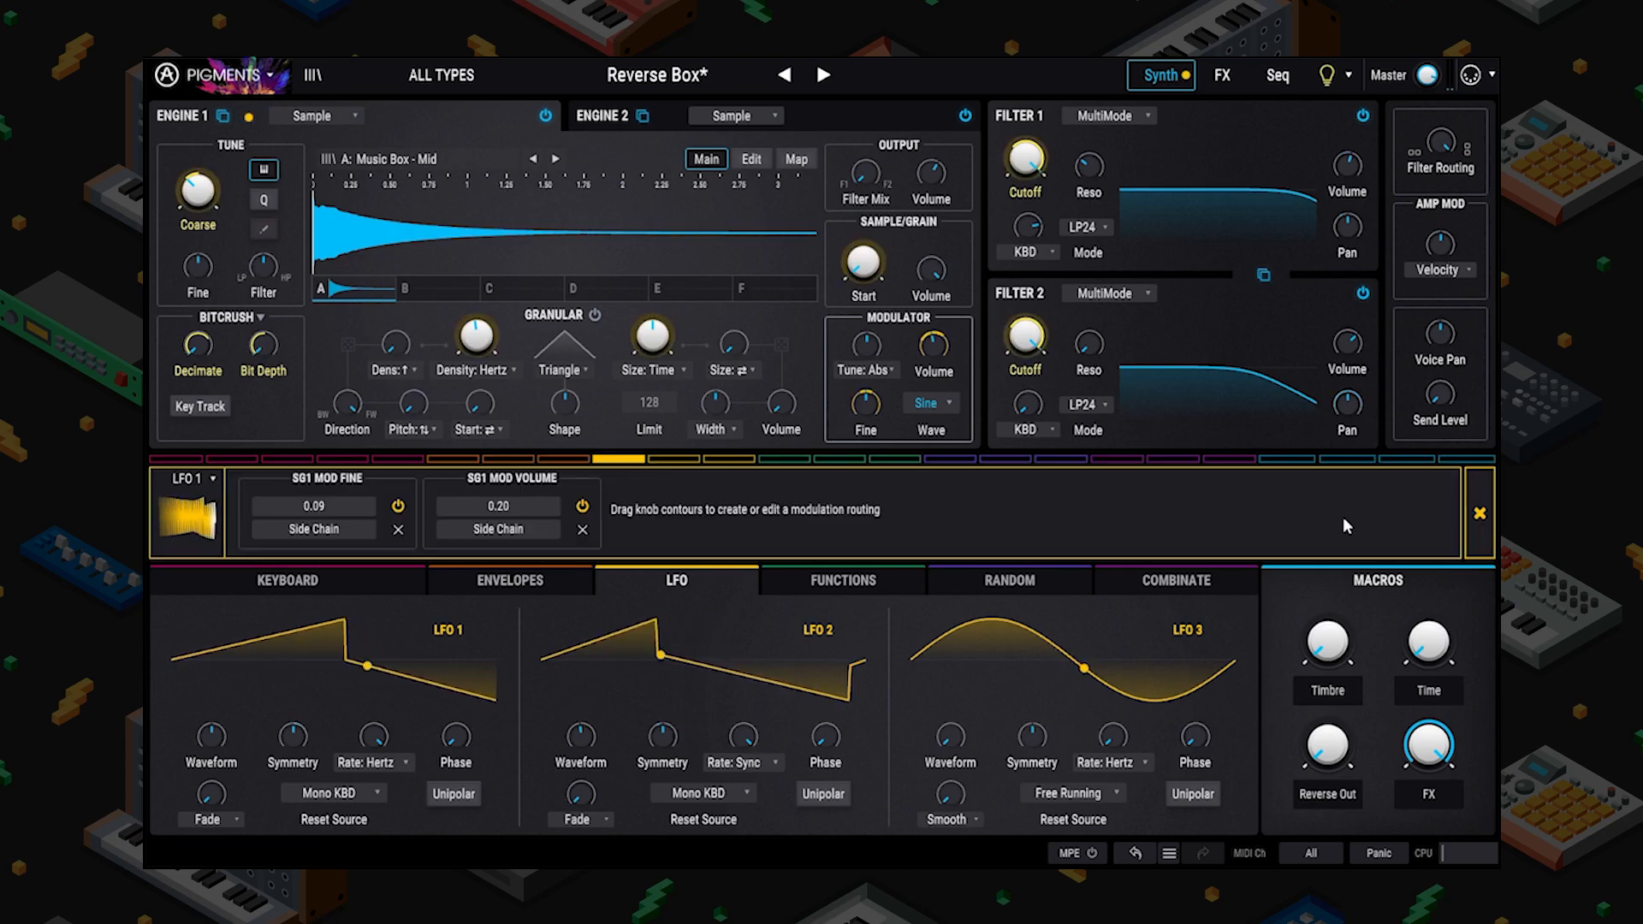
pyautogui.click(1488, 507)
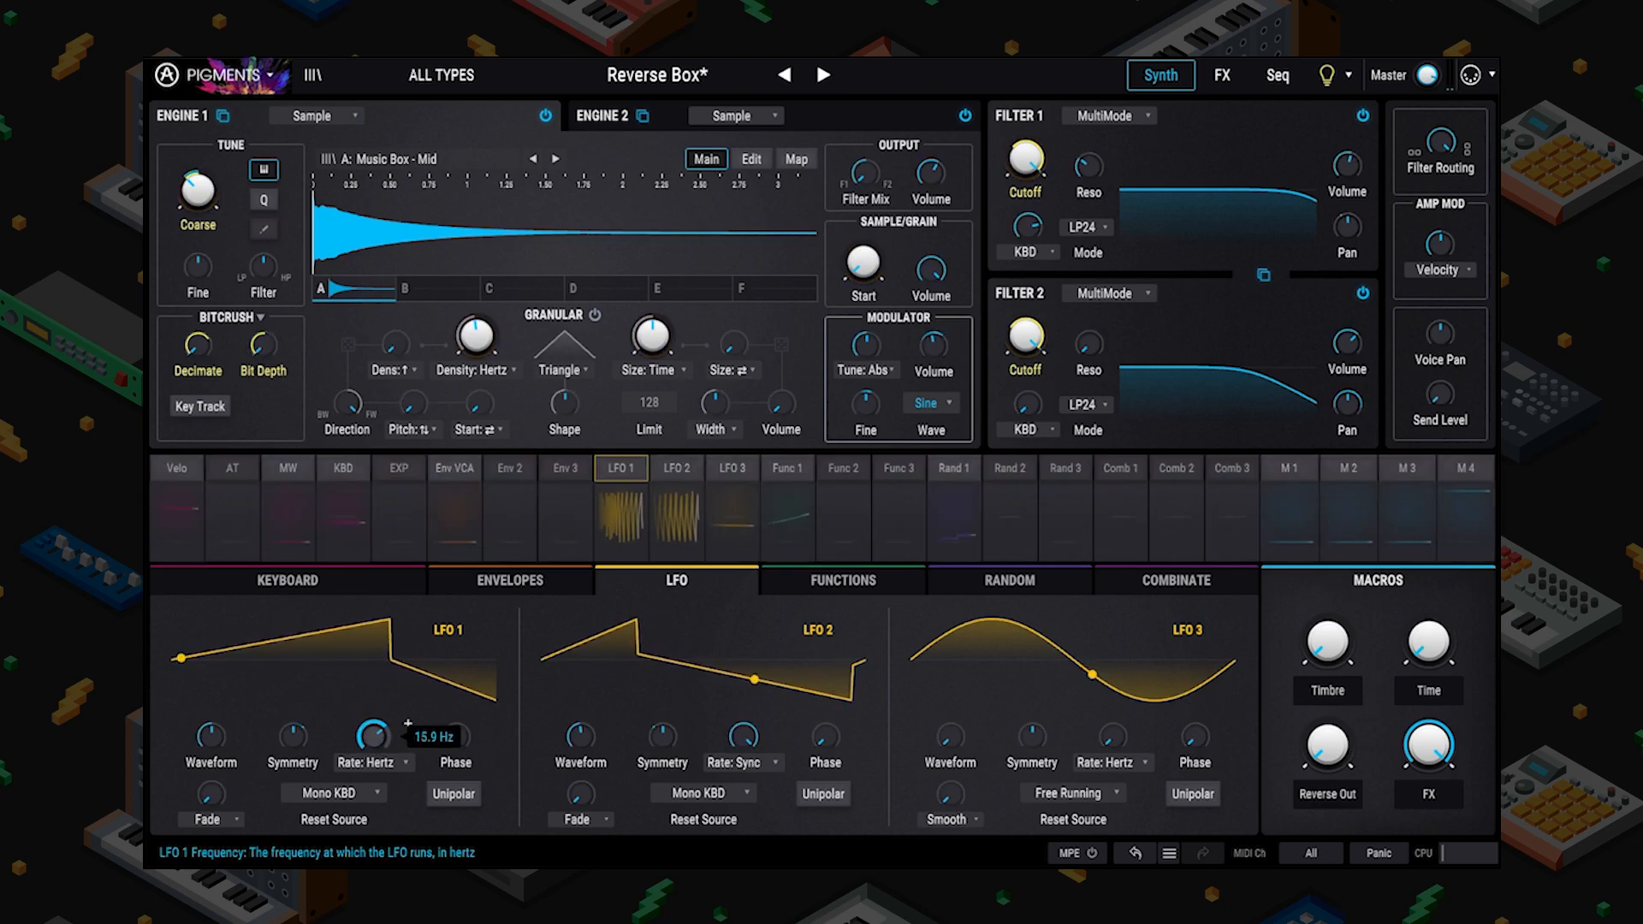
# Slow down the rate of LFO 2.
pyautogui.moveTo(743, 736); pyautogui.dragTo(777, 723)
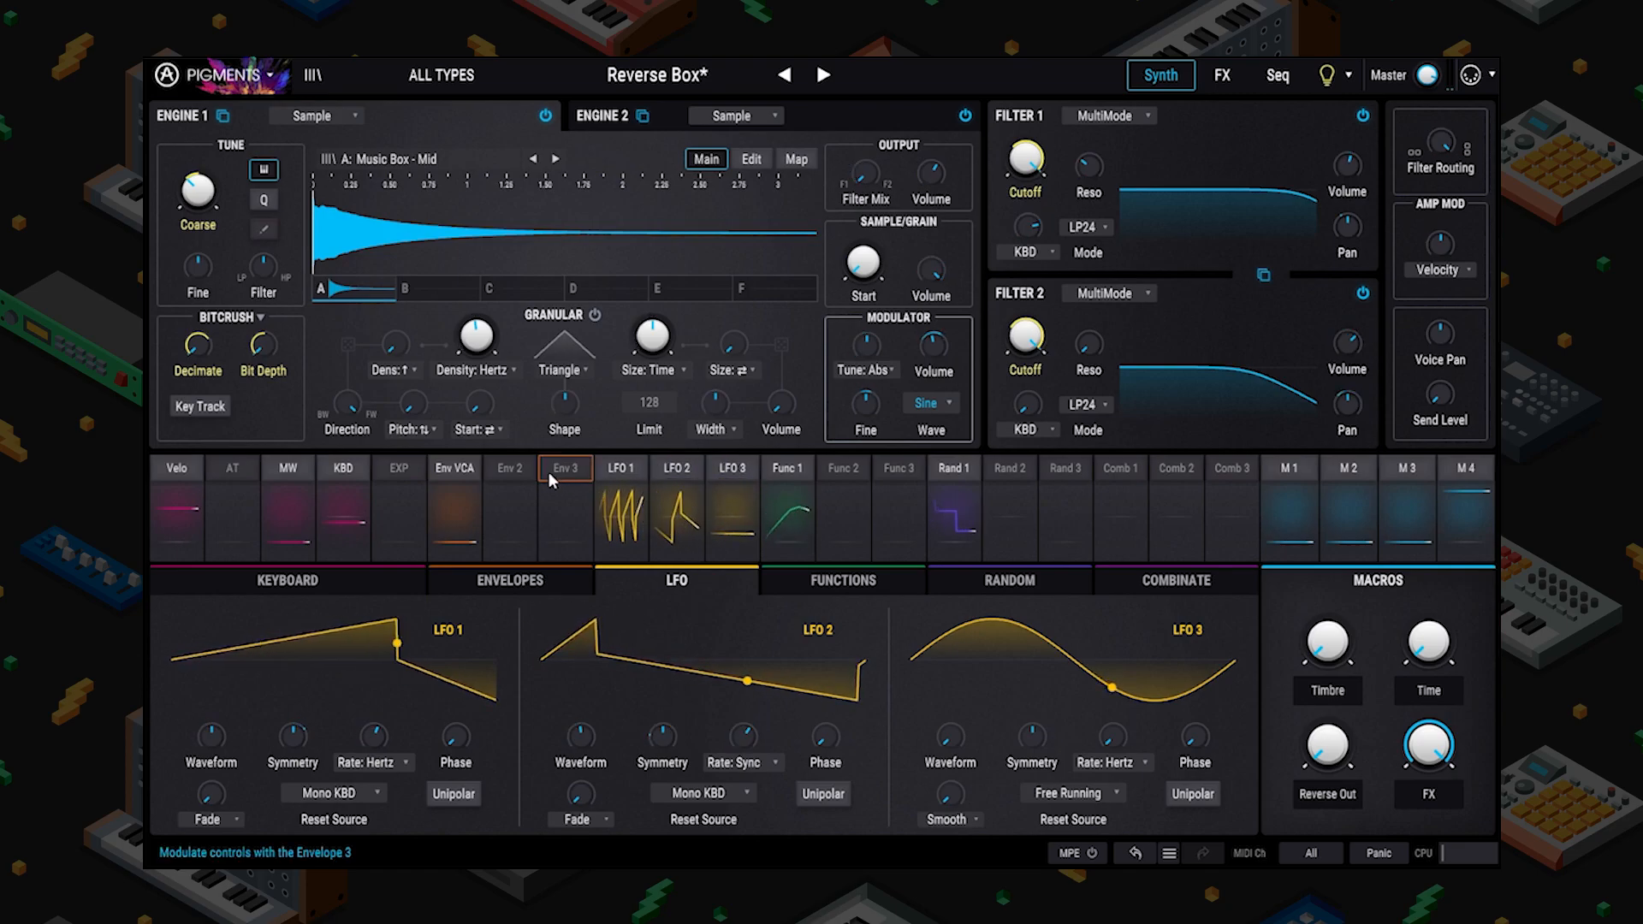
pyautogui.moveTo(623, 476)
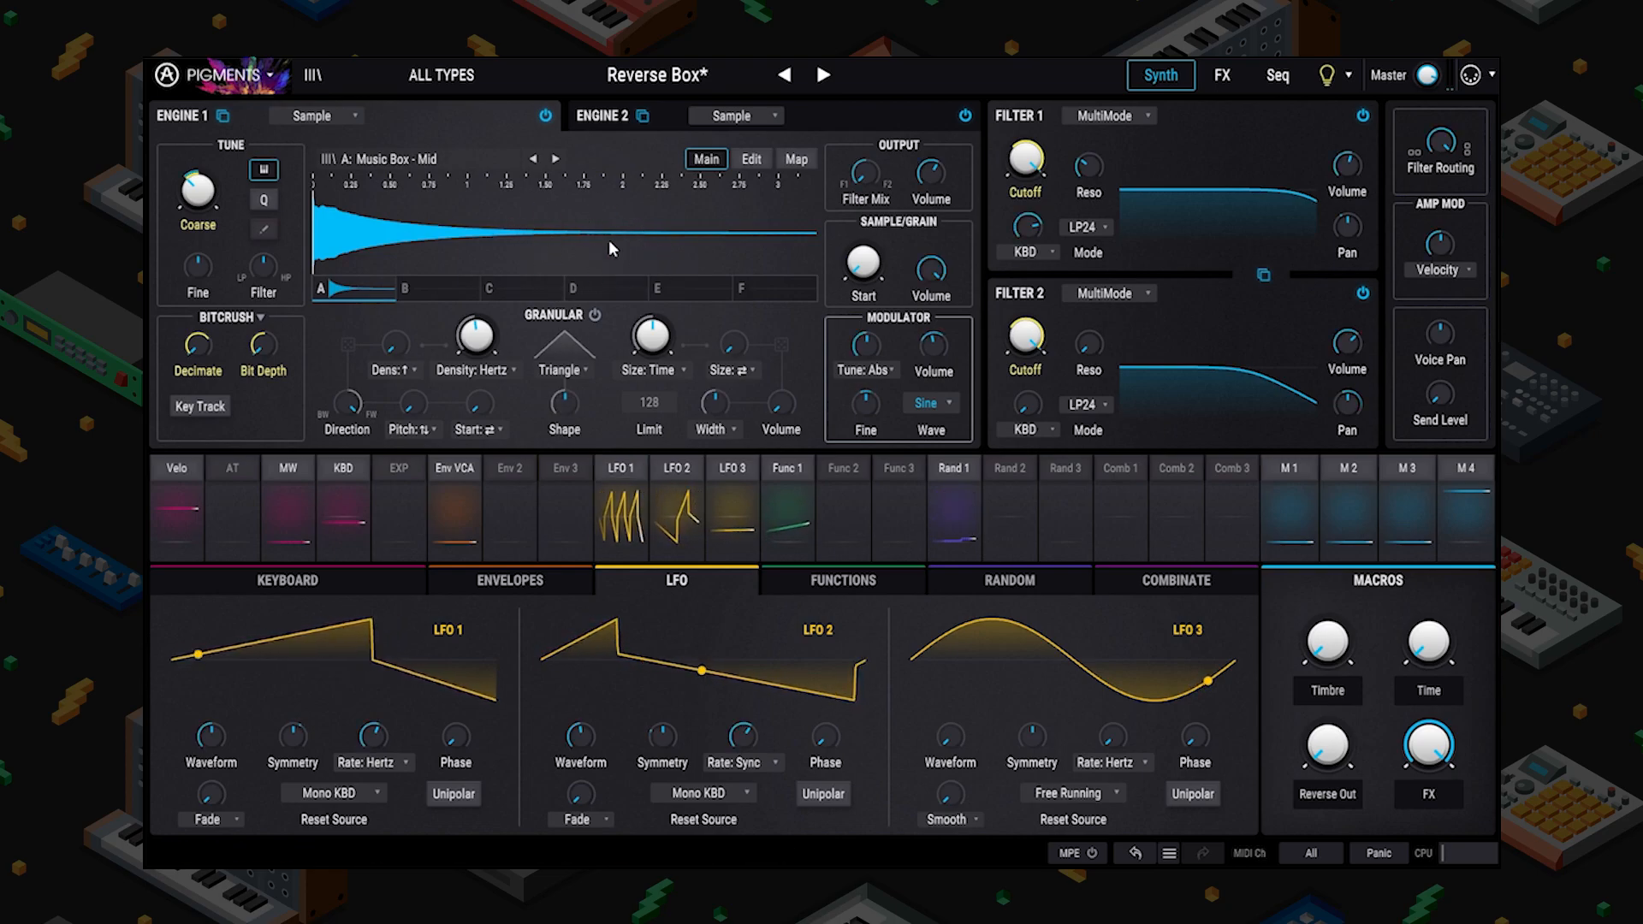
# Load the Analog Triple VCO preset from the Template category.
pyautogui.click(440, 78)
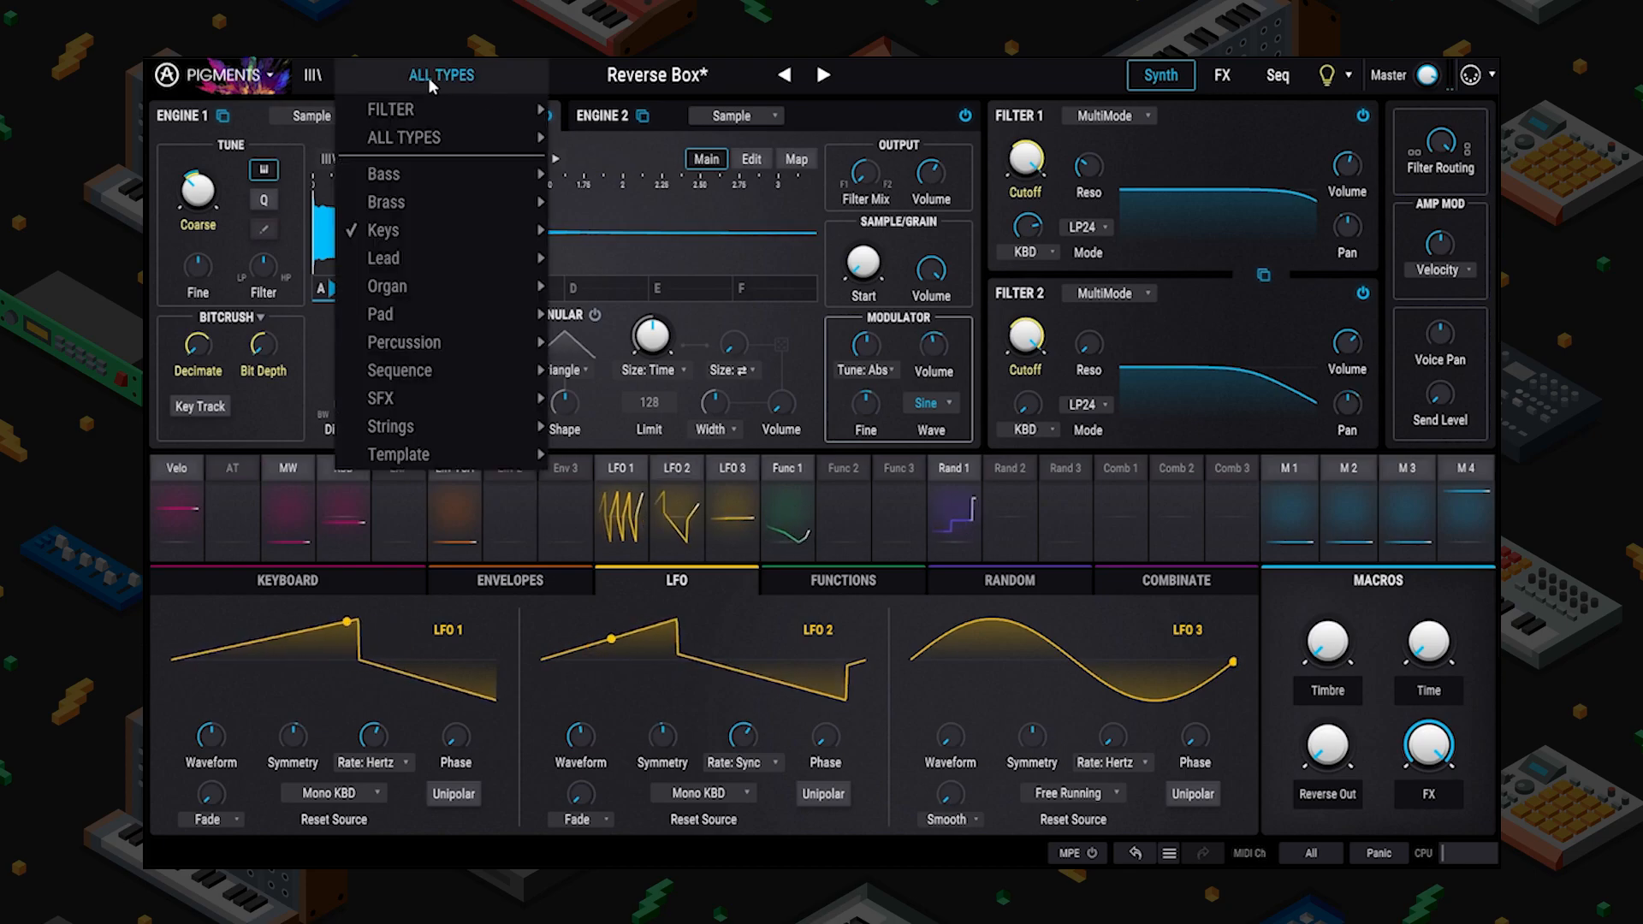
pyautogui.moveTo(470, 443)
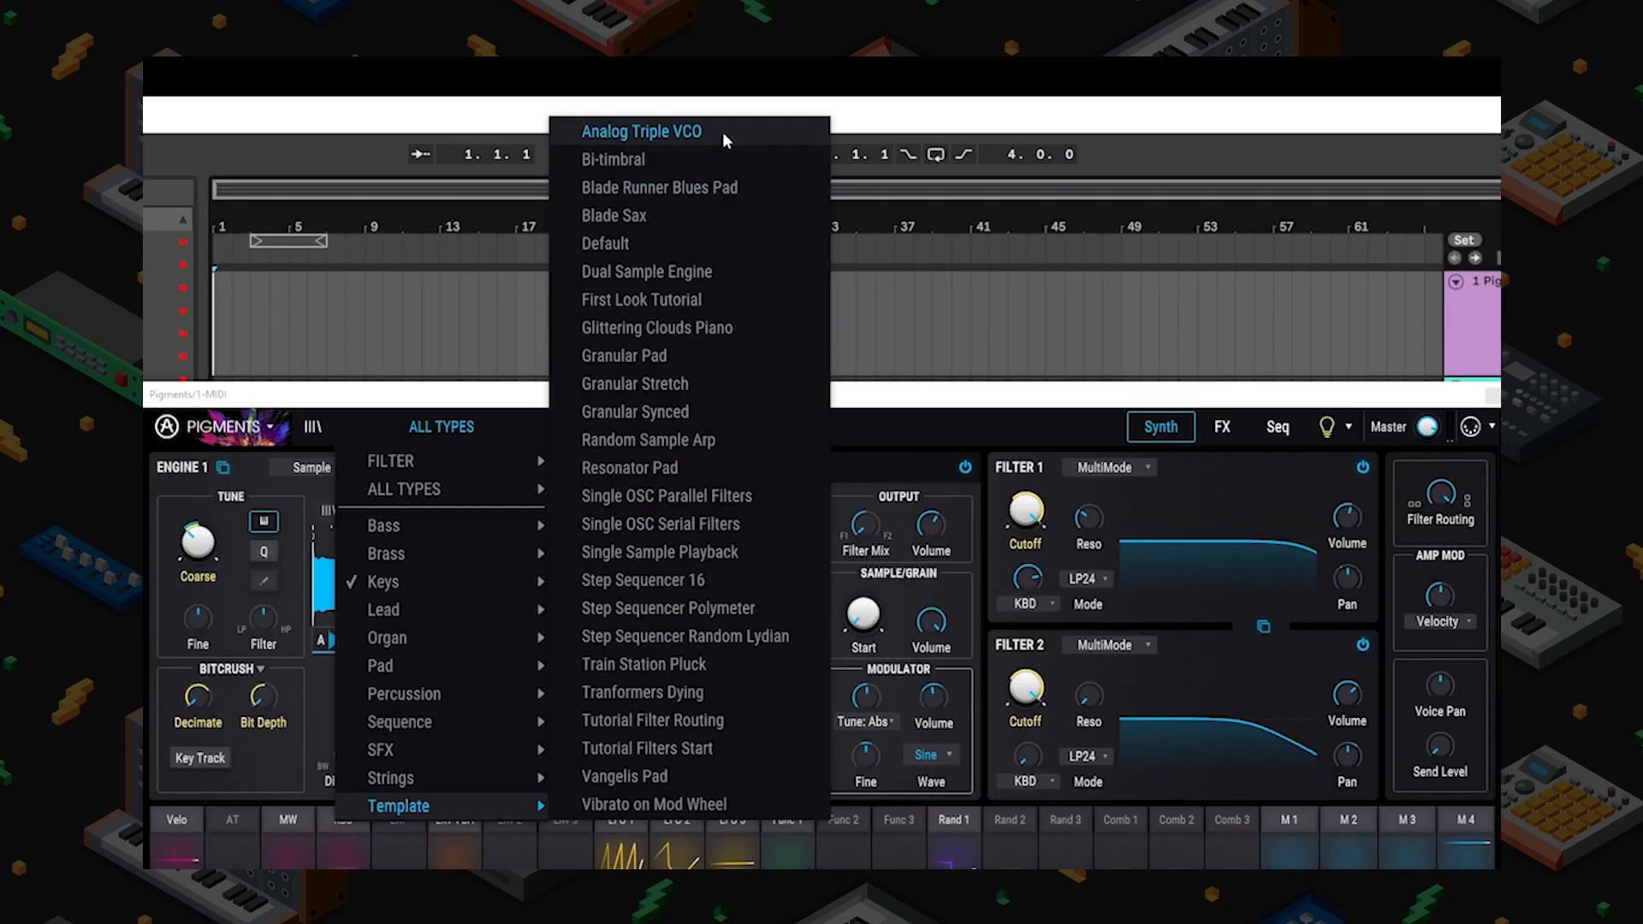
pyautogui.click(723, 131)
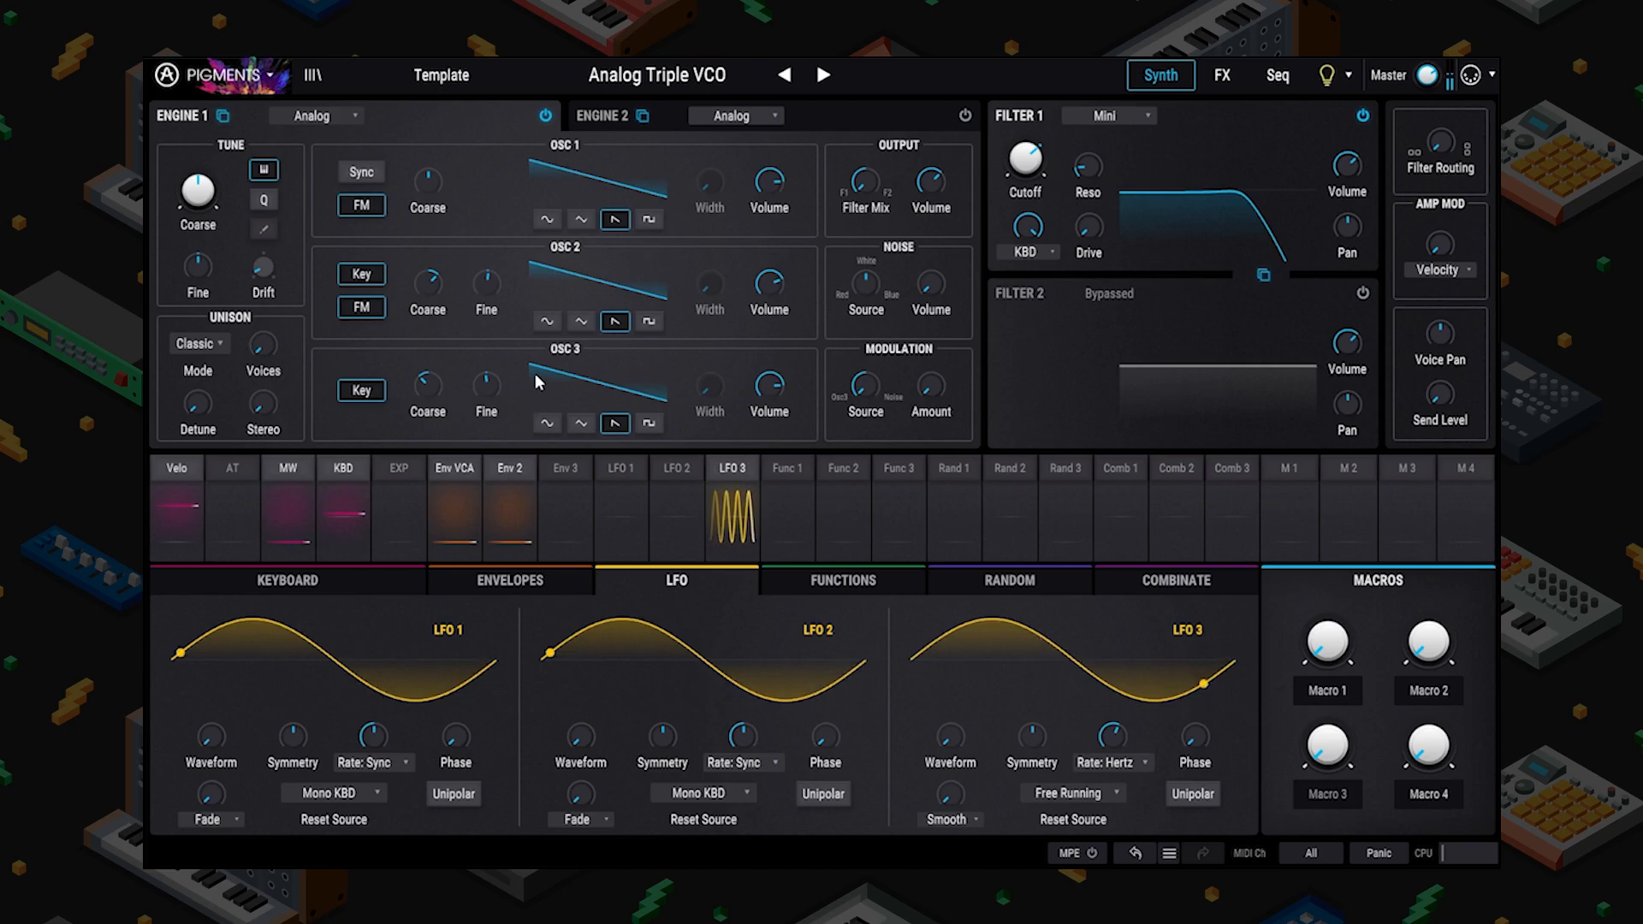
# Review the Engine 1 type choices, keeping Analog, and show the envelope settings.
pyautogui.click(326, 117)
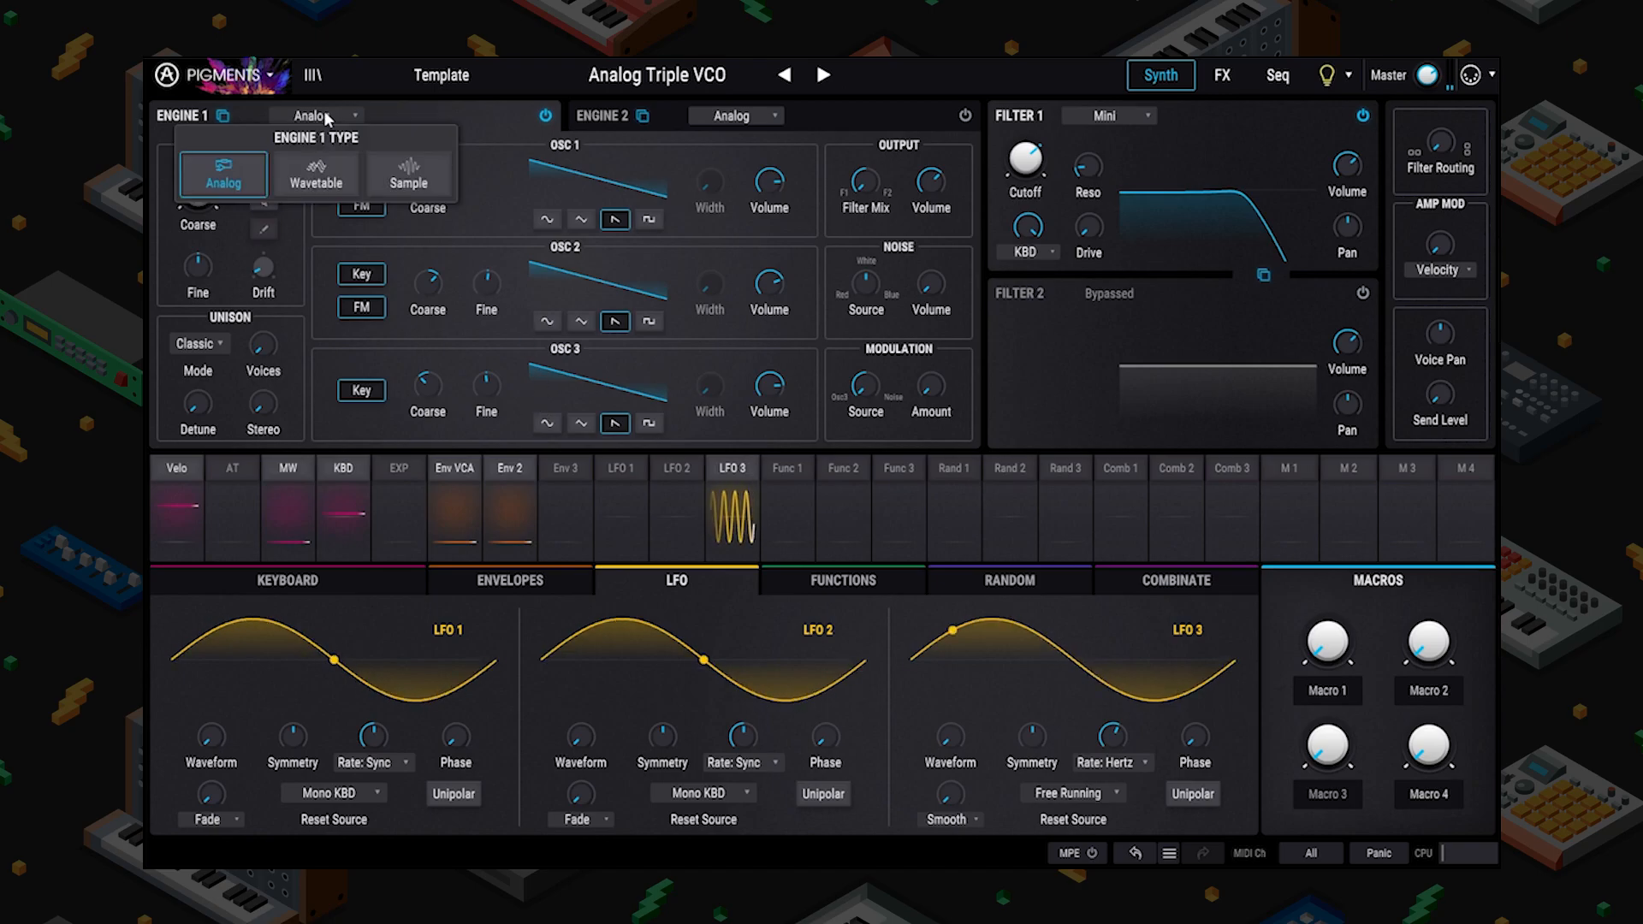
pyautogui.click(208, 172)
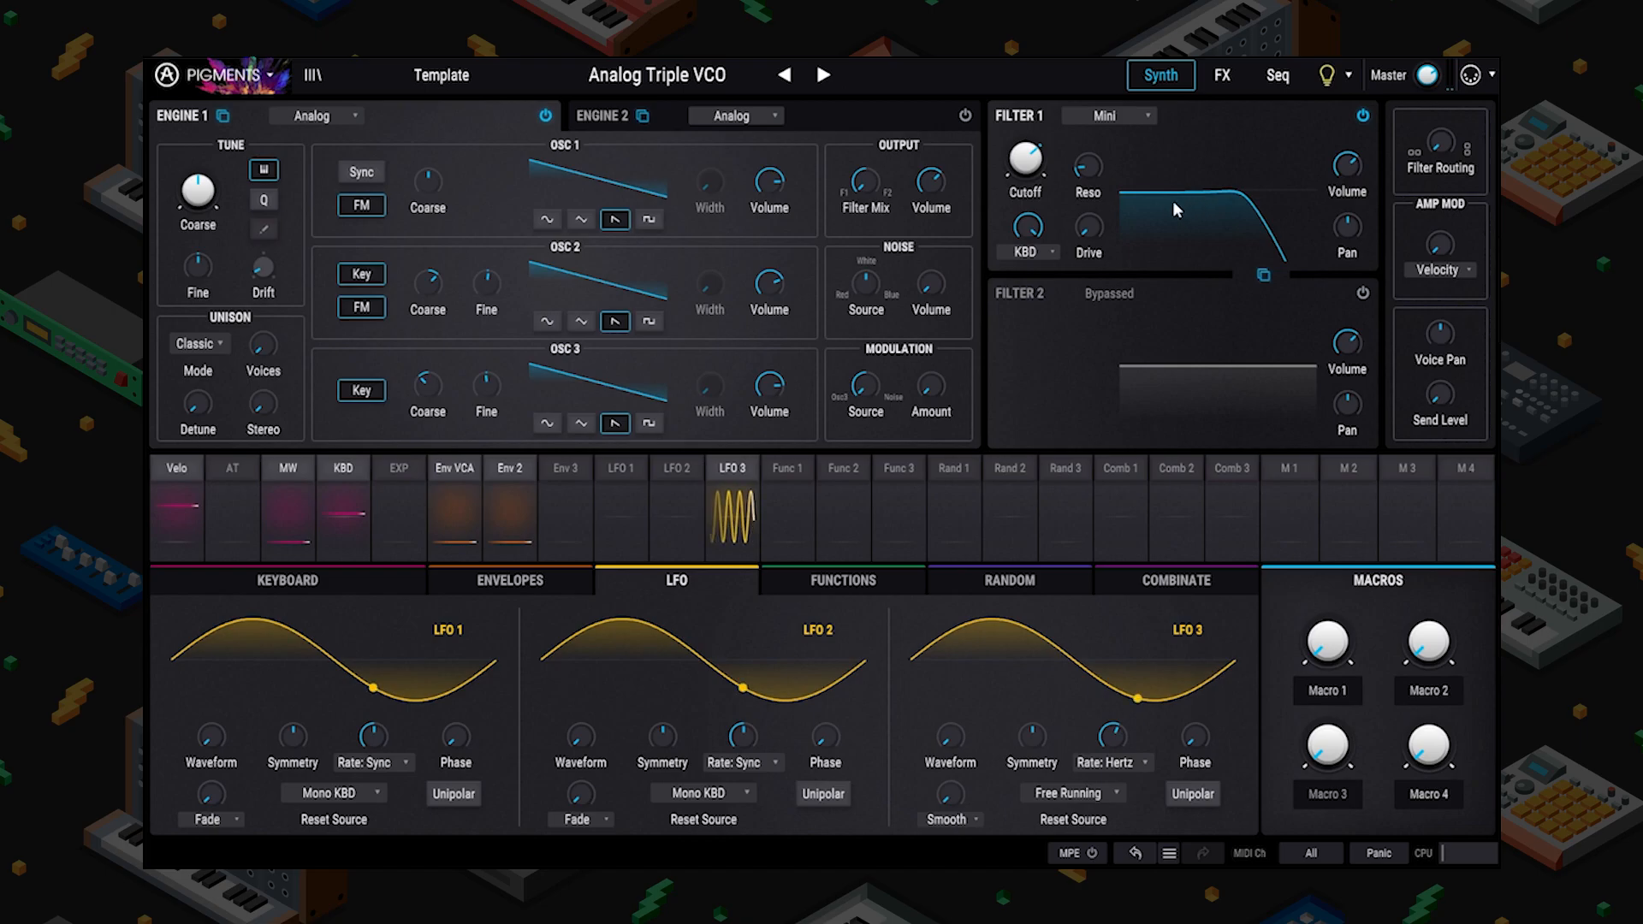
pyautogui.click(515, 475)
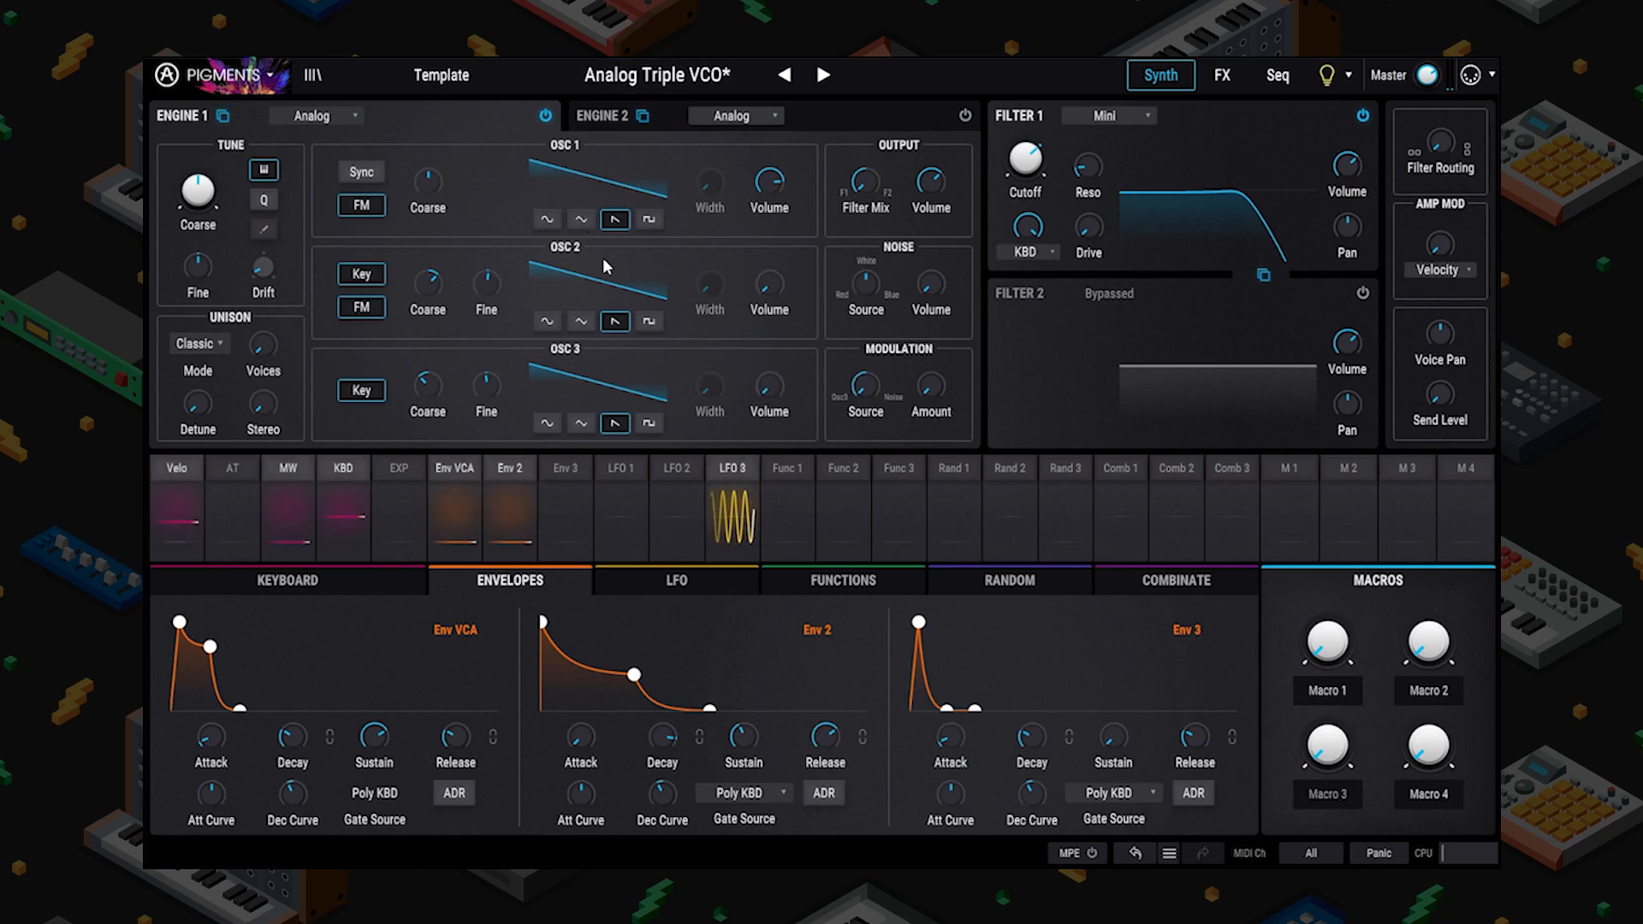
# Audition the sine, triangle and sawtooth waveforms on OSC 1, settle on square and centre its pulse width.
pyautogui.click(547, 221)
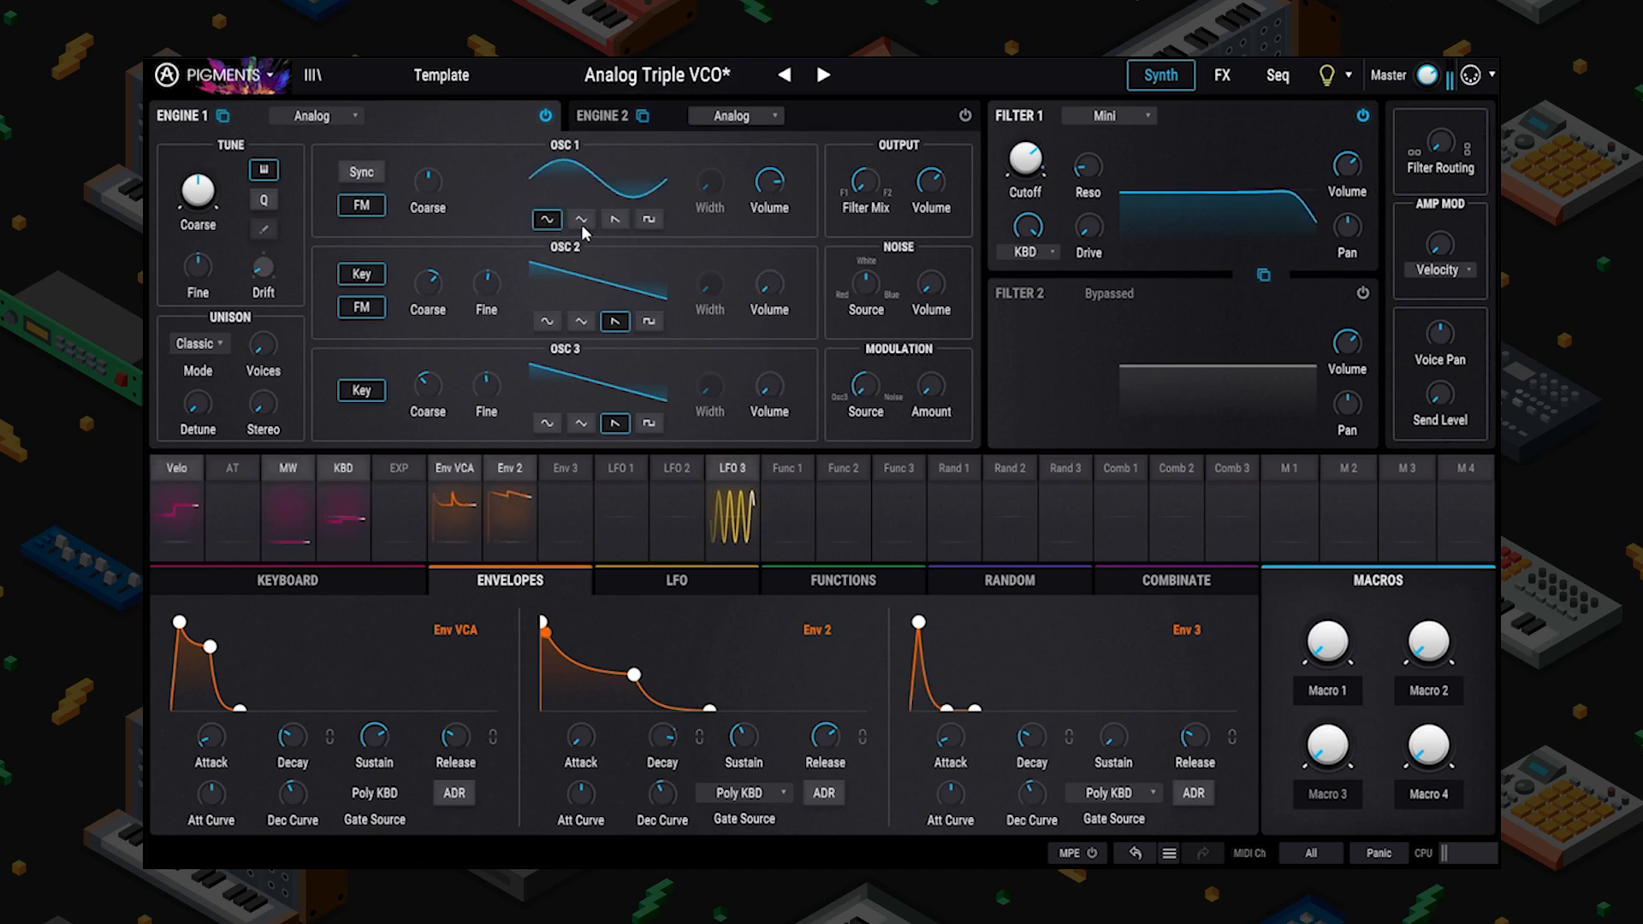
pyautogui.click(581, 220)
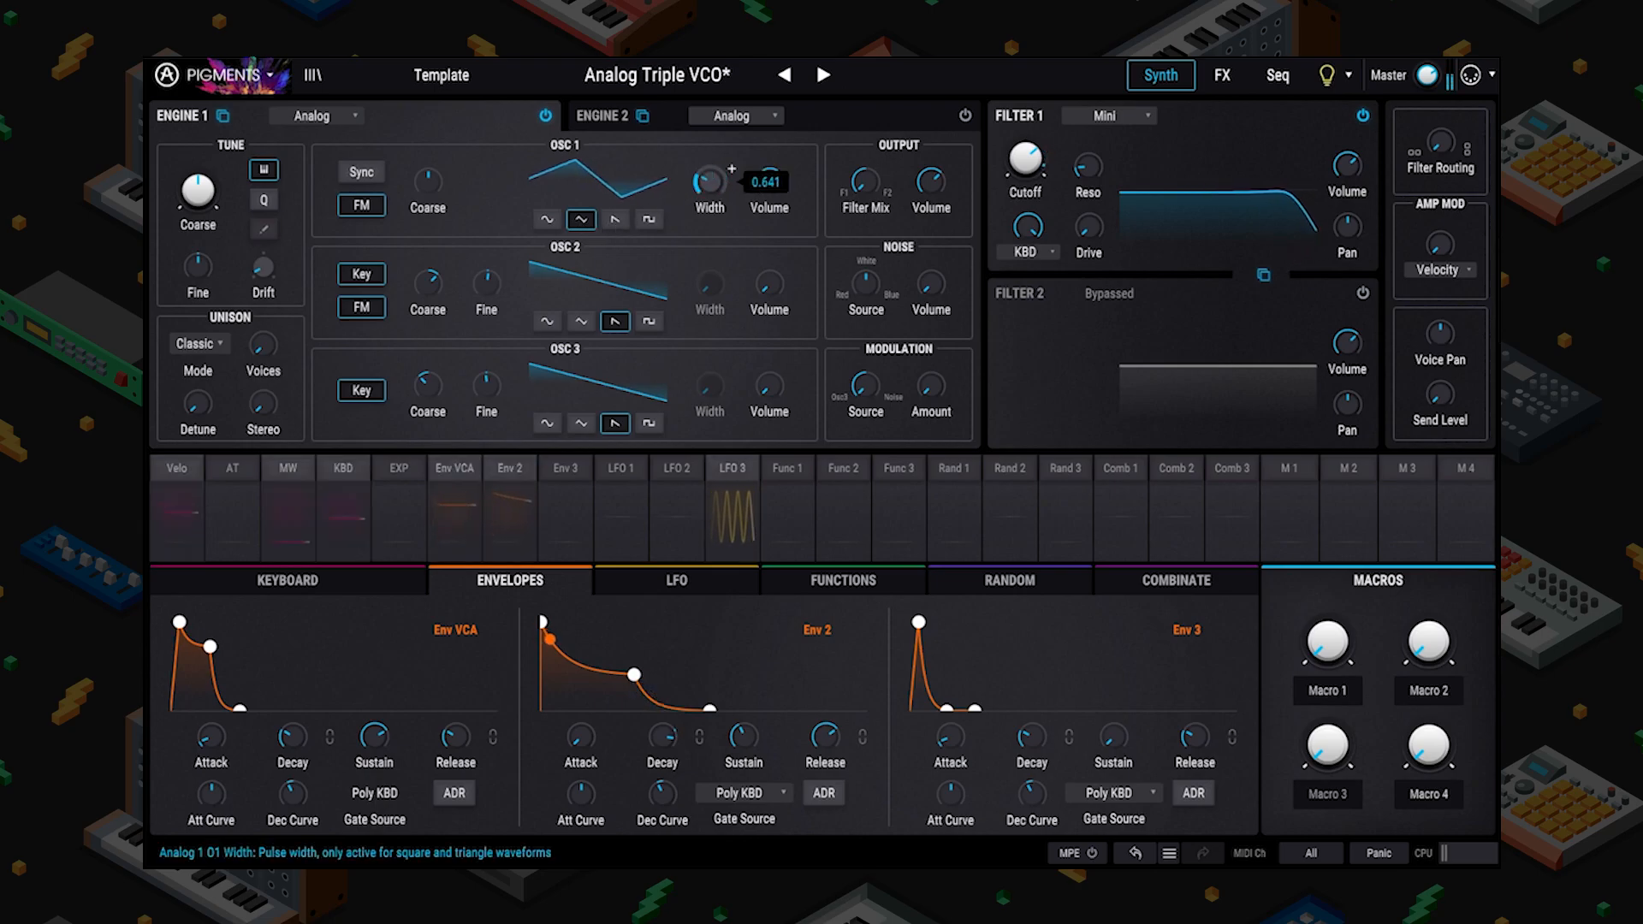
pyautogui.click(616, 220)
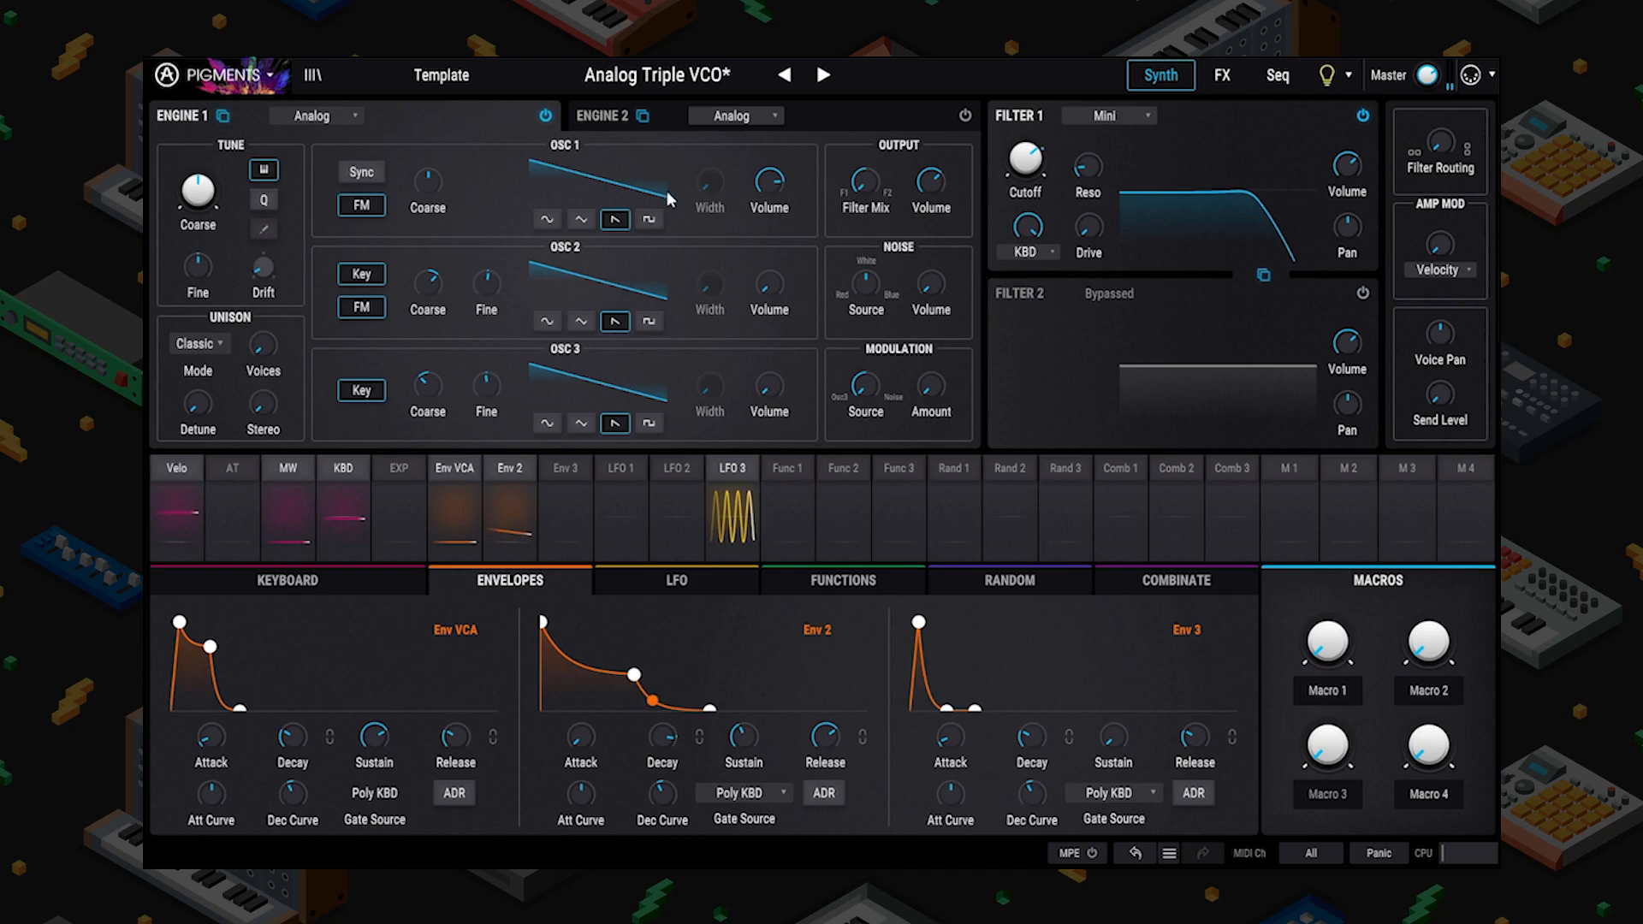
pyautogui.click(648, 219)
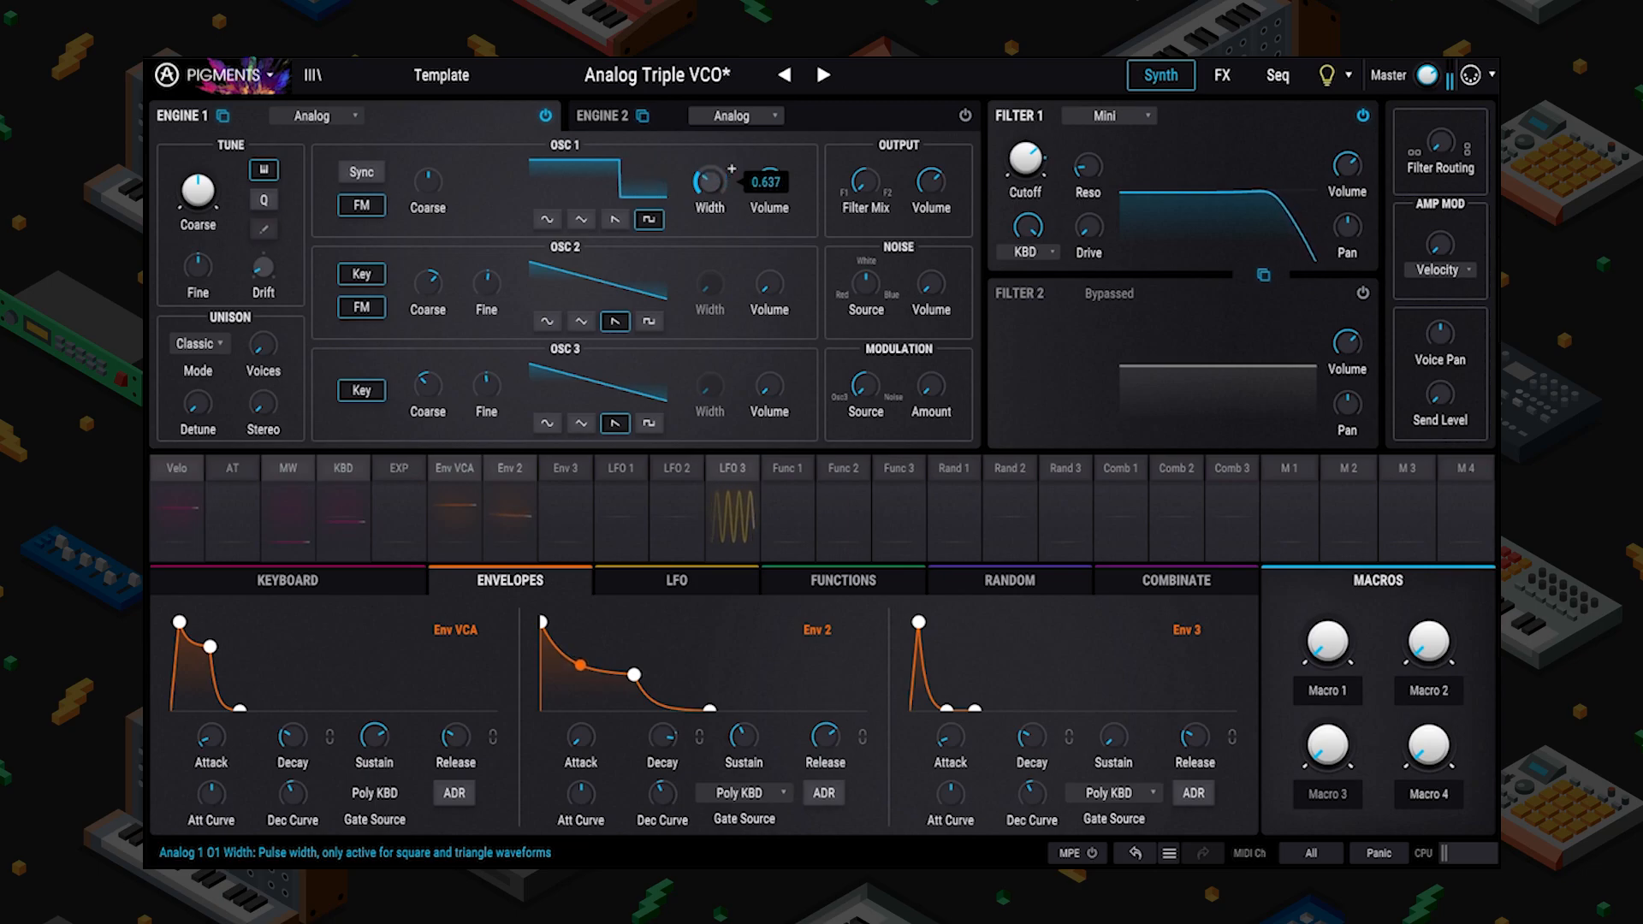
pyautogui.moveTo(707, 182); pyautogui.dragTo(705, 193)
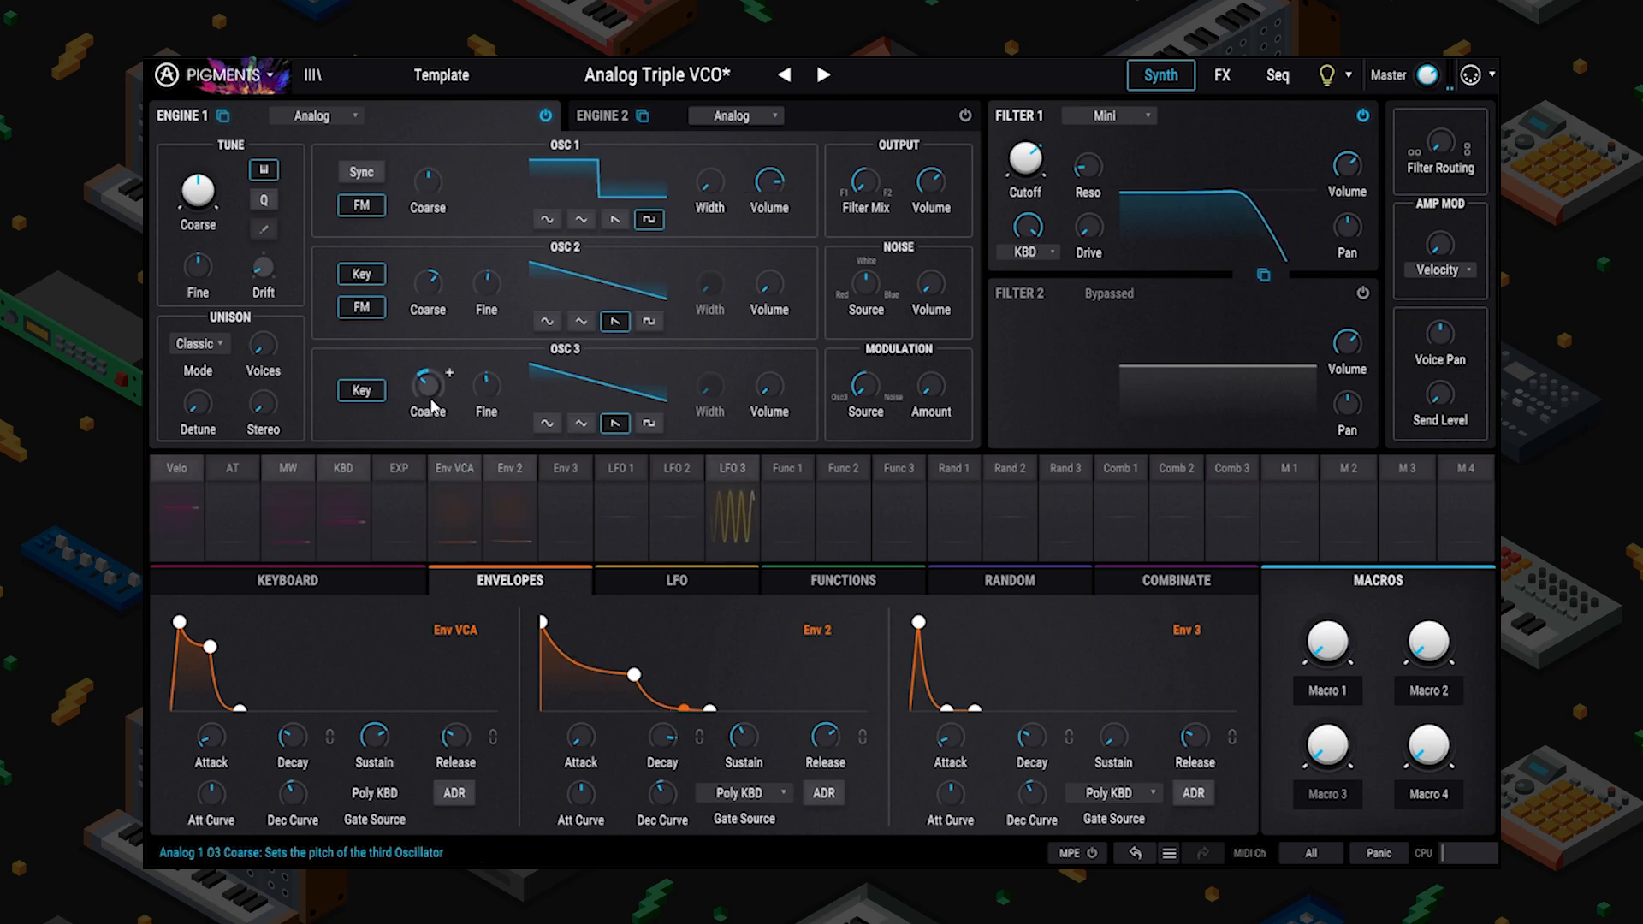
# Raise the volume of OSC 2 and switch its waveform to square.
pyautogui.doubleClick(773, 283)
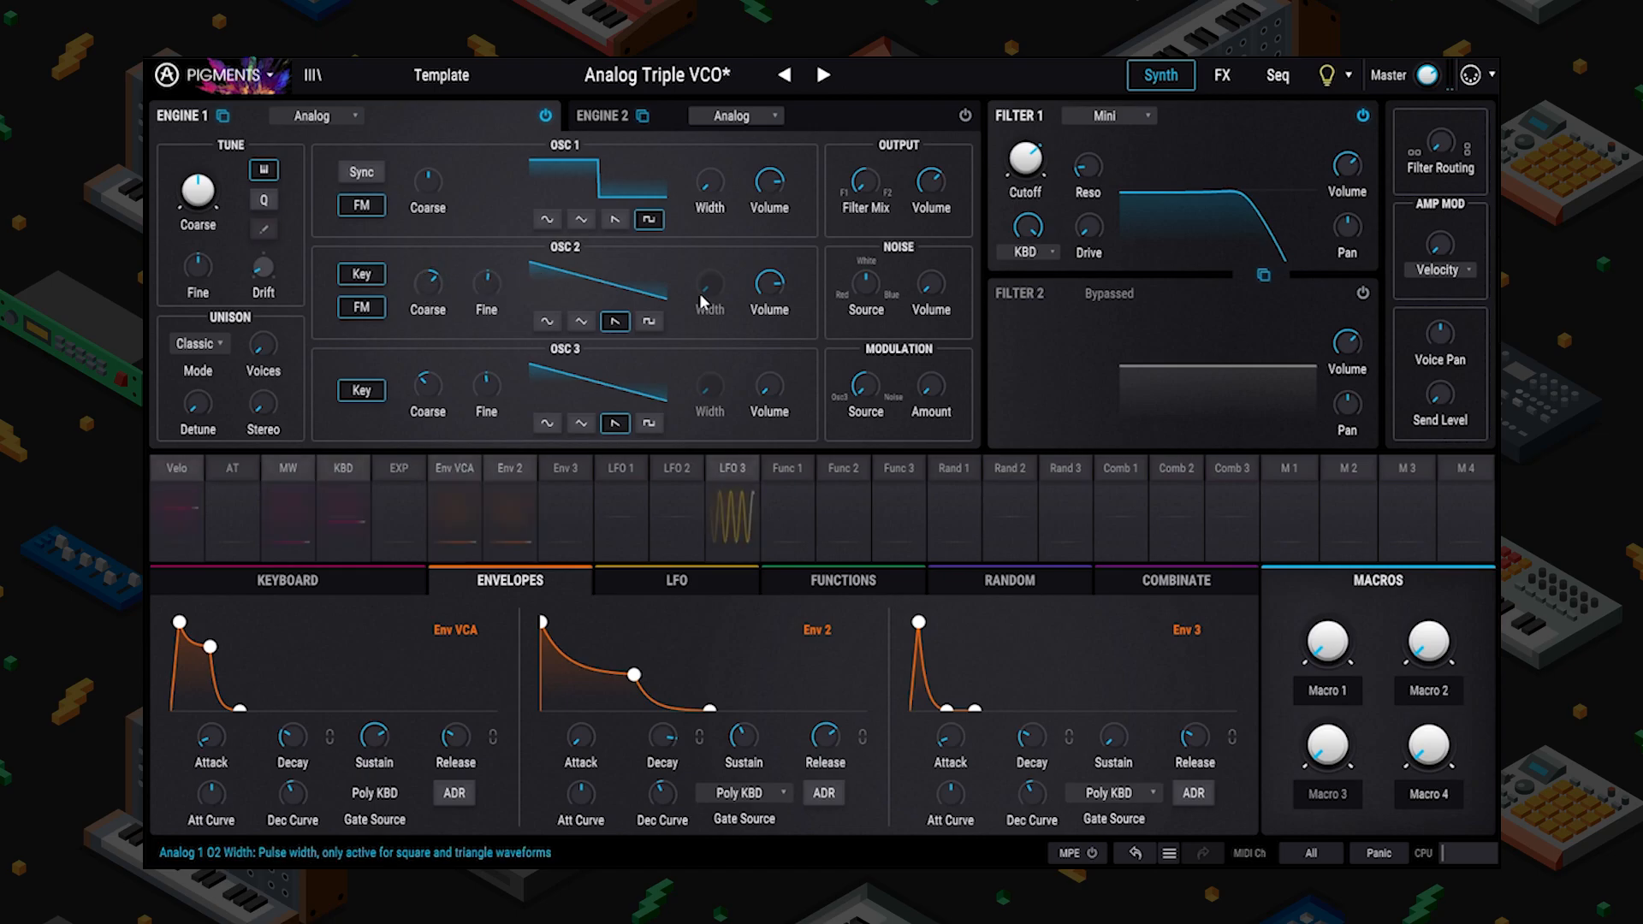
pyautogui.click(649, 321)
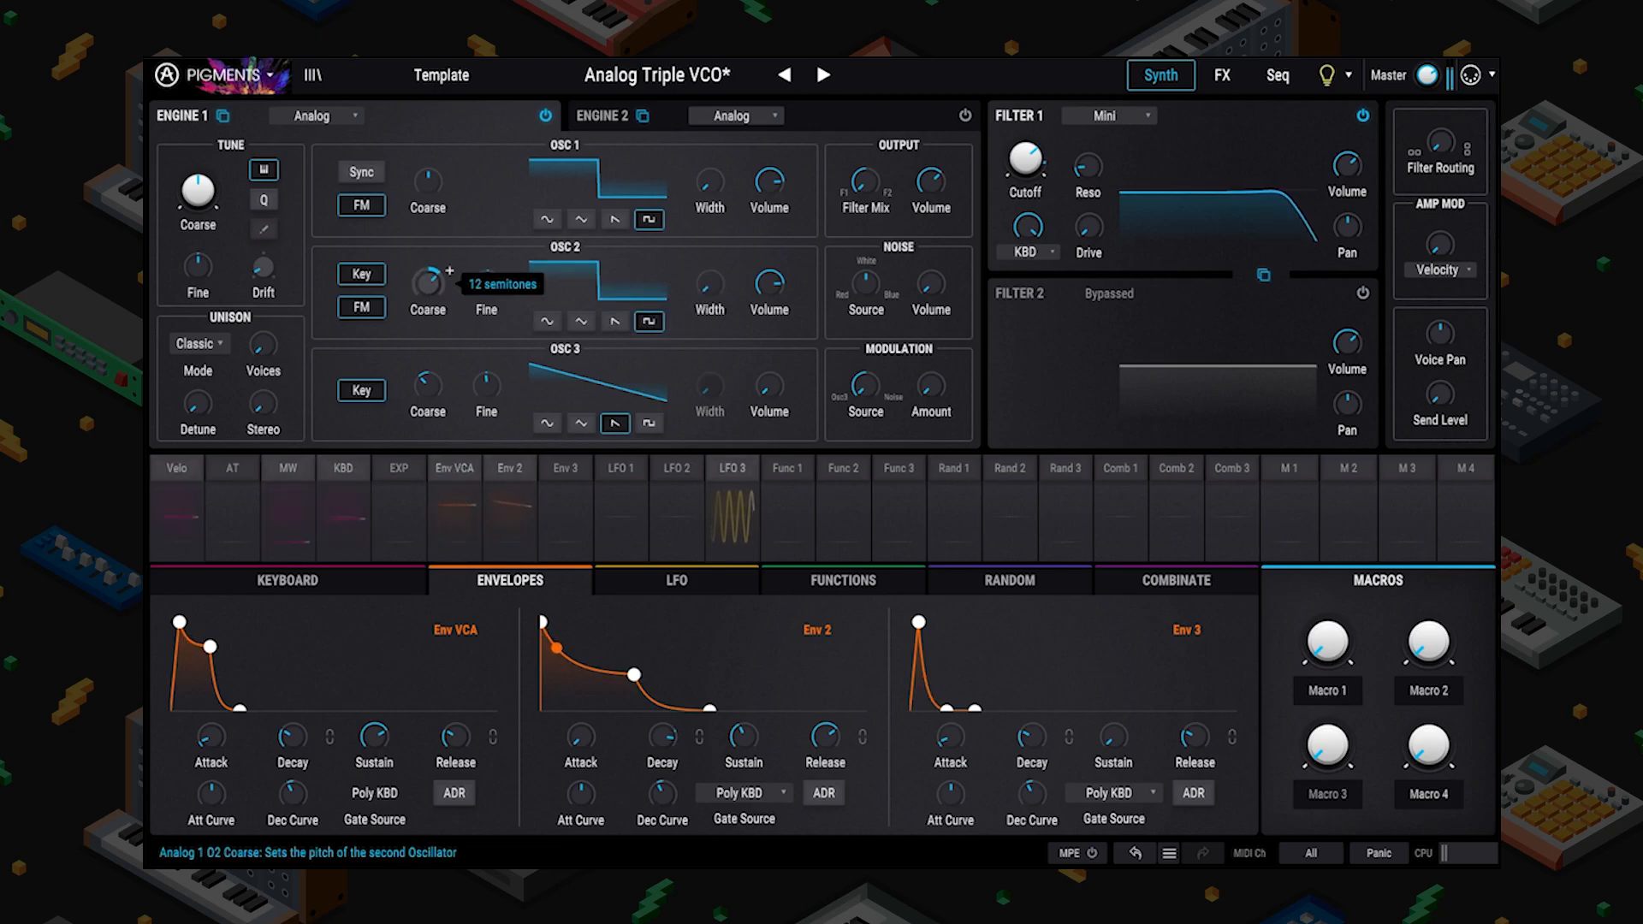
pyautogui.moveTo(429, 304)
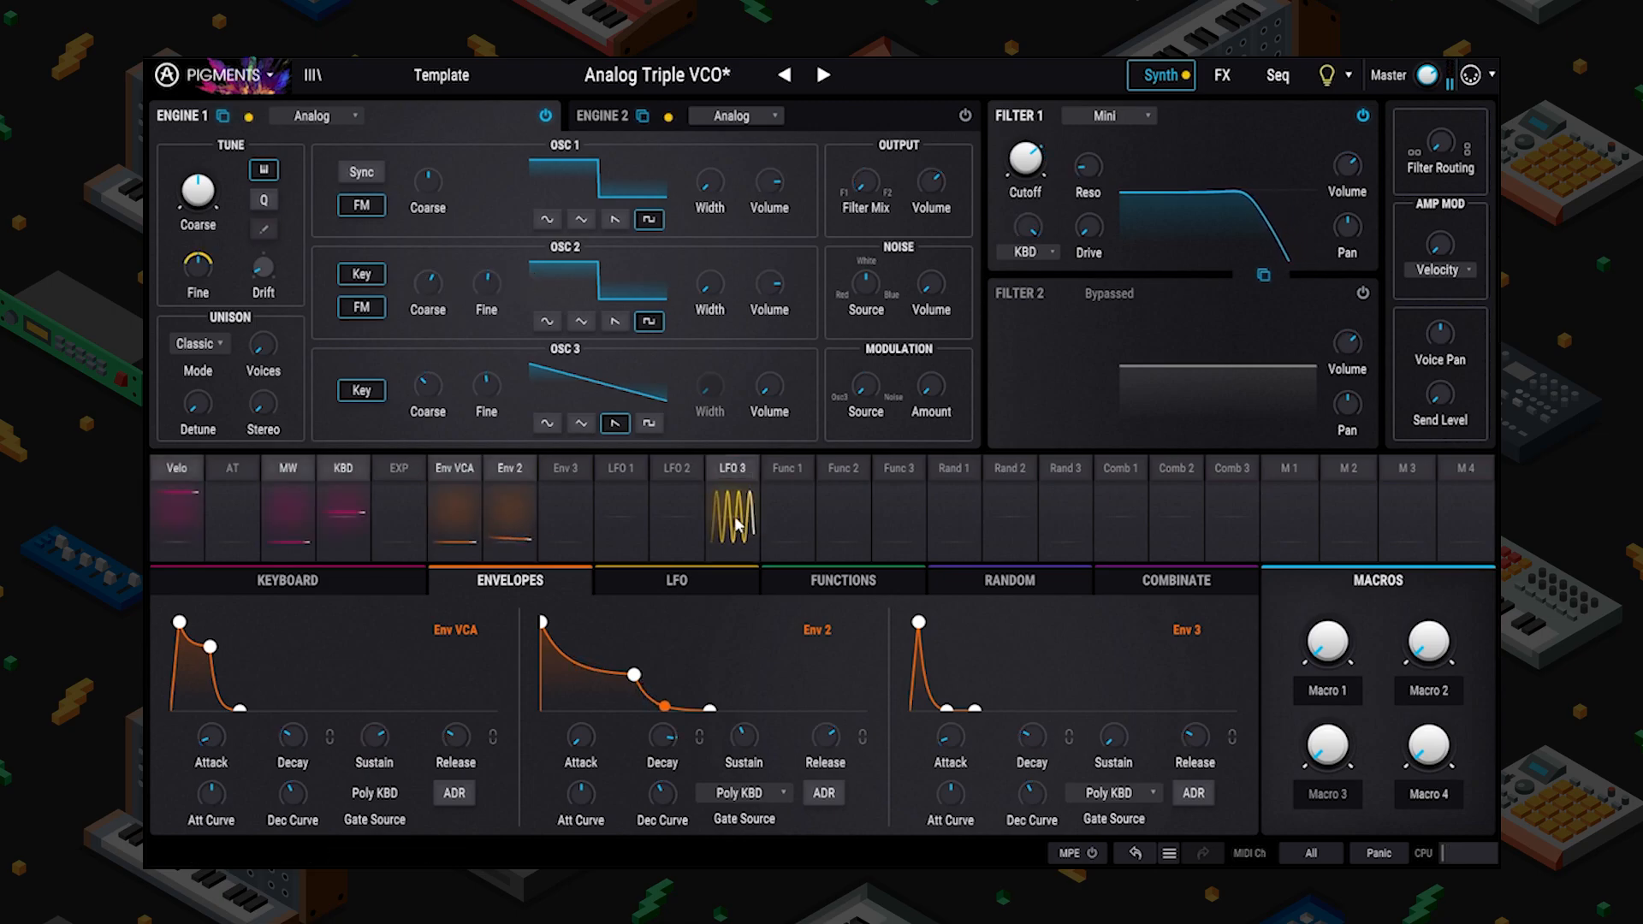
# Review which parameters LFO 3 modulates and close its routing view.
pyautogui.click(732, 468)
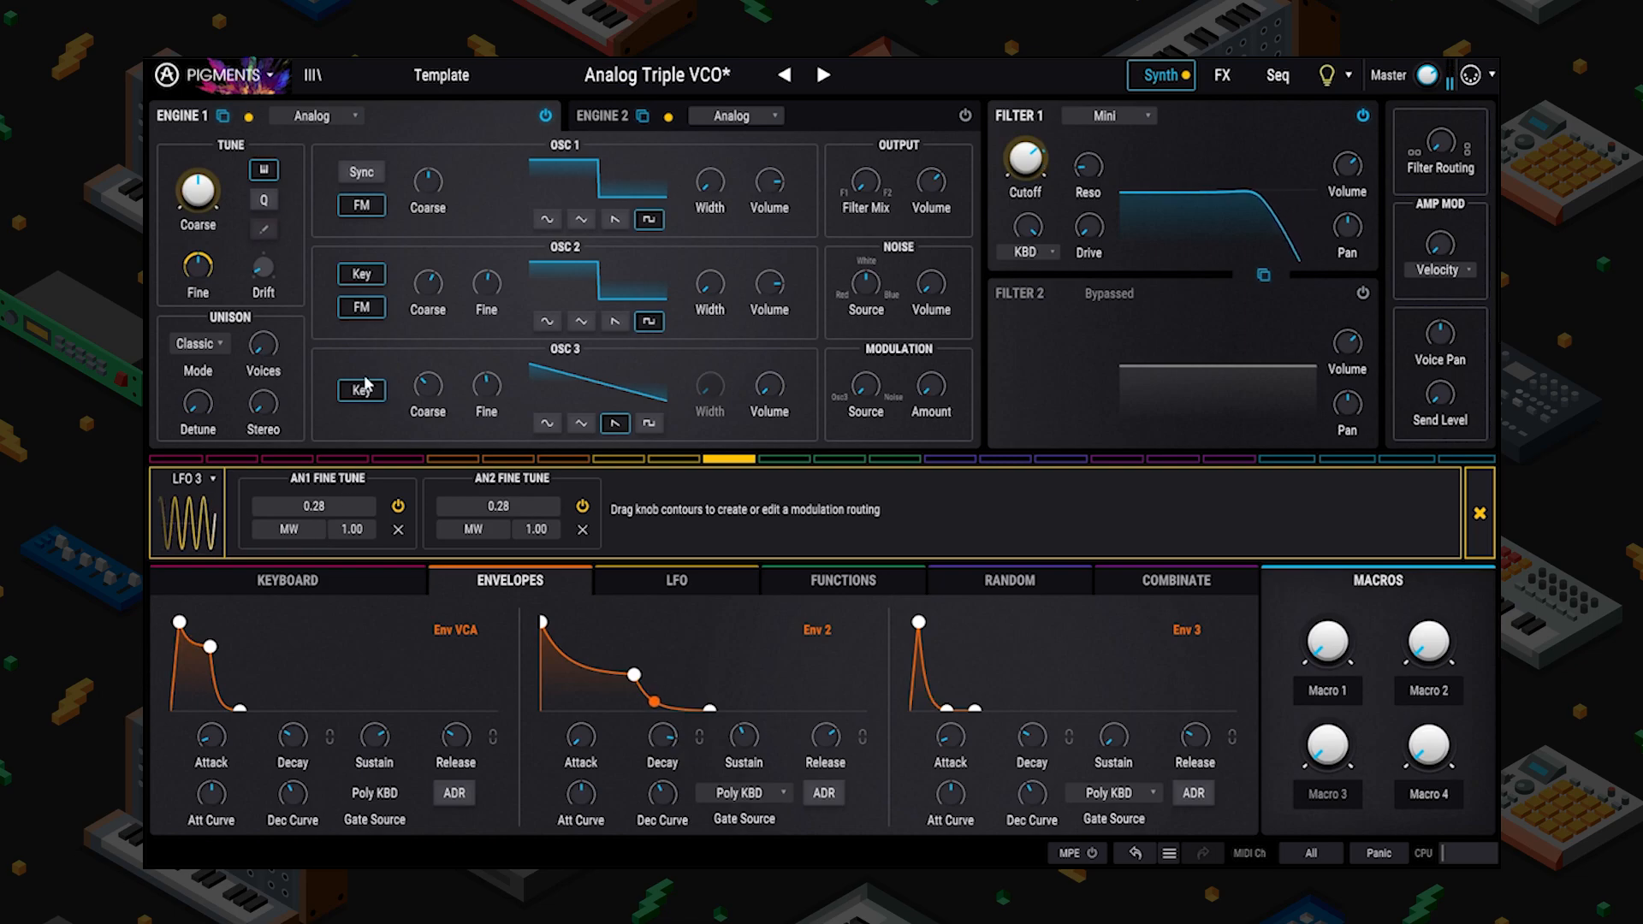
pyautogui.click(1480, 512)
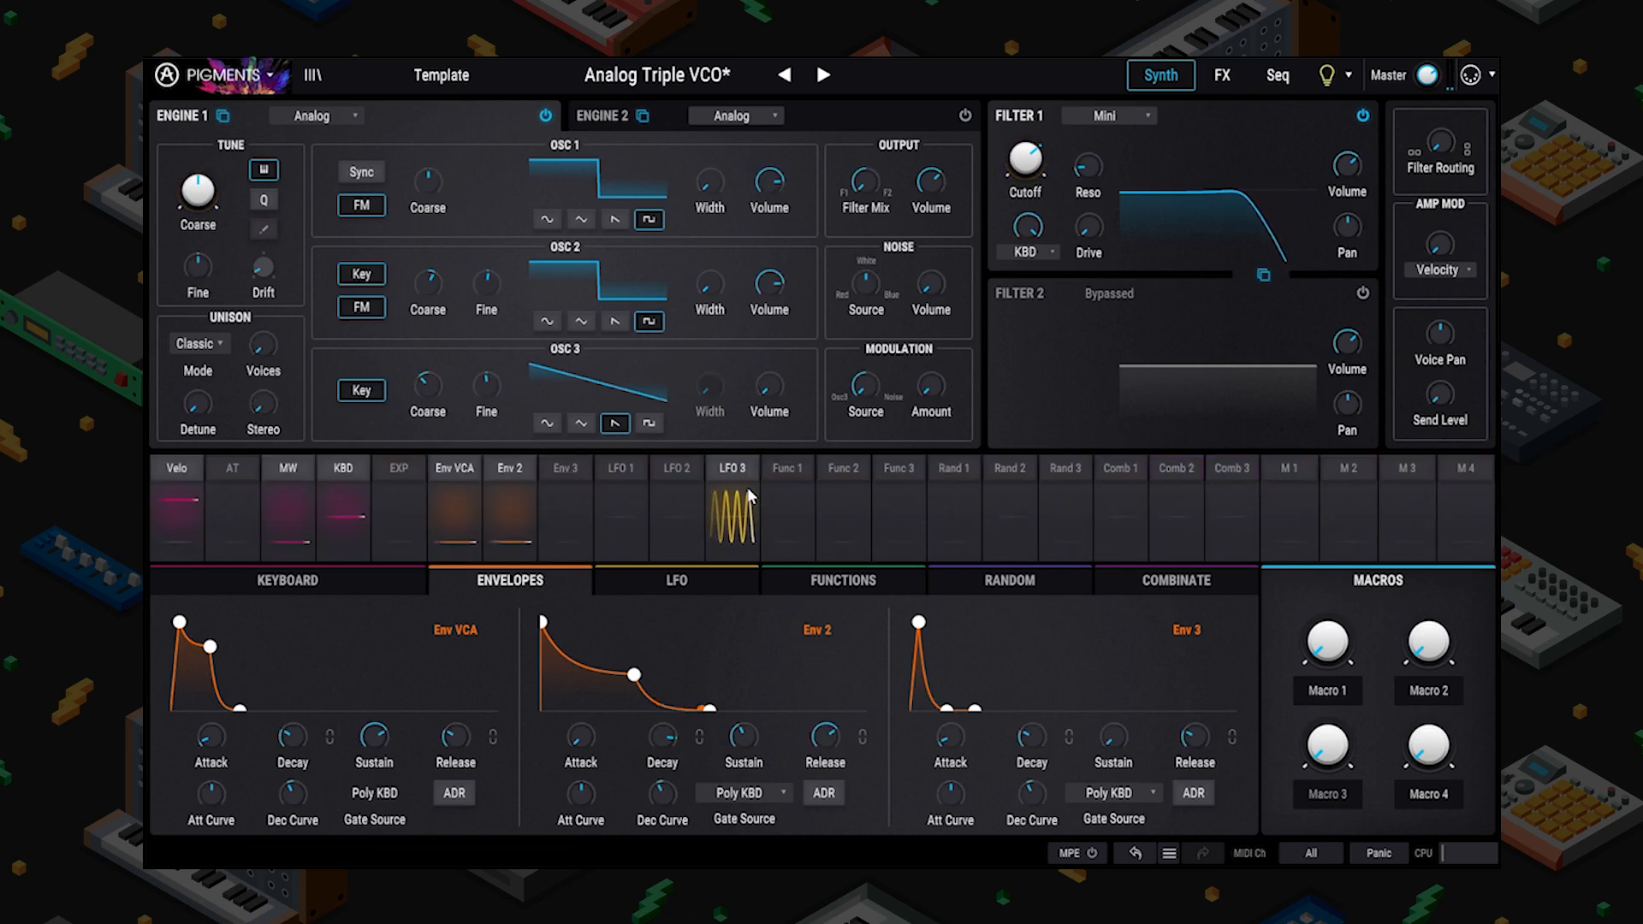
# Try the Mono play mode in the keyboard settings and settle on Legato.
pyautogui.click(396, 580)
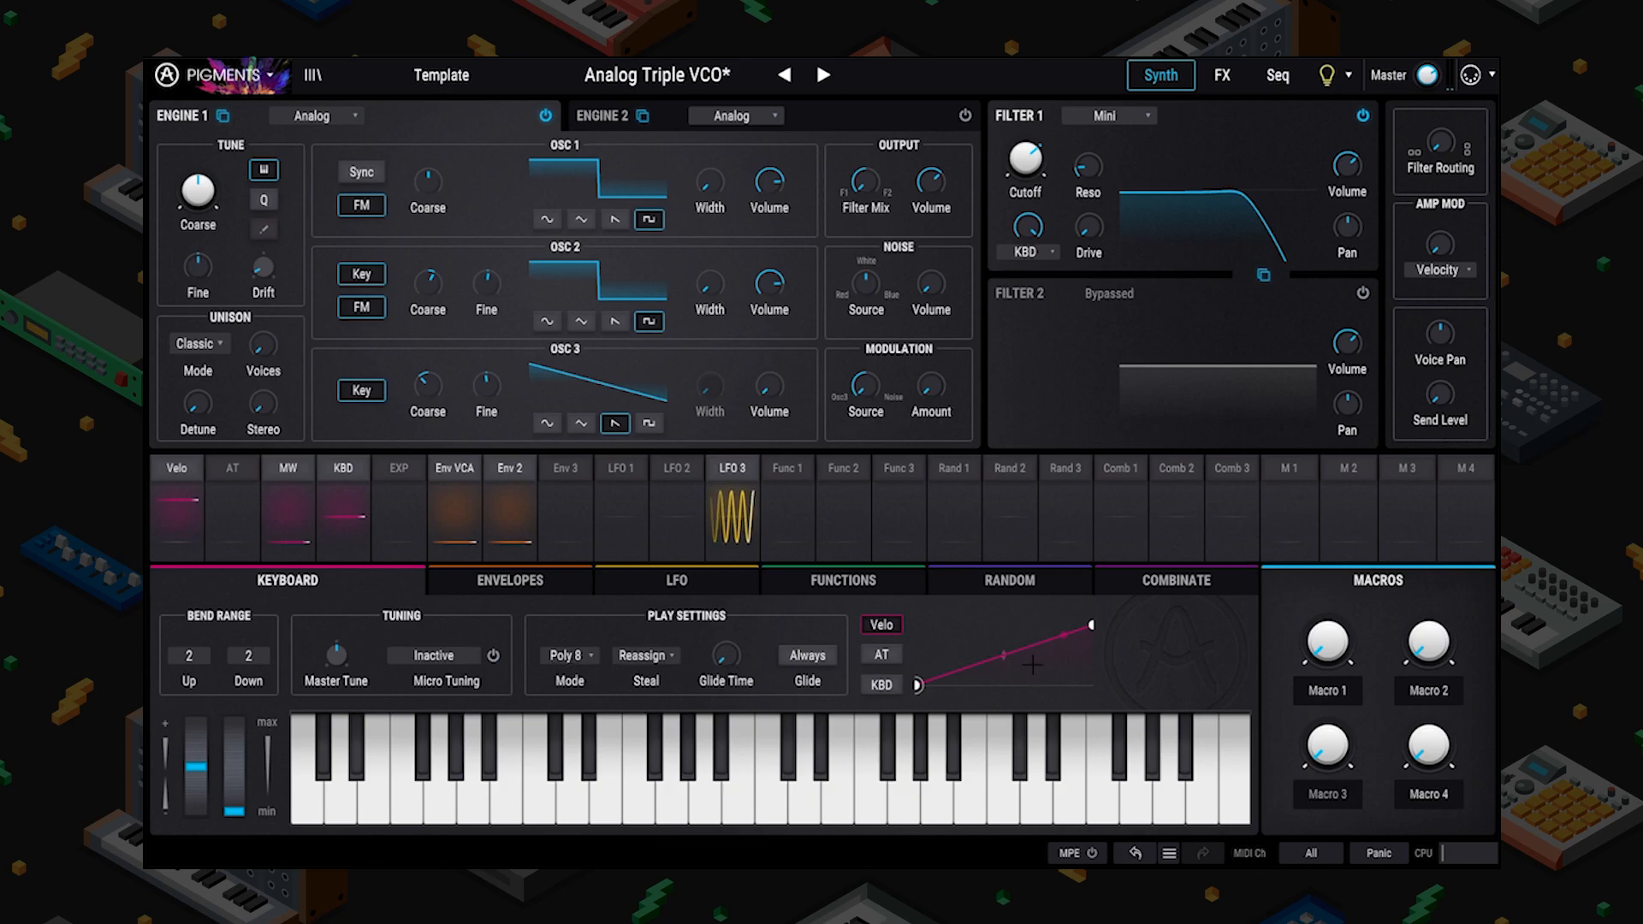
pyautogui.click(578, 655)
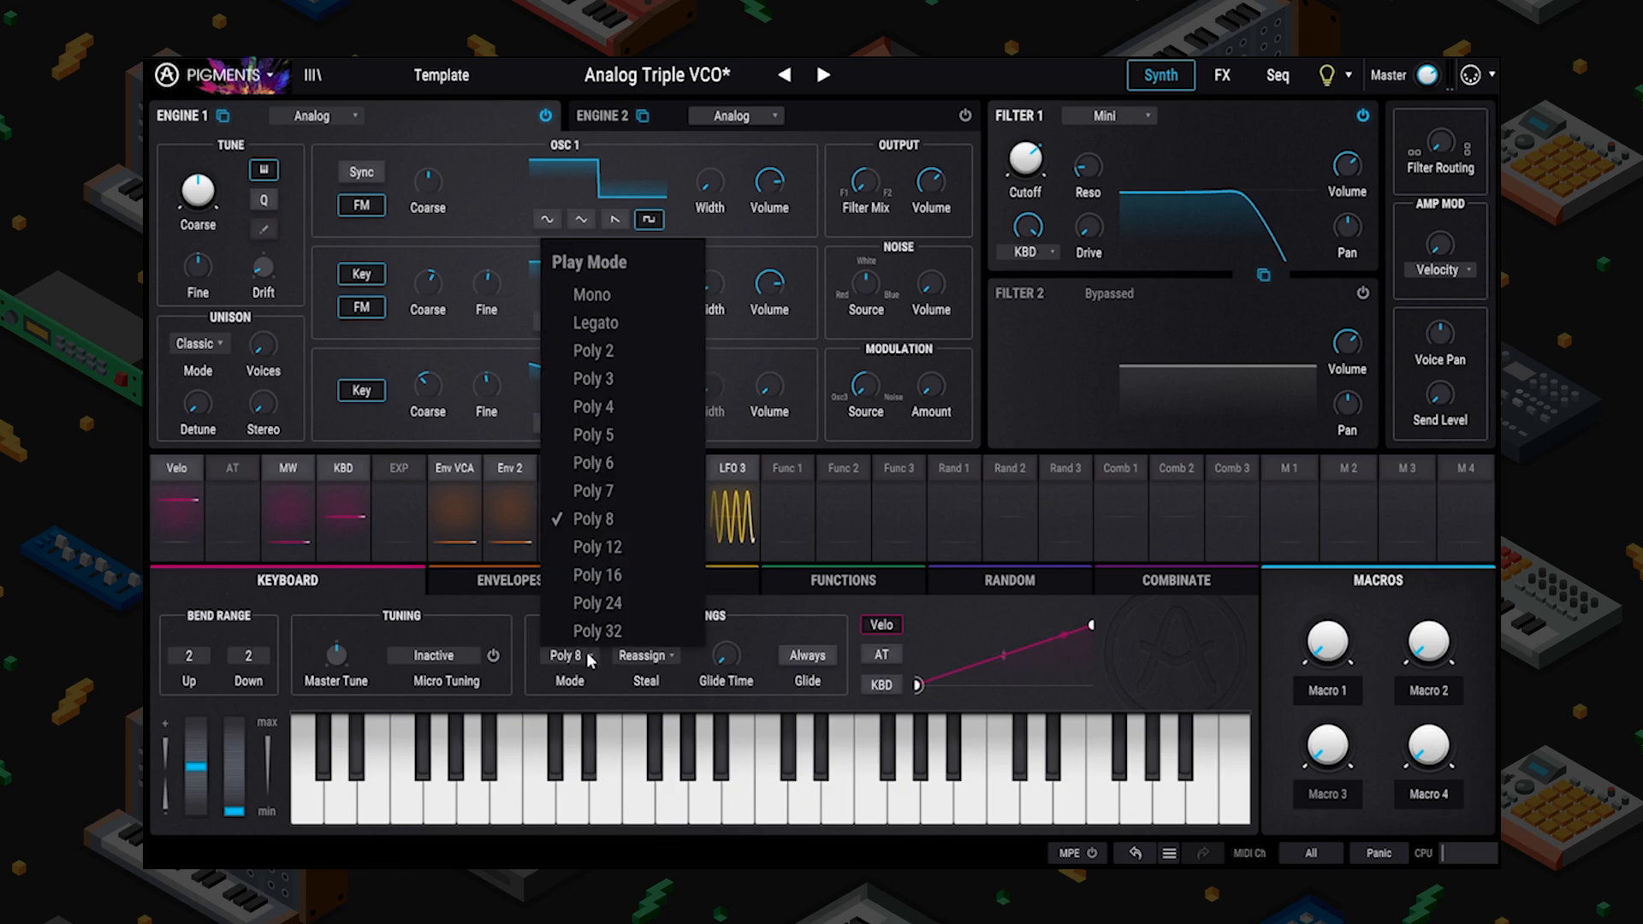
pyautogui.click(631, 286)
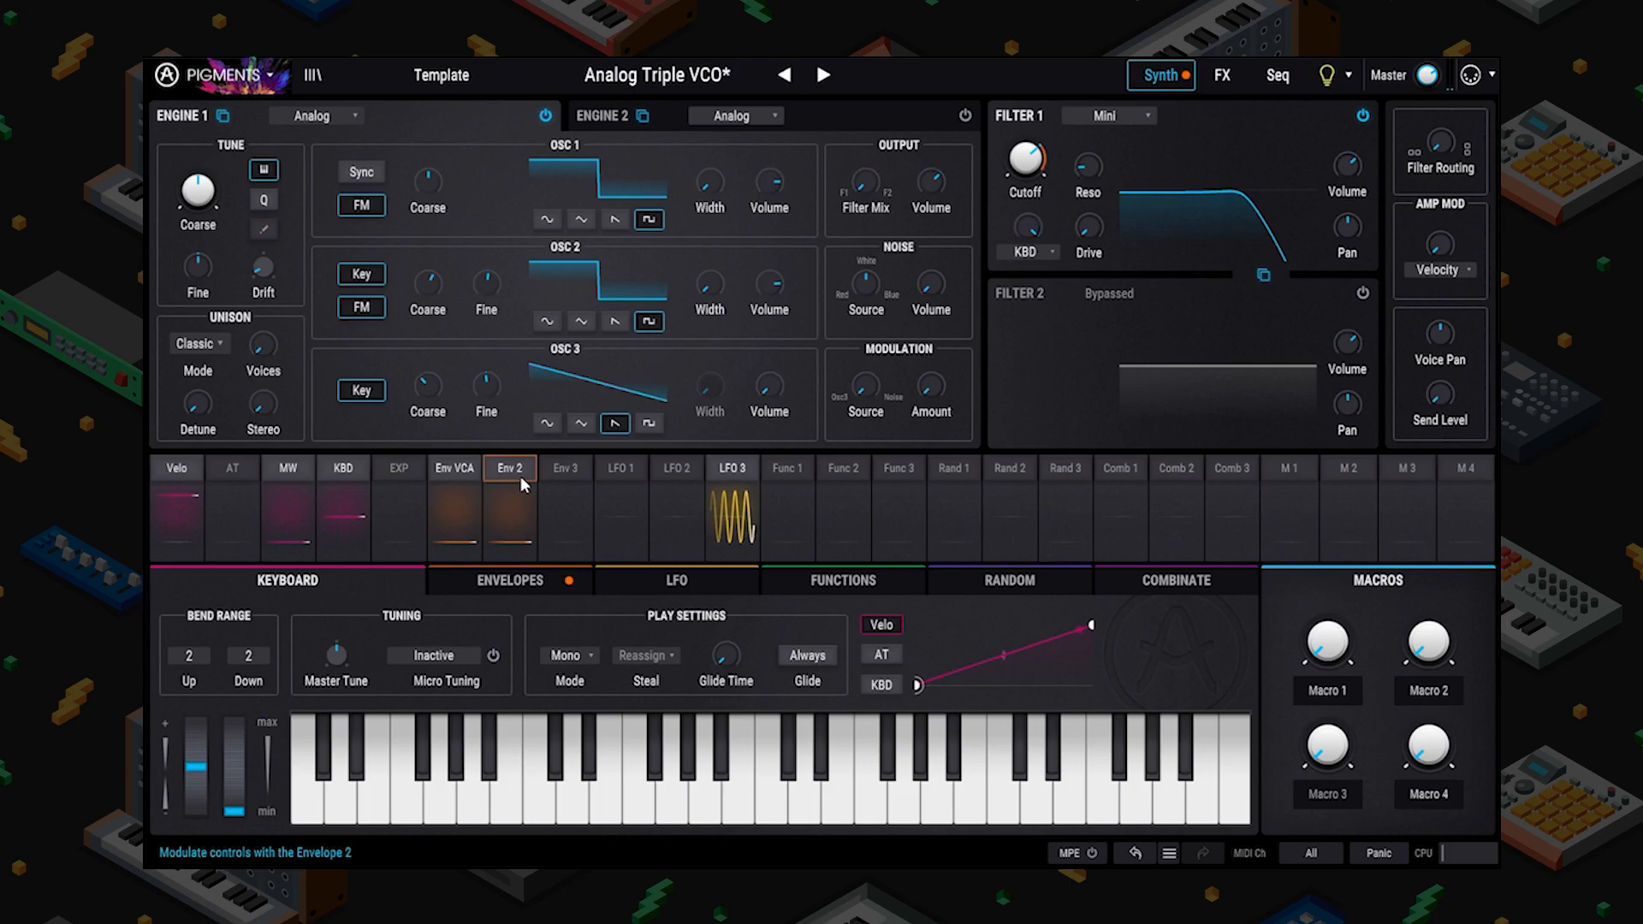
pyautogui.click(569, 656)
pyautogui.click(595, 322)
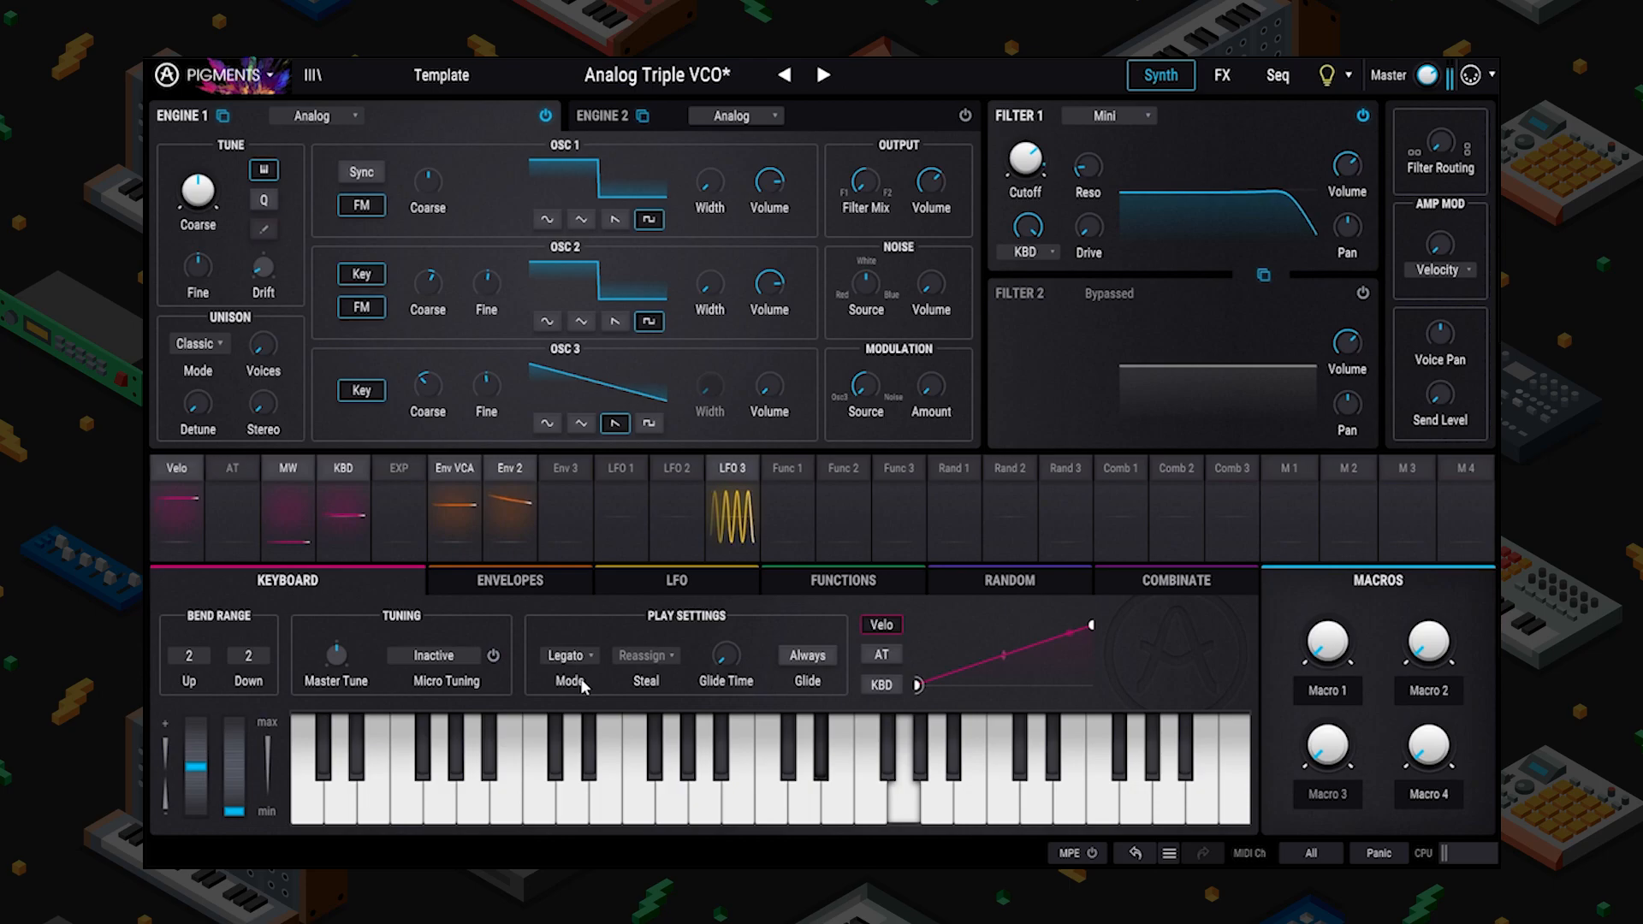
# Reshape Env 2 with a shorter decay and a longer, gradual attack.
pyautogui.click(499, 523)
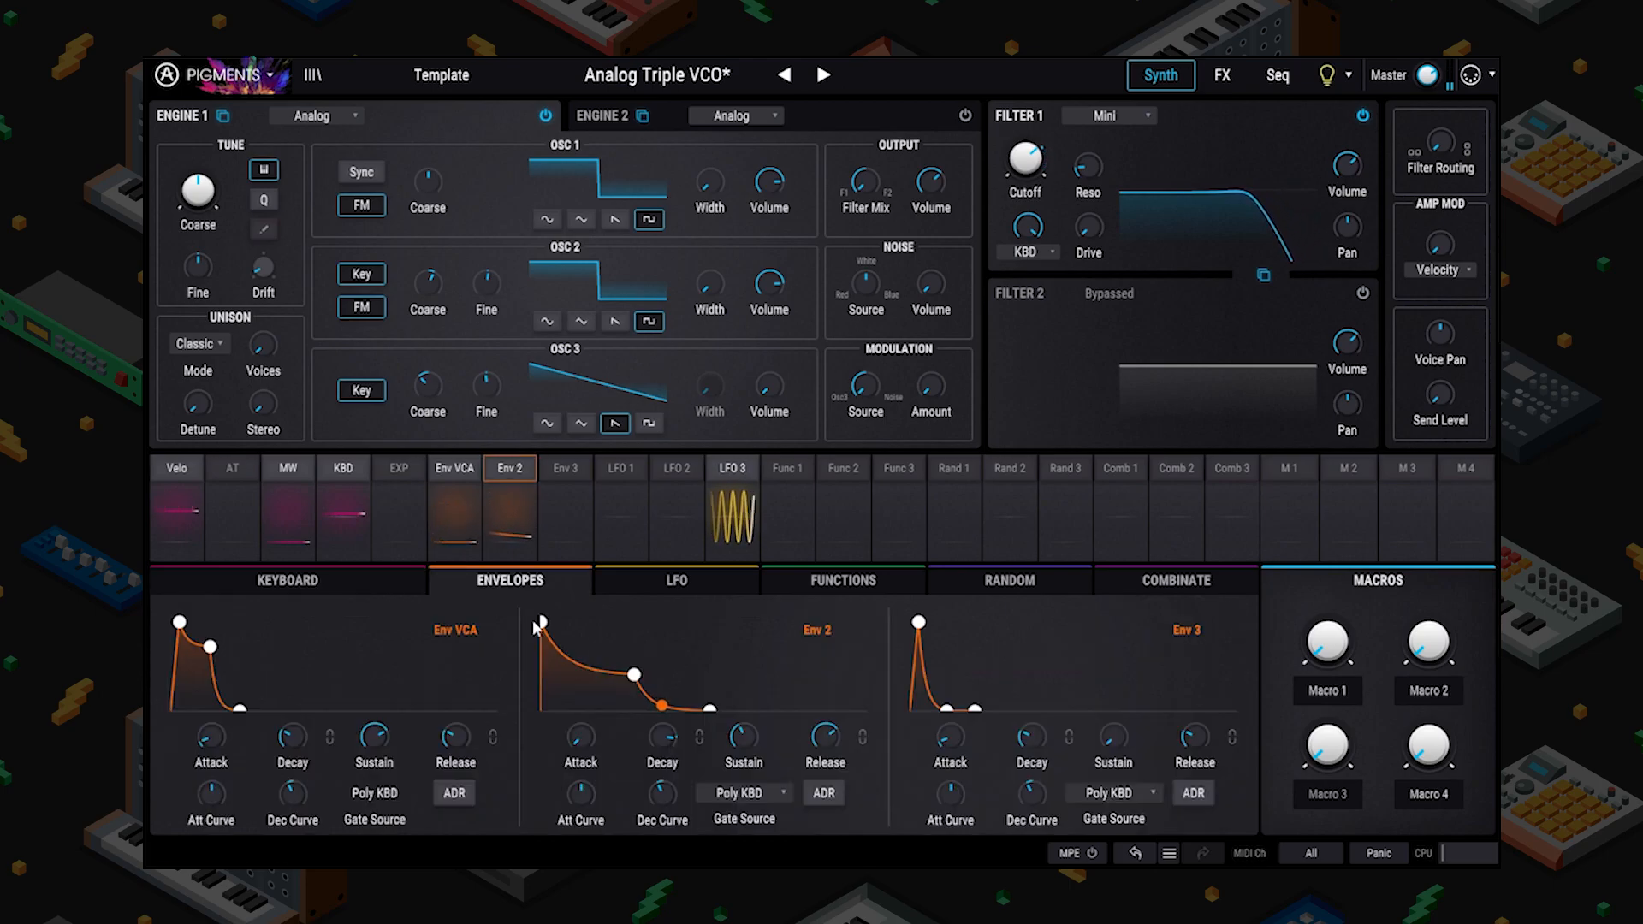
pyautogui.moveTo(634, 675); pyautogui.dragTo(576, 680)
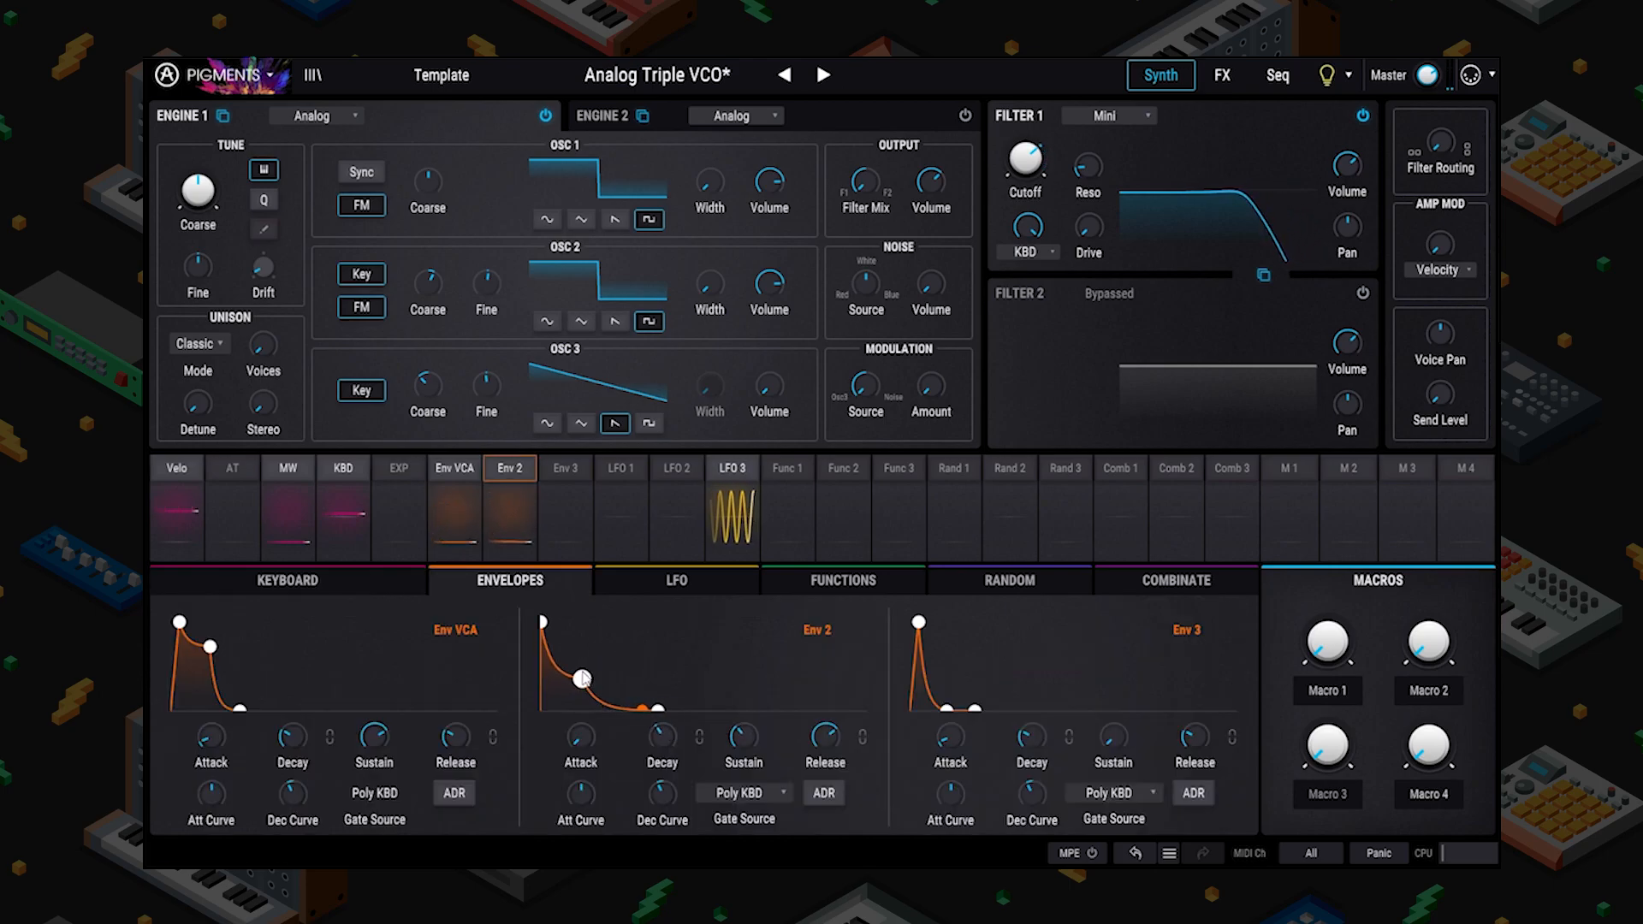
pyautogui.moveTo(546, 621); pyautogui.dragTo(573, 621)
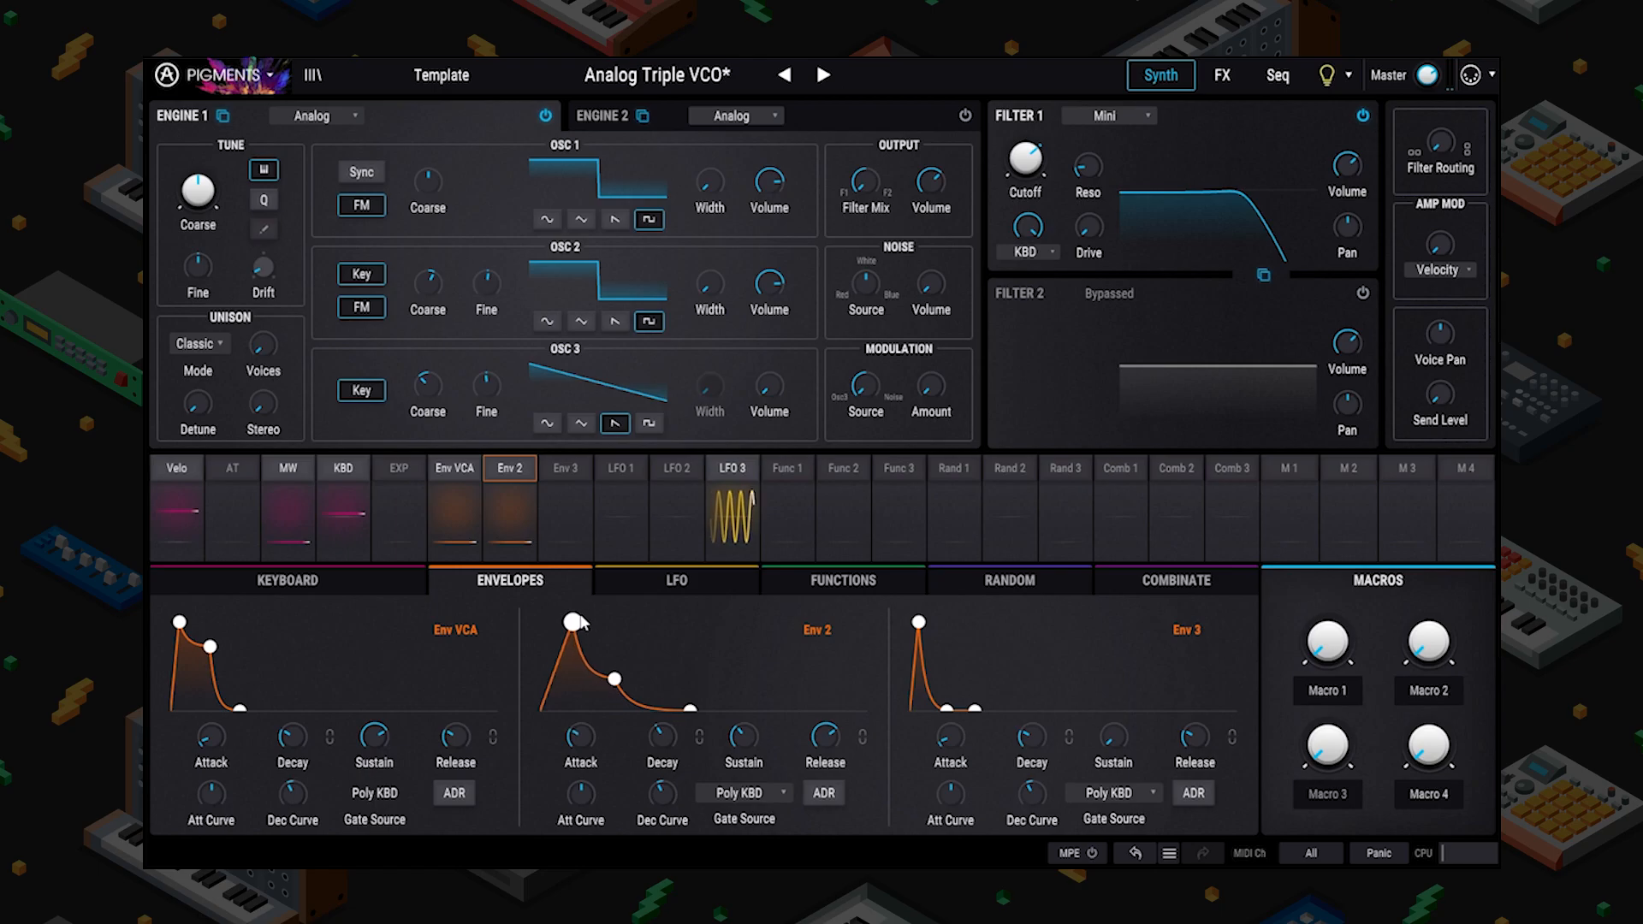
pyautogui.moveTo(582, 622); pyautogui.dragTo(638, 622)
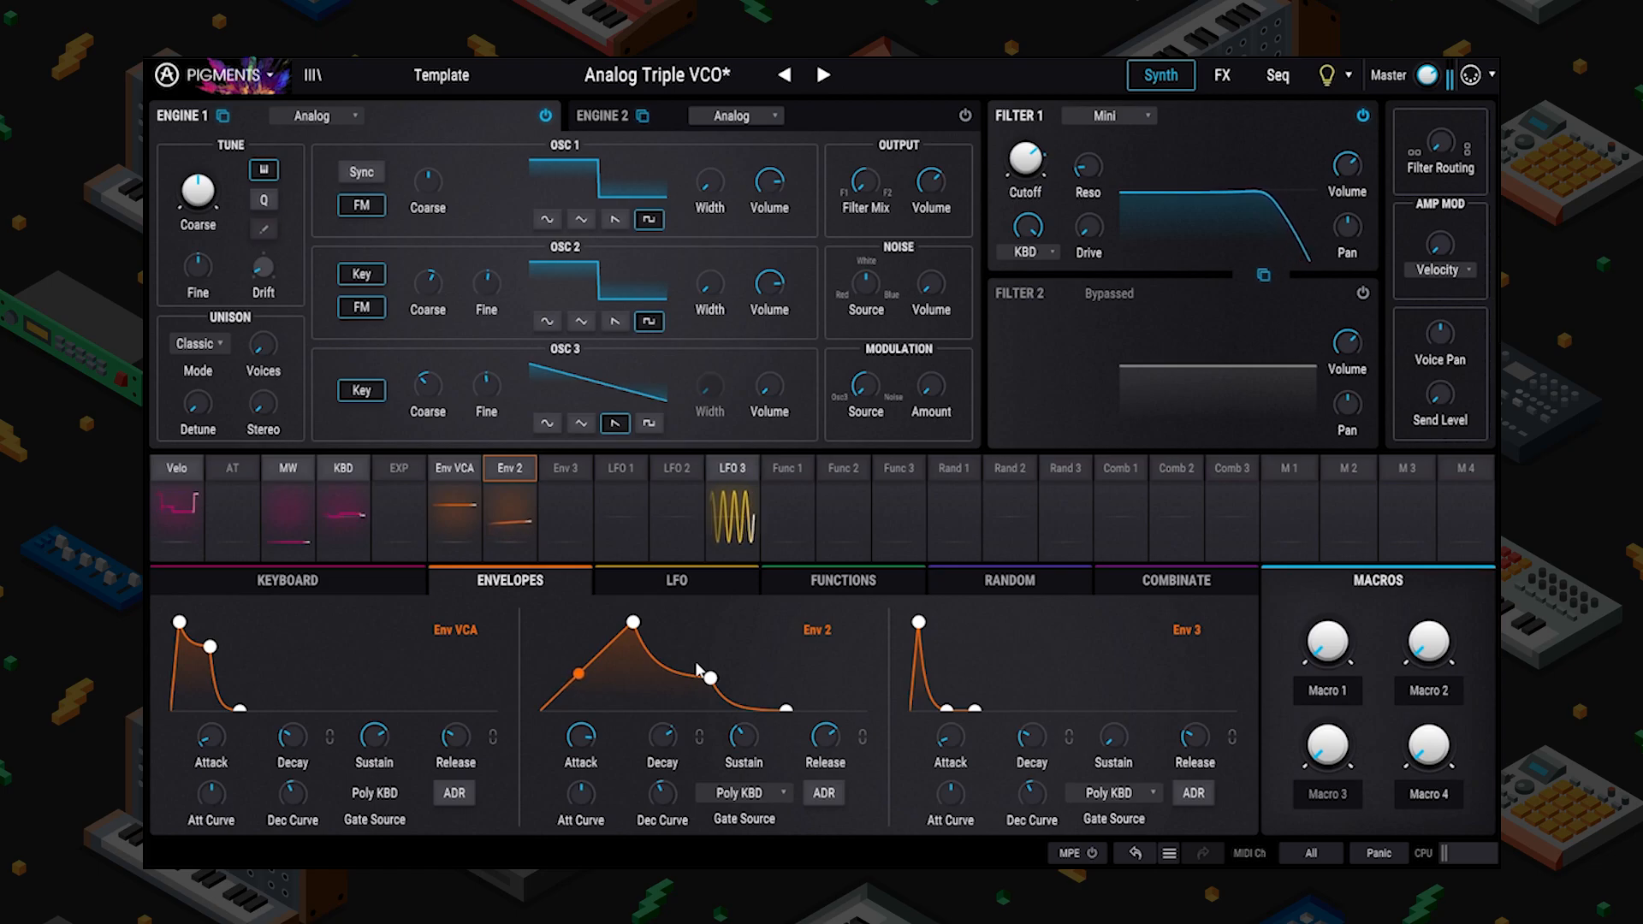
pyautogui.moveTo(634, 623); pyautogui.dragTo(604, 622)
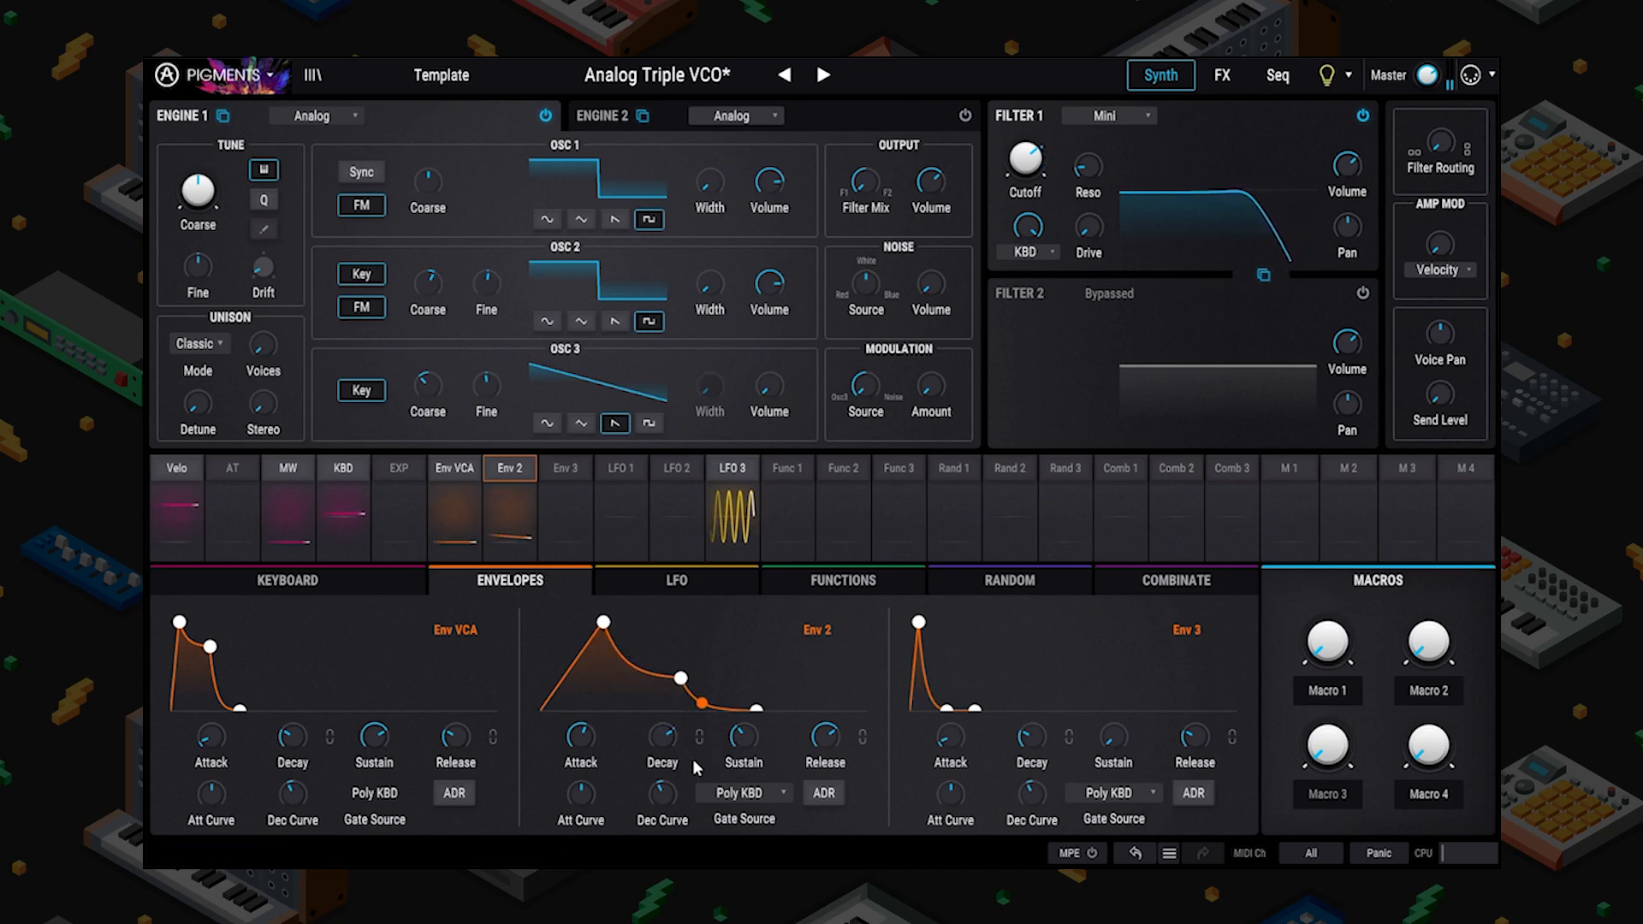
# Keep the Env 2 gate source on Poly KBD and bring its attack back to the minimum.
pyautogui.click(740, 793)
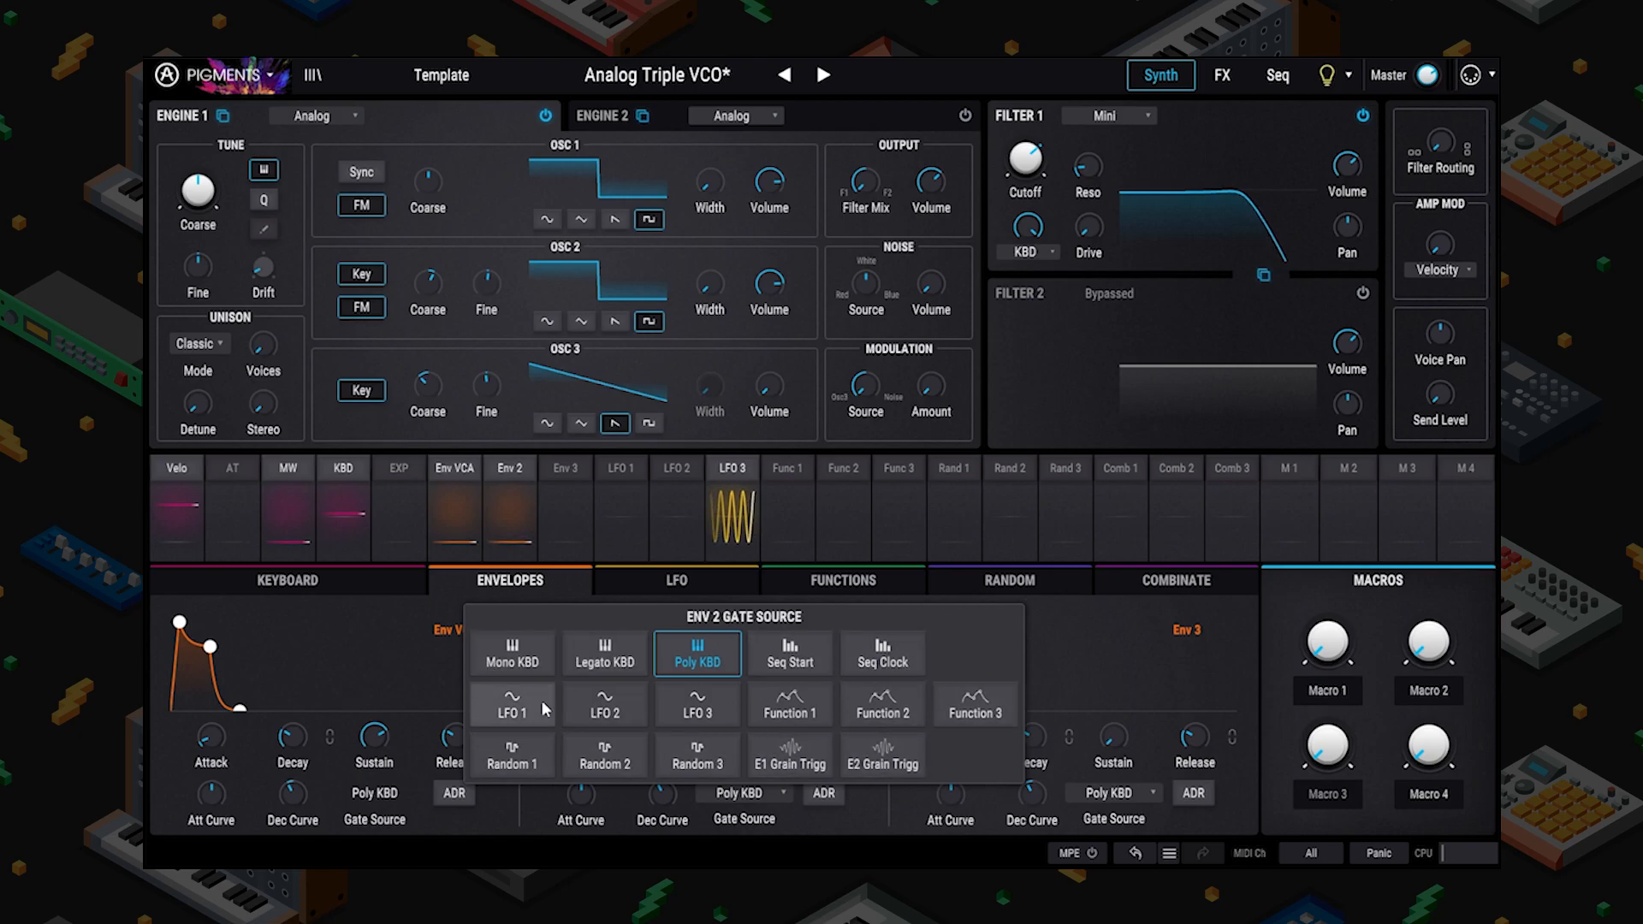
pyautogui.click(679, 660)
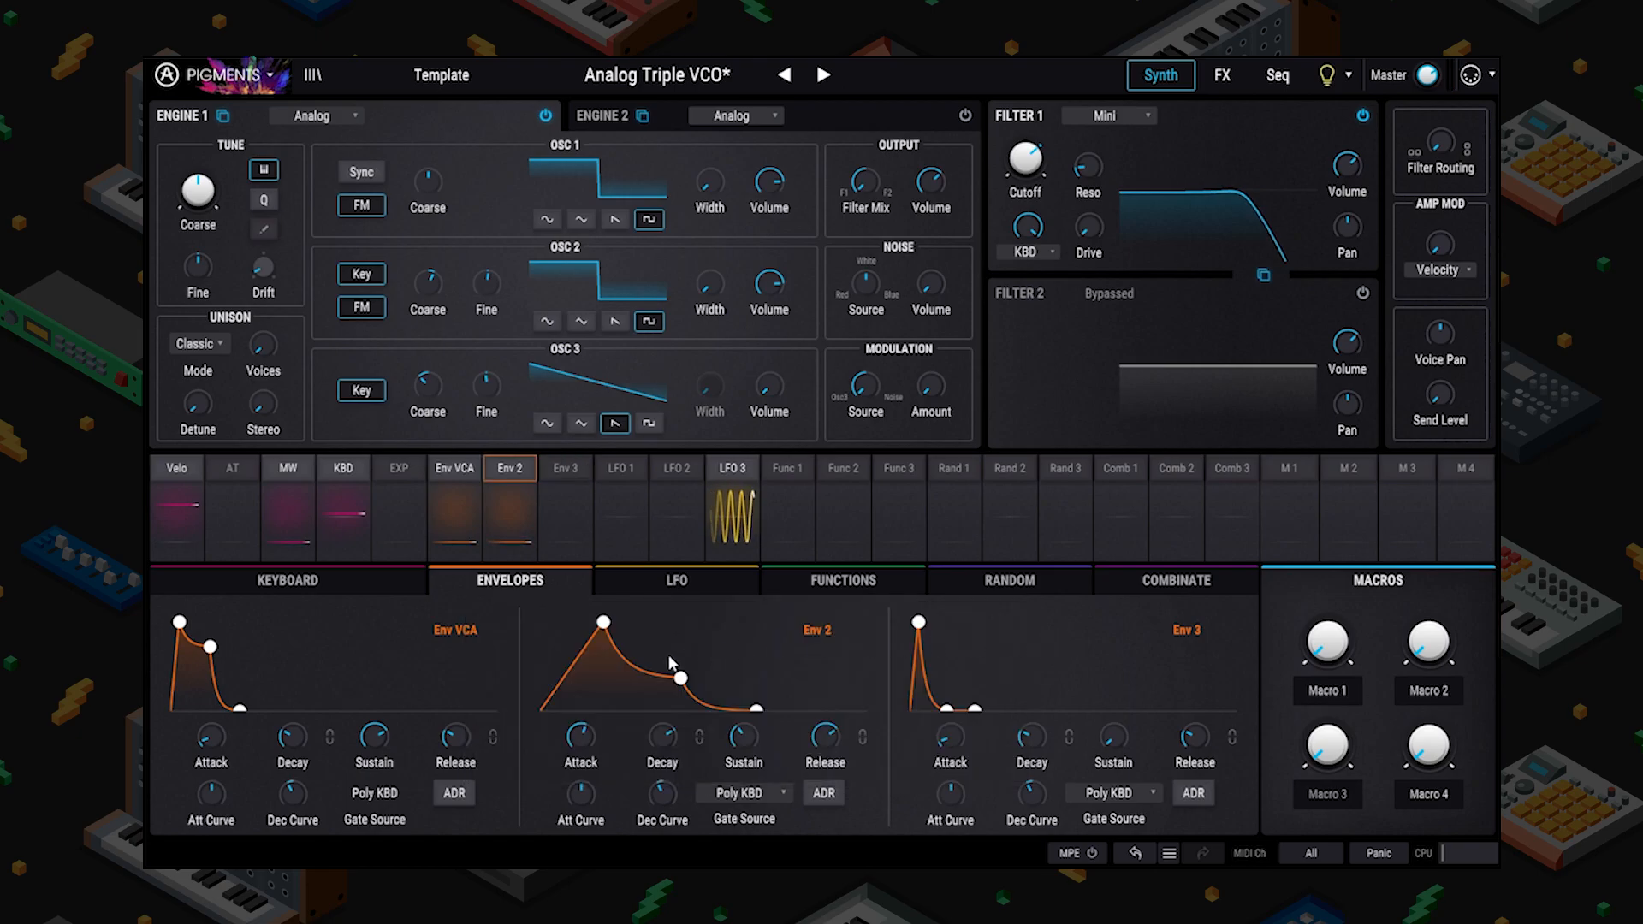
pyautogui.moveTo(604, 622); pyautogui.dragTo(543, 622)
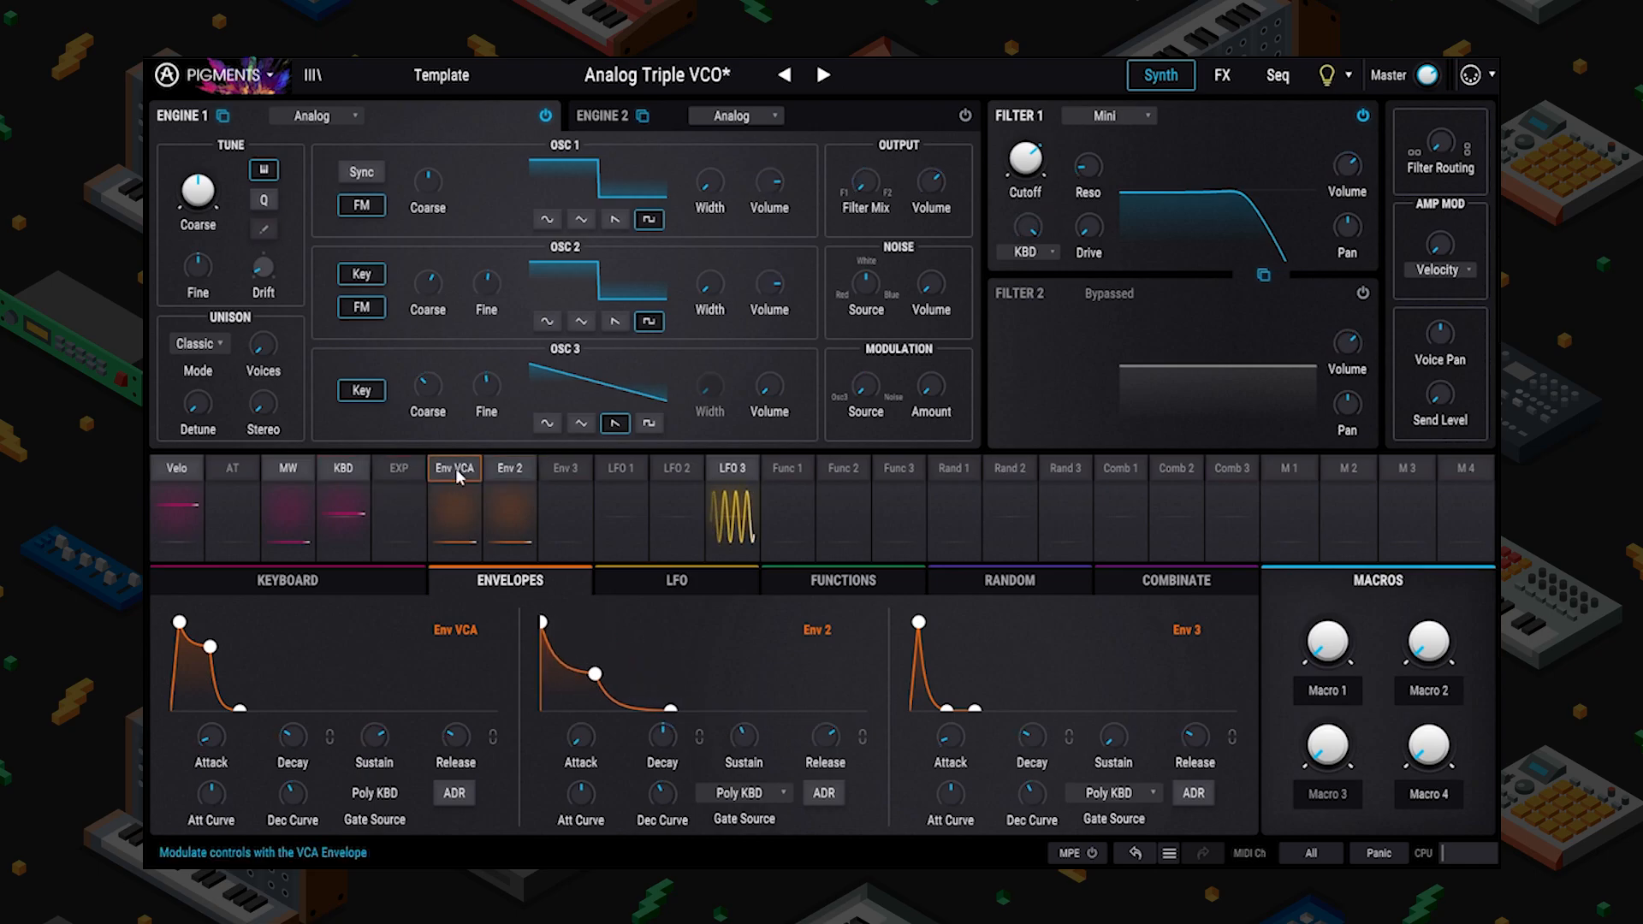
# Set the keyboard play mode to Poly 16 and return to the envelope settings.
pyautogui.click(339, 593)
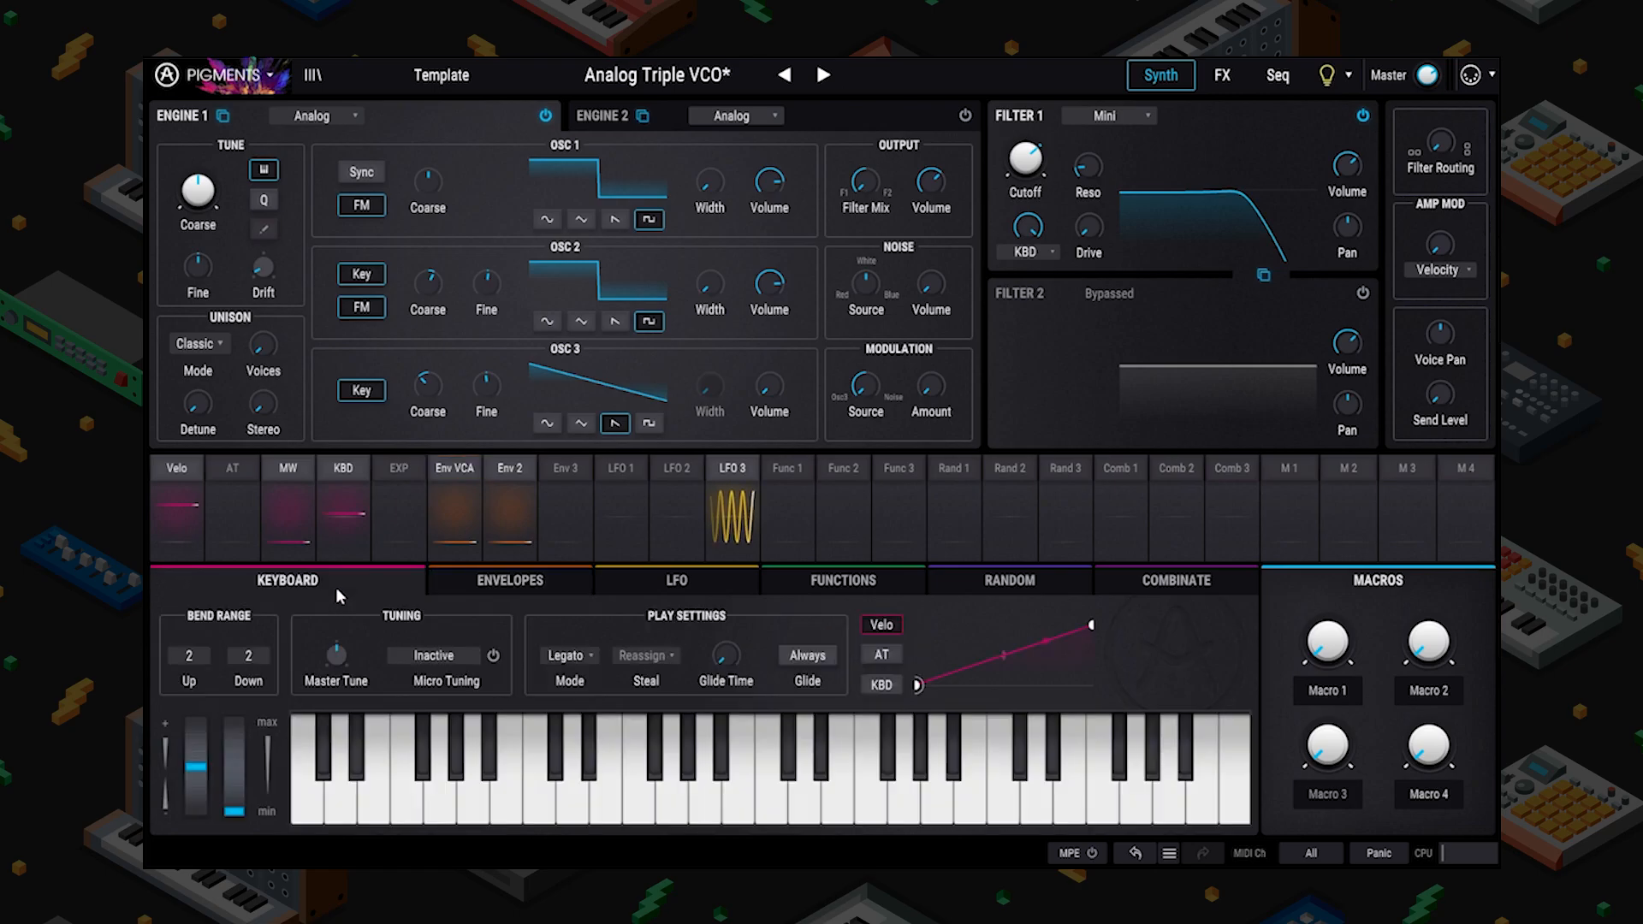
pyautogui.click(567, 656)
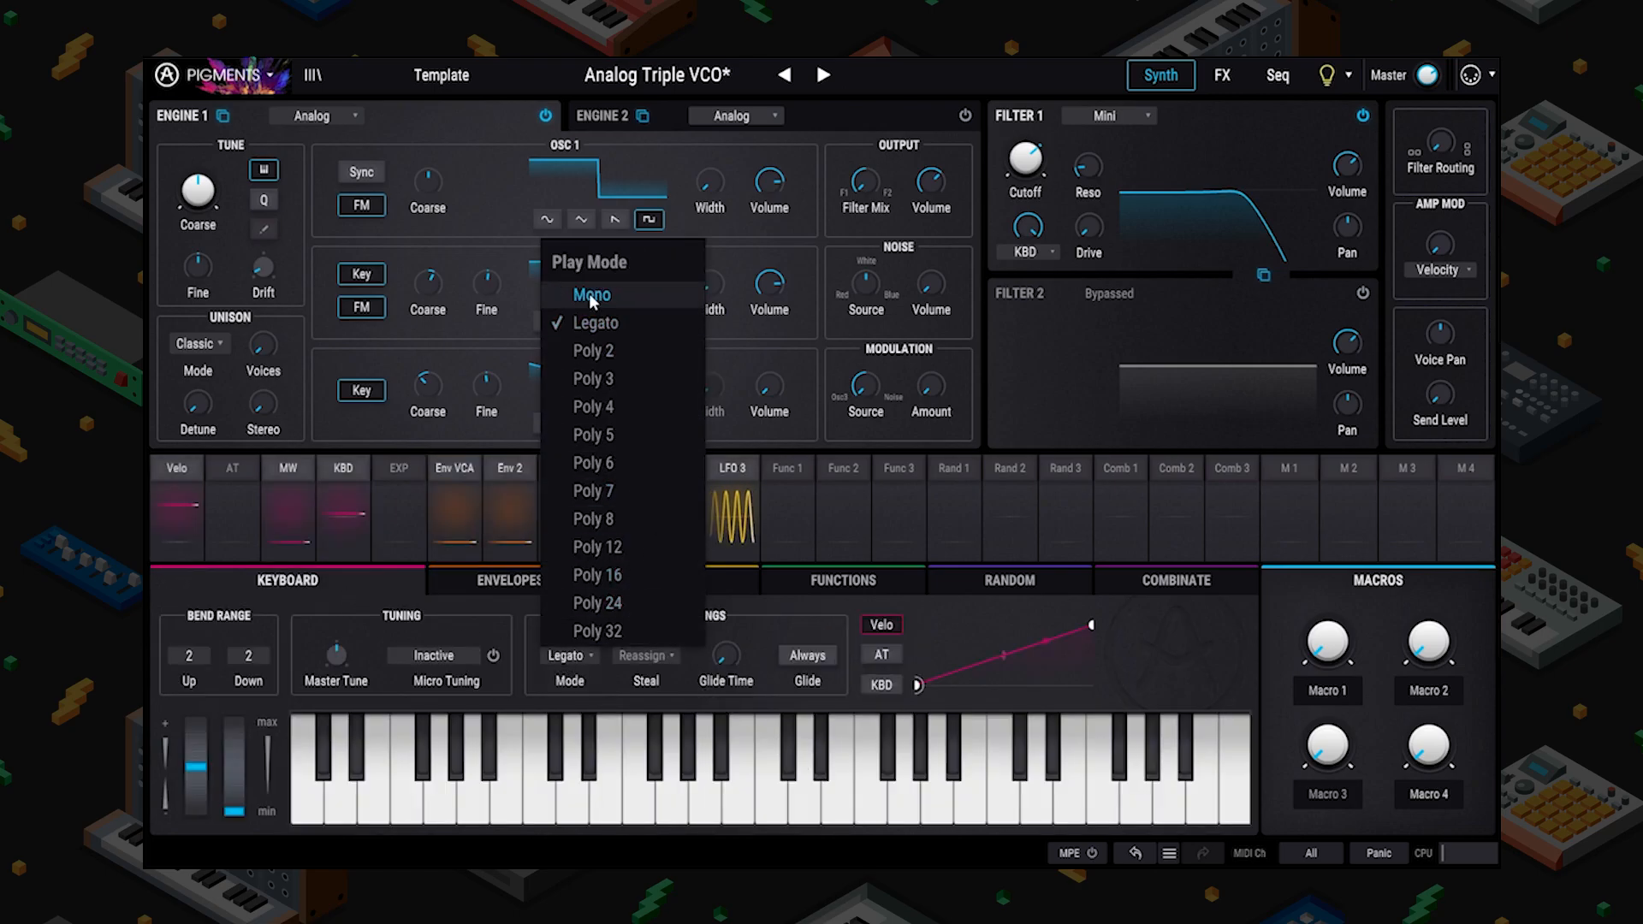
pyautogui.click(623, 574)
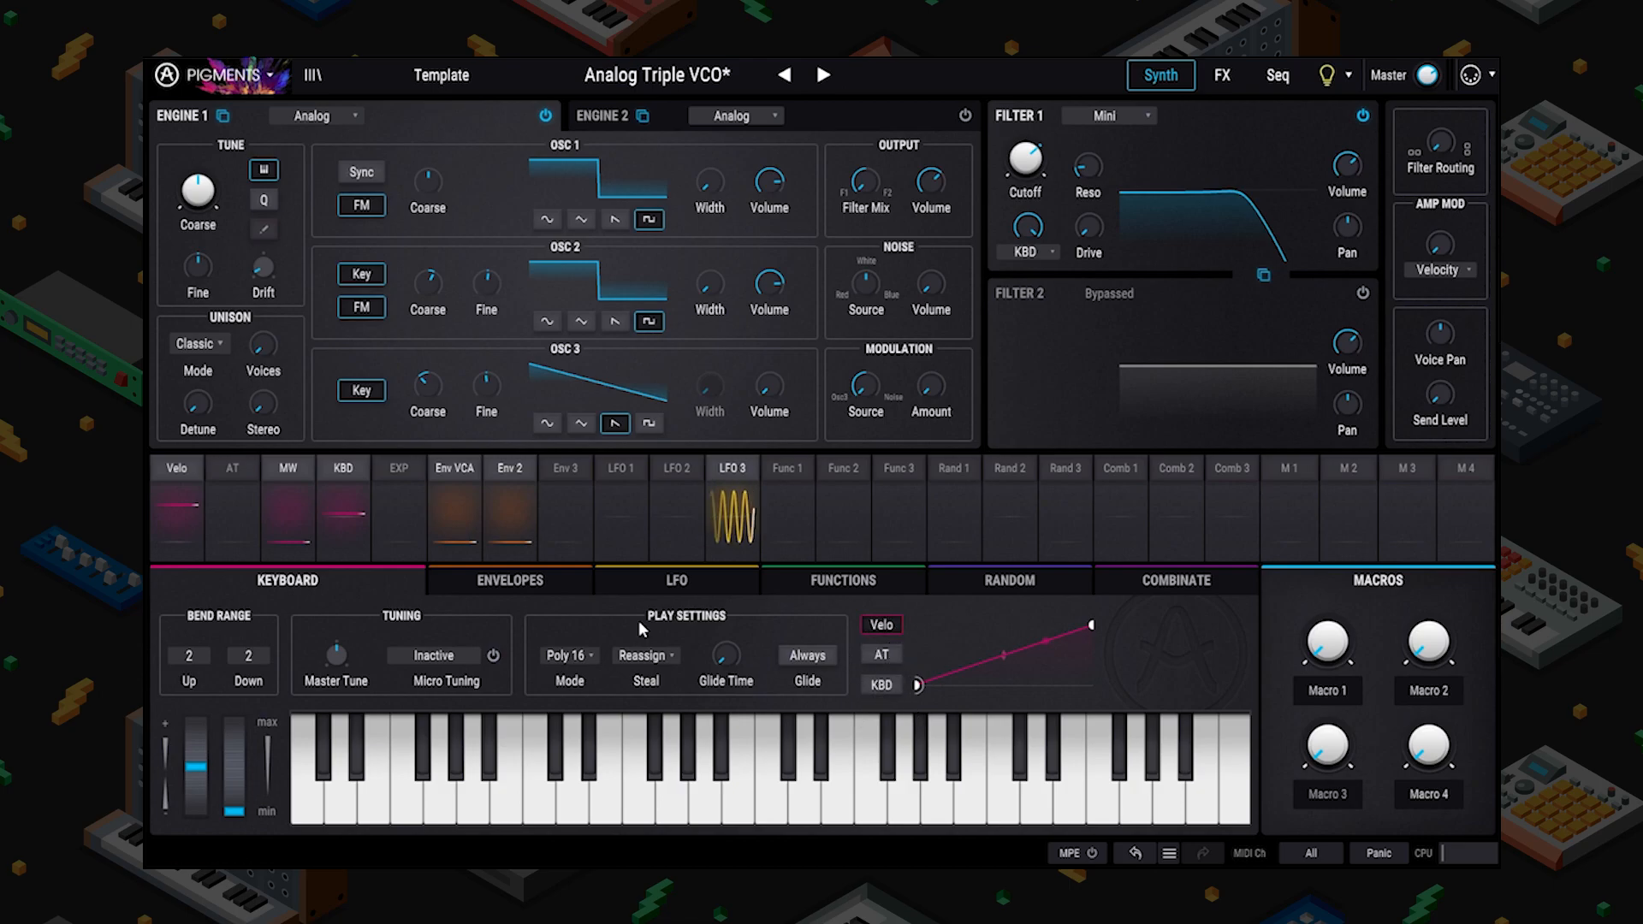
pyautogui.click(498, 580)
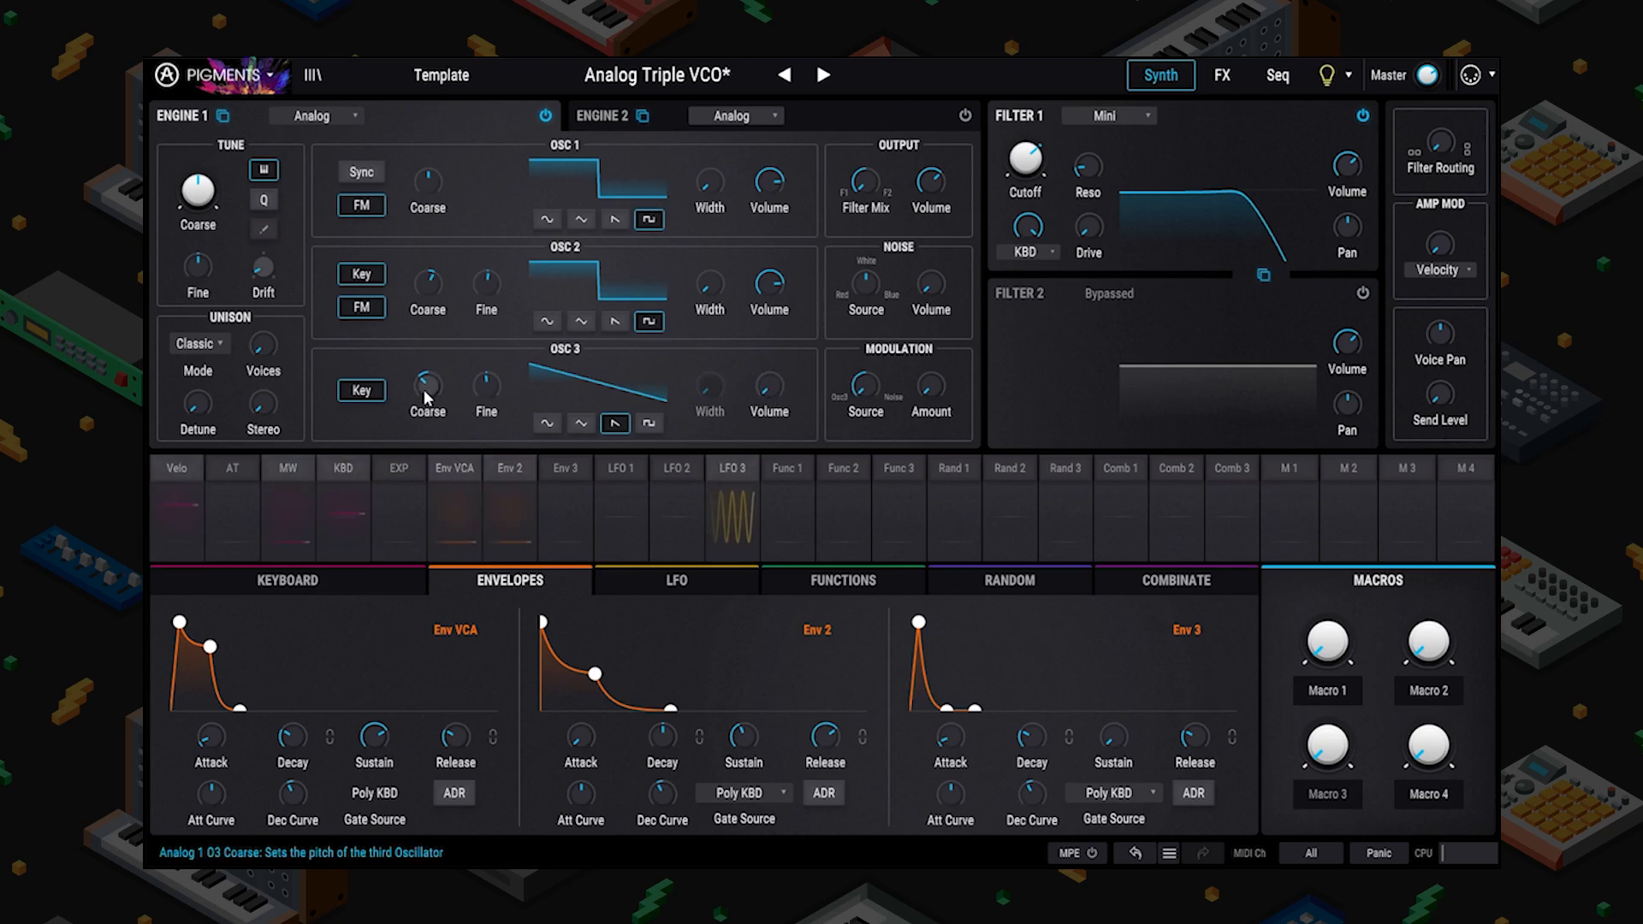
# Raise the volume of oscillator 3 in Engine 1 and switch its waveform from saw to sine.
pyautogui.moveTo(425, 383)
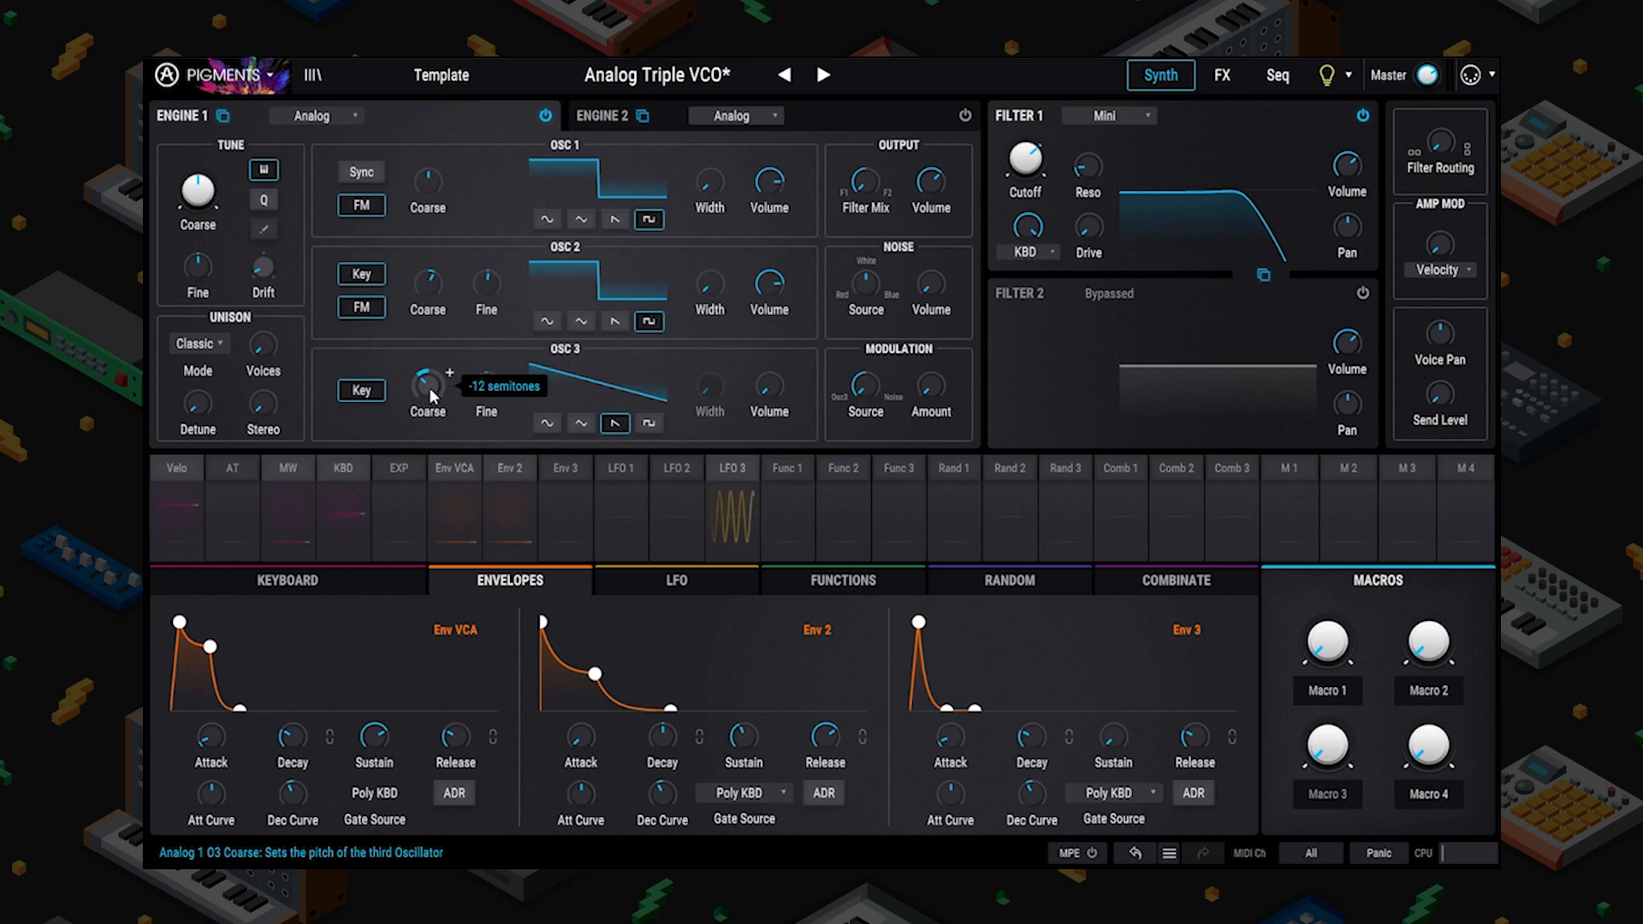
pyautogui.moveTo(769, 387)
pyautogui.moveTo(770, 387); pyautogui.dragTo(769, 354)
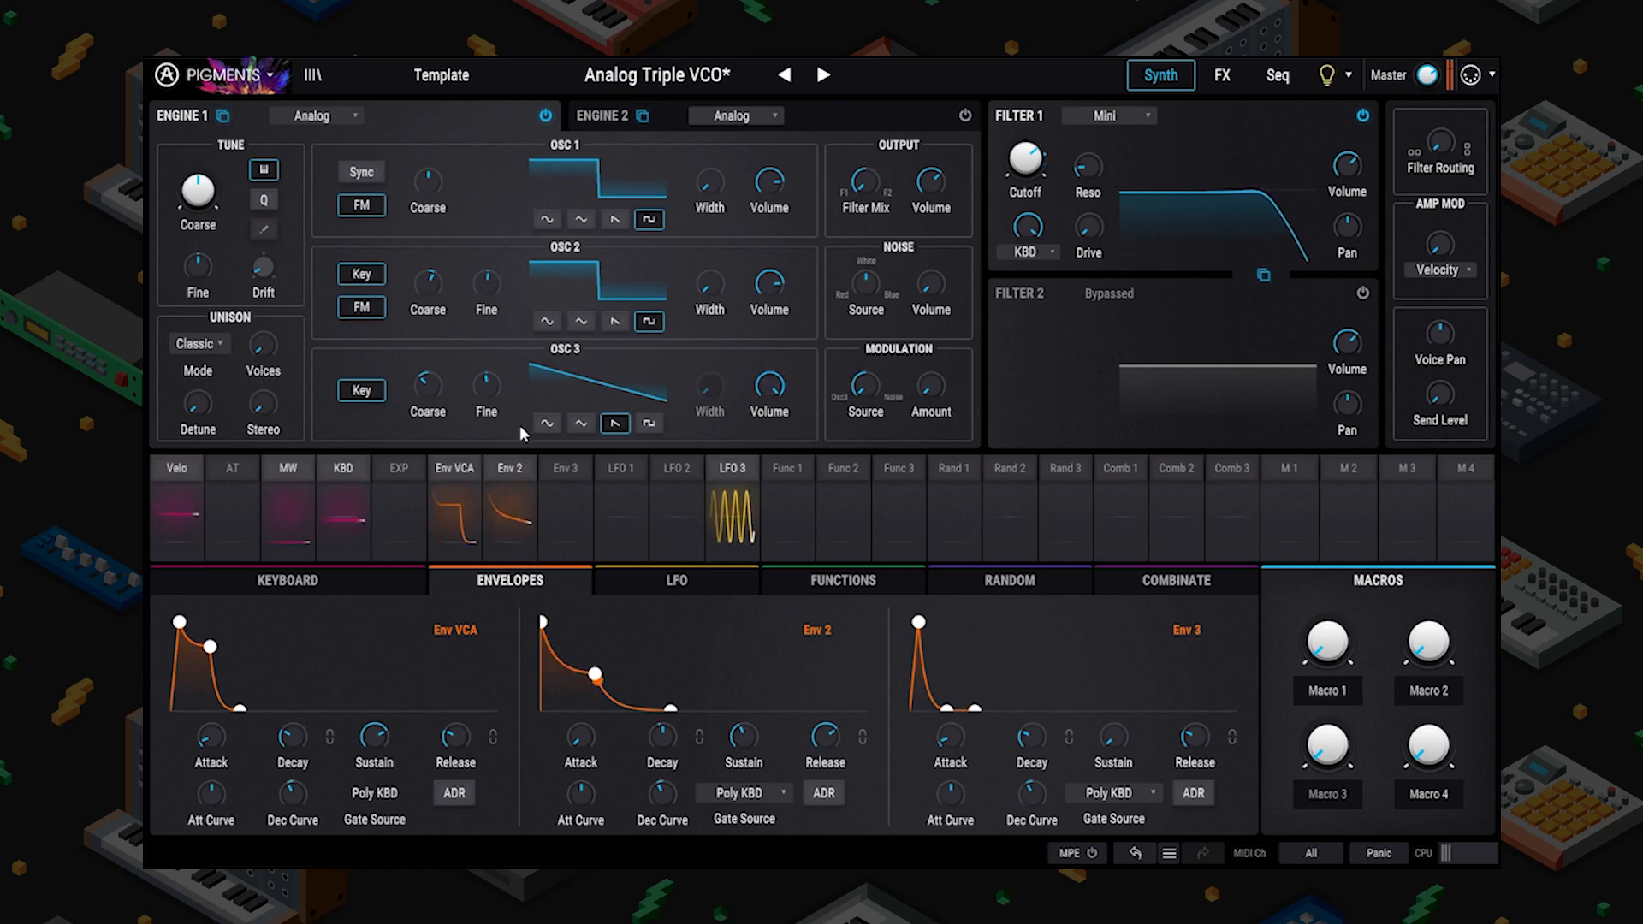
pyautogui.click(546, 424)
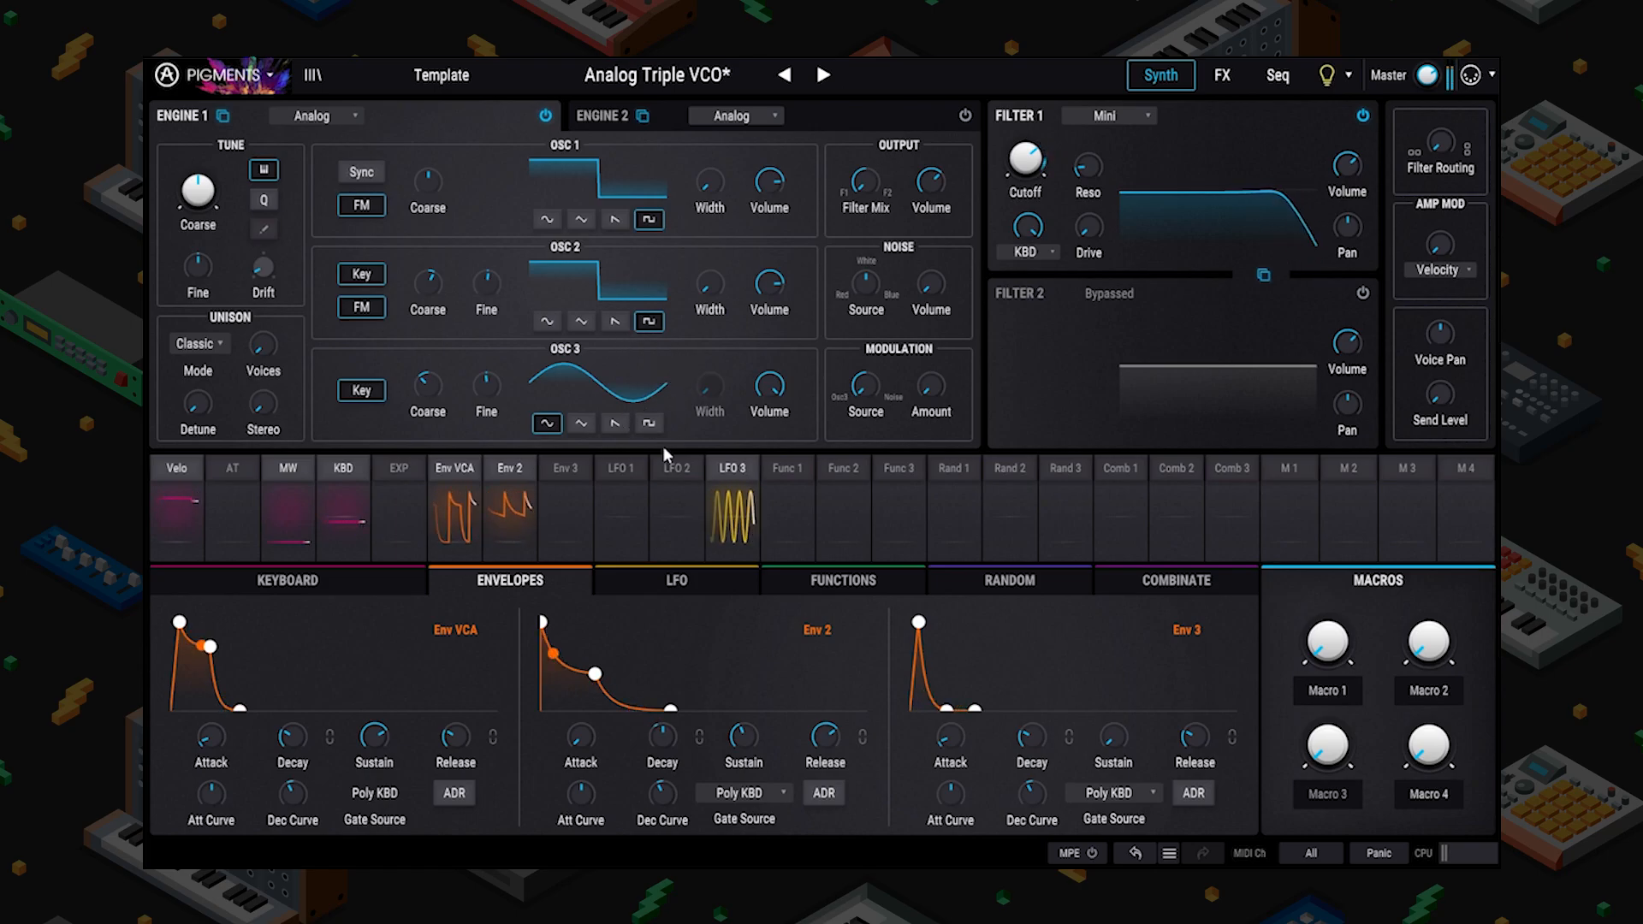
pyautogui.moveTo(771, 390)
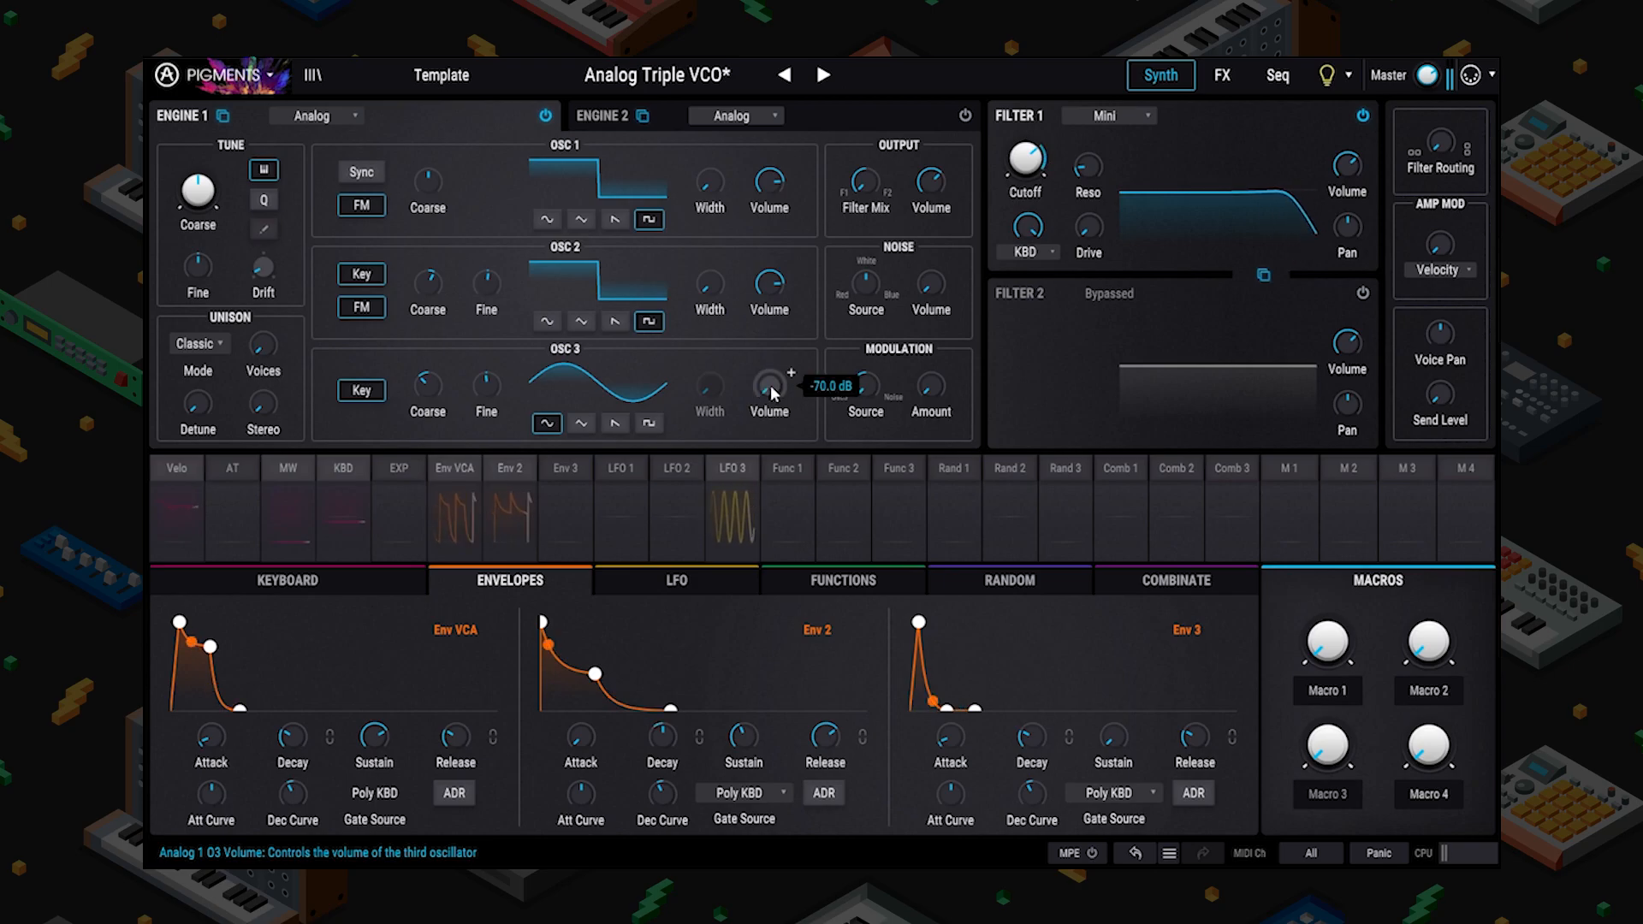
pyautogui.moveTo(771, 389); pyautogui.dragTo(771, 368)
# Look at the Engine 2 oscillators and return to Engine 1.
pyautogui.moveTo(503, 291)
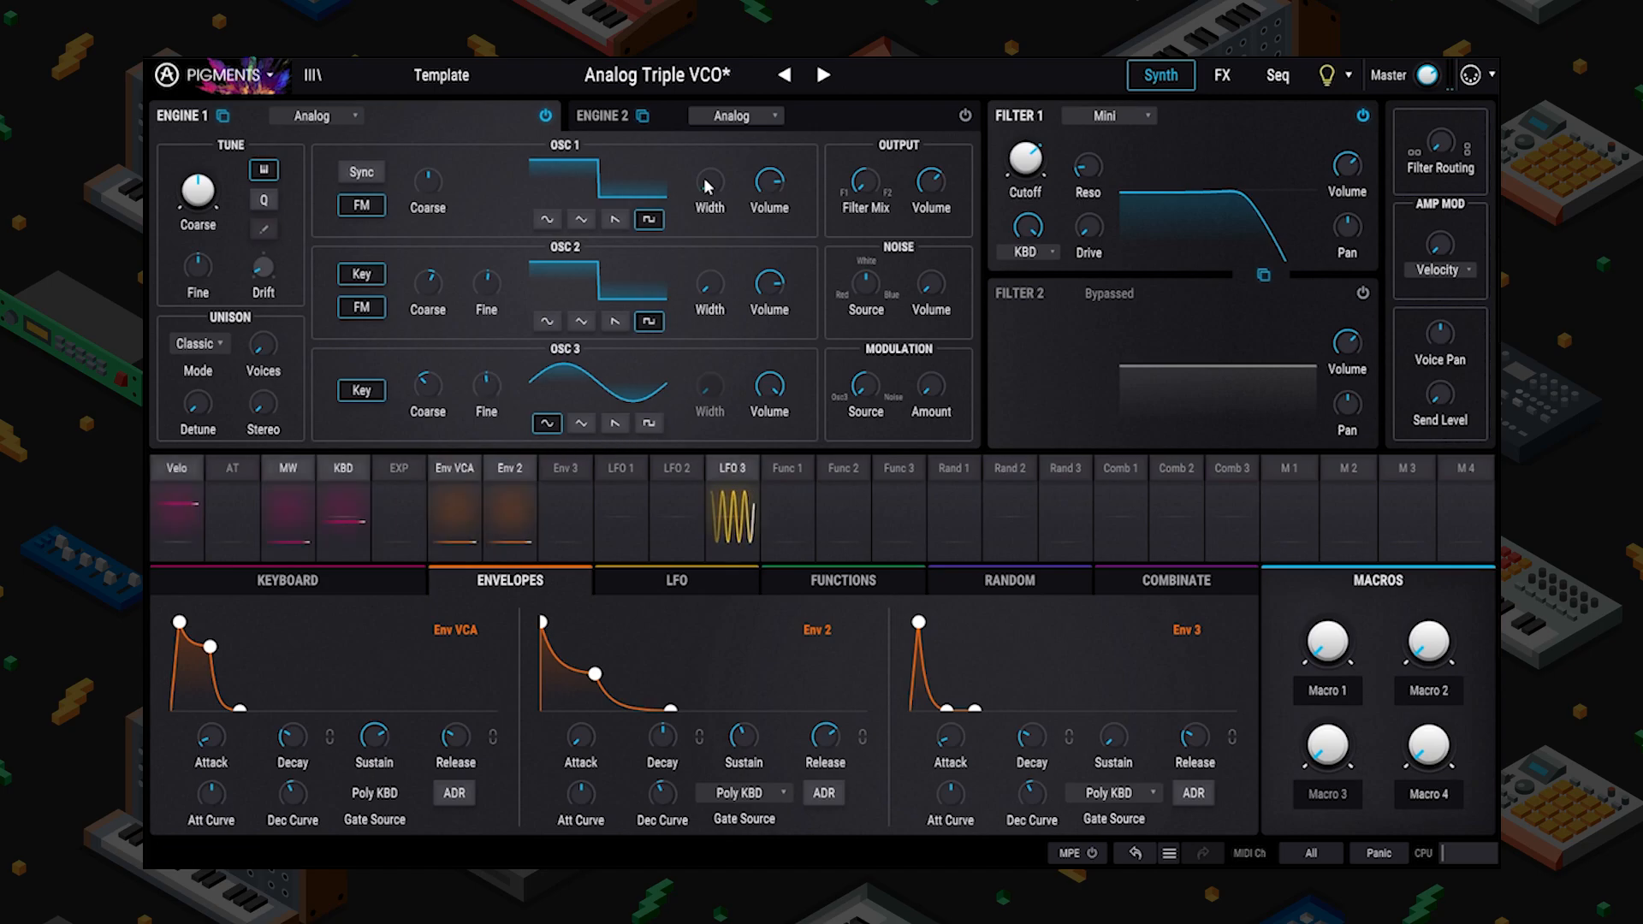
pyautogui.click(608, 115)
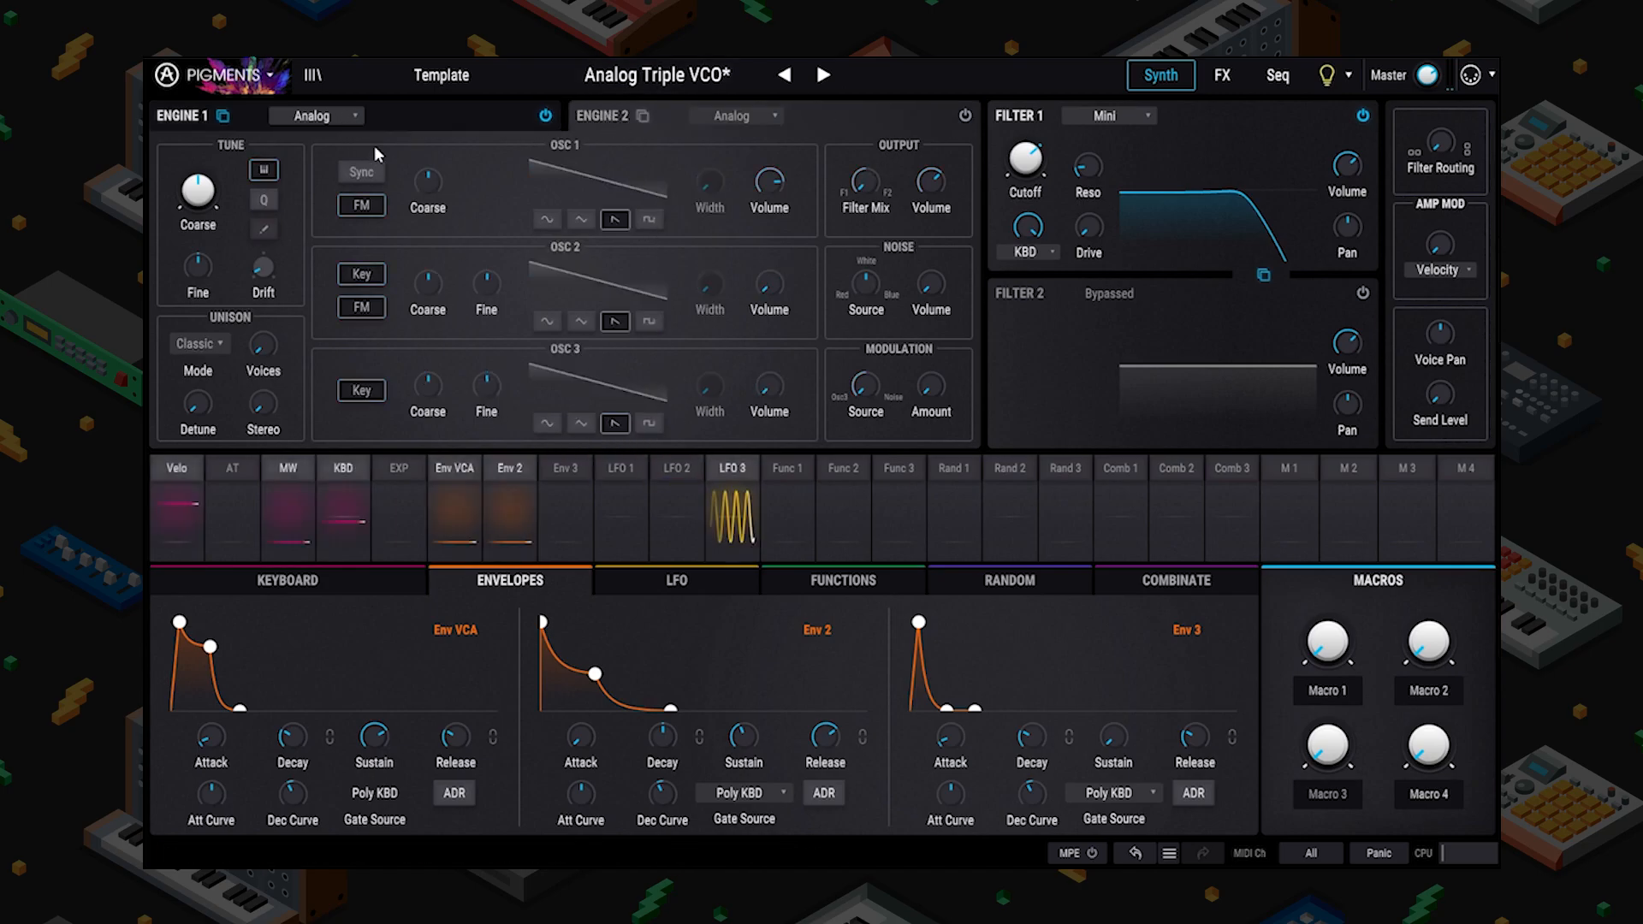
pyautogui.click(432, 120)
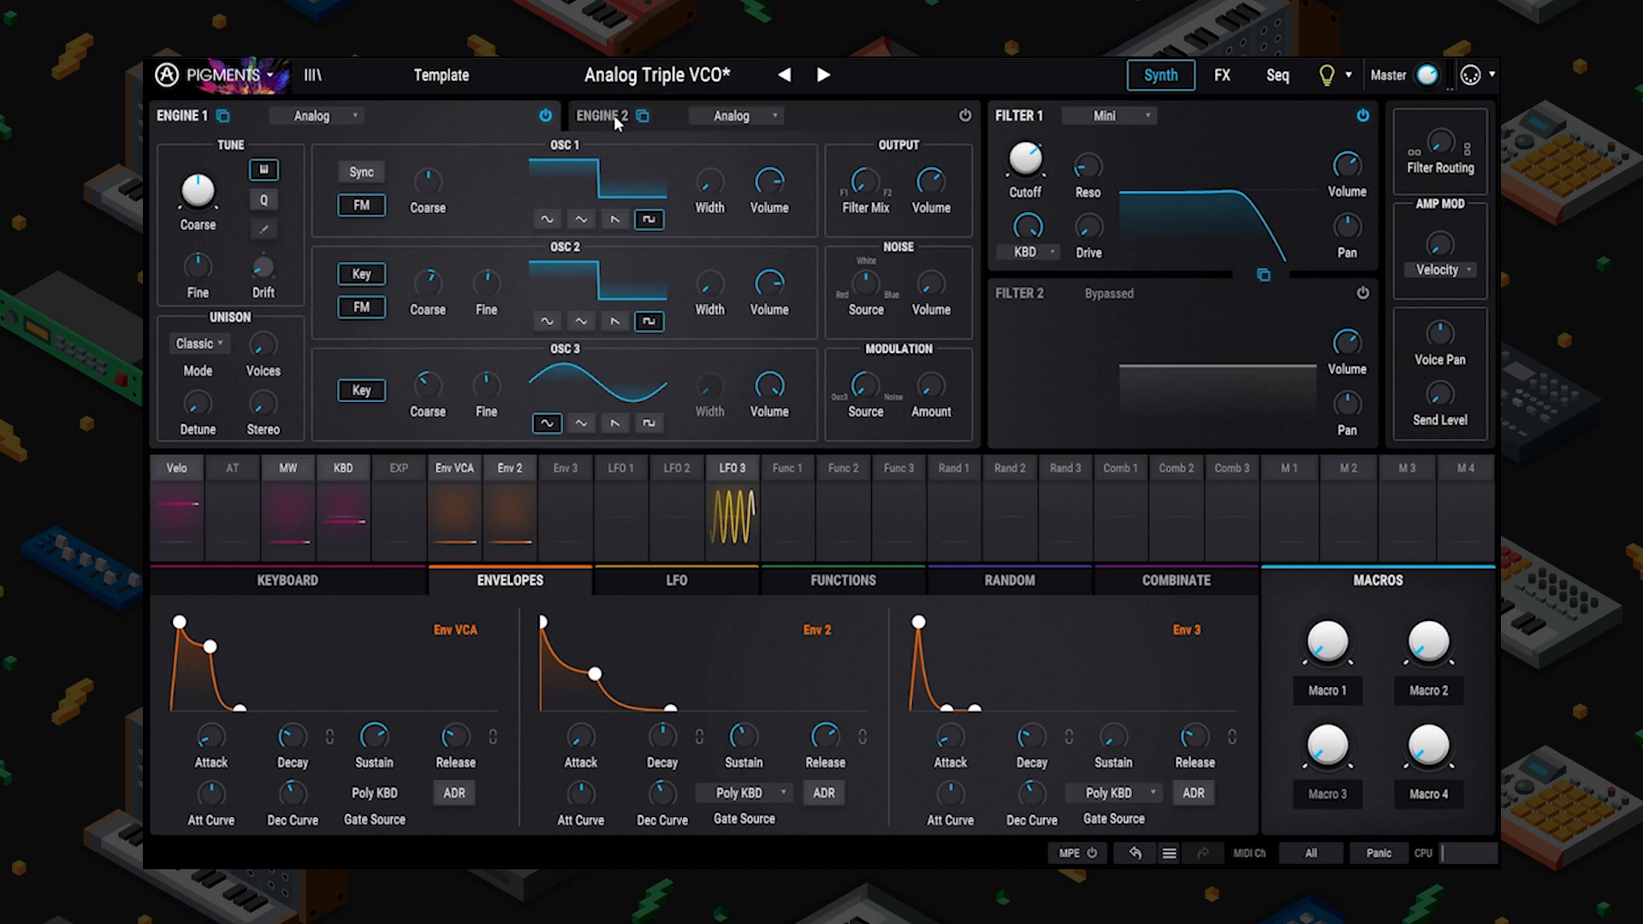
# Switch oscillator 3 to a square wave and try out Engine 1's coarse tuning.
pyautogui.click(650, 424)
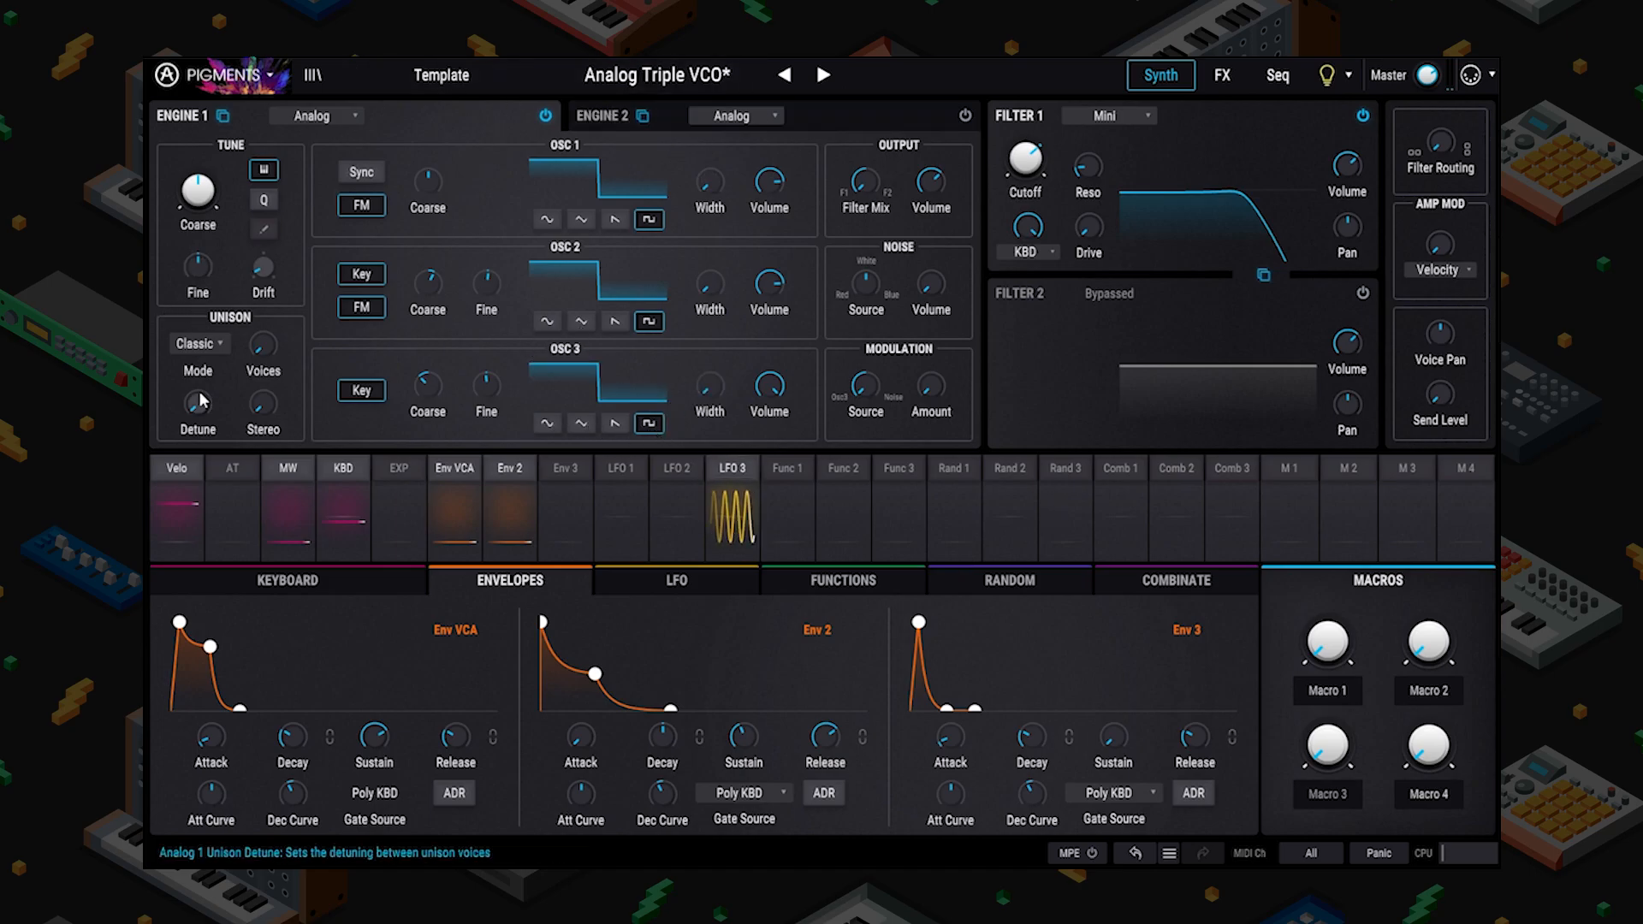
pyautogui.moveTo(198, 193)
pyautogui.moveTo(198, 193); pyautogui.dragTo(198, 205)
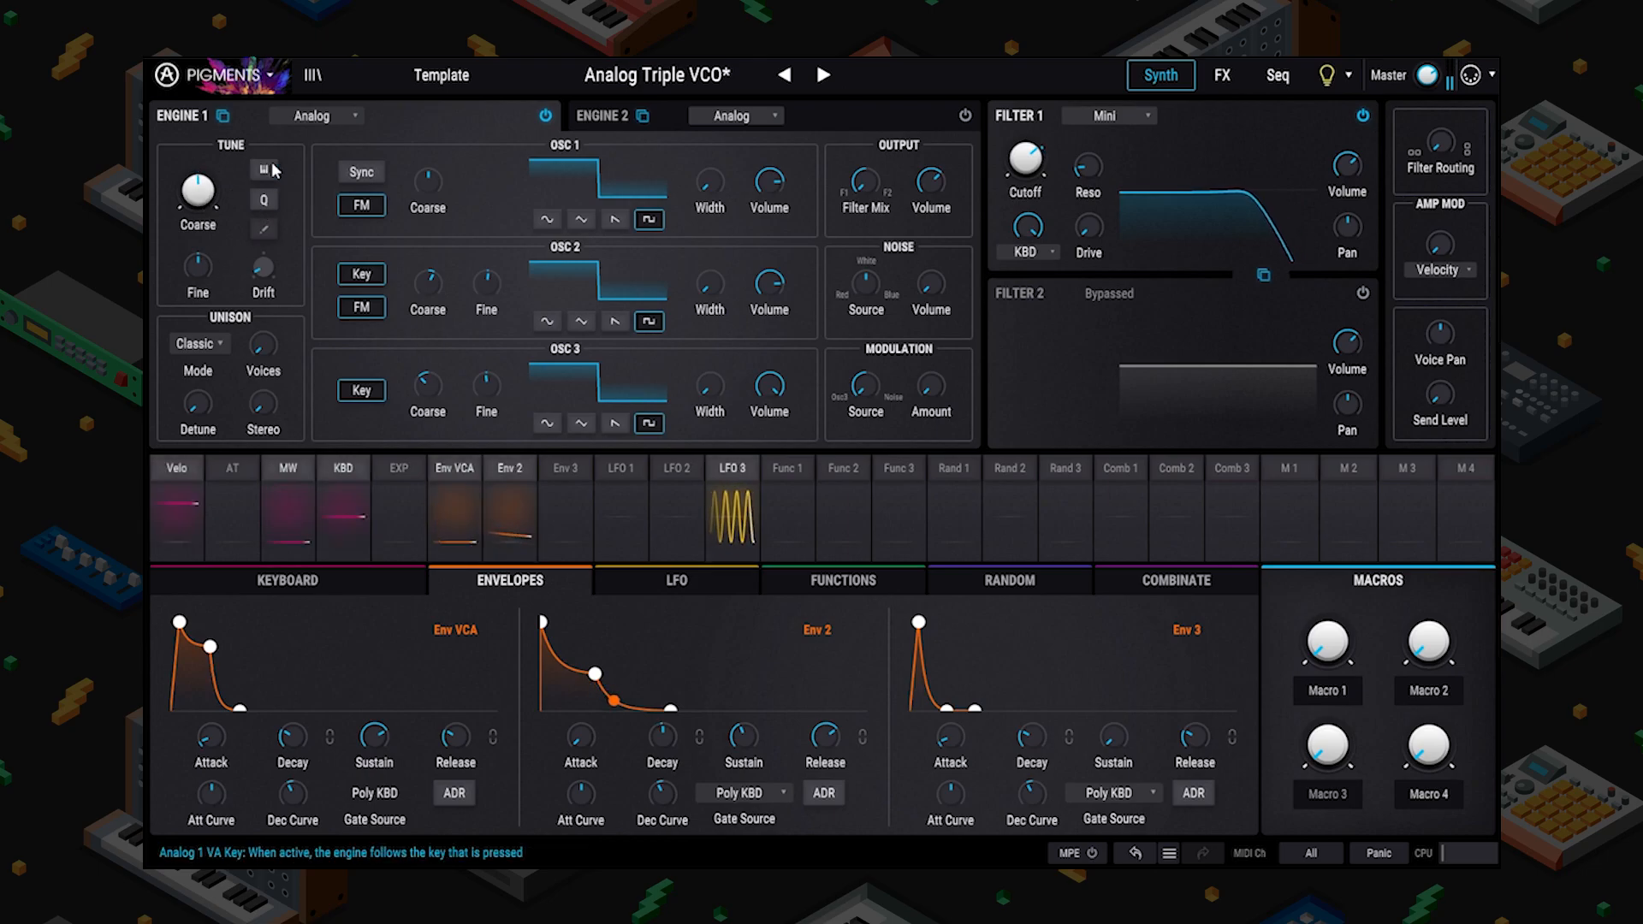
# Restrict Engine 1's Mod Quantize to selected notes, switching off all the black-key notes.
pyautogui.click(263, 230)
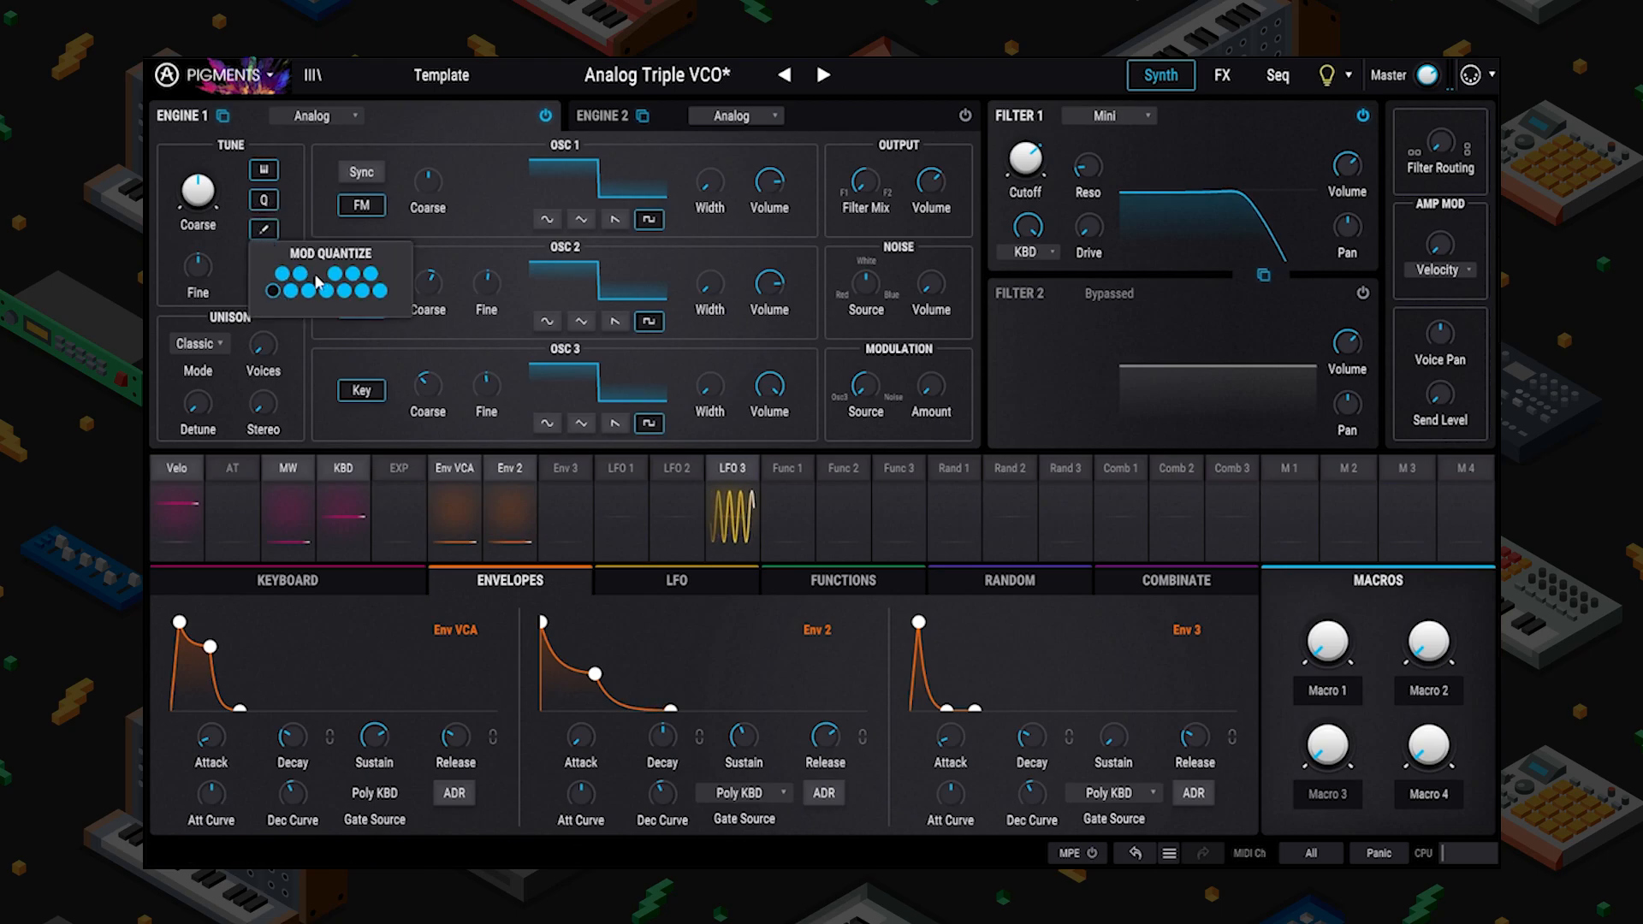
pyautogui.click(283, 274)
pyautogui.click(300, 274)
pyautogui.click(309, 291)
pyautogui.click(334, 274)
pyautogui.click(353, 273)
pyautogui.click(362, 291)
pyautogui.click(371, 274)
pyautogui.click(380, 291)
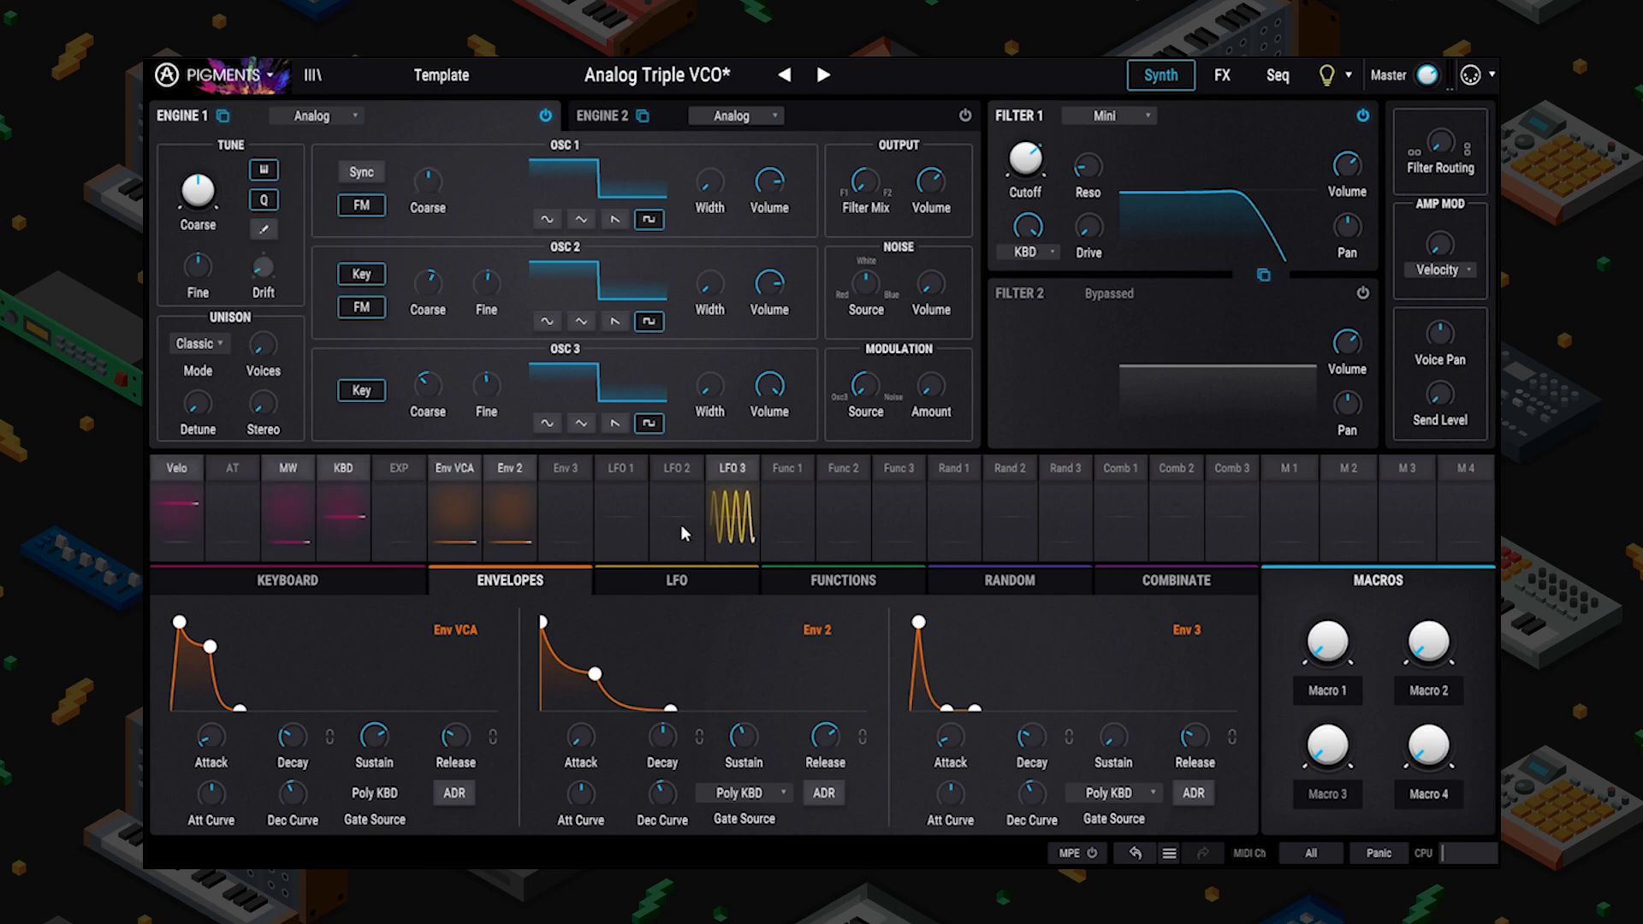
# Route LFO 2 to Engine 1's coarse tuning with a modulation amount of 0.11.
pyautogui.click(669, 471)
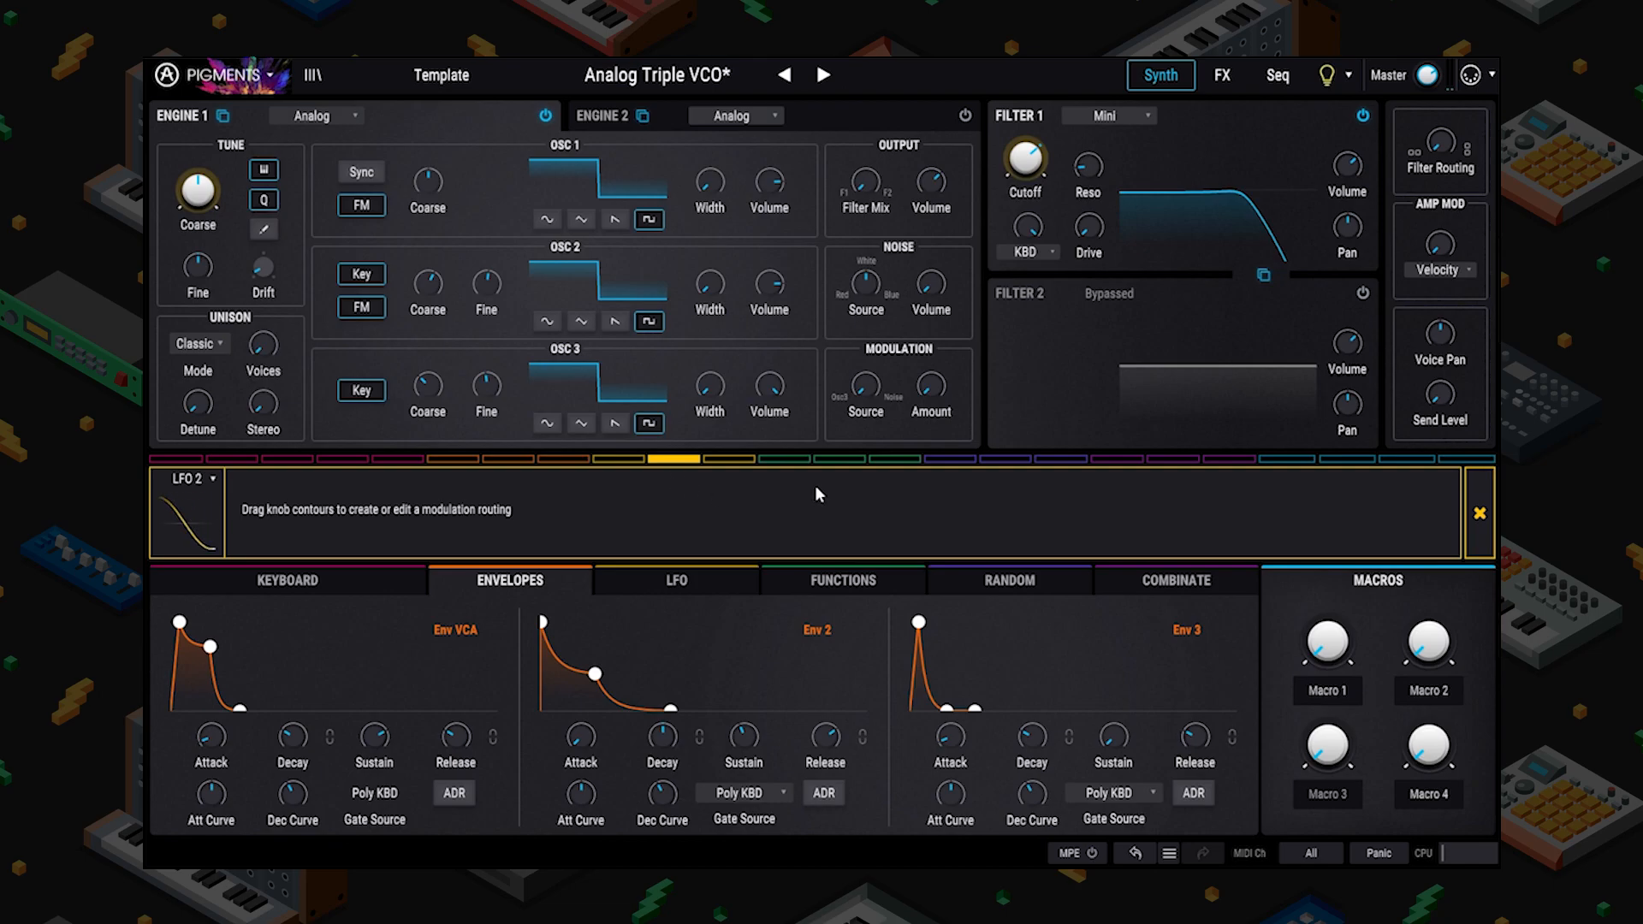
pyautogui.click(1480, 516)
pyautogui.click(641, 578)
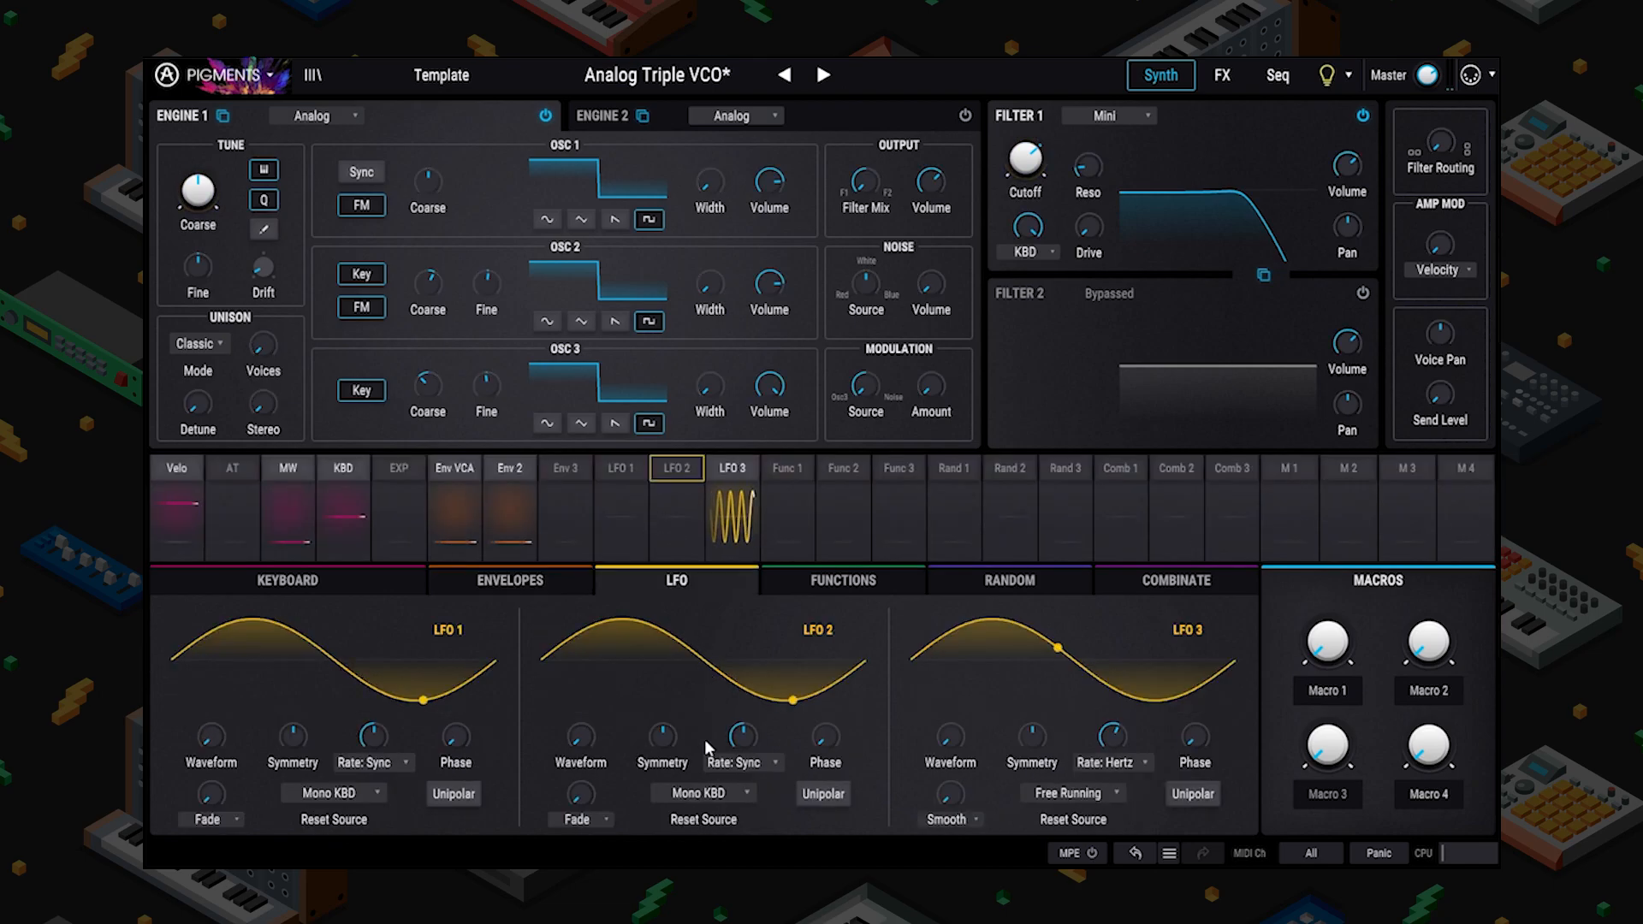
pyautogui.click(673, 470)
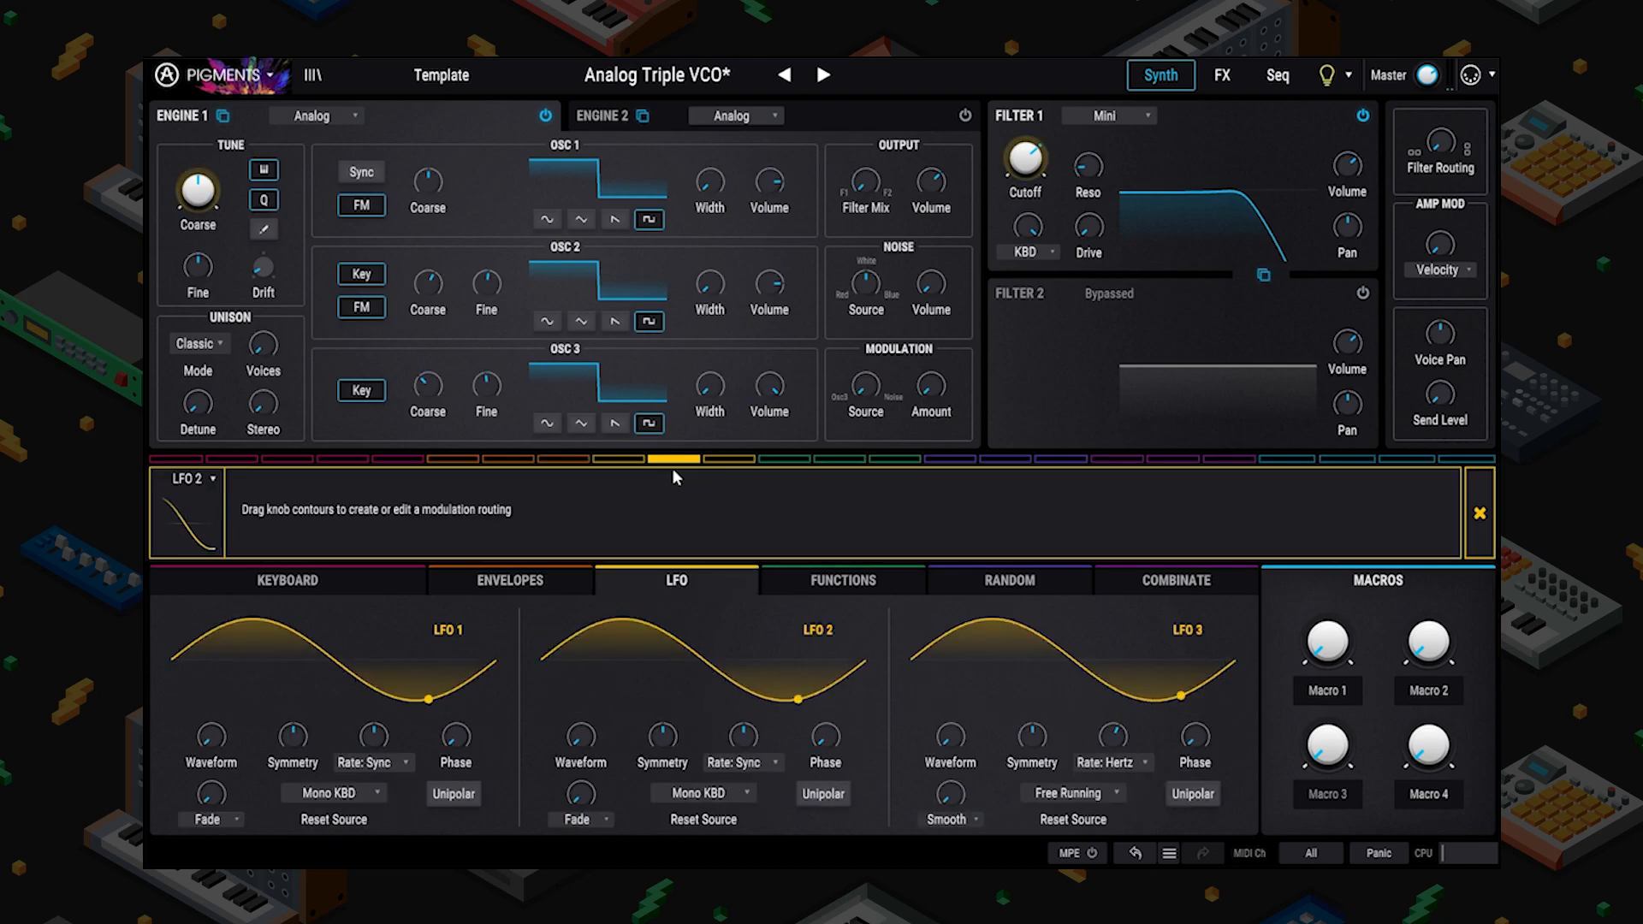
pyautogui.moveTo(198, 171); pyautogui.dragTo(198, 145)
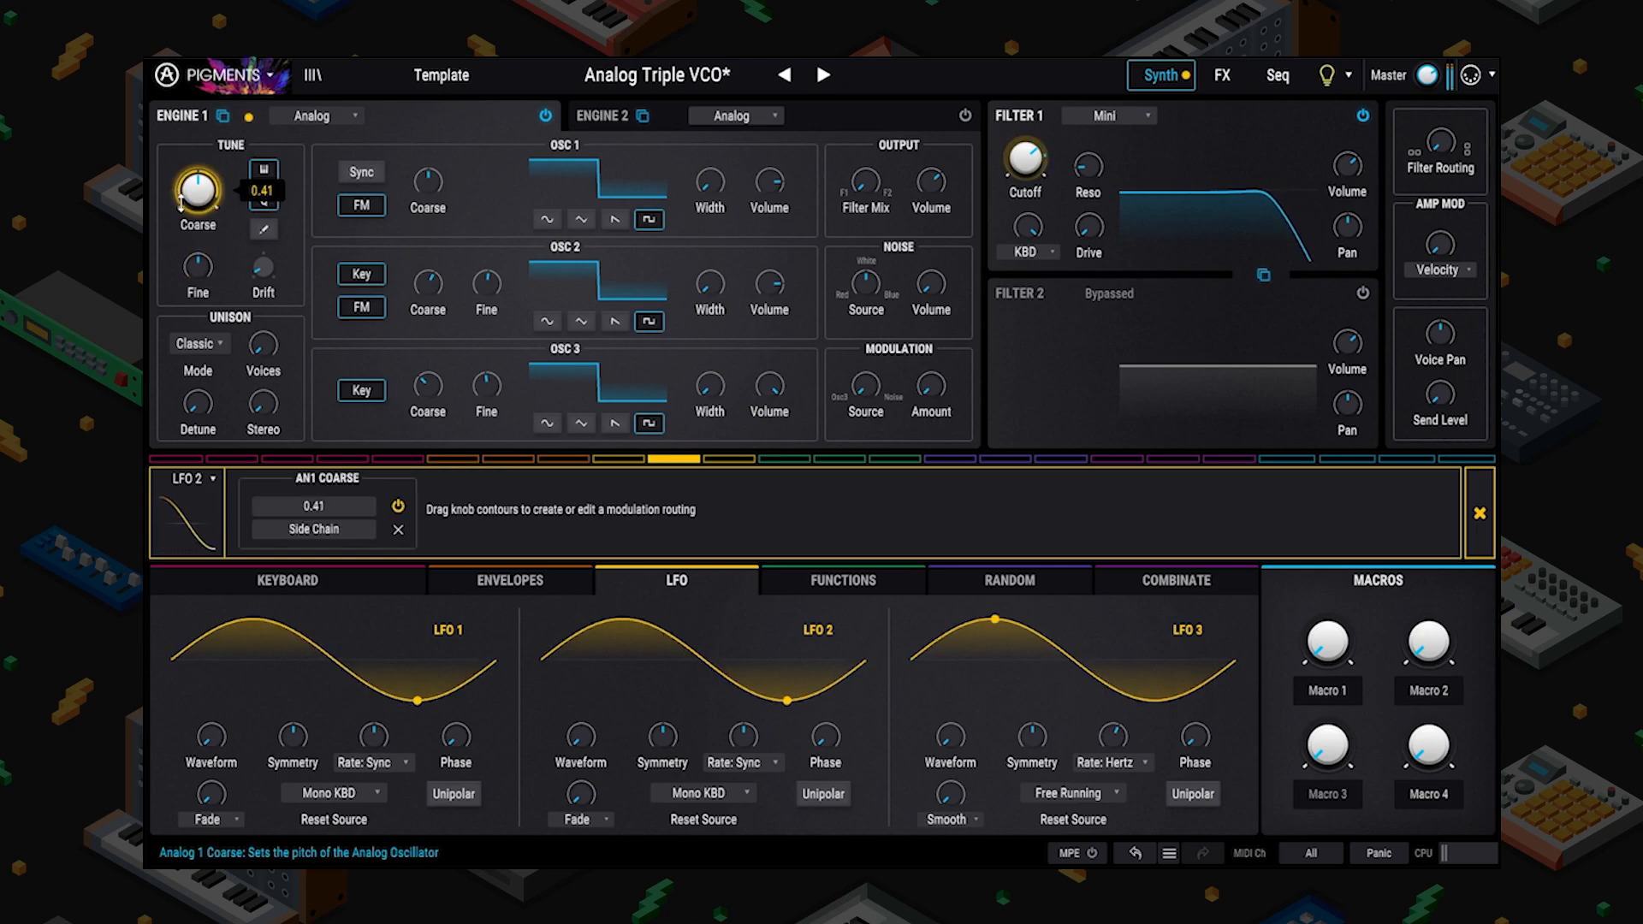
pyautogui.moveTo(178, 197); pyautogui.dragTo(178, 212)
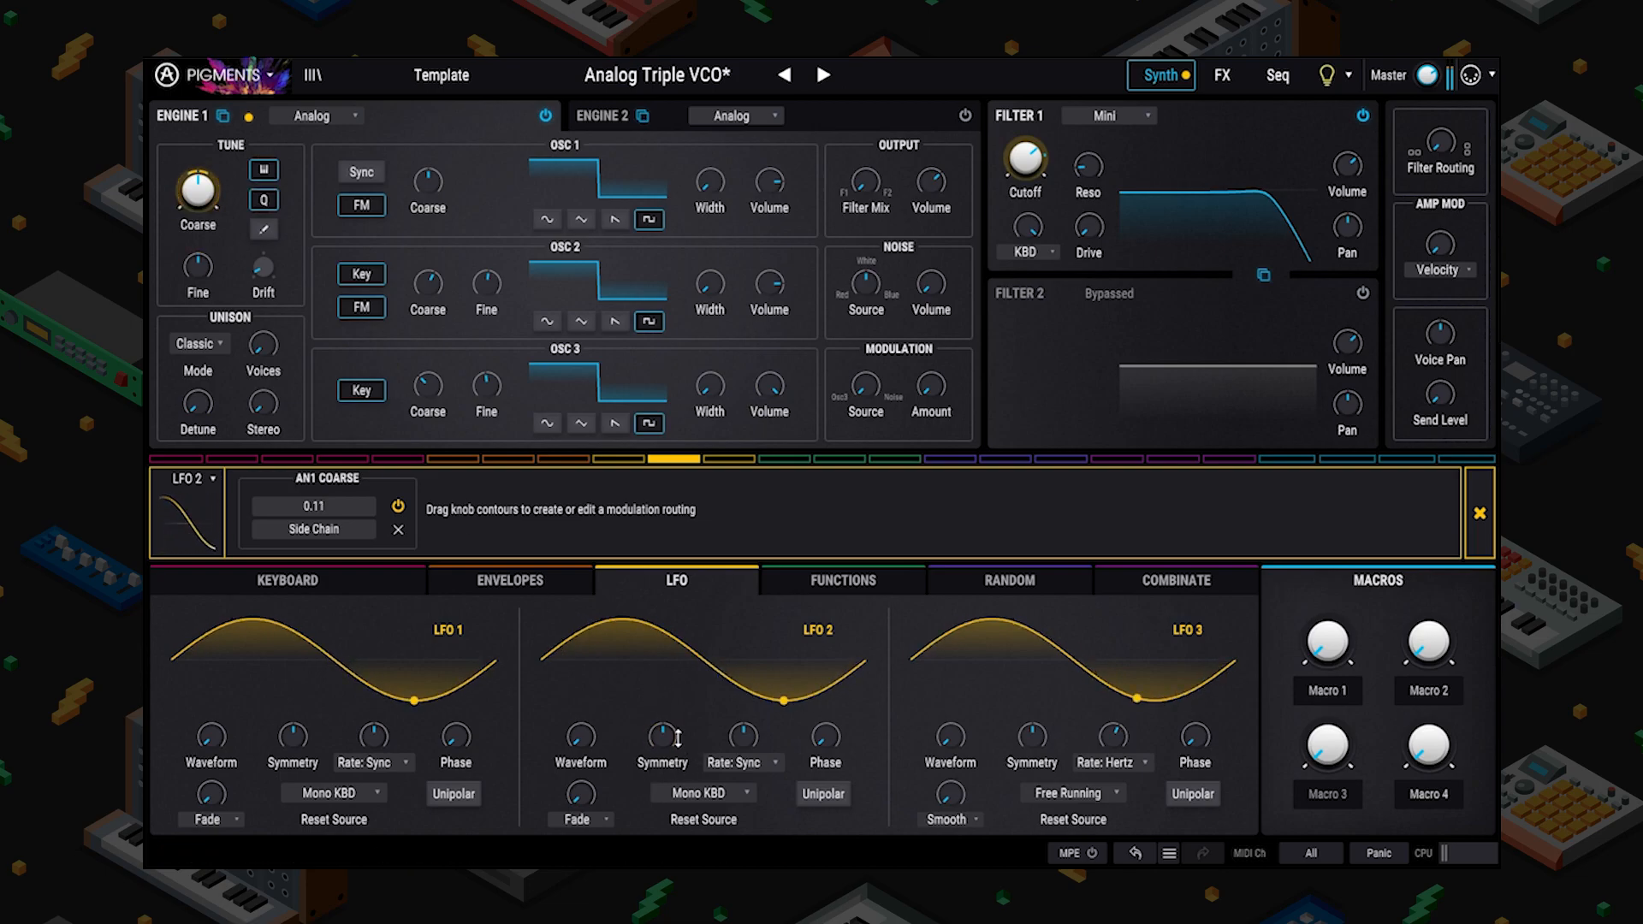
# Change LFO 2's rate mode to Hertz and adjust its rate.
pyautogui.click(741, 763)
pyautogui.click(638, 725)
pyautogui.moveTo(747, 737); pyautogui.dragTo(746, 732)
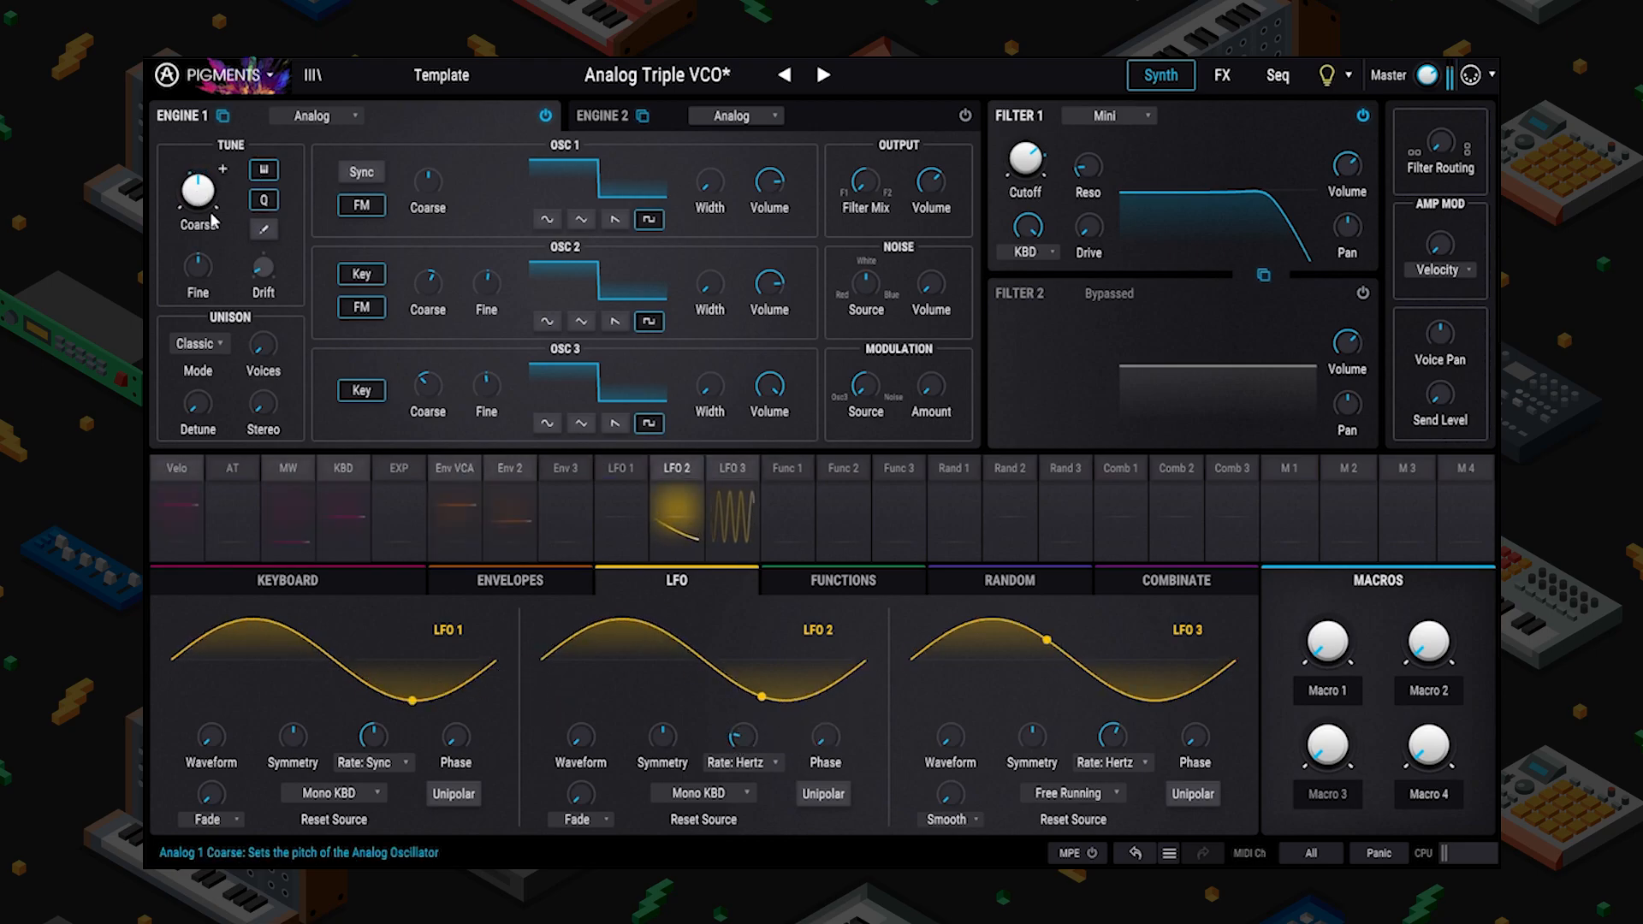
# Re-enable every note in Engine 1's Mod Quantize and turn the quantization off.
pyautogui.click(267, 232)
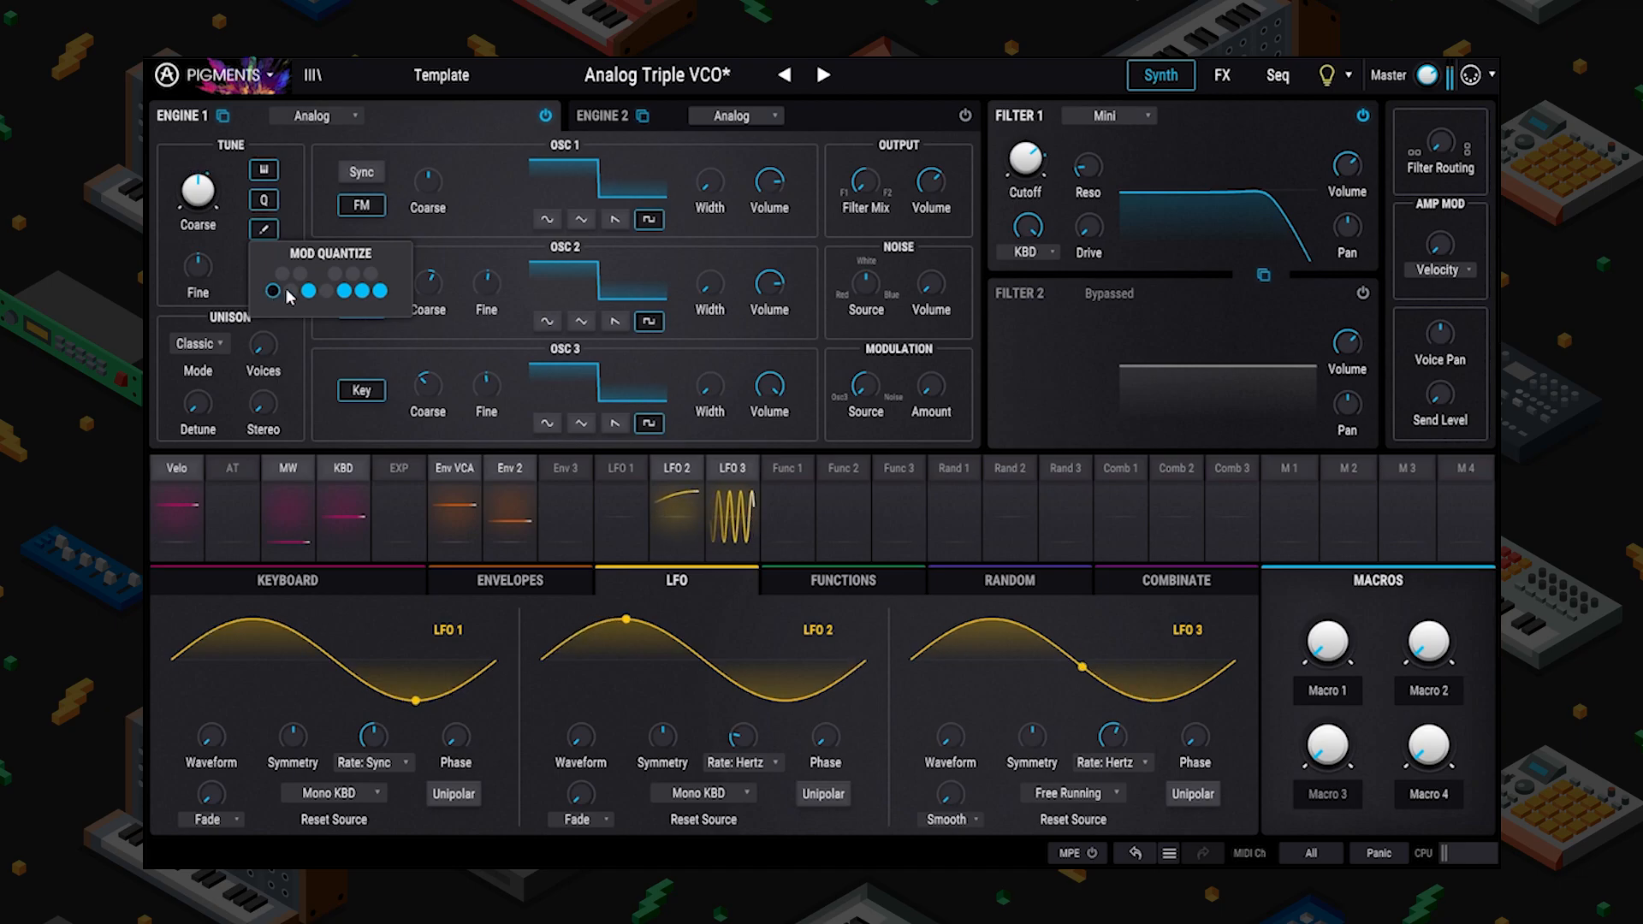
pyautogui.moveTo(353, 299); pyautogui.dragTo(380, 291)
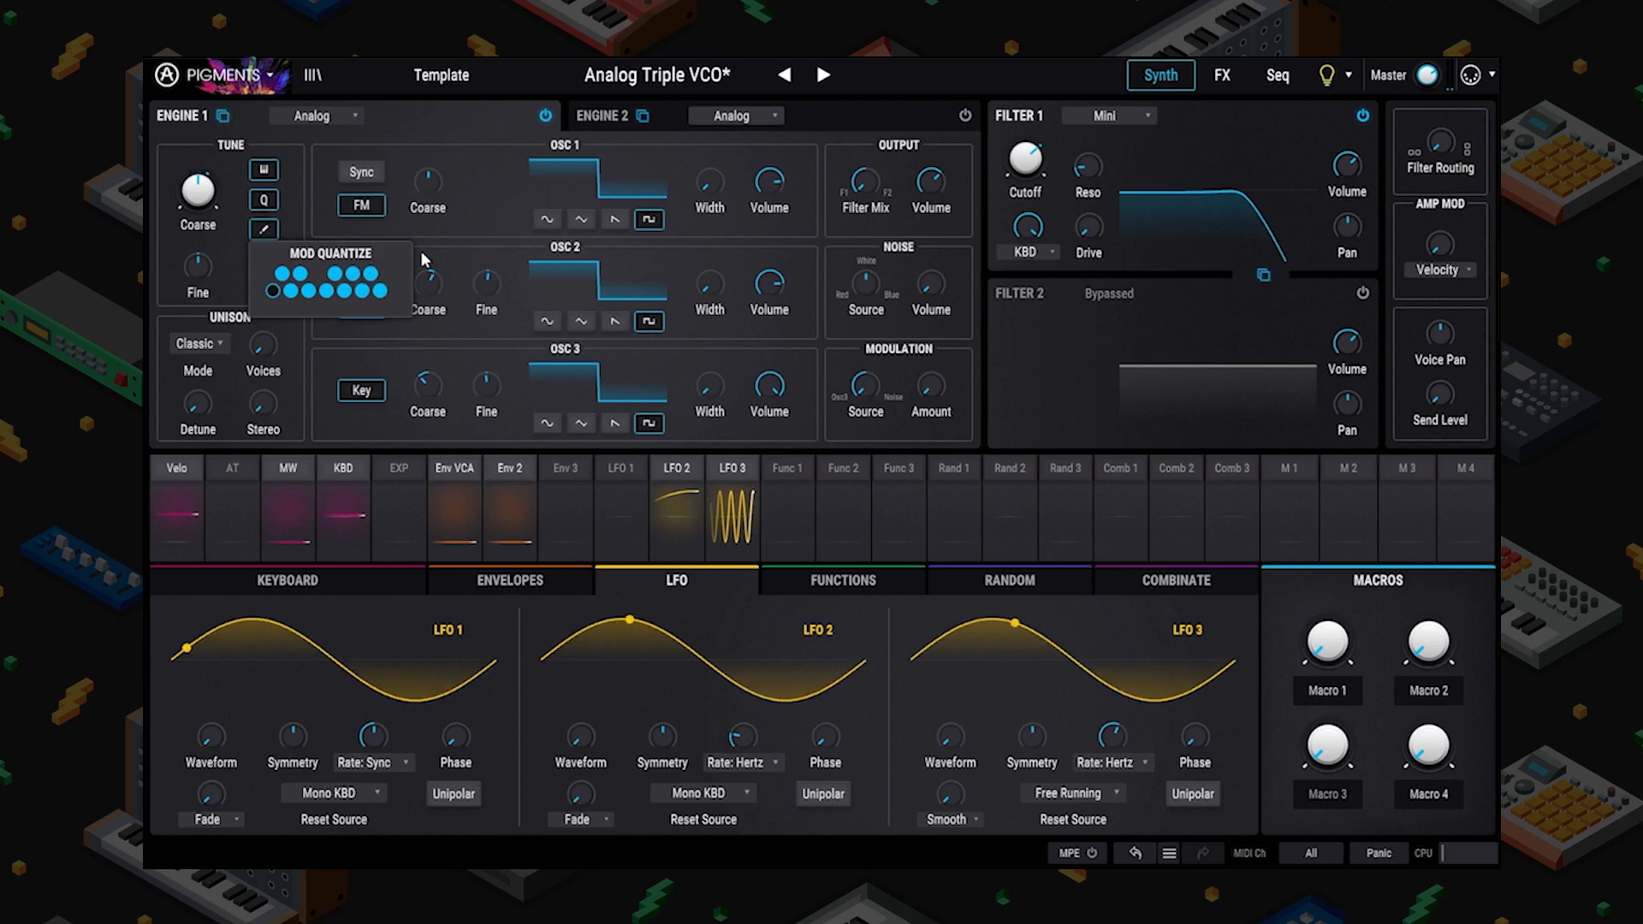
pyautogui.click(266, 231)
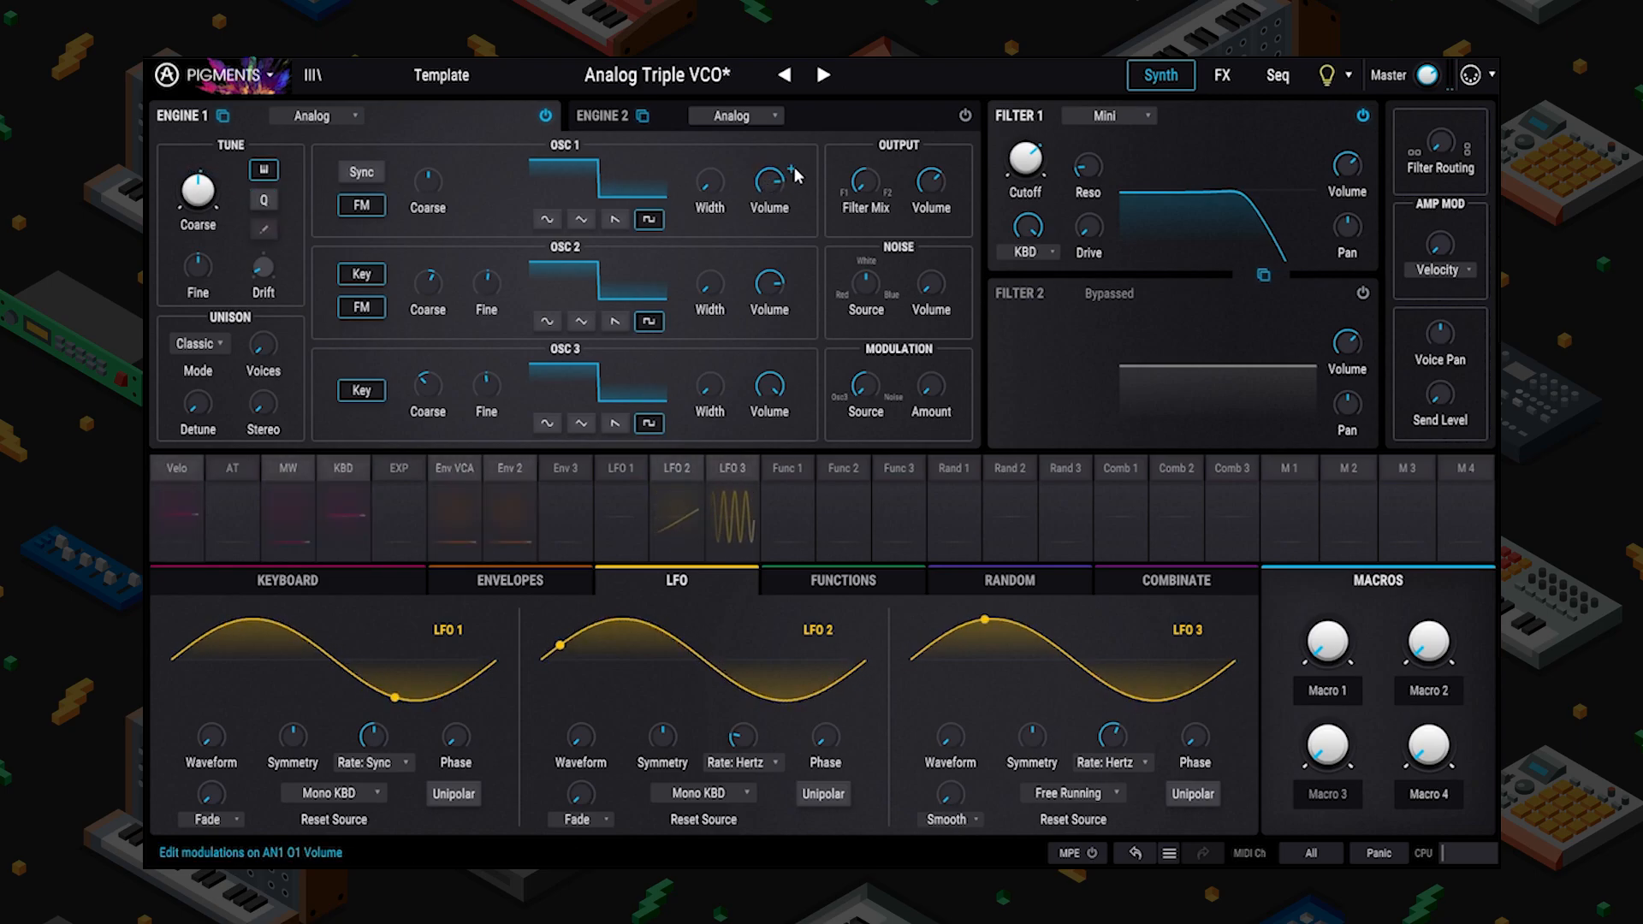
# Review the modulation sources assigned to Engine 1's coarse tuning and the routing of LFO 2.
pyautogui.click(223, 171)
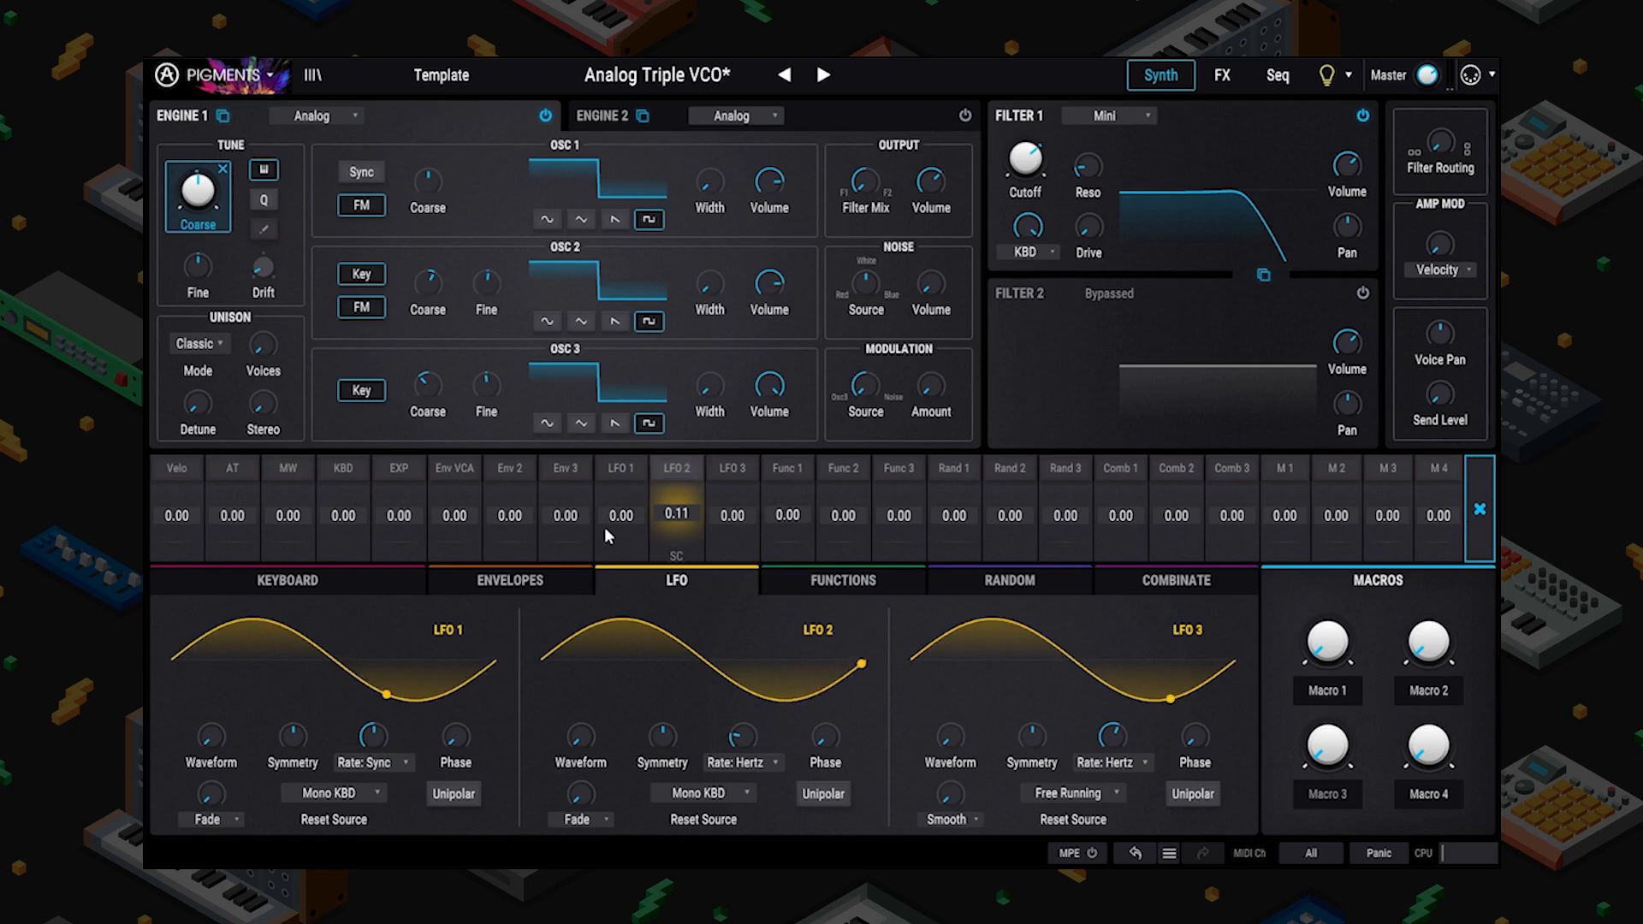
pyautogui.click(686, 589)
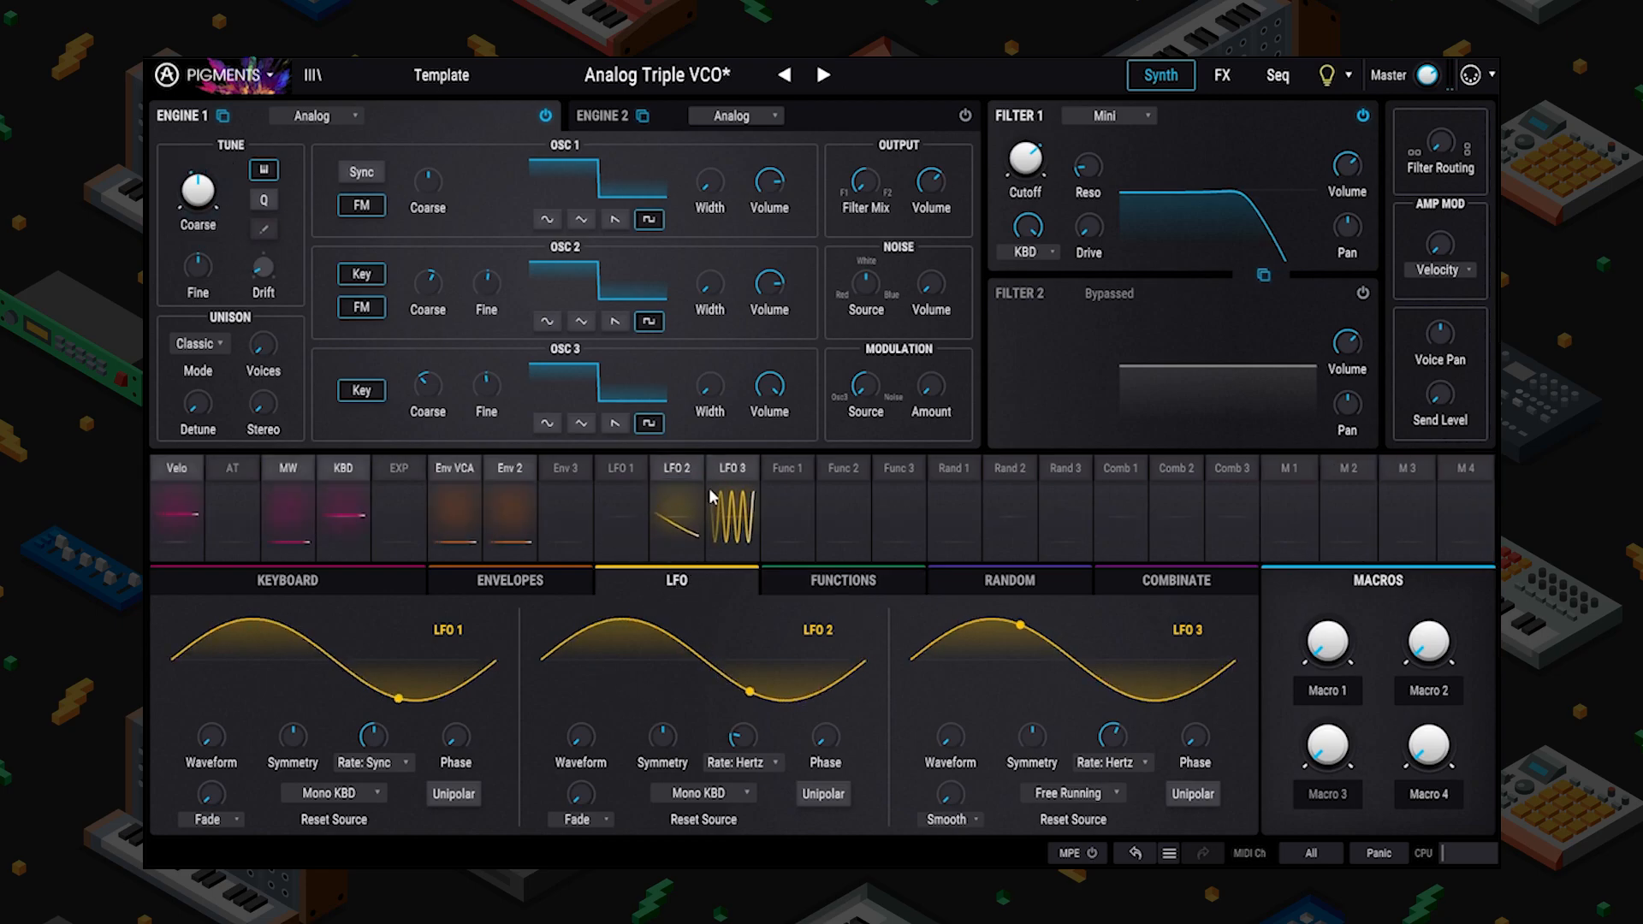
pyautogui.click(676, 467)
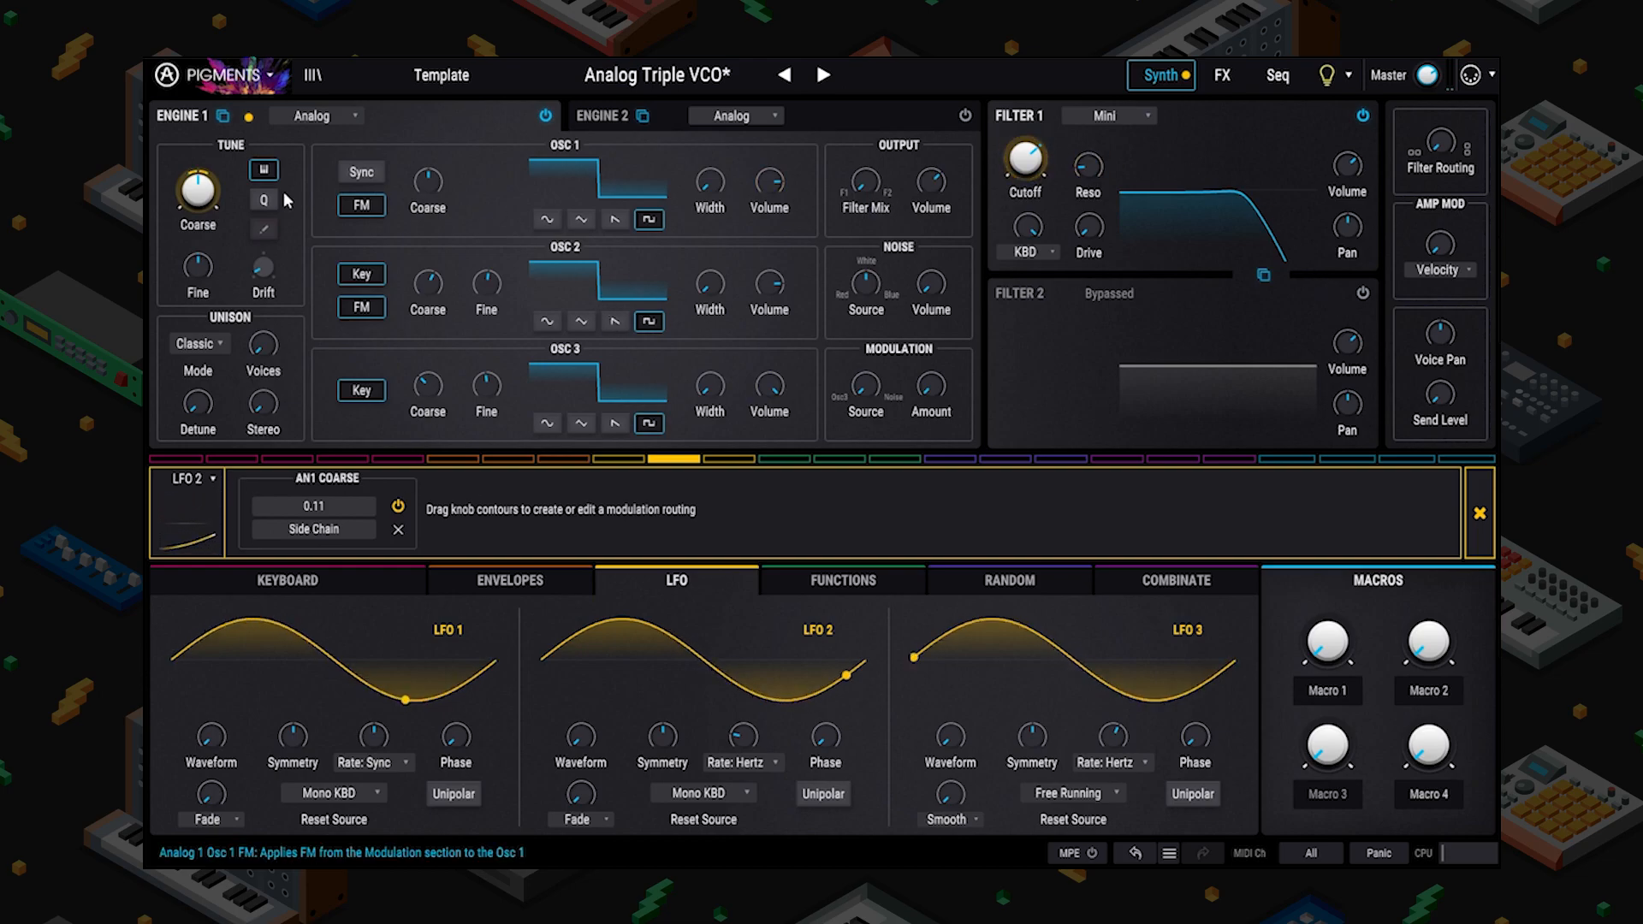
pyautogui.click(224, 175)
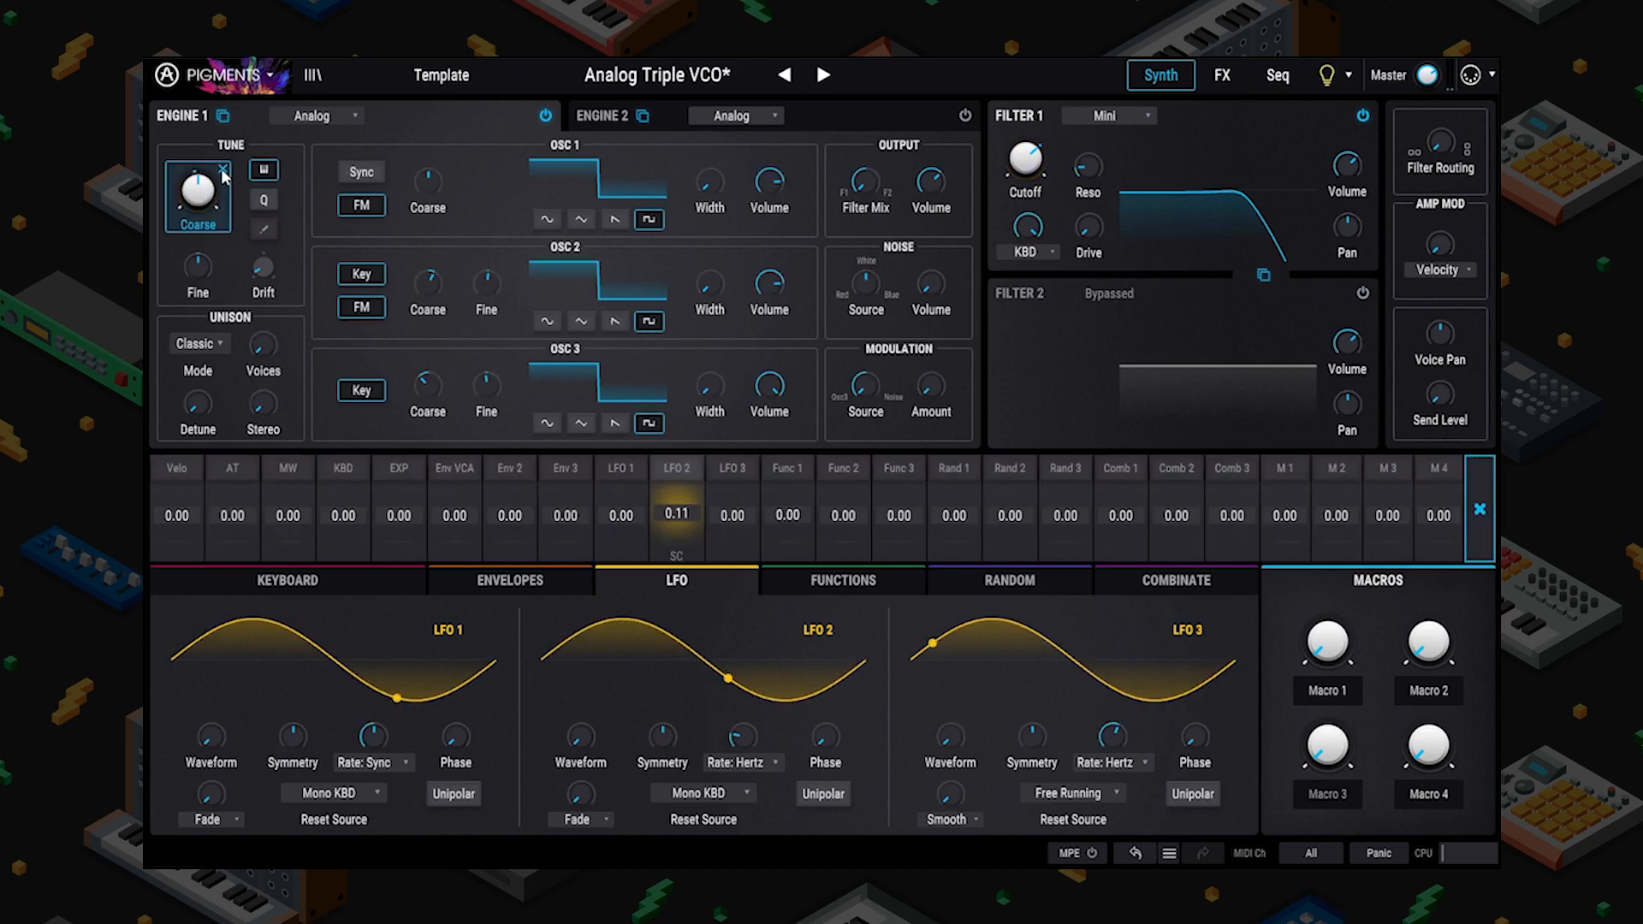
# Remove the LFO 2 modulation from Engine 1's coarse tuning and close the modulation view.
pyautogui.doubleClick(676, 511)
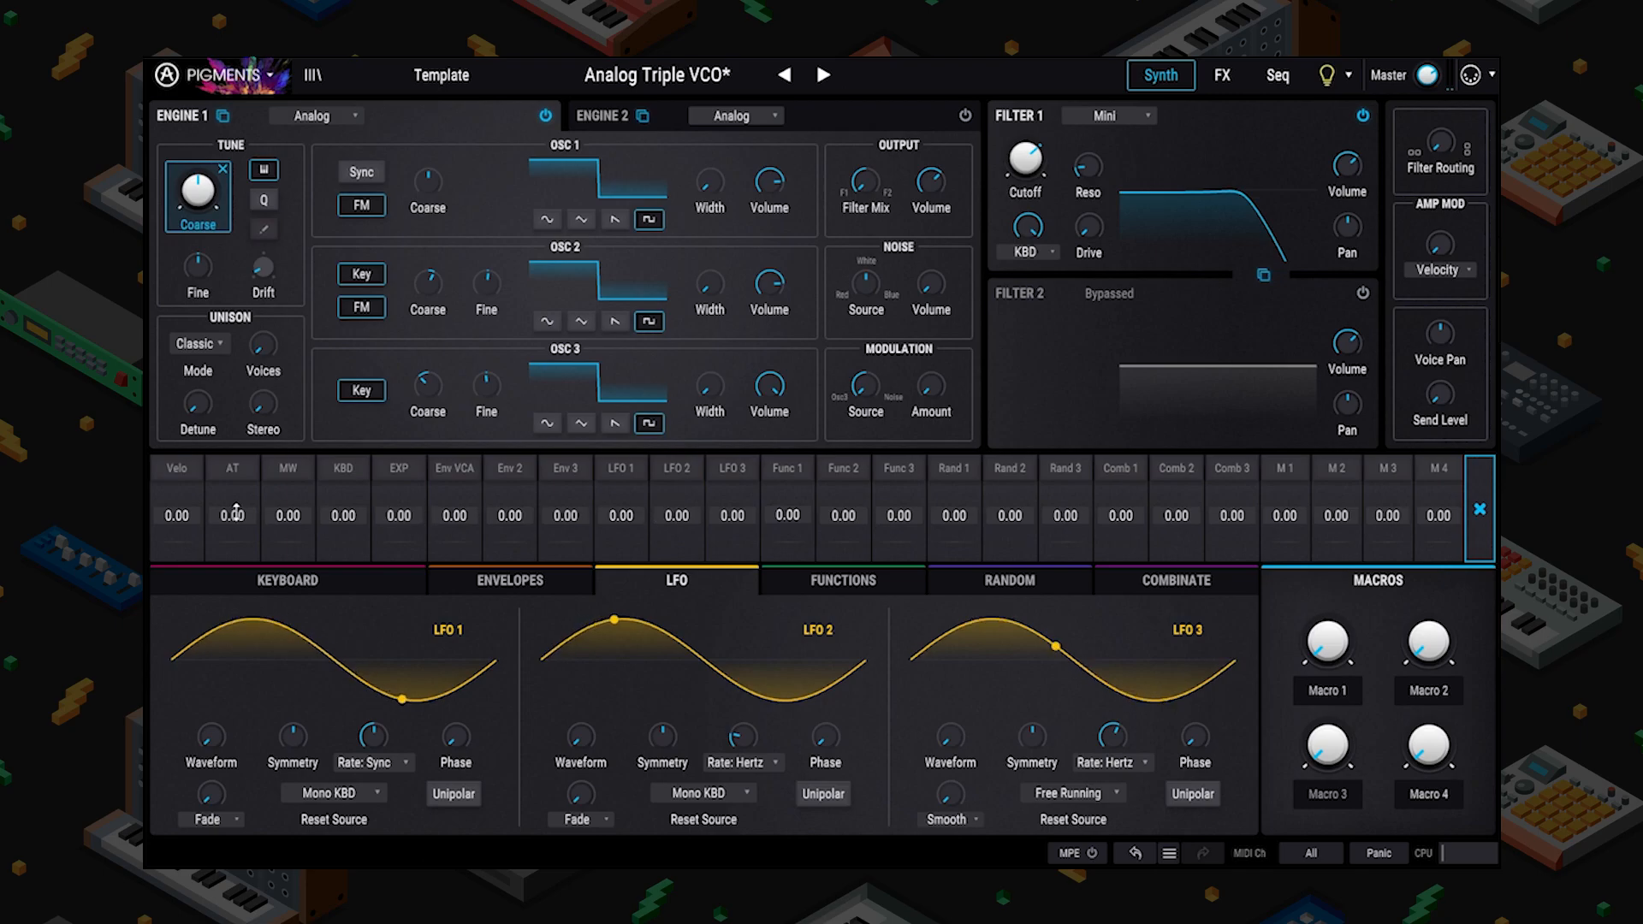
pyautogui.moveTo(691, 531); pyautogui.dragTo(691, 576)
pyautogui.doubleClick(676, 514)
pyautogui.moveTo(565, 514)
pyautogui.mouseDown()
pyautogui.moveTo(564, 450)
pyautogui.moveTo(565, 525)
pyautogui.mouseUp()
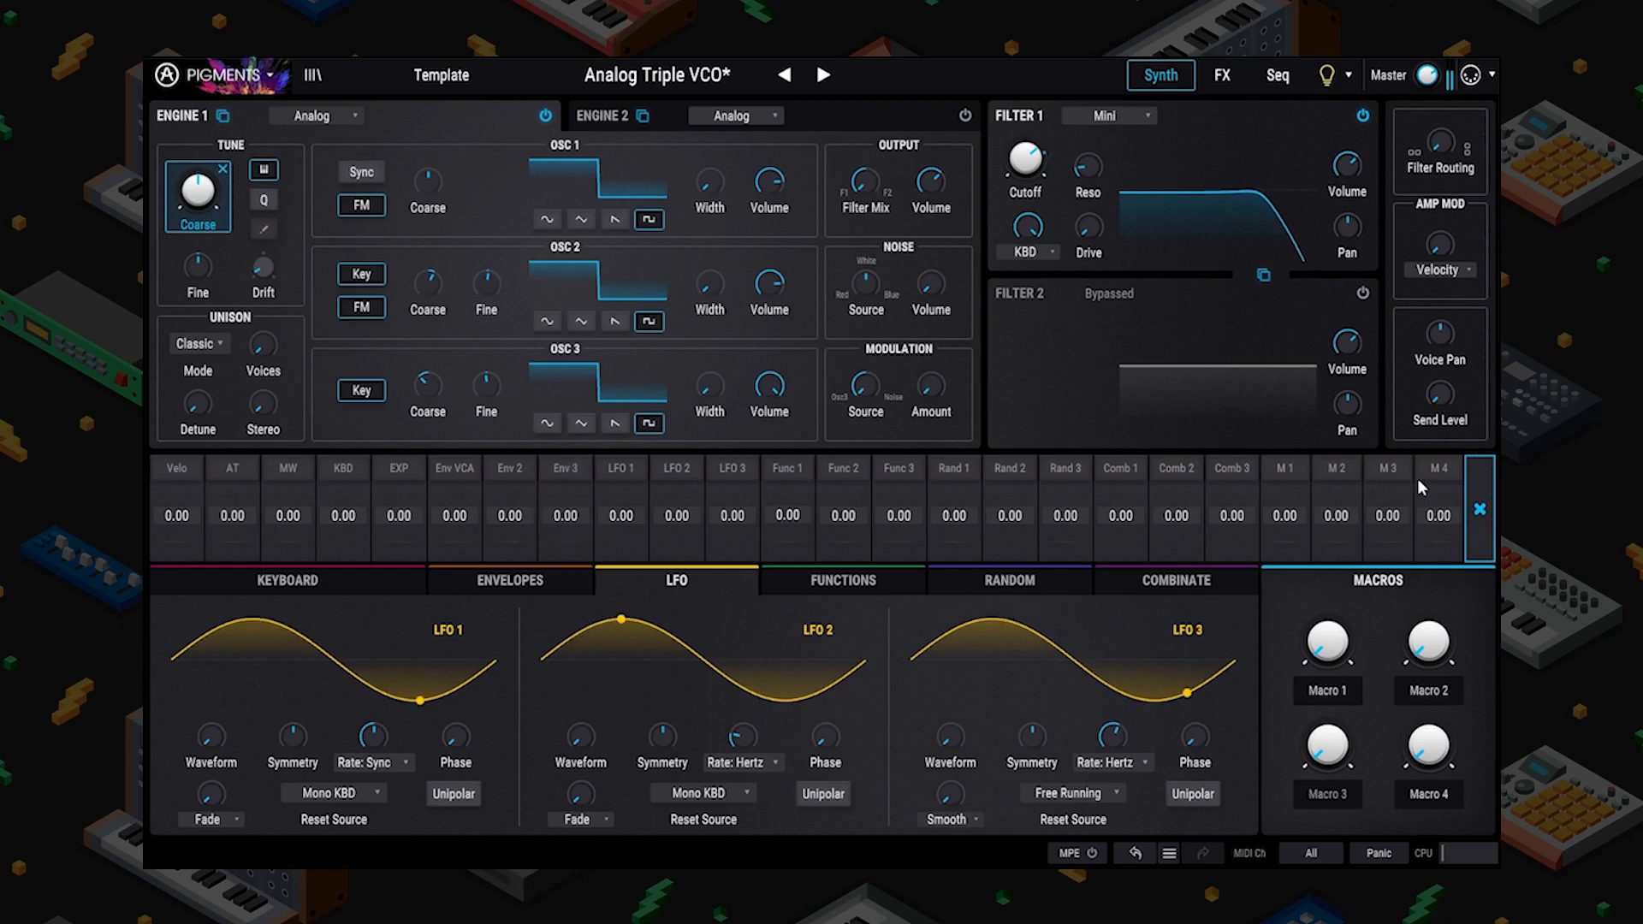
pyautogui.click(1480, 509)
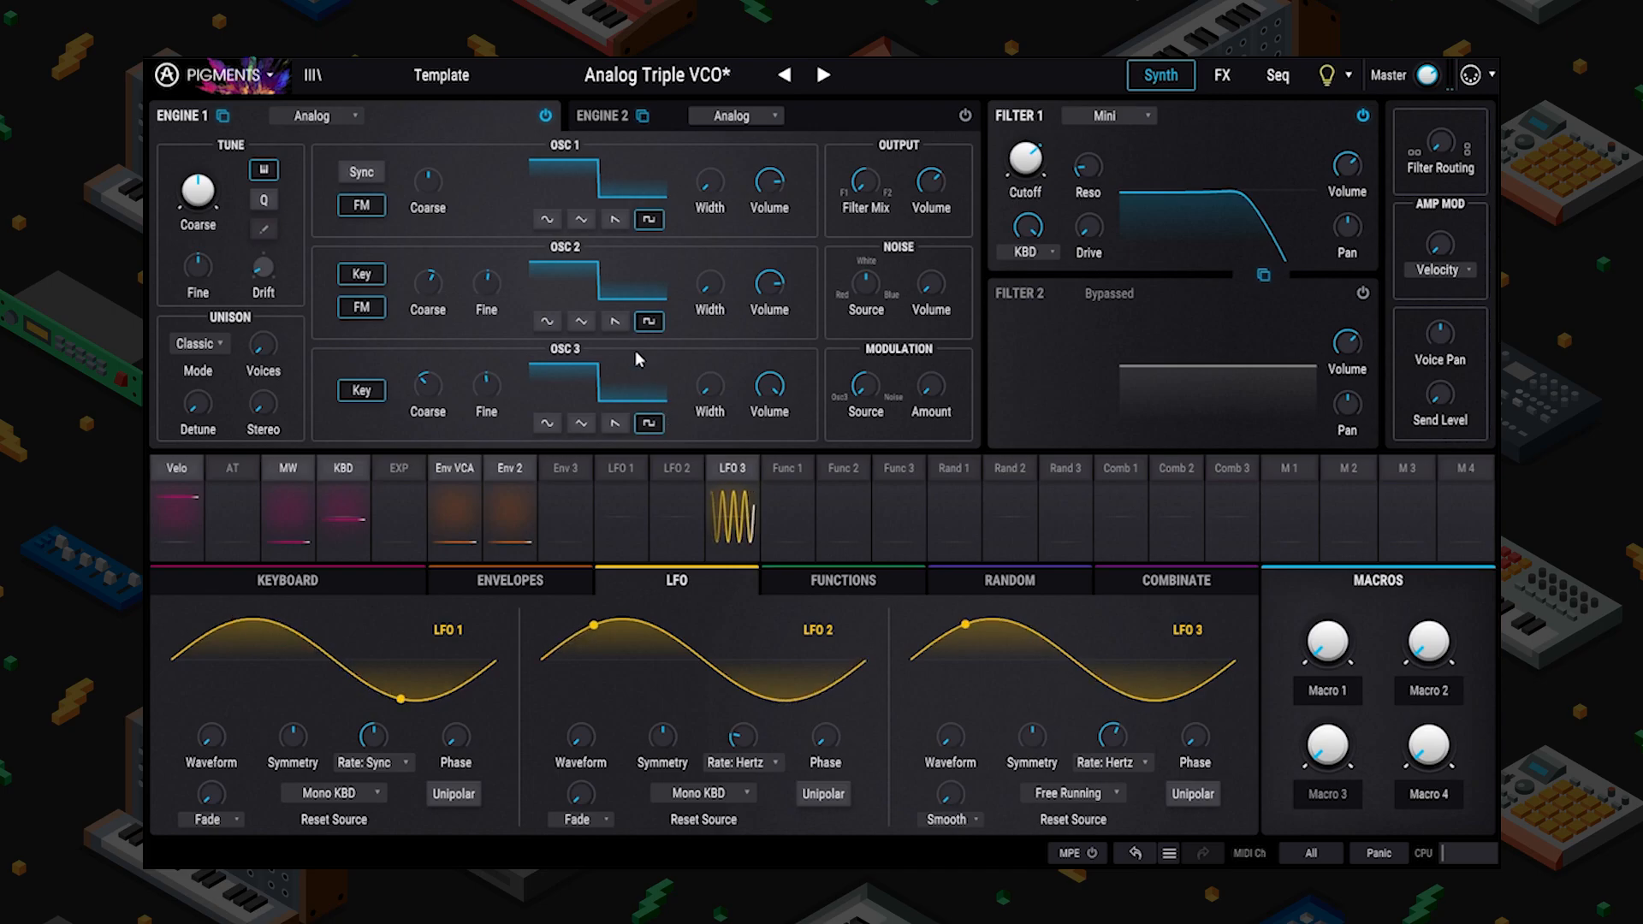
# Try Engine 1's drift at 1.00 and settle on a low drift amount.
pyautogui.moveTo(255, 258)
pyautogui.mouseDown()
pyautogui.moveTo(266, 286)
pyautogui.moveTo(265, 239)
pyautogui.moveTo(265, 285)
pyautogui.mouseUp()
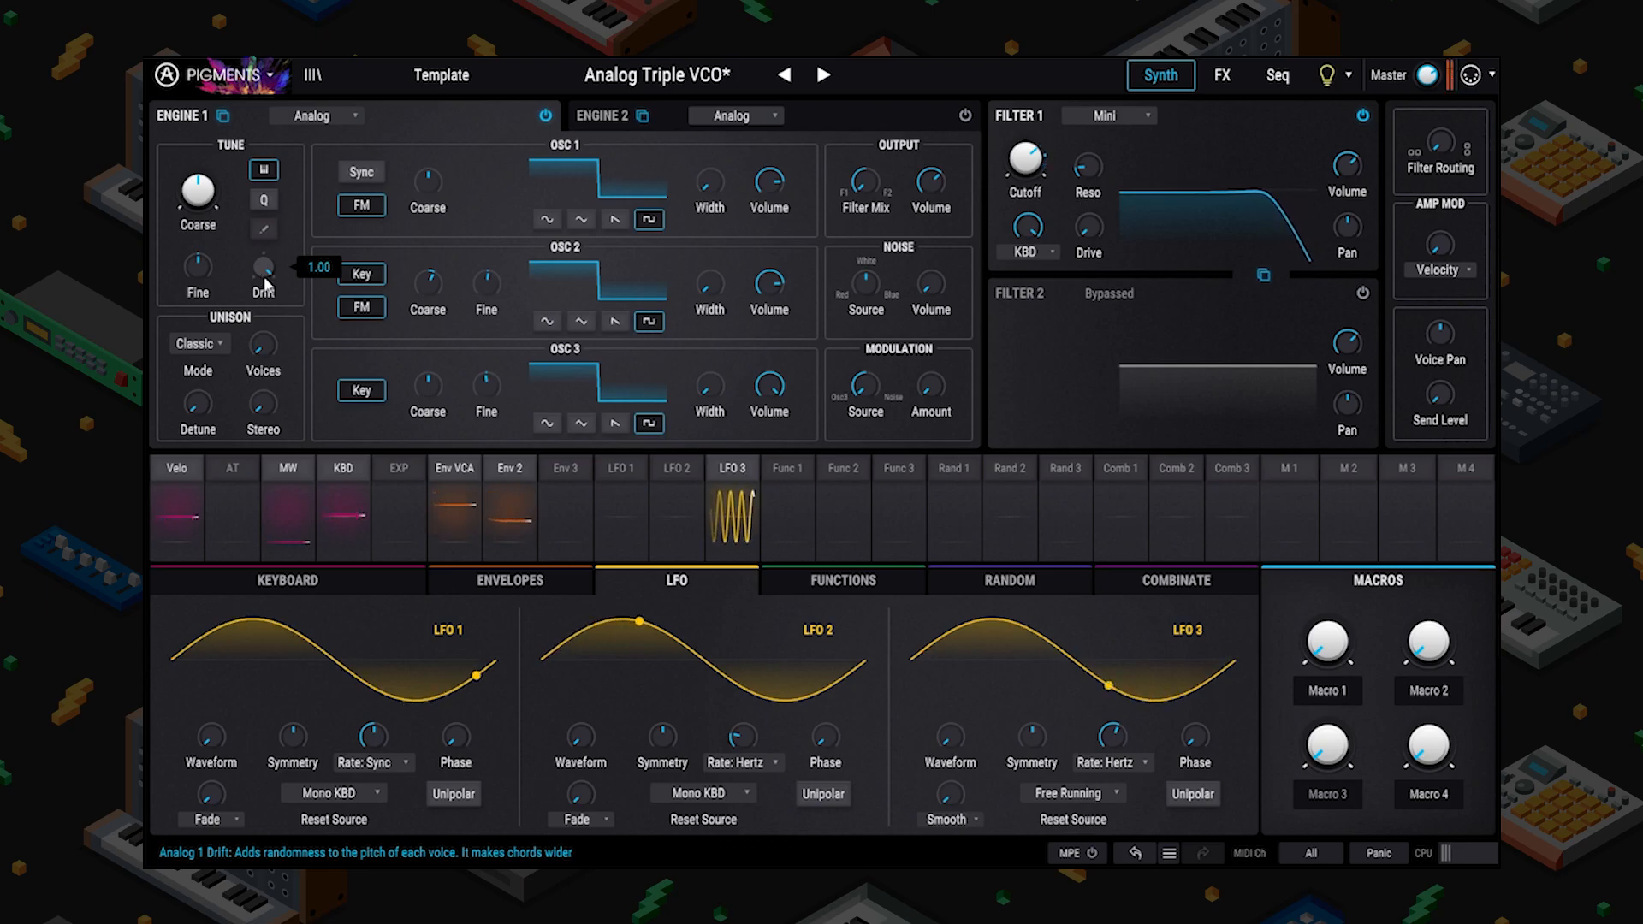
pyautogui.moveTo(265, 285); pyautogui.dragTo(265, 334)
pyautogui.moveTo(262, 286)
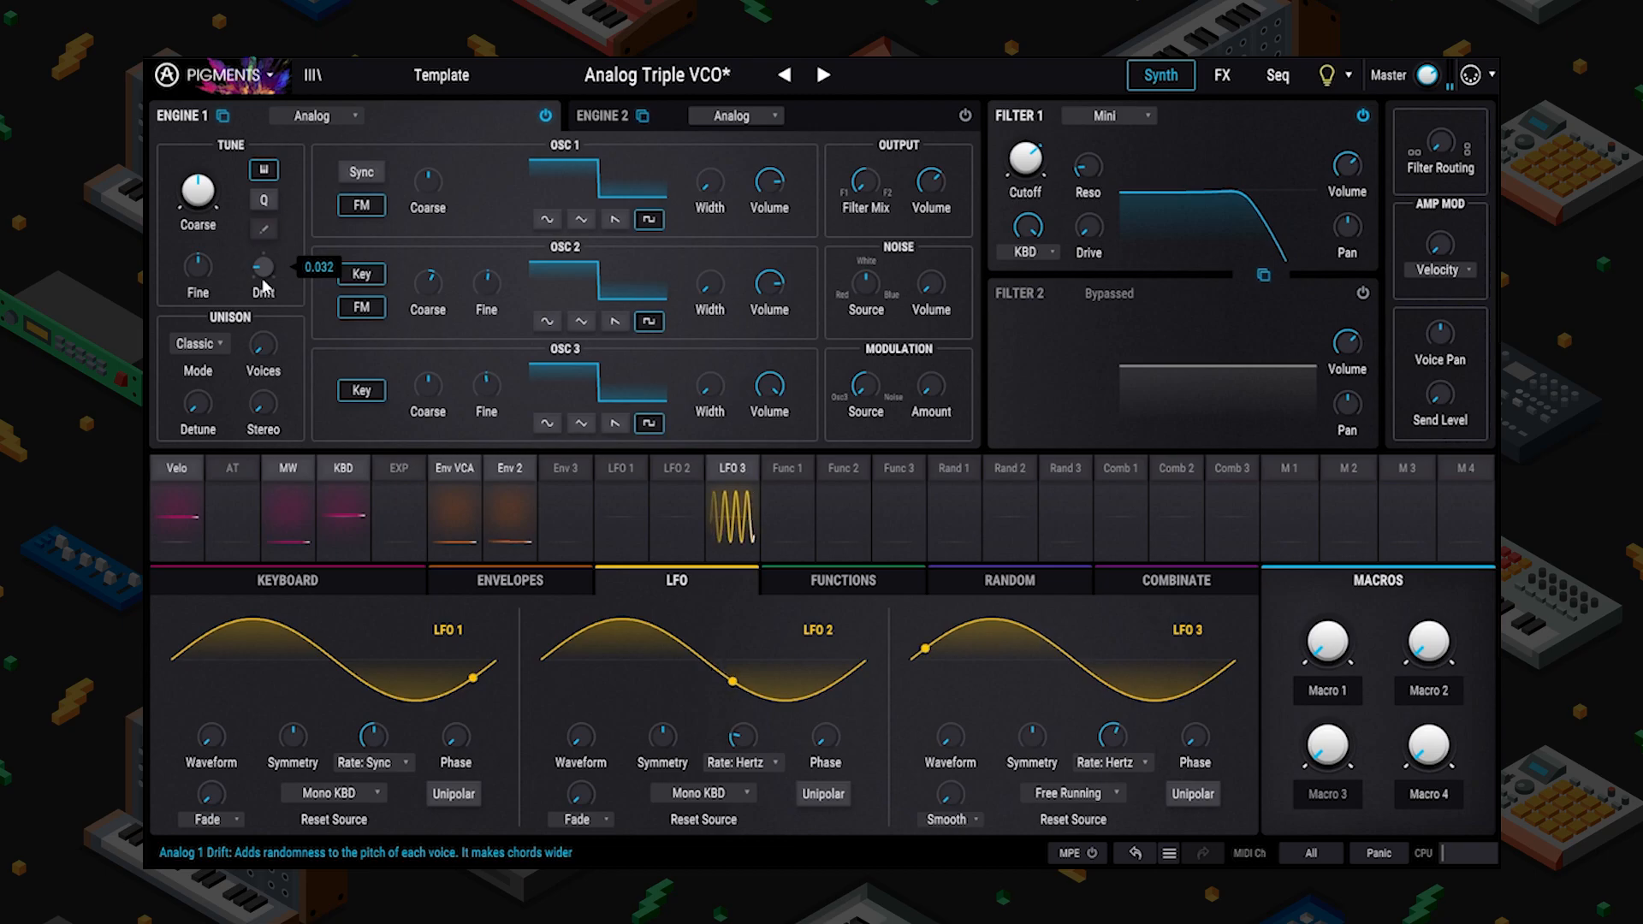
pyautogui.moveTo(263, 287); pyautogui.dragTo(271, 291)
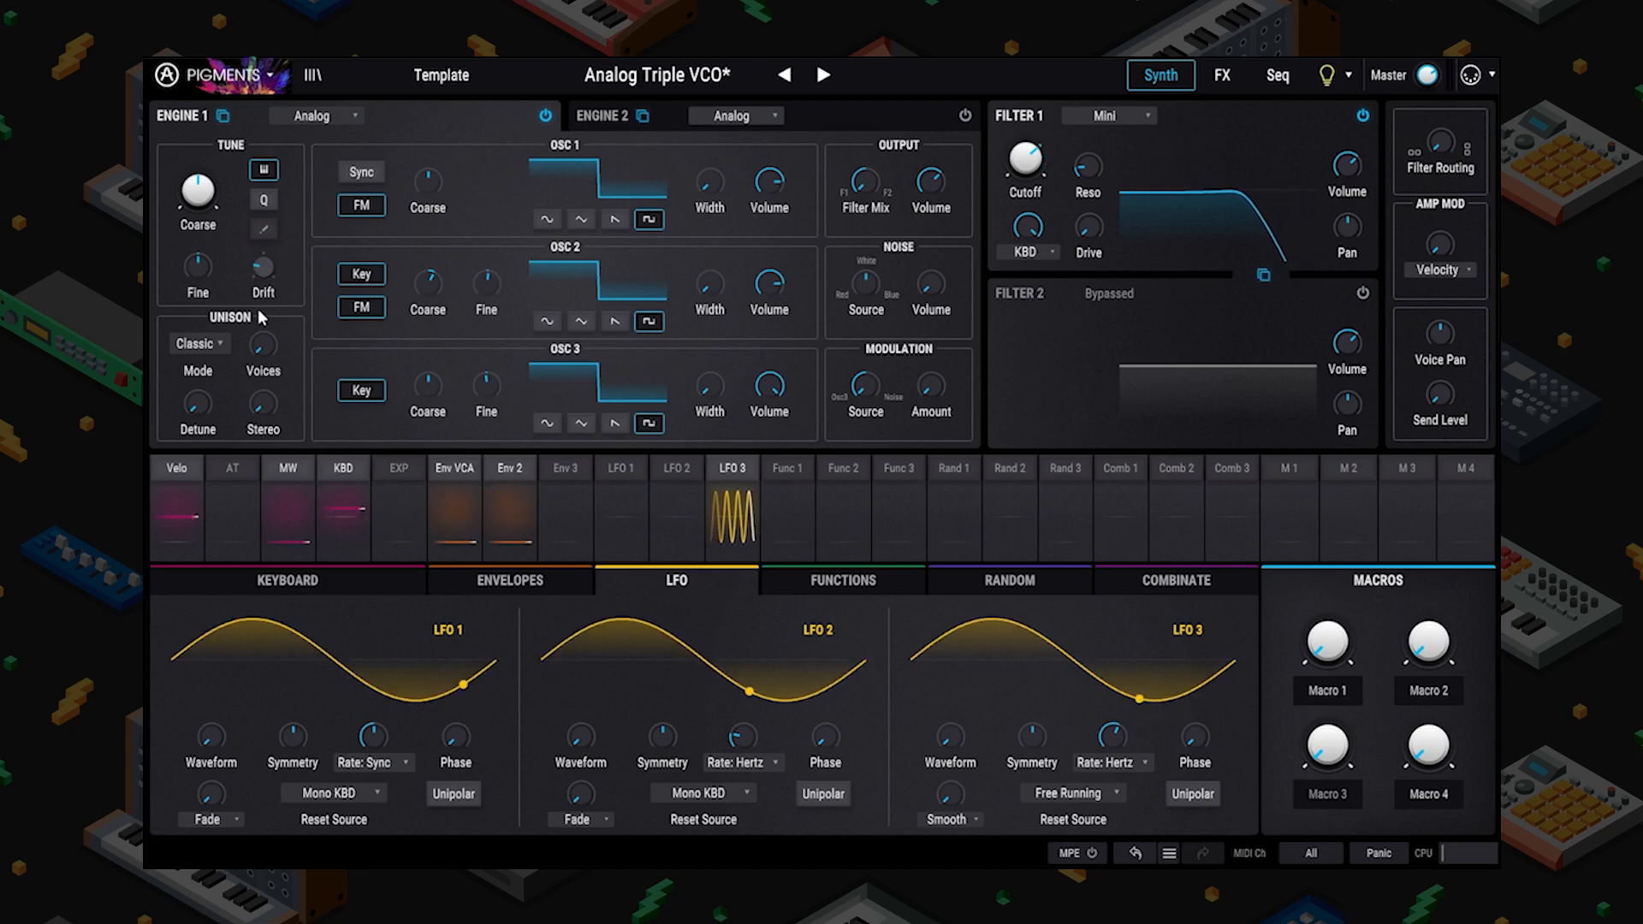
pyautogui.moveTo(262, 269); pyautogui.dragTo(263, 263)
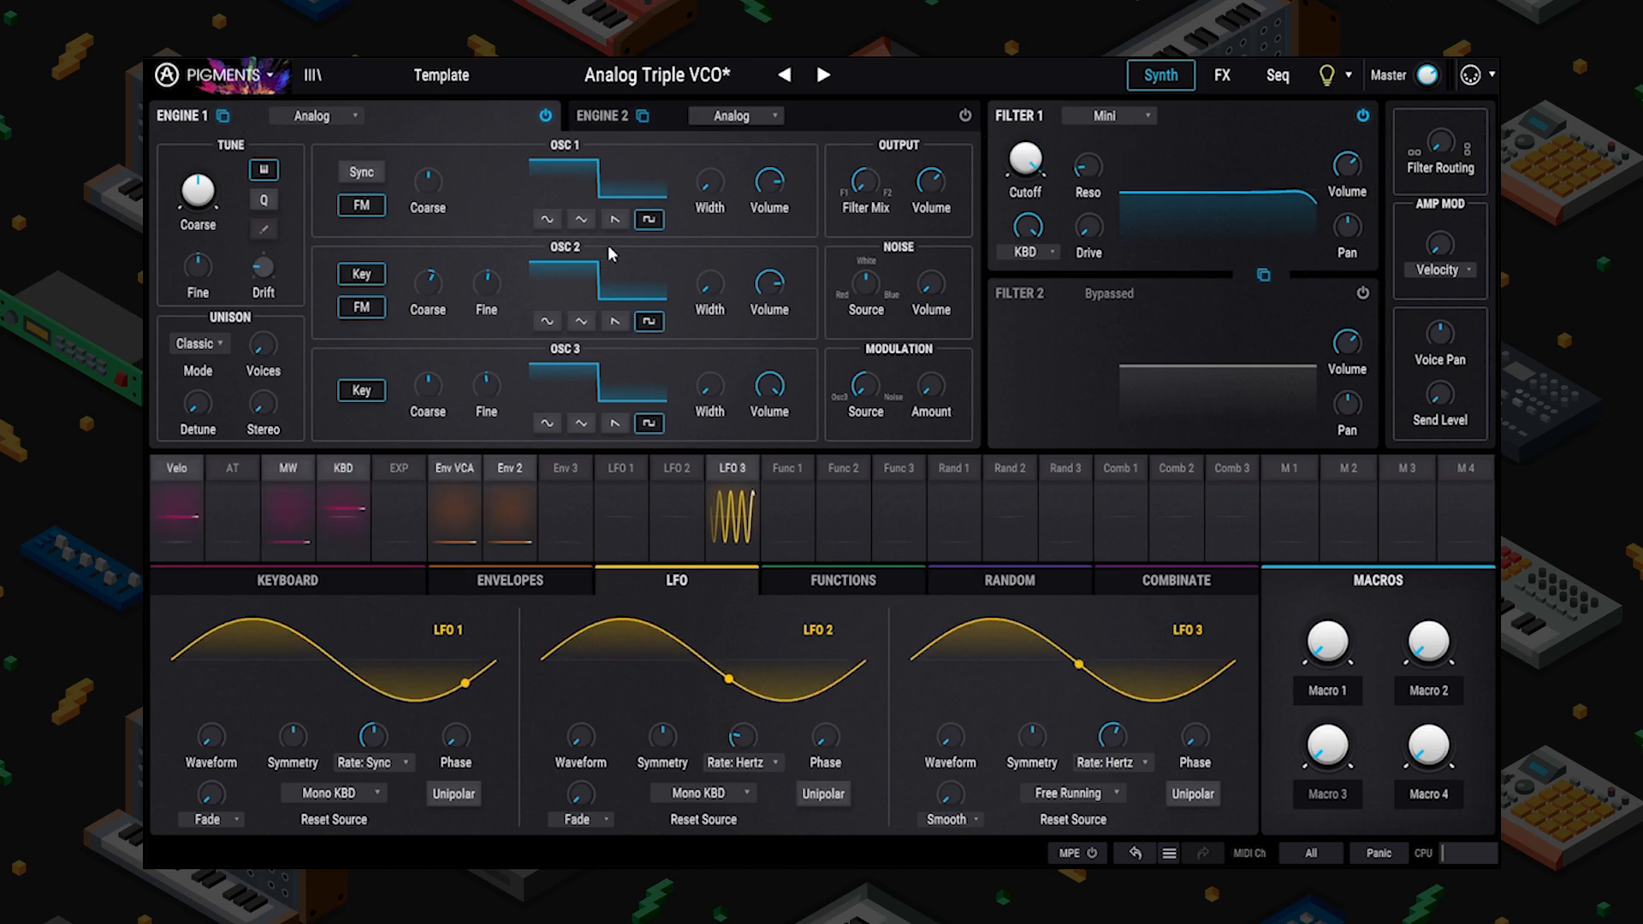
# Detune Osc 2 by -0.088 semitone and Osc 3 slightly with fine tuning, and set Engine 1's drift to 0.106.
pyautogui.moveTo(266, 272)
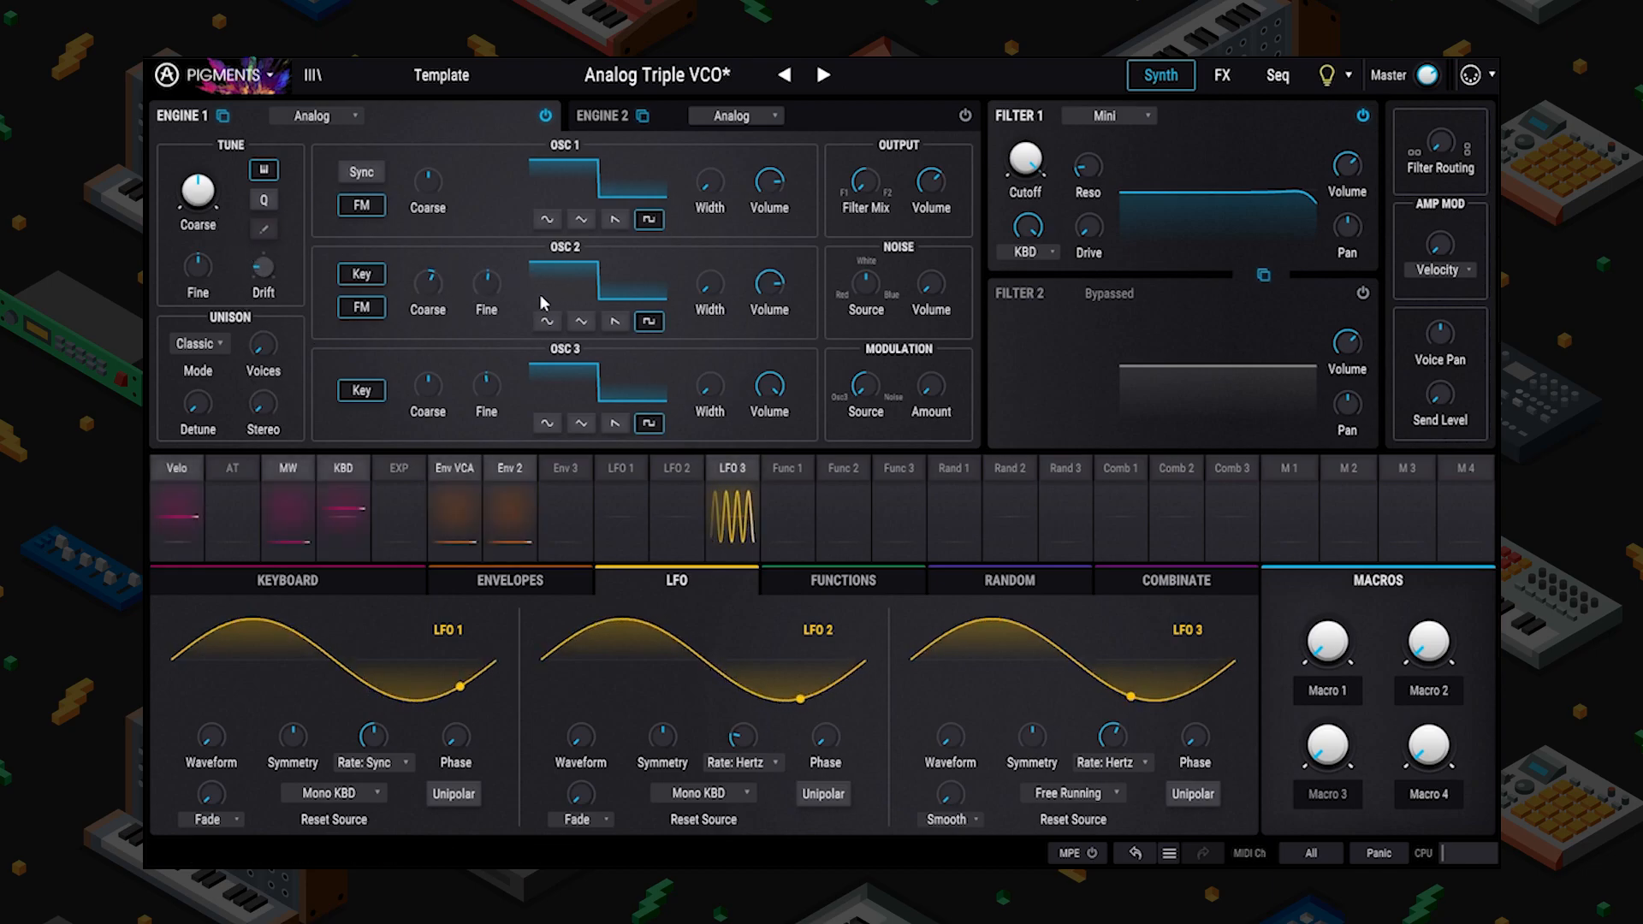
pyautogui.moveTo(508, 271)
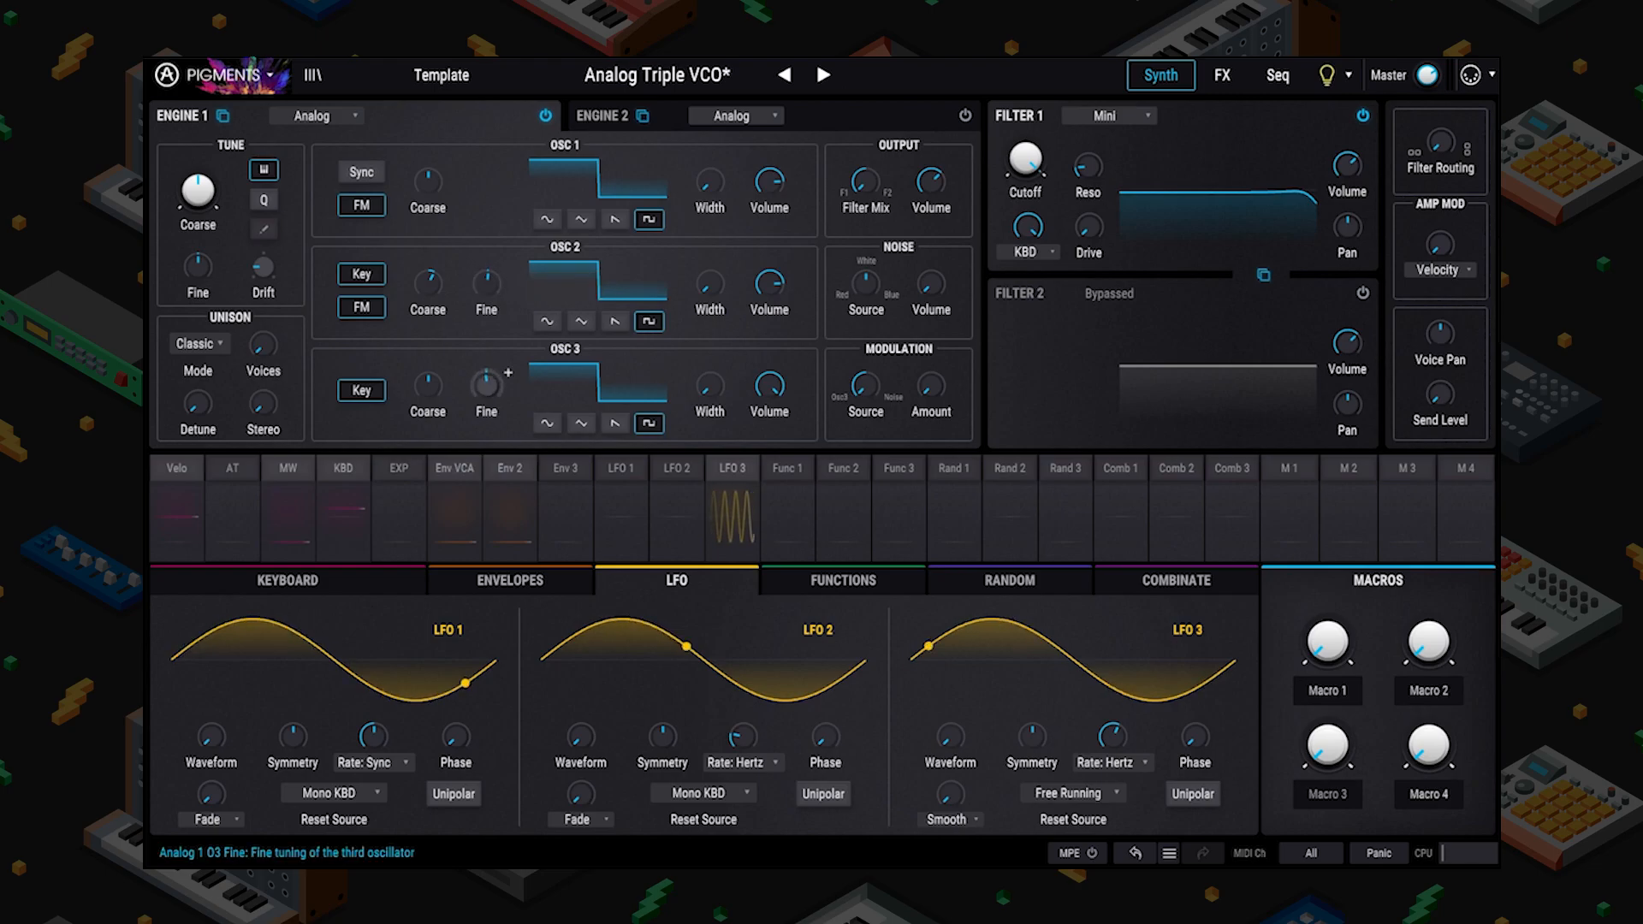
pyautogui.moveTo(488, 389)
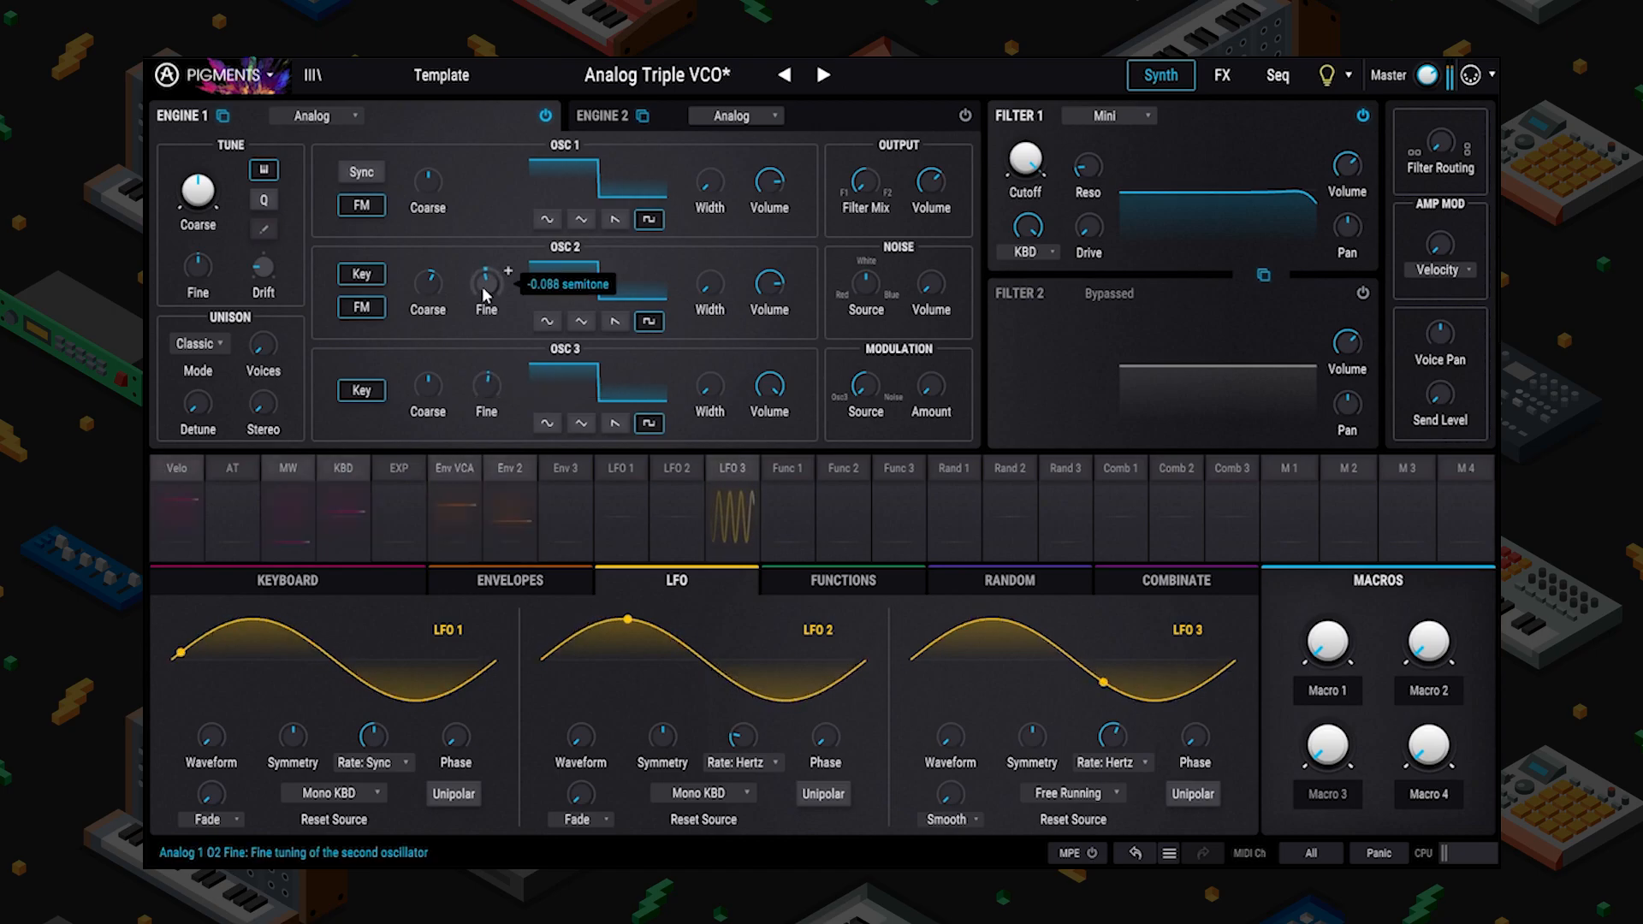
pyautogui.moveTo(264, 268); pyautogui.dragTo(263, 274)
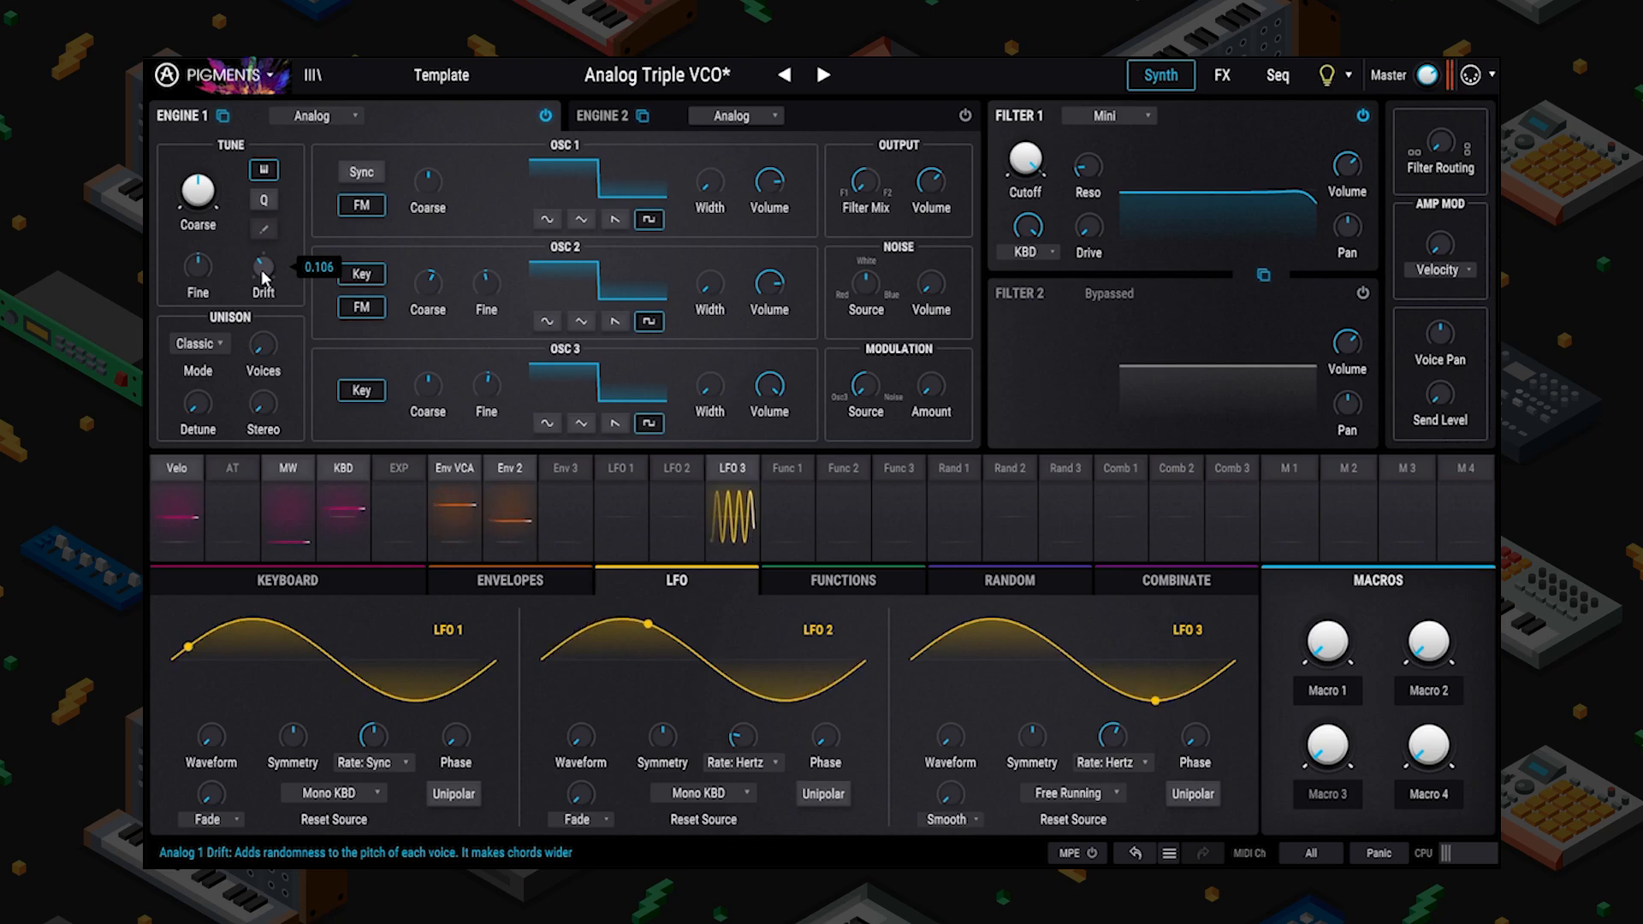
# Set Engine 1's Classic unison to 2 voices with 2.82% detune and a 53.2% stereo spread.
pyautogui.moveTo(270, 342)
pyautogui.moveTo(271, 342); pyautogui.dragTo(271, 317)
pyautogui.moveTo(198, 403); pyautogui.dragTo(197, 378)
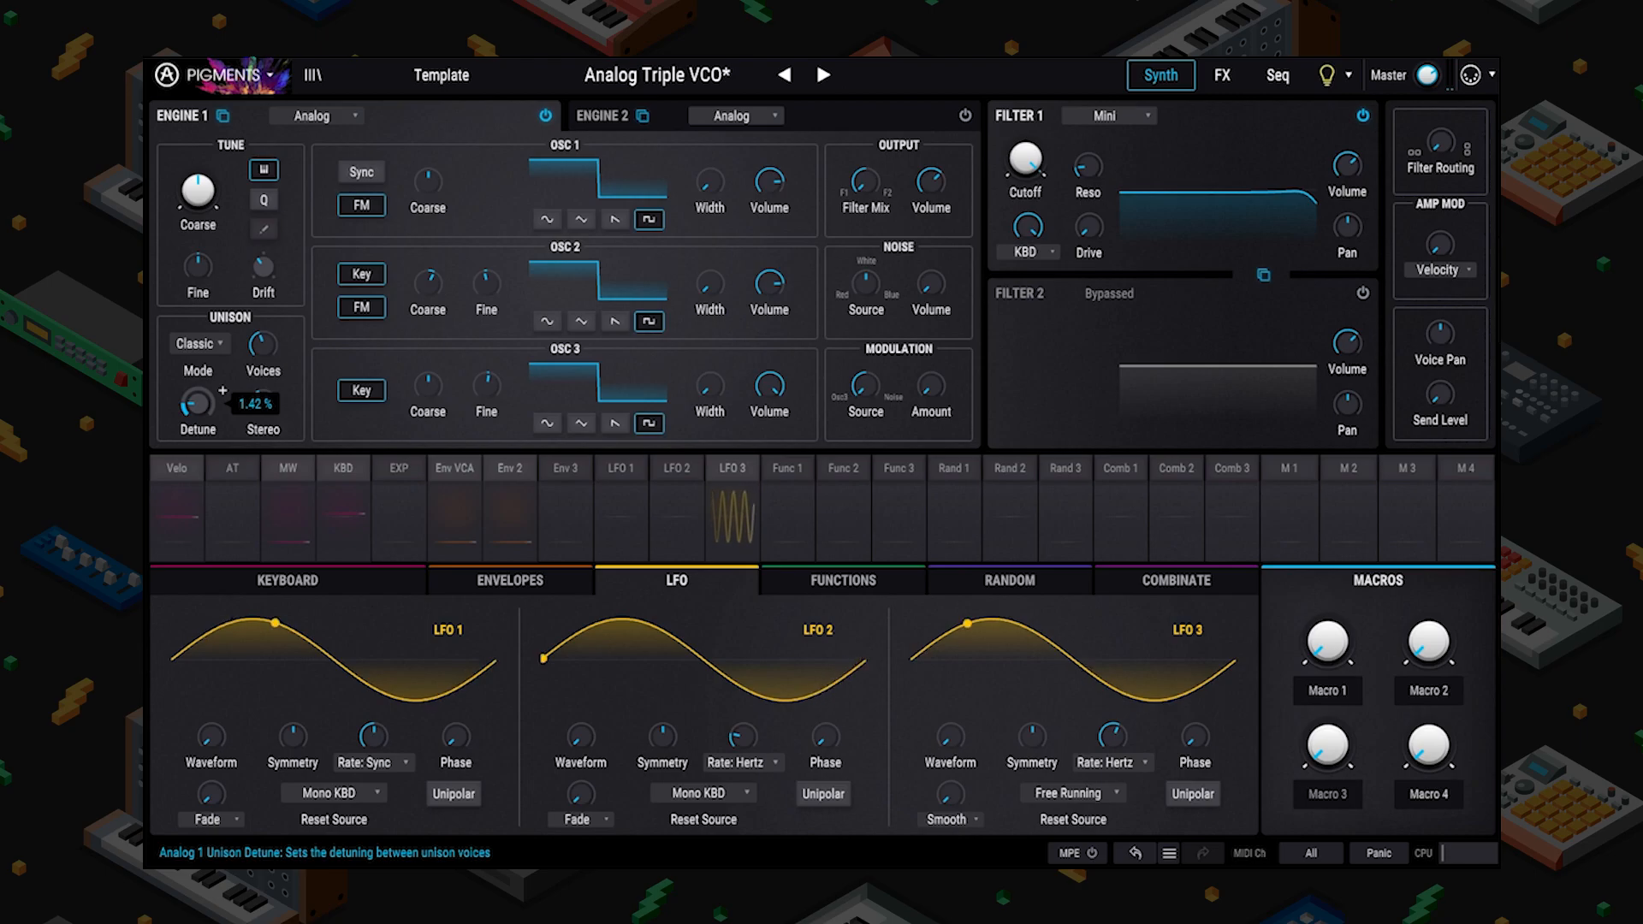
pyautogui.moveTo(263, 344)
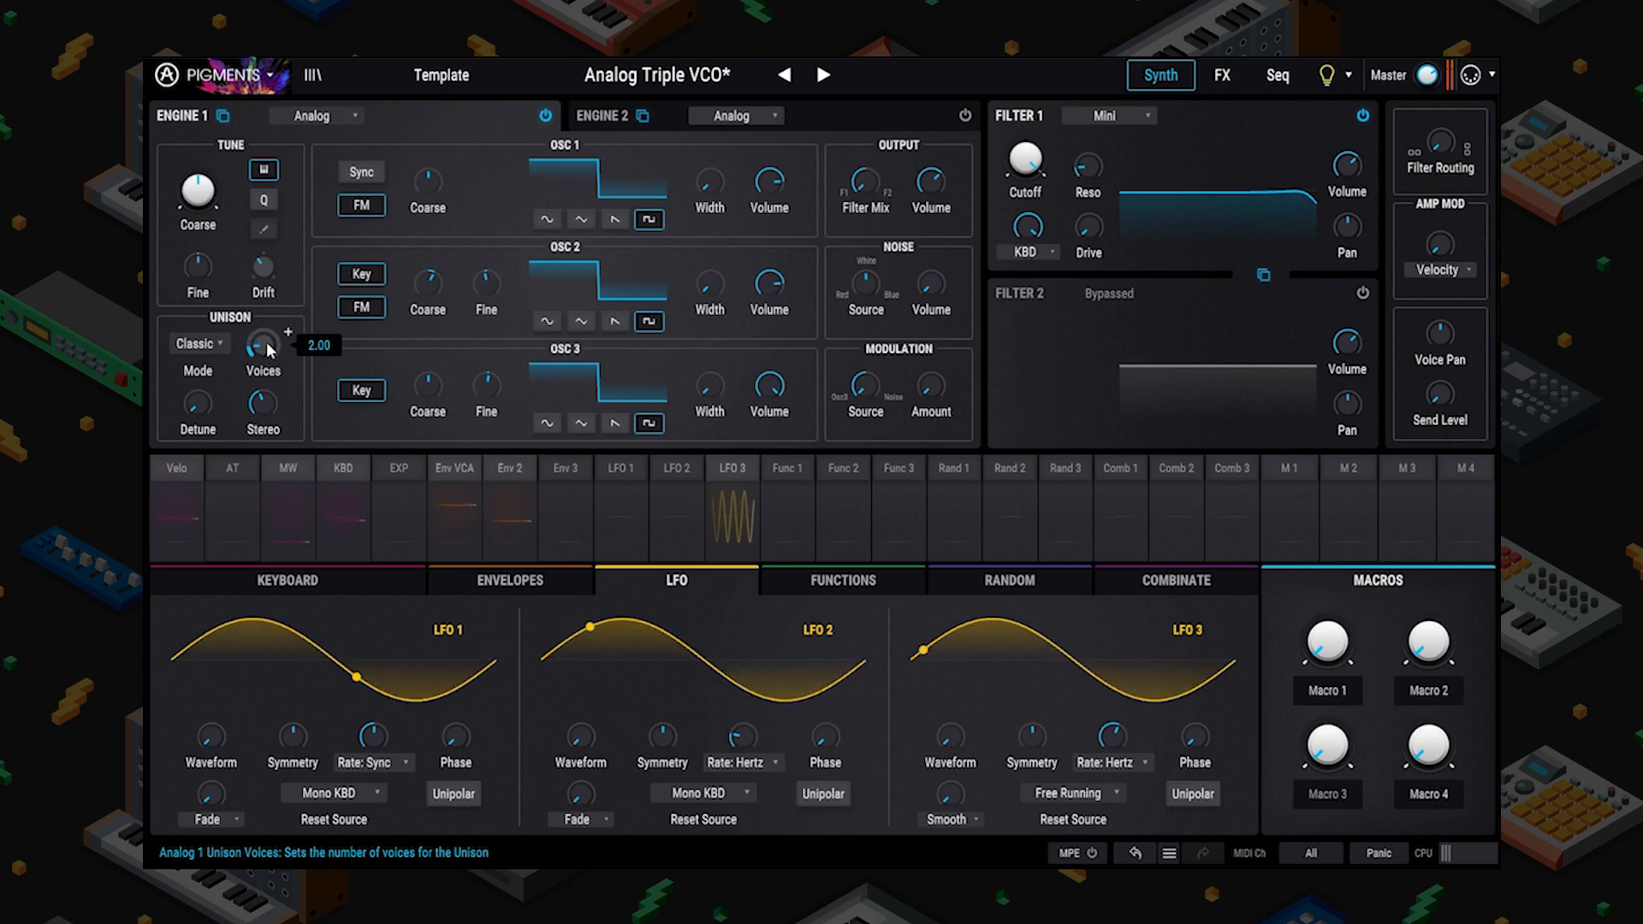
pyautogui.moveTo(196, 403)
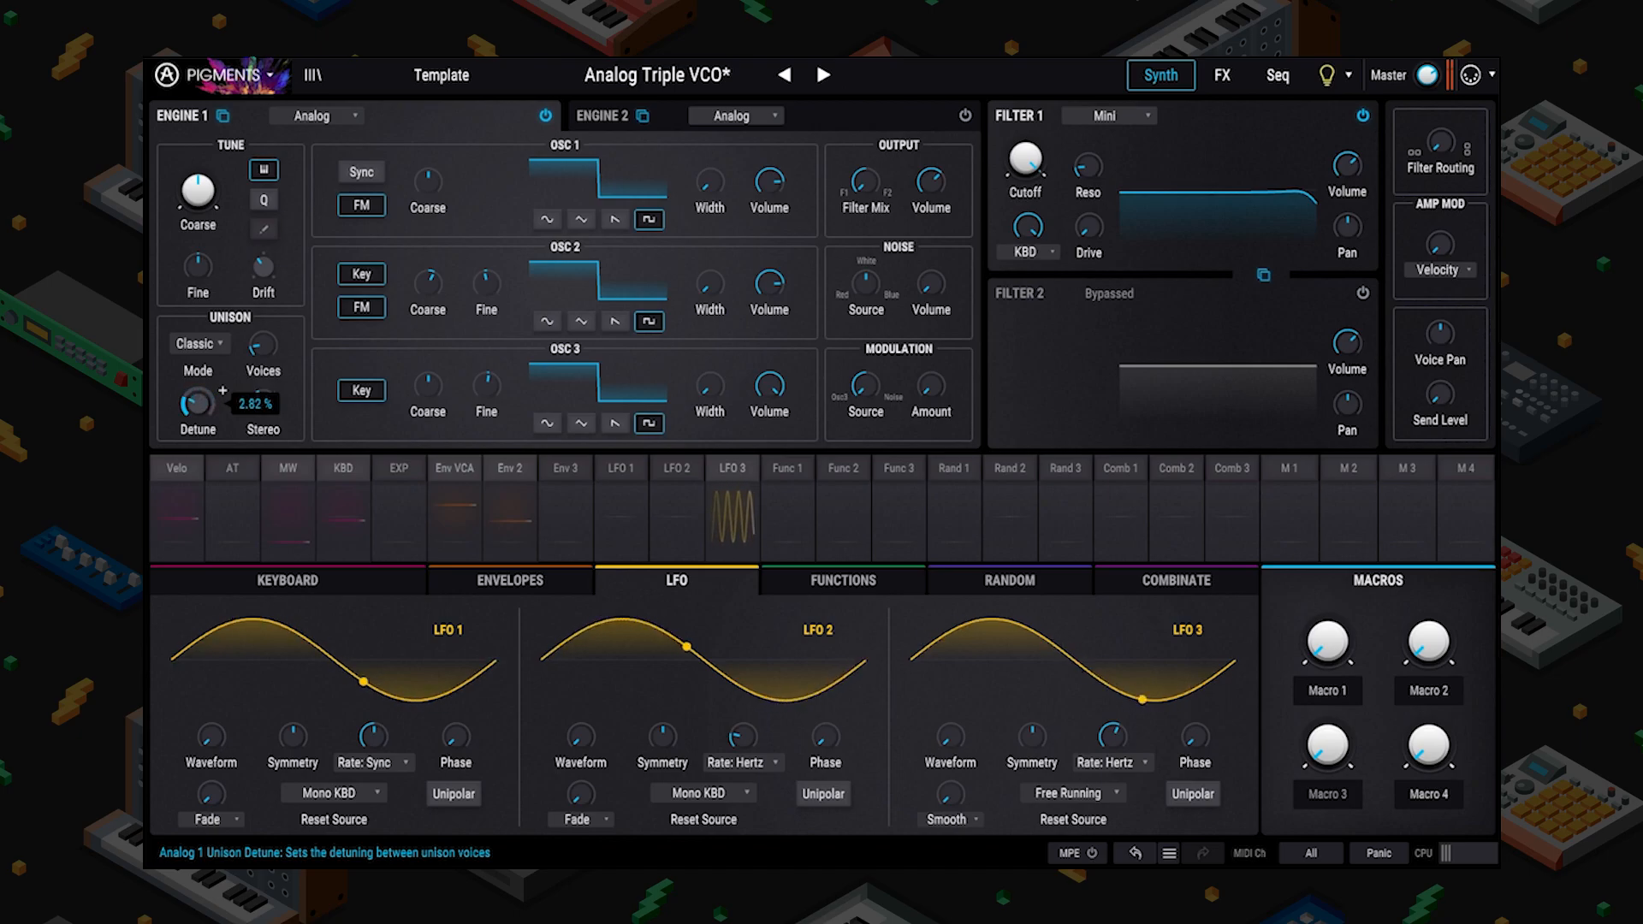
pyautogui.moveTo(288, 390)
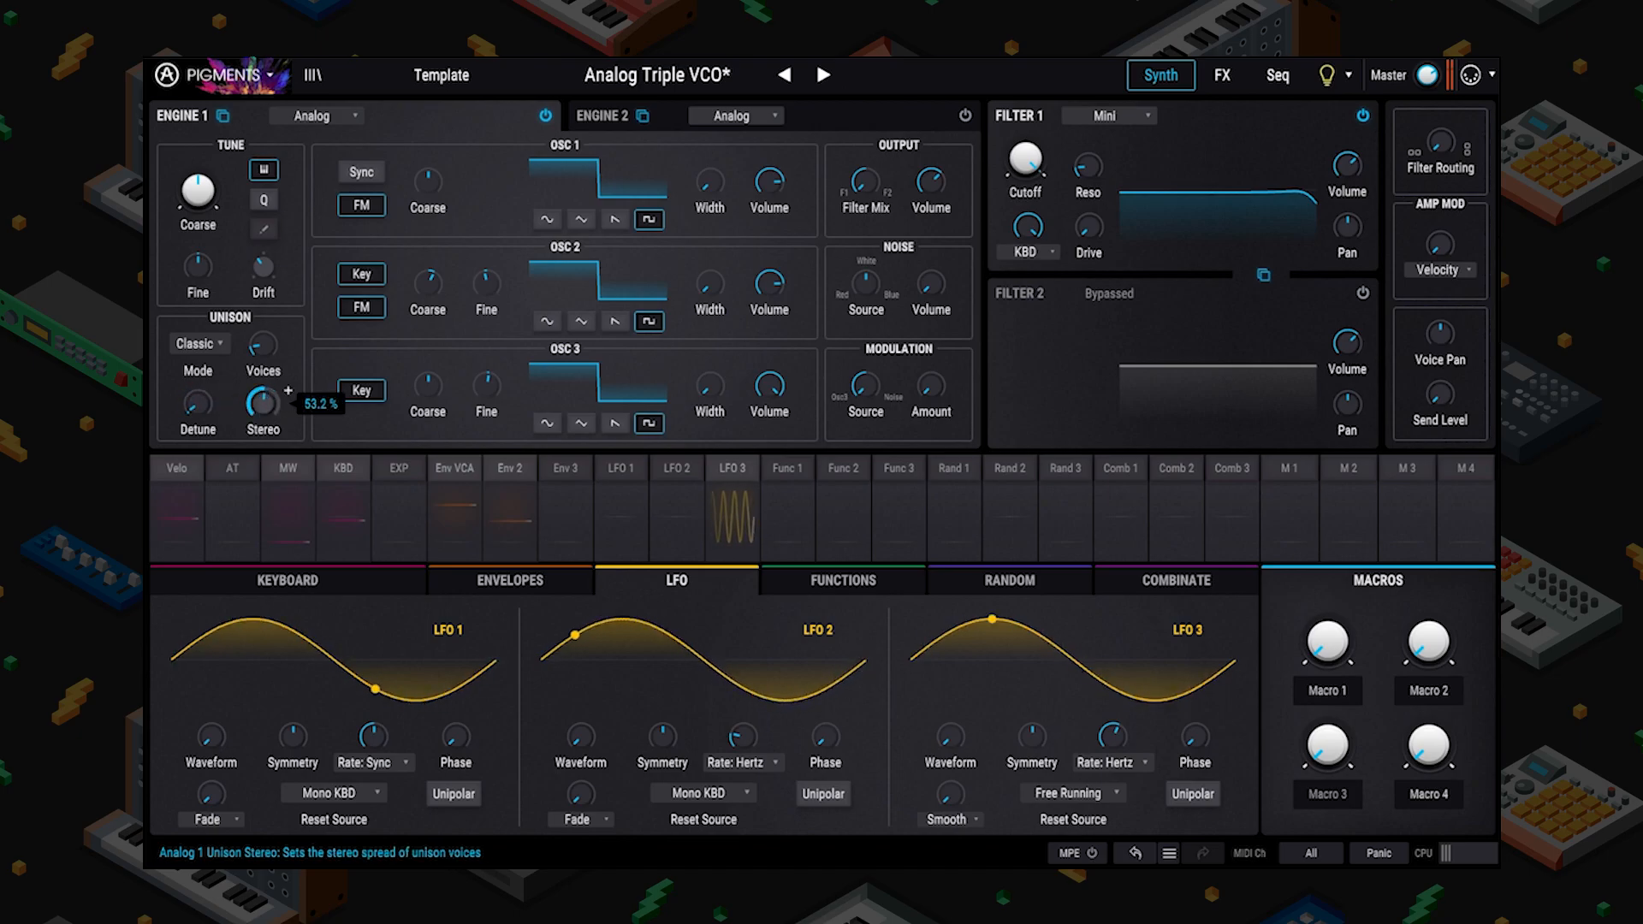
# Shape Env VCA and Env 2 as instant-attack, short decaying envelopes and set Filter 1's cutoff to 2008 Hz.
pyautogui.click(486, 526)
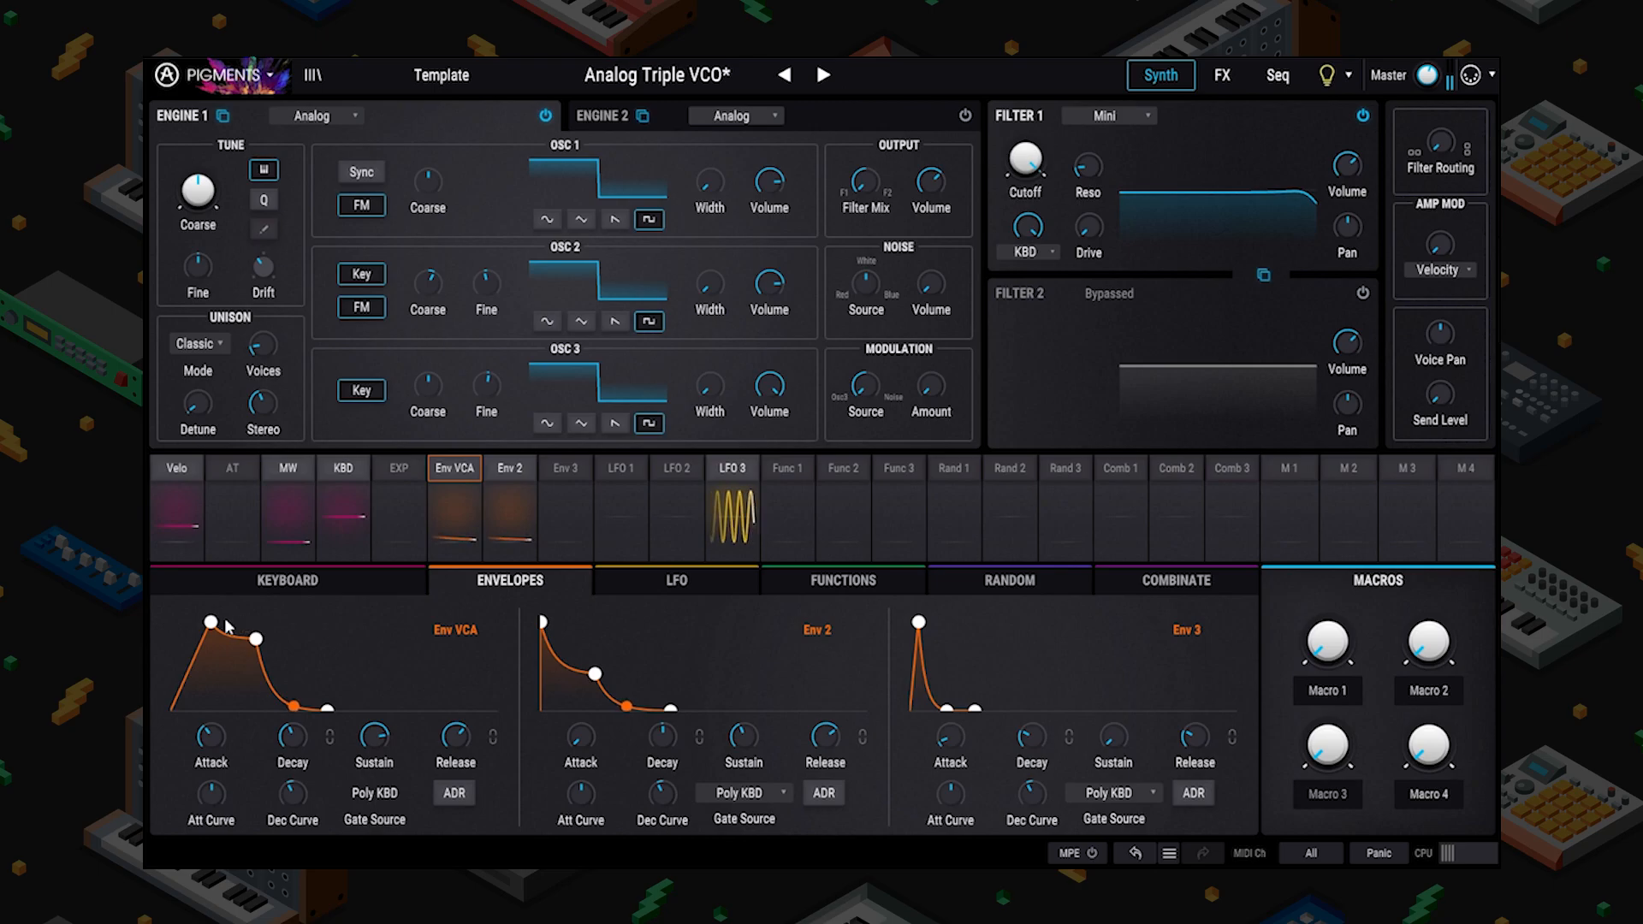
pyautogui.moveTo(216, 638); pyautogui.dragTo(217, 670)
pyautogui.moveTo(595, 673); pyautogui.dragTo(585, 669)
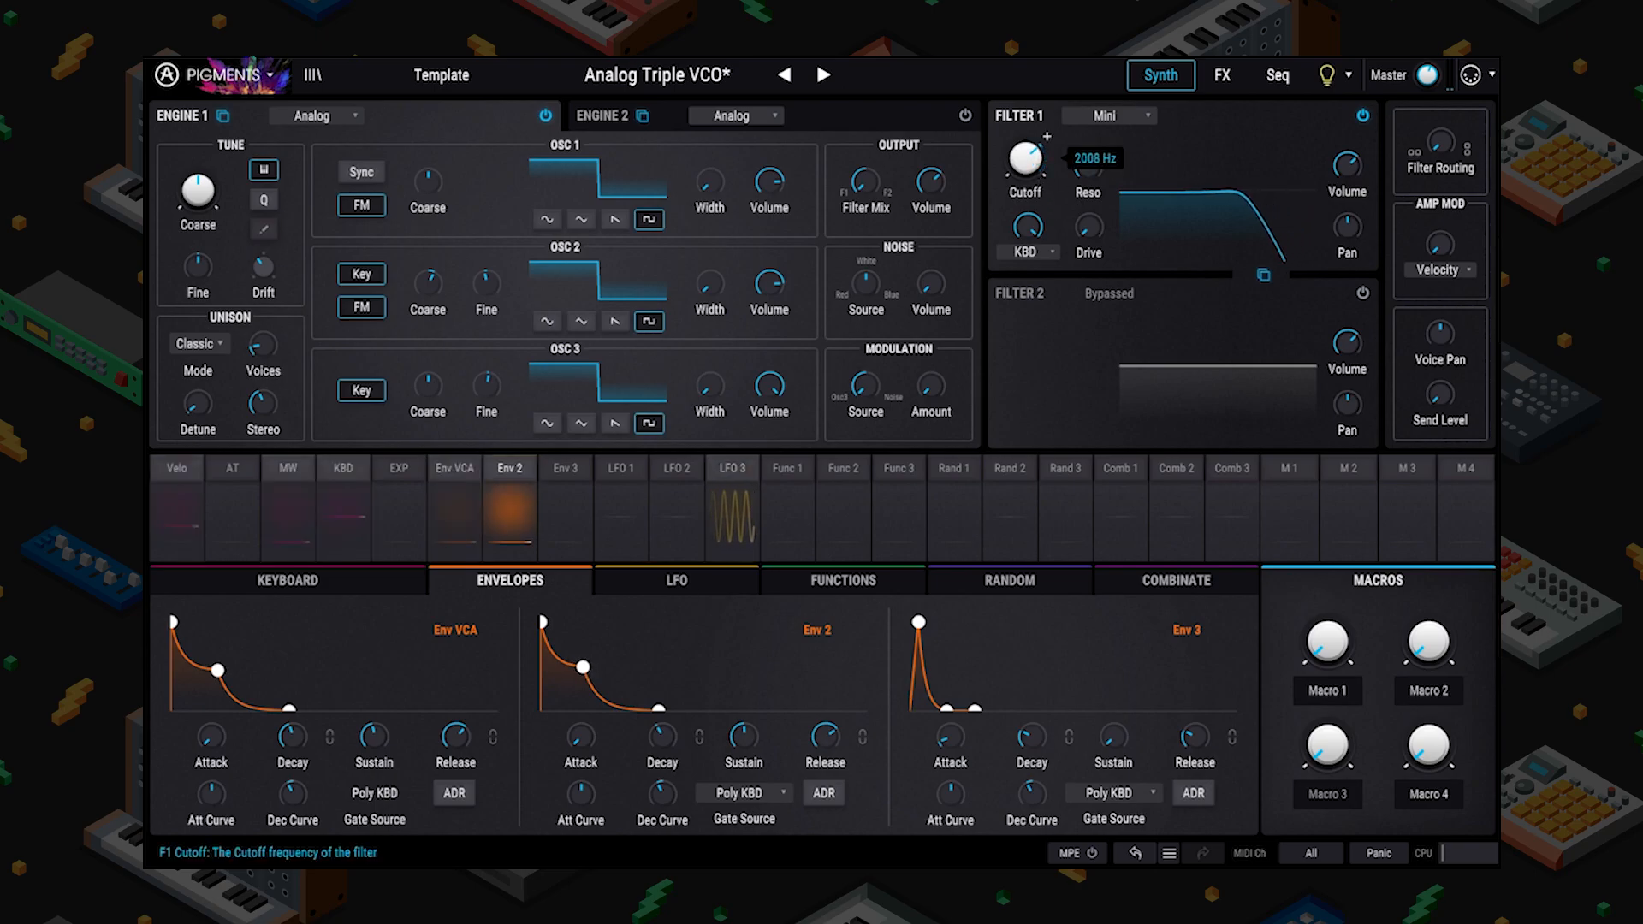
pyautogui.click(1025, 161)
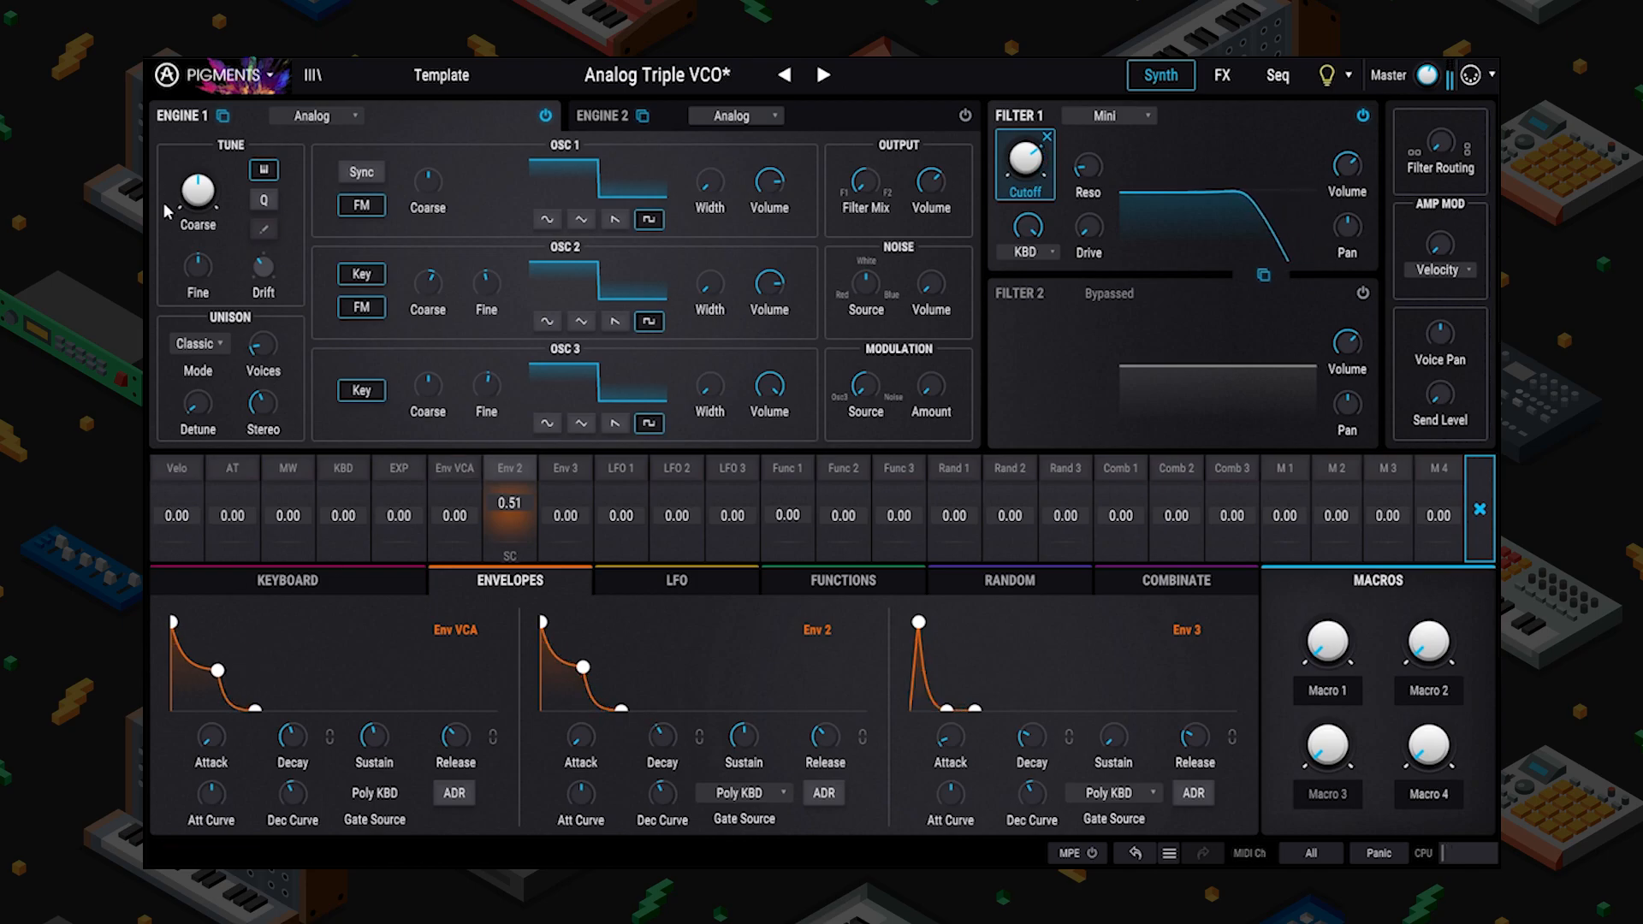
# Switch Engine 1's unison mode to Chord, raise the voice count and try the m7 and m9 chords.
pyautogui.click(212, 343)
pyautogui.click(197, 343)
pyautogui.click(197, 343)
pyautogui.click(287, 398)
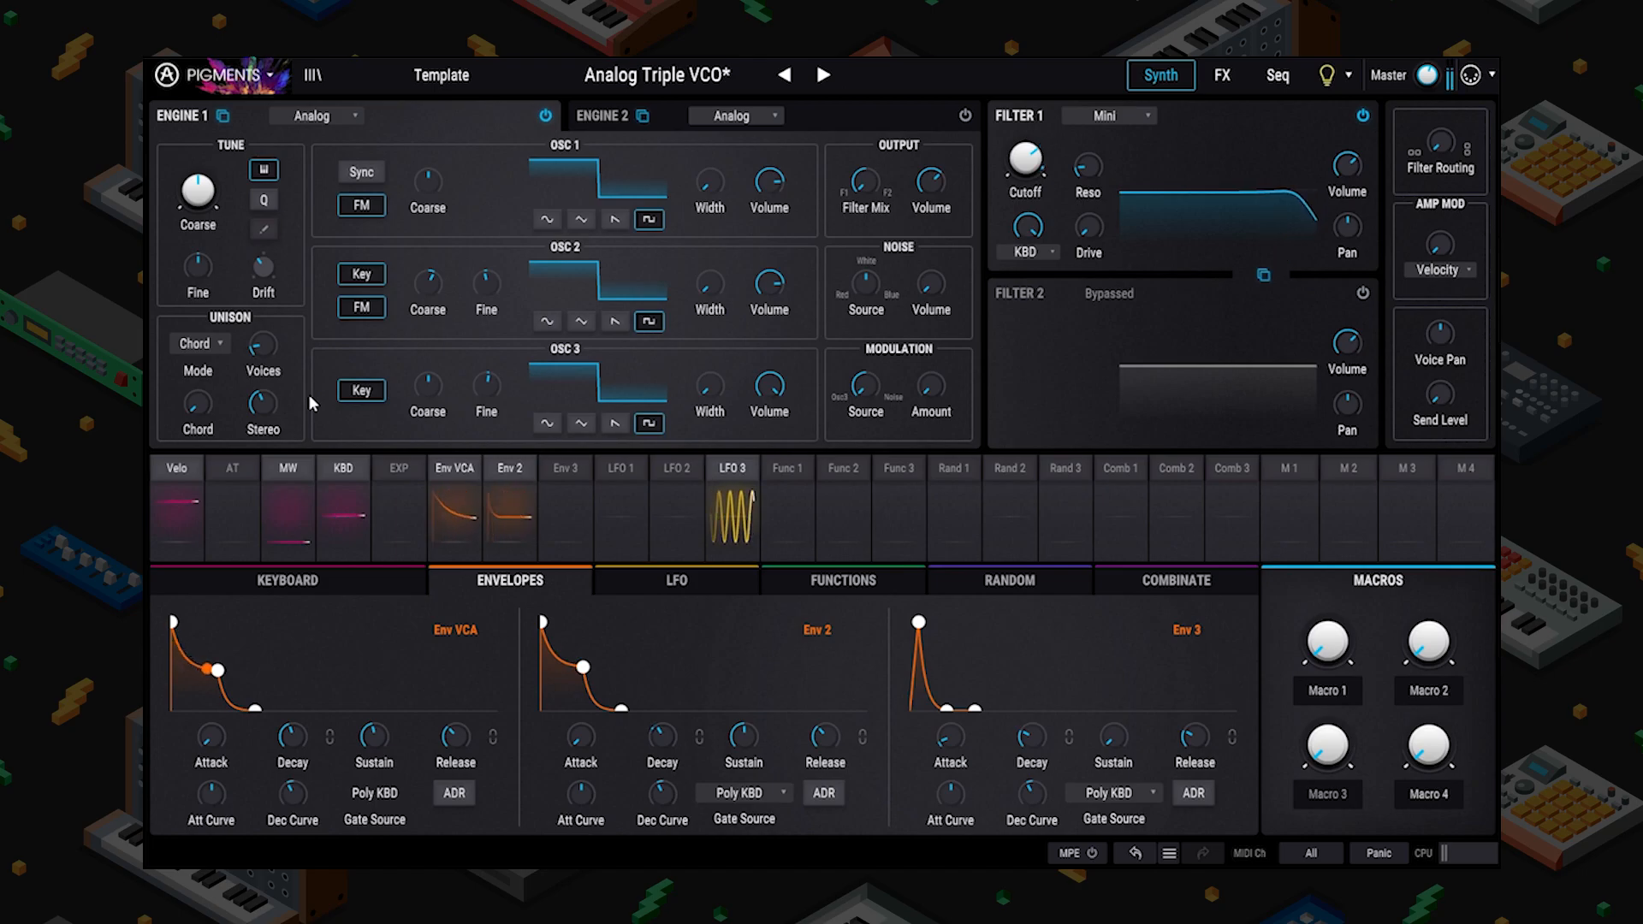
pyautogui.click(212, 410)
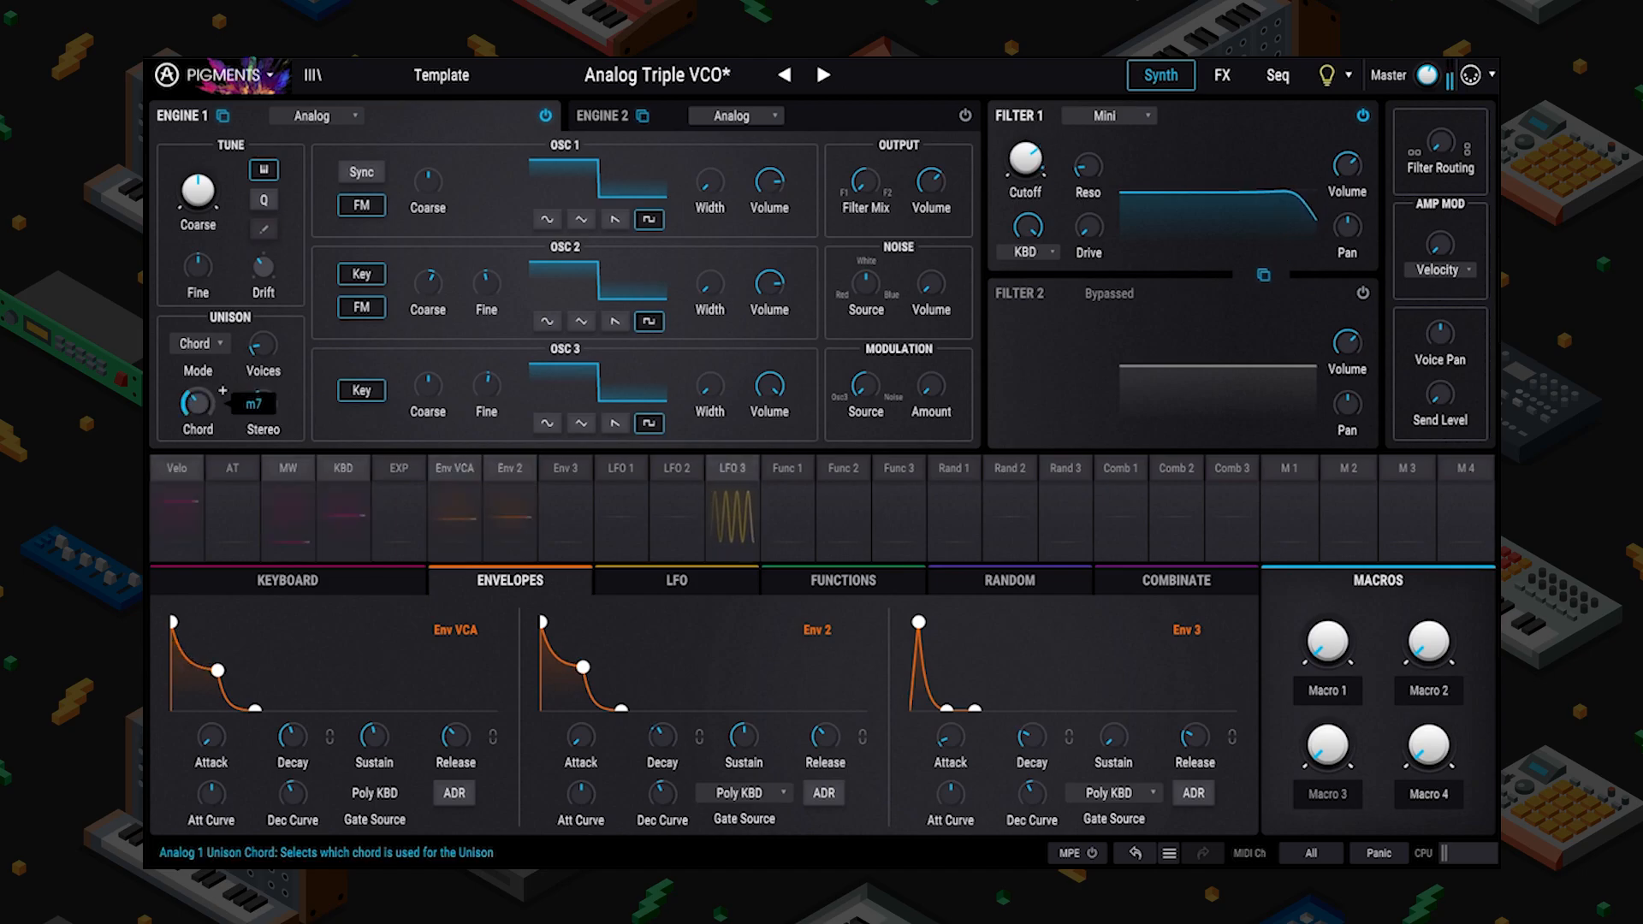
pyautogui.click(263, 344)
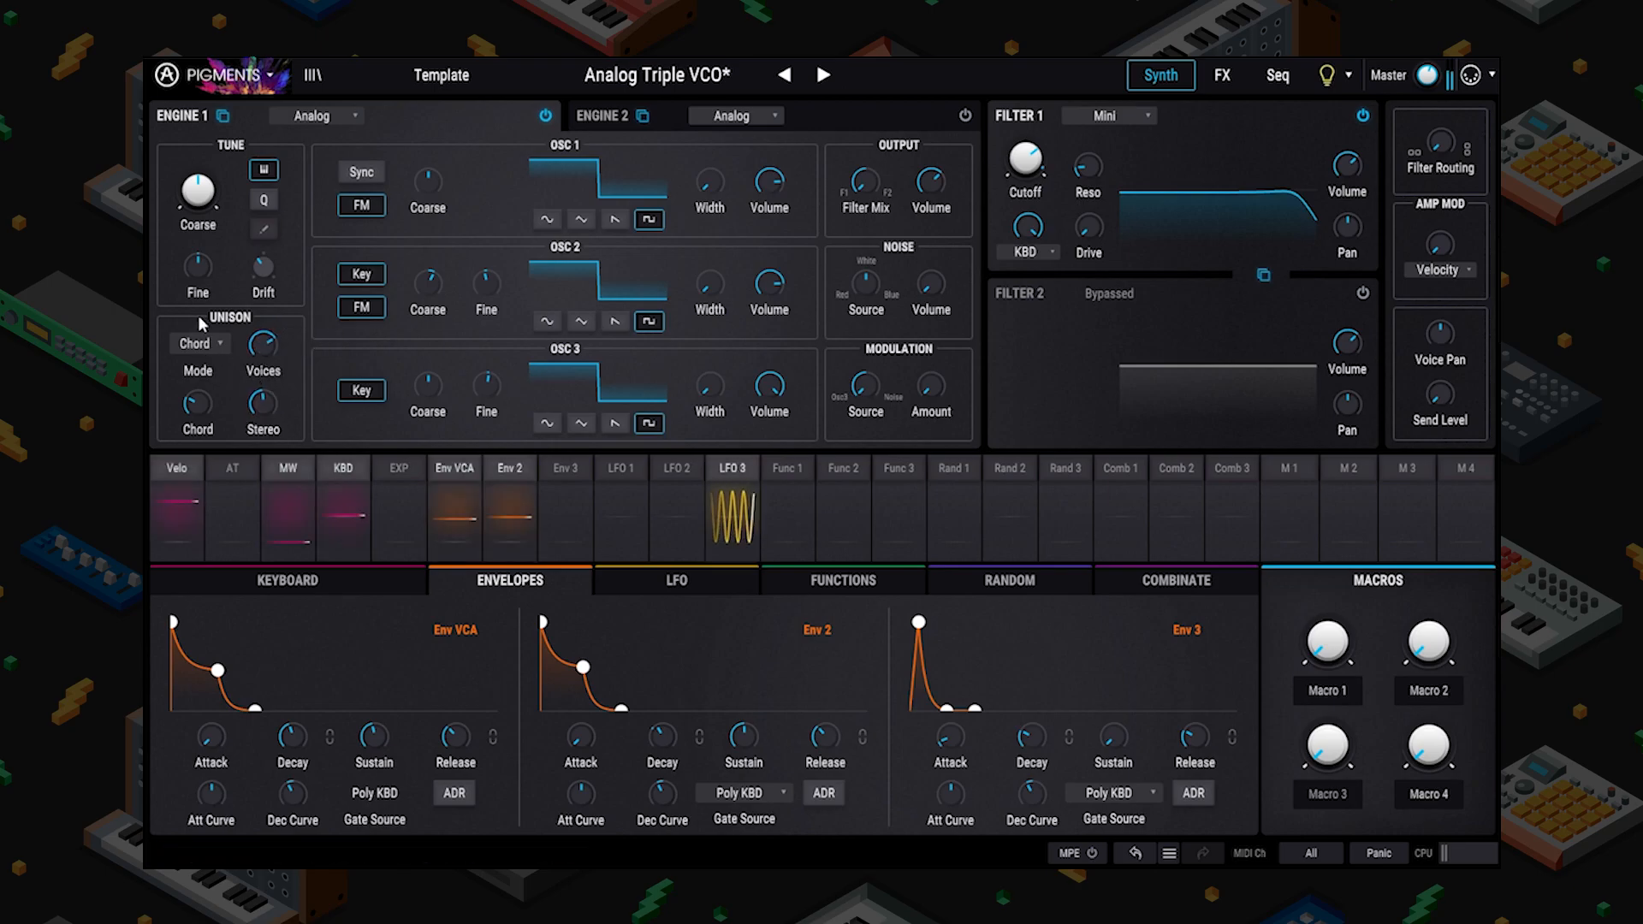
pyautogui.moveTo(196, 403)
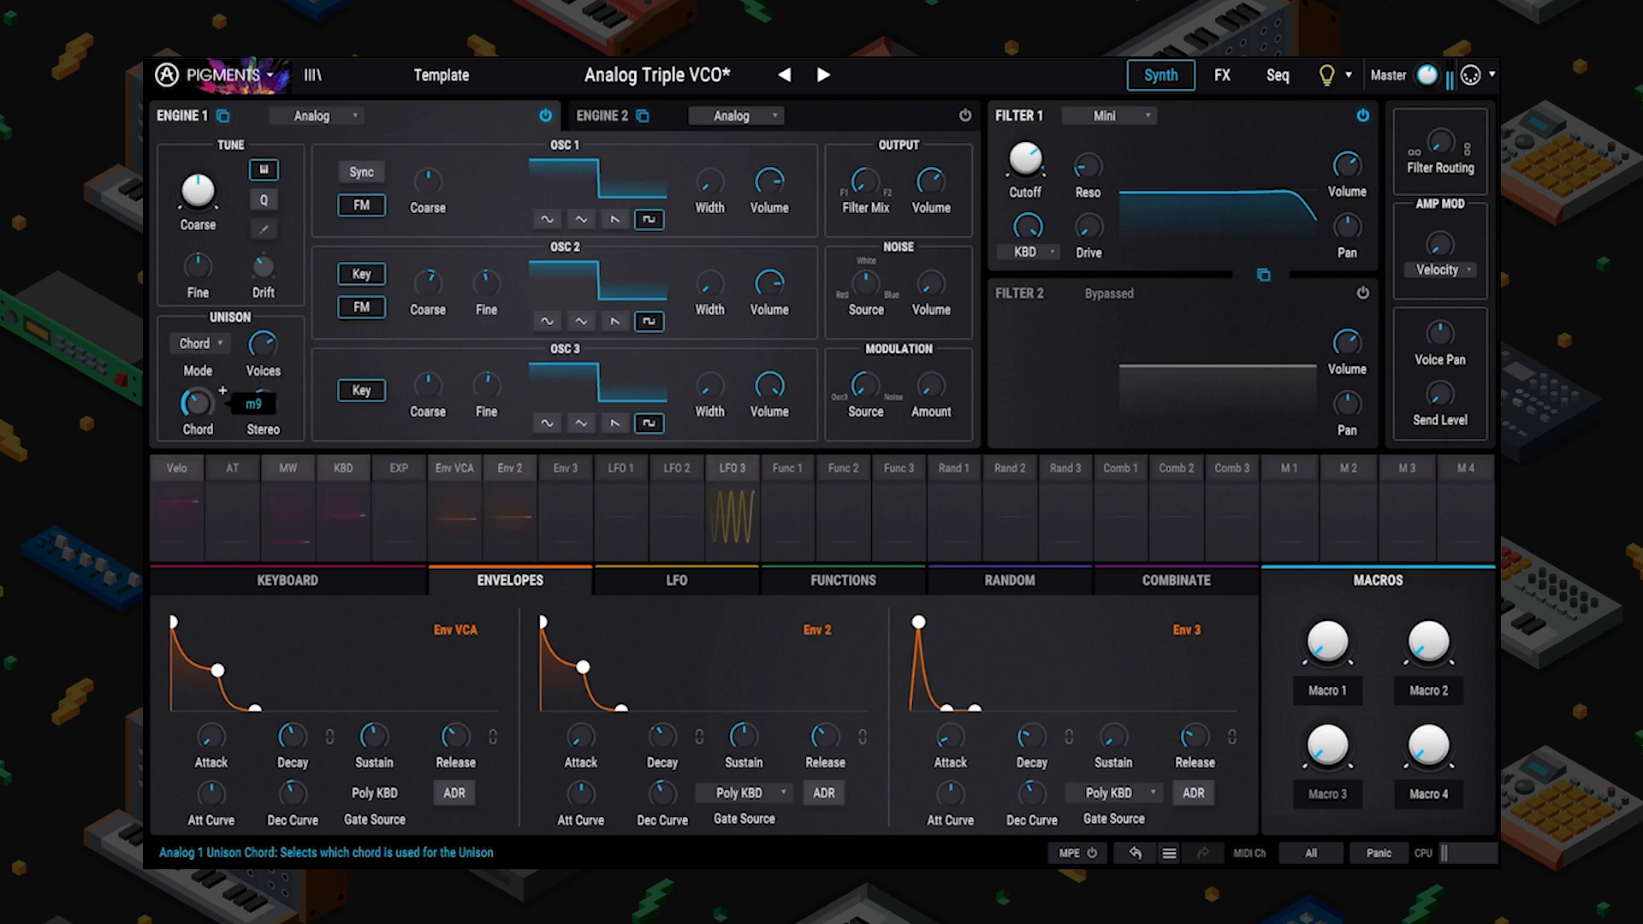
pyautogui.moveTo(263, 402)
pyautogui.moveTo(263, 403); pyautogui.dragTo(271, 421)
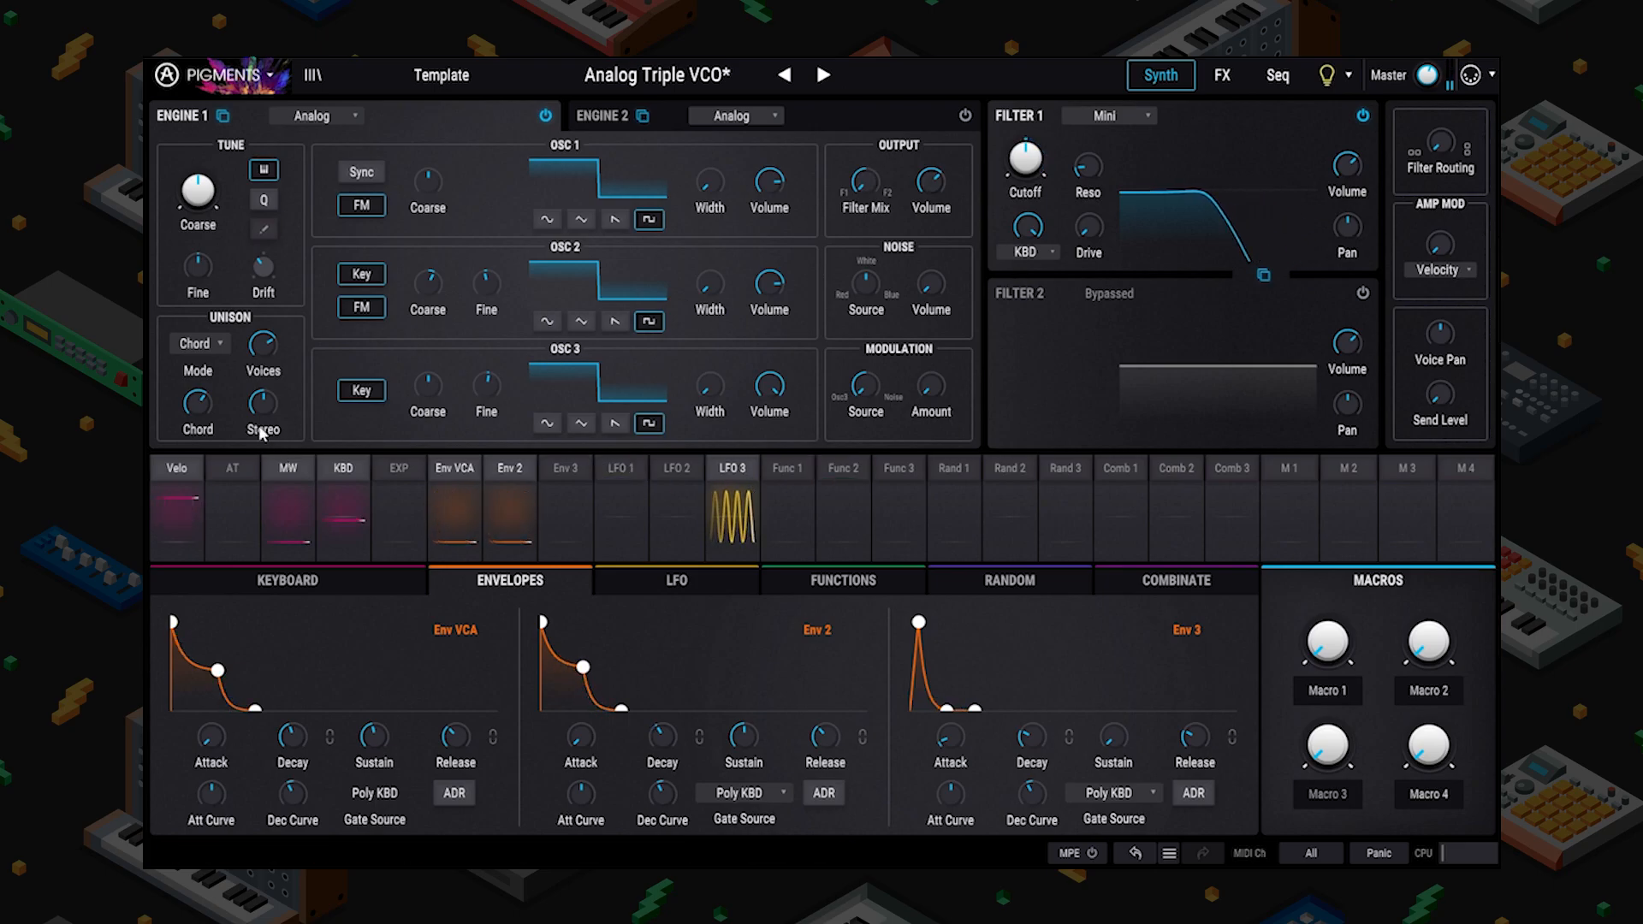
# Switch the unison mode to Super with sawtooth oscillators and raise its mix and detune.
pyautogui.click(221, 344)
pyautogui.click(399, 407)
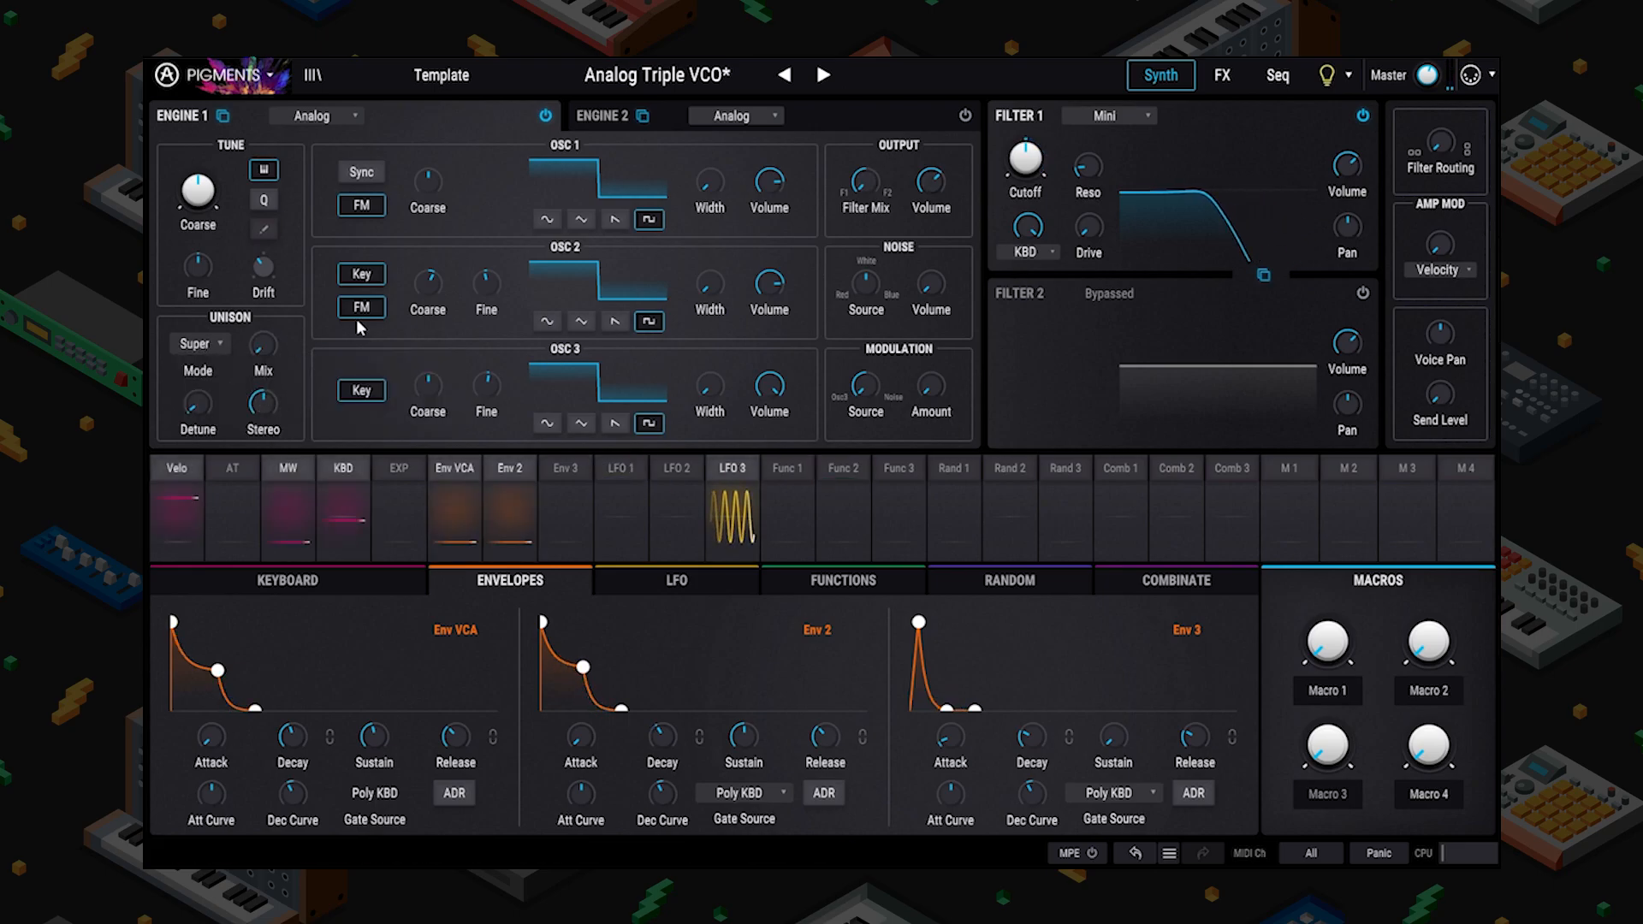
pyautogui.click(616, 220)
pyautogui.moveTo(264, 358); pyautogui.dragTo(265, 330)
pyautogui.moveTo(212, 422); pyautogui.dragTo(224, 392)
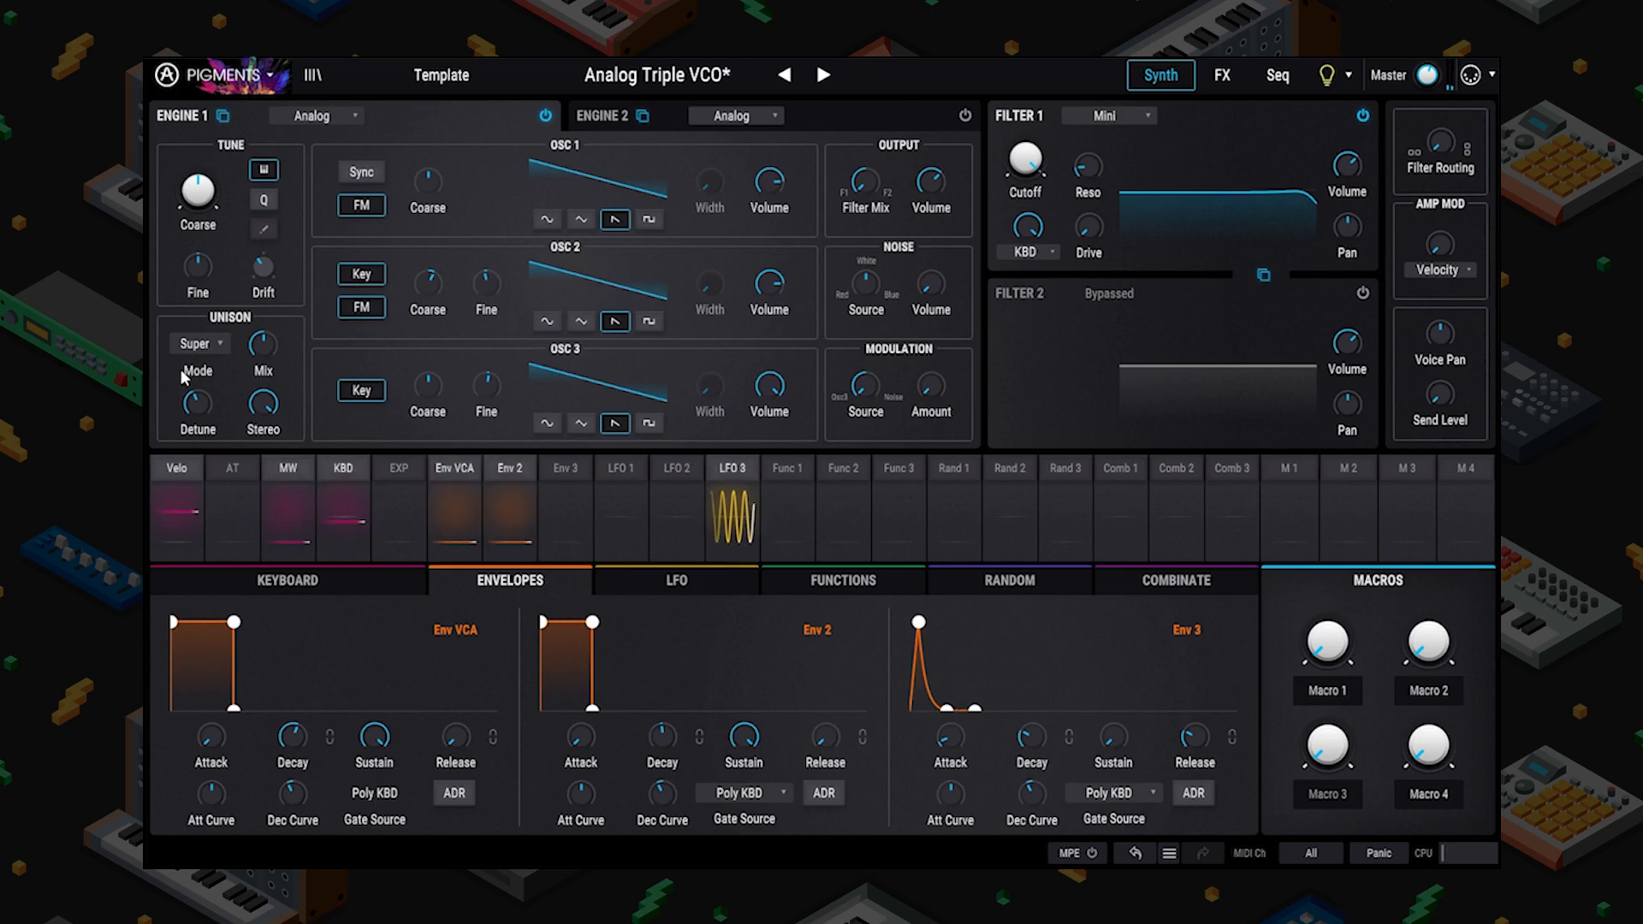
# Return Engine 1's unison mode to Classic and set Osc 1, Osc 2 and Osc 3 to square waves.
pyautogui.click(198, 343)
pyautogui.click(224, 404)
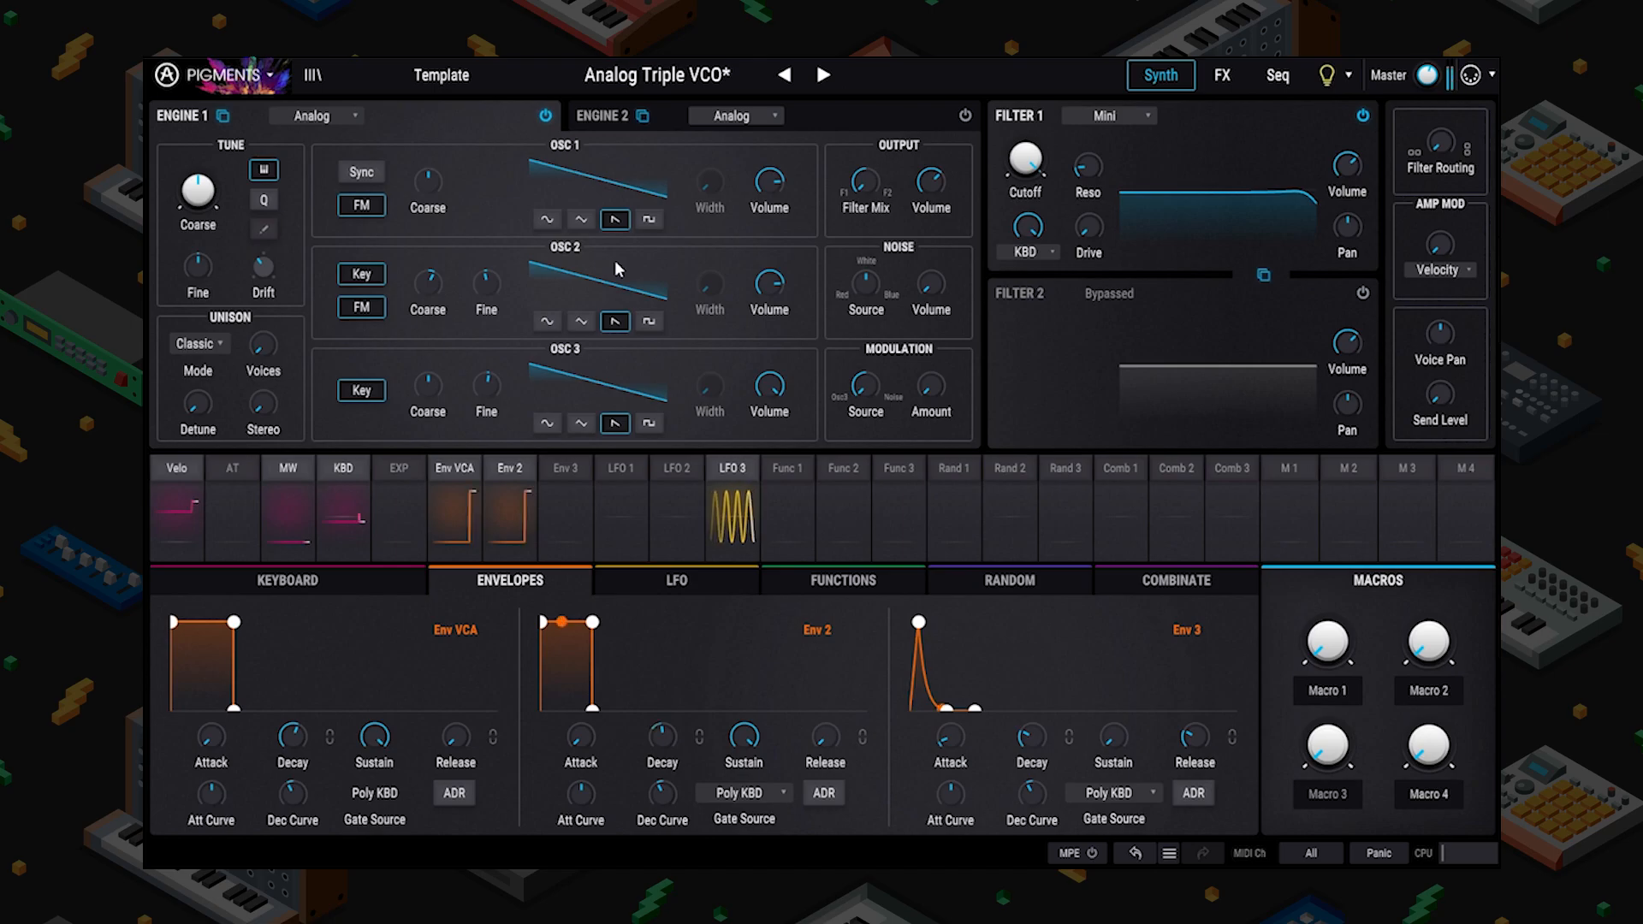
pyautogui.click(649, 219)
pyautogui.click(649, 321)
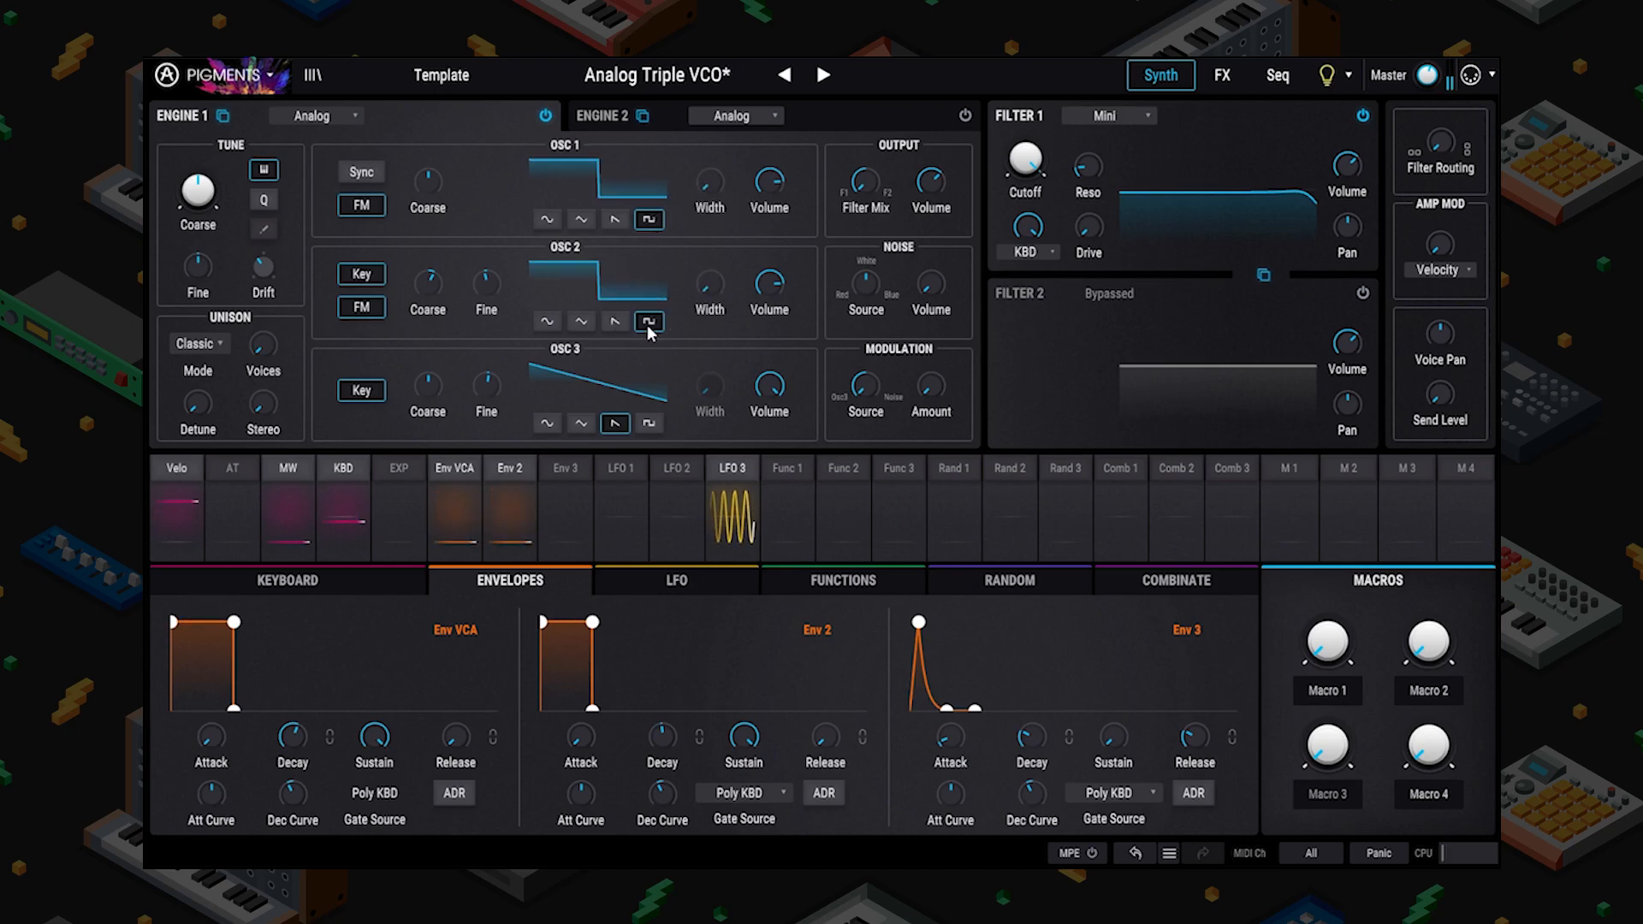
pyautogui.click(649, 423)
# Try Osc 1's pulse width by hand and modulate it with LFO 1 at an amount of 0.71.
pyautogui.moveTo(708, 181); pyautogui.dragTo(693, 225)
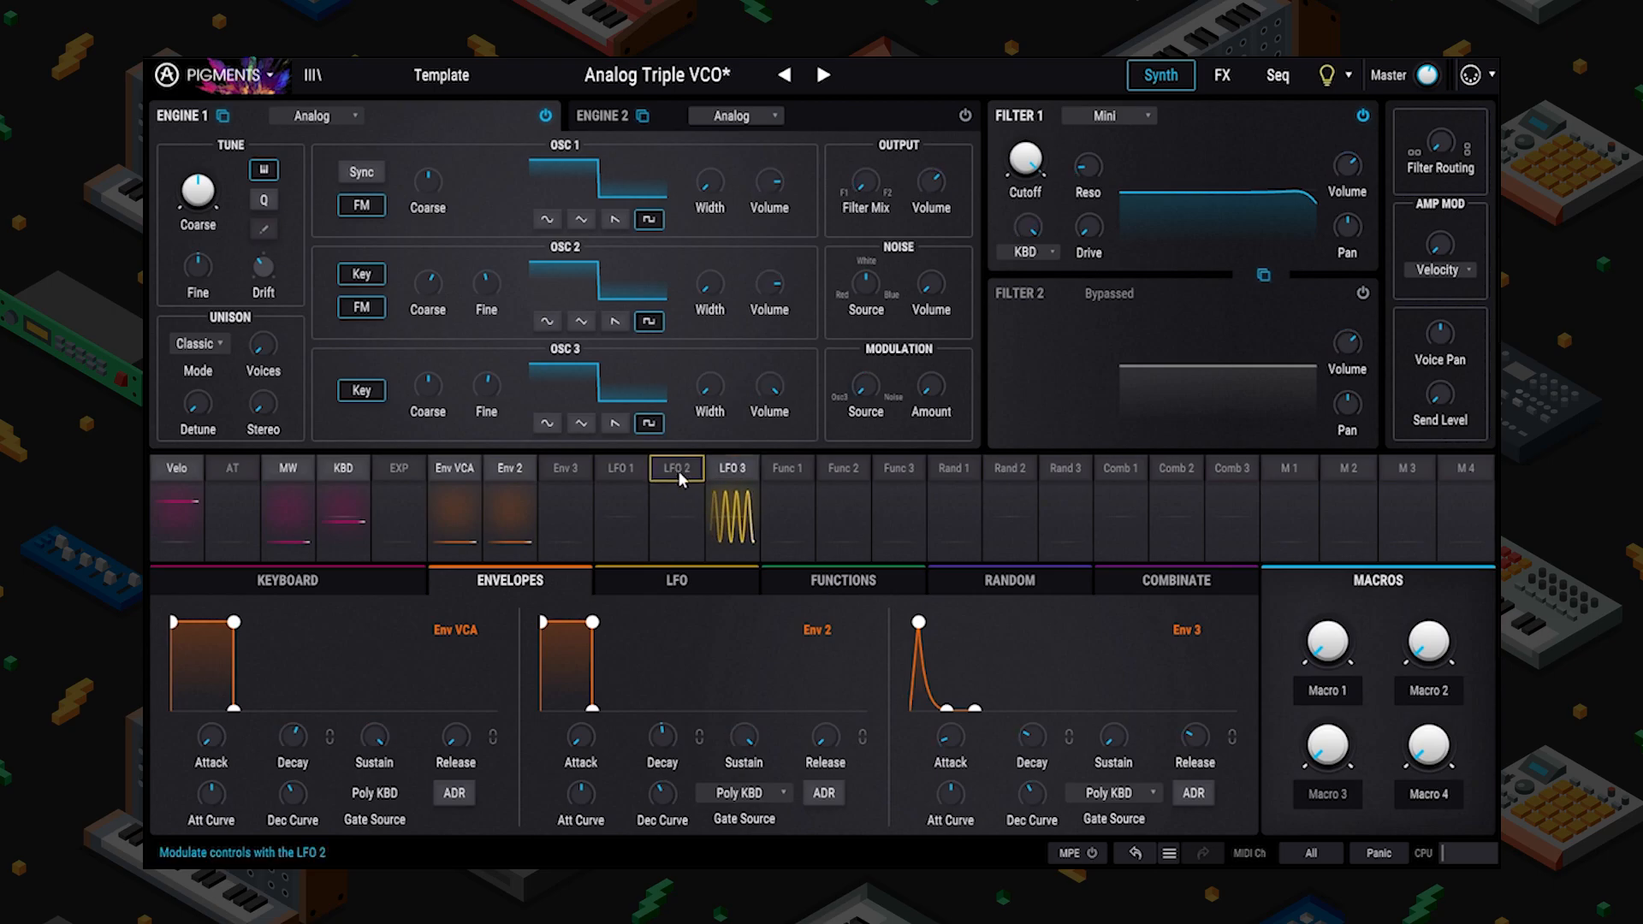
pyautogui.click(731, 484)
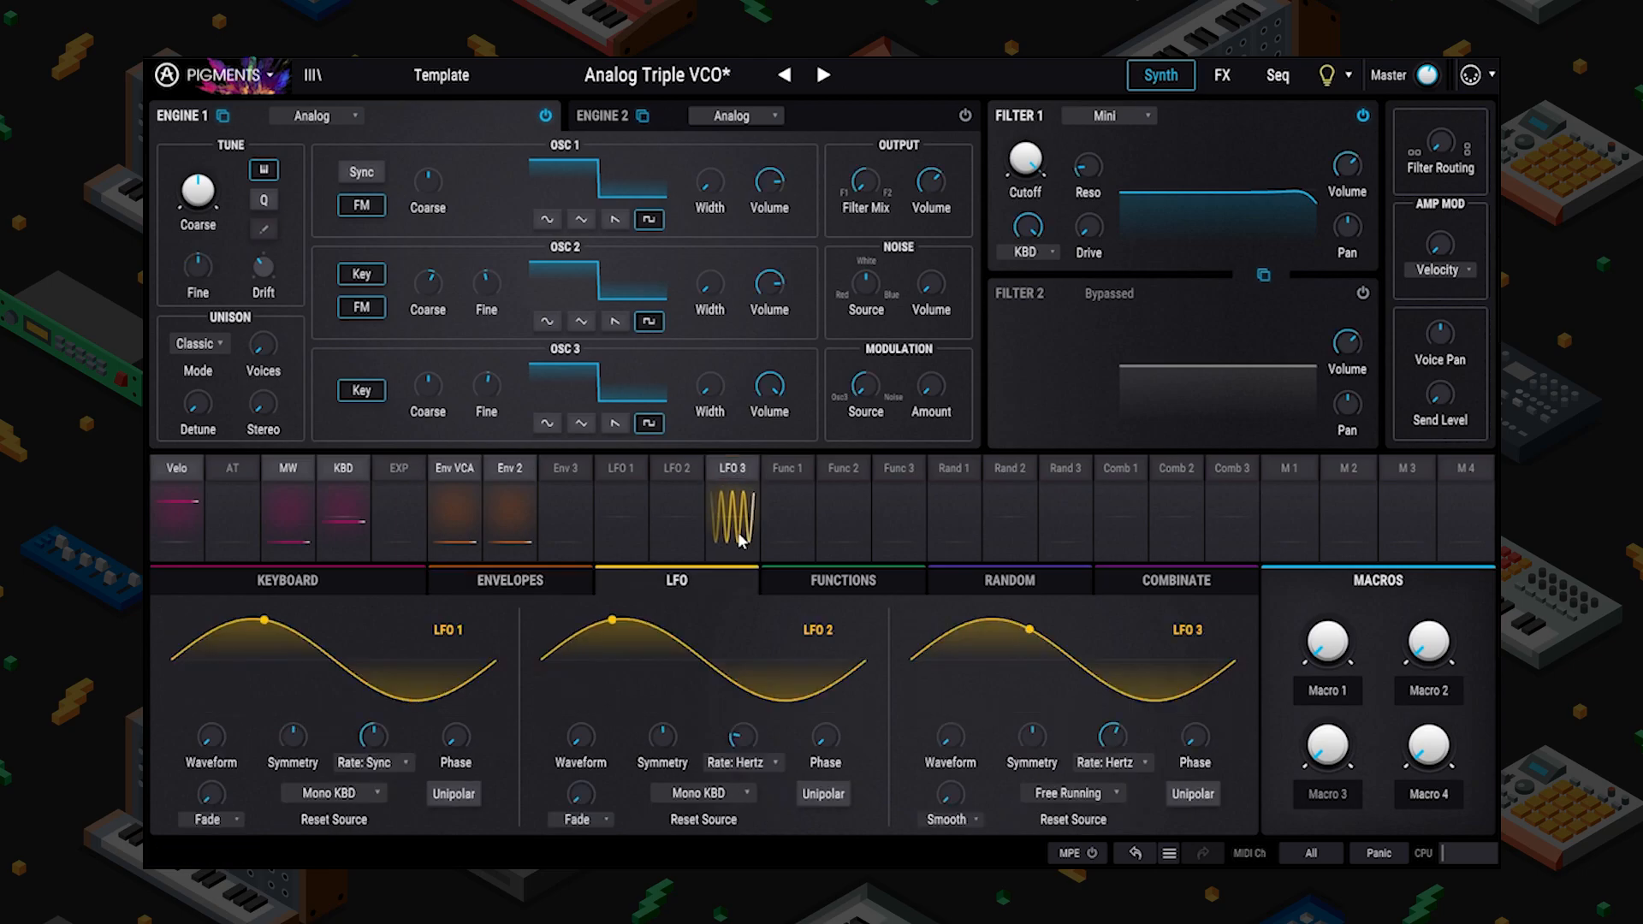
pyautogui.click(630, 485)
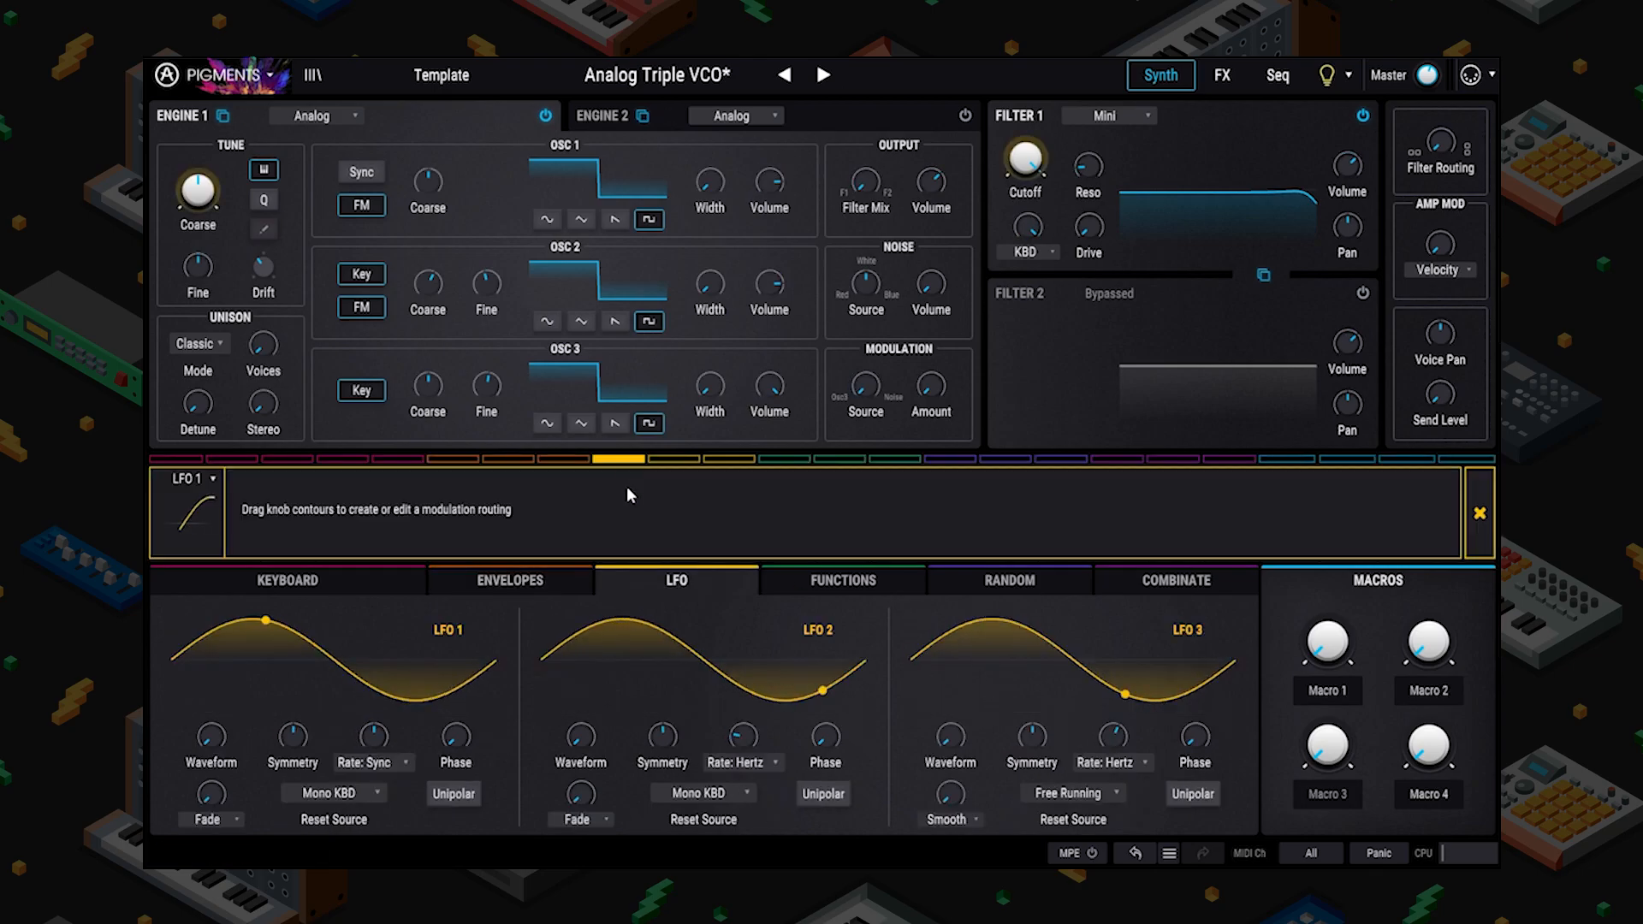
pyautogui.click(1480, 514)
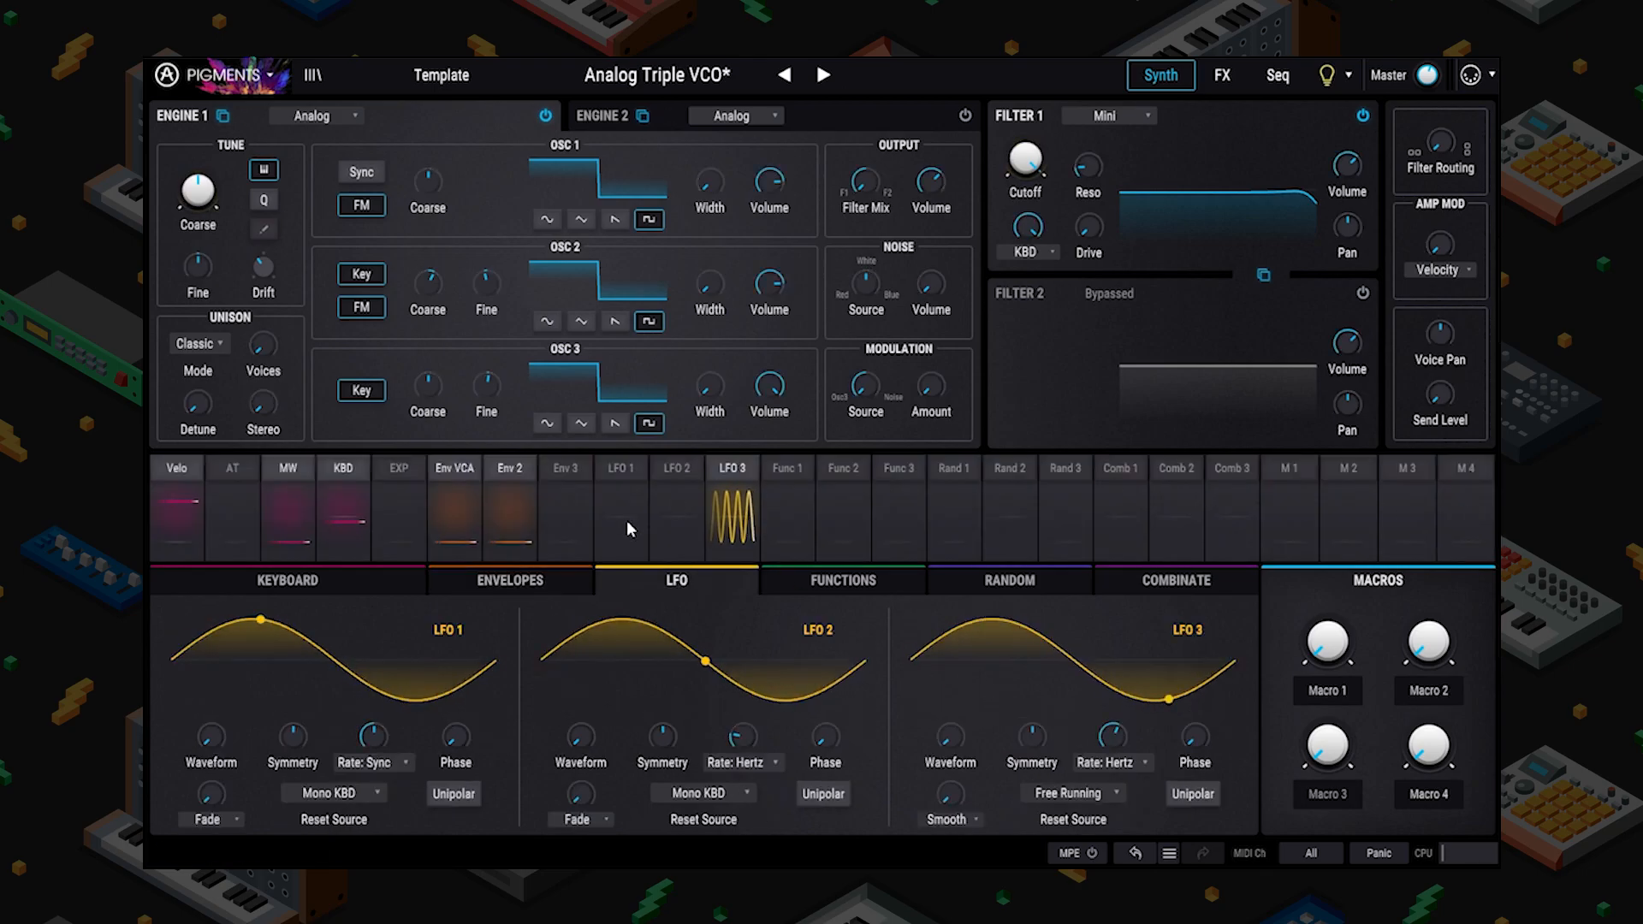
pyautogui.click(626, 472)
pyautogui.moveTo(698, 174); pyautogui.dragTo(697, 137)
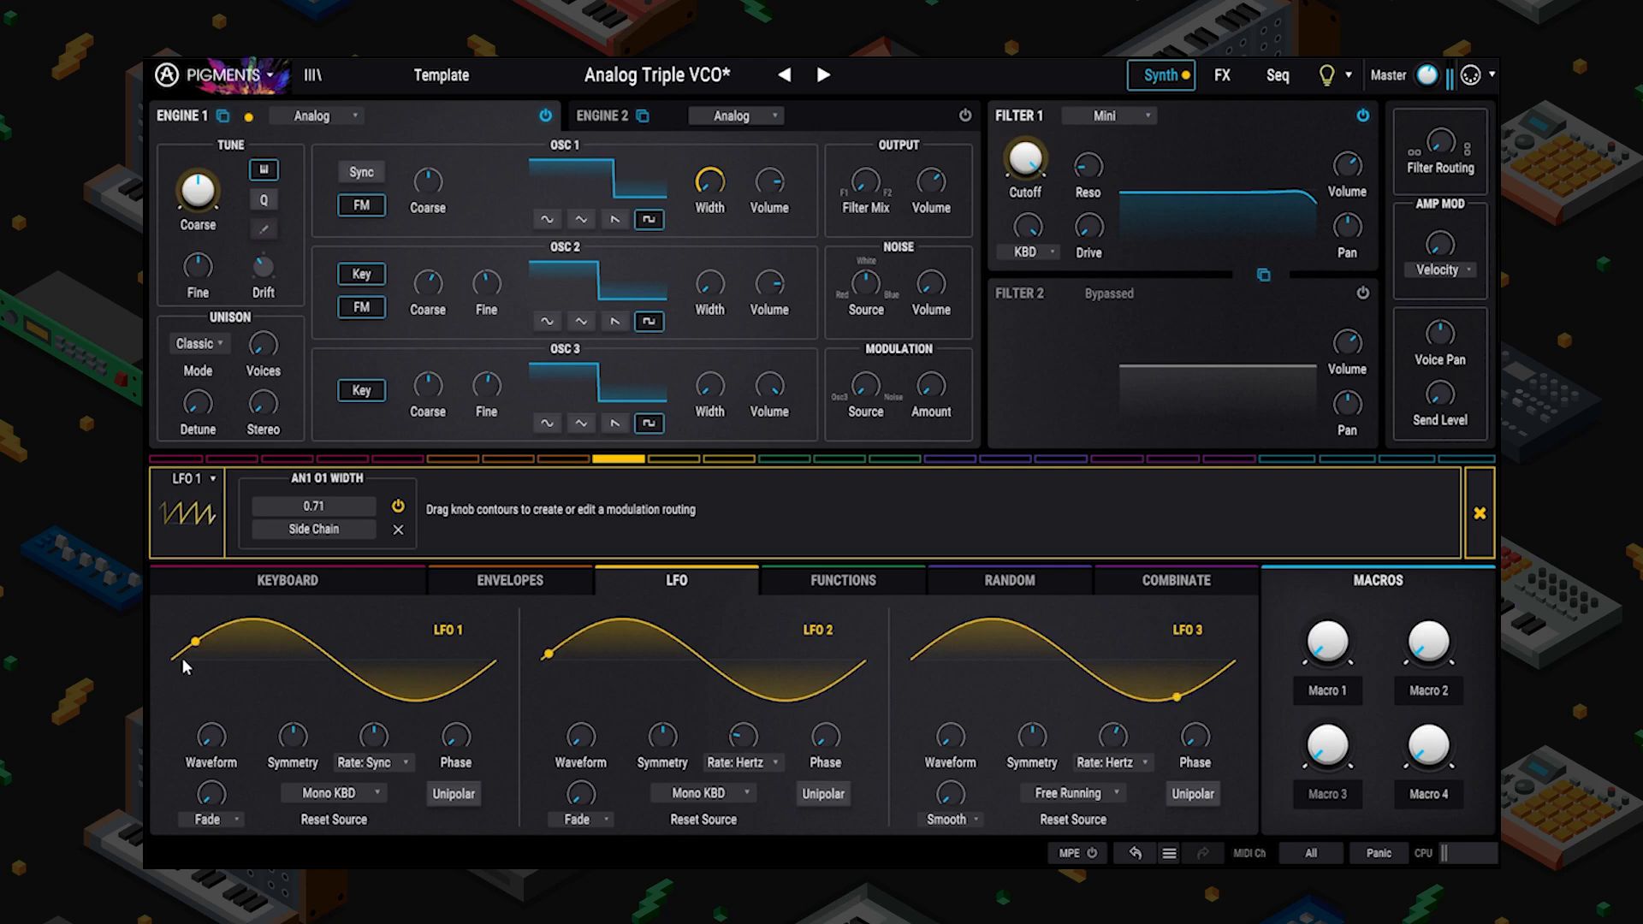
# Set LFO 1's reset source to Free Running and close the modulation view.
pyautogui.click(334, 794)
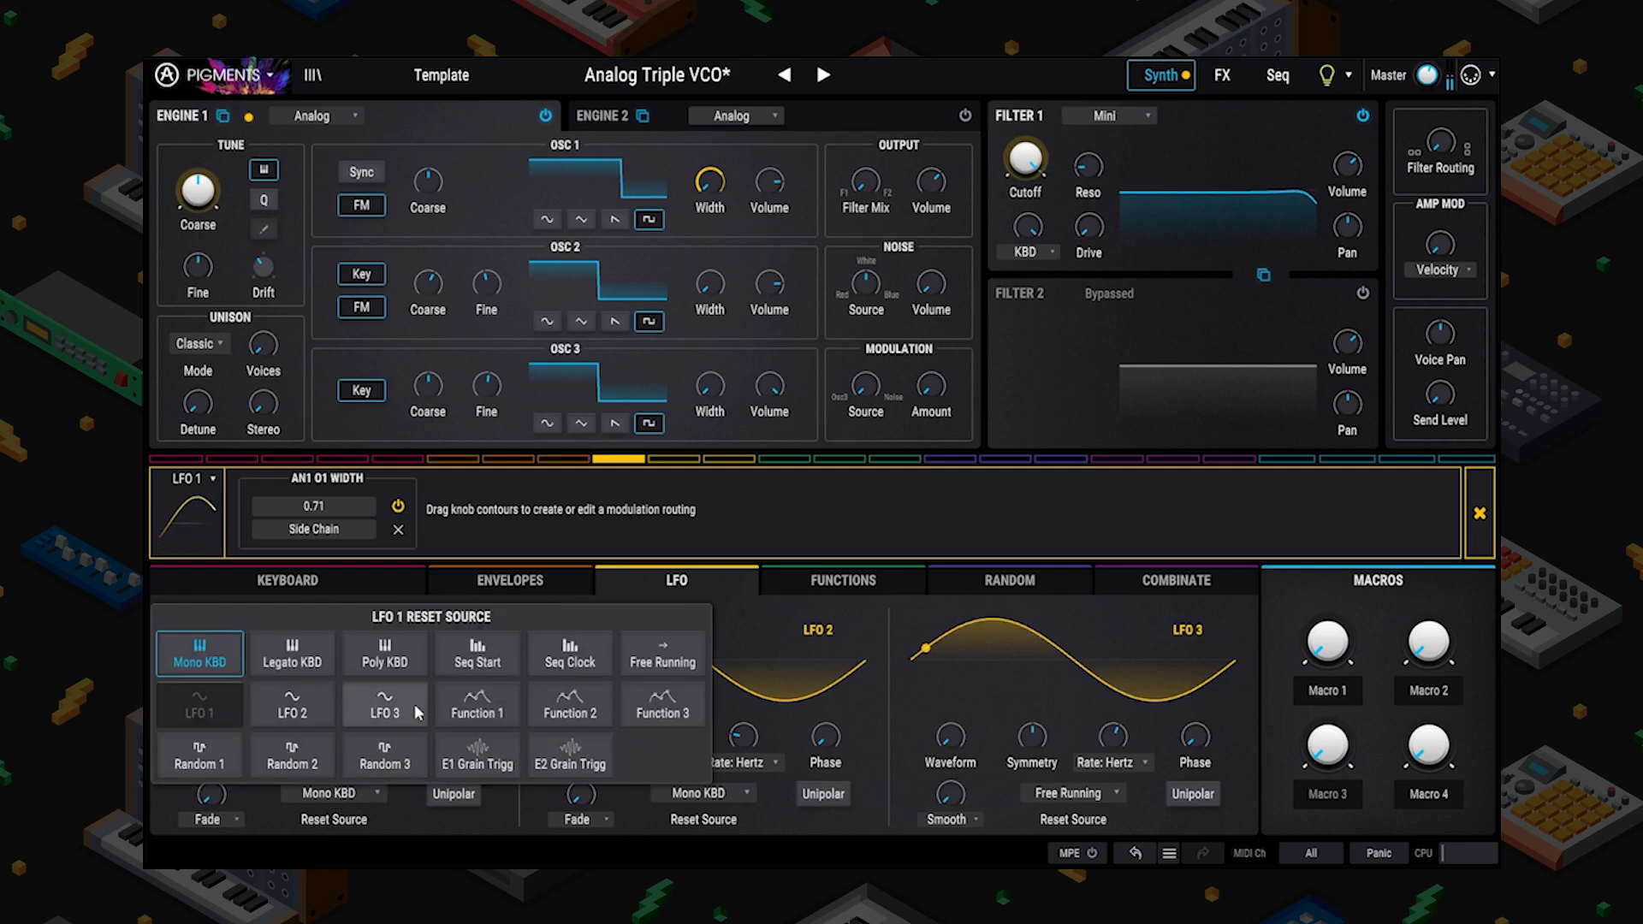
pyautogui.click(647, 661)
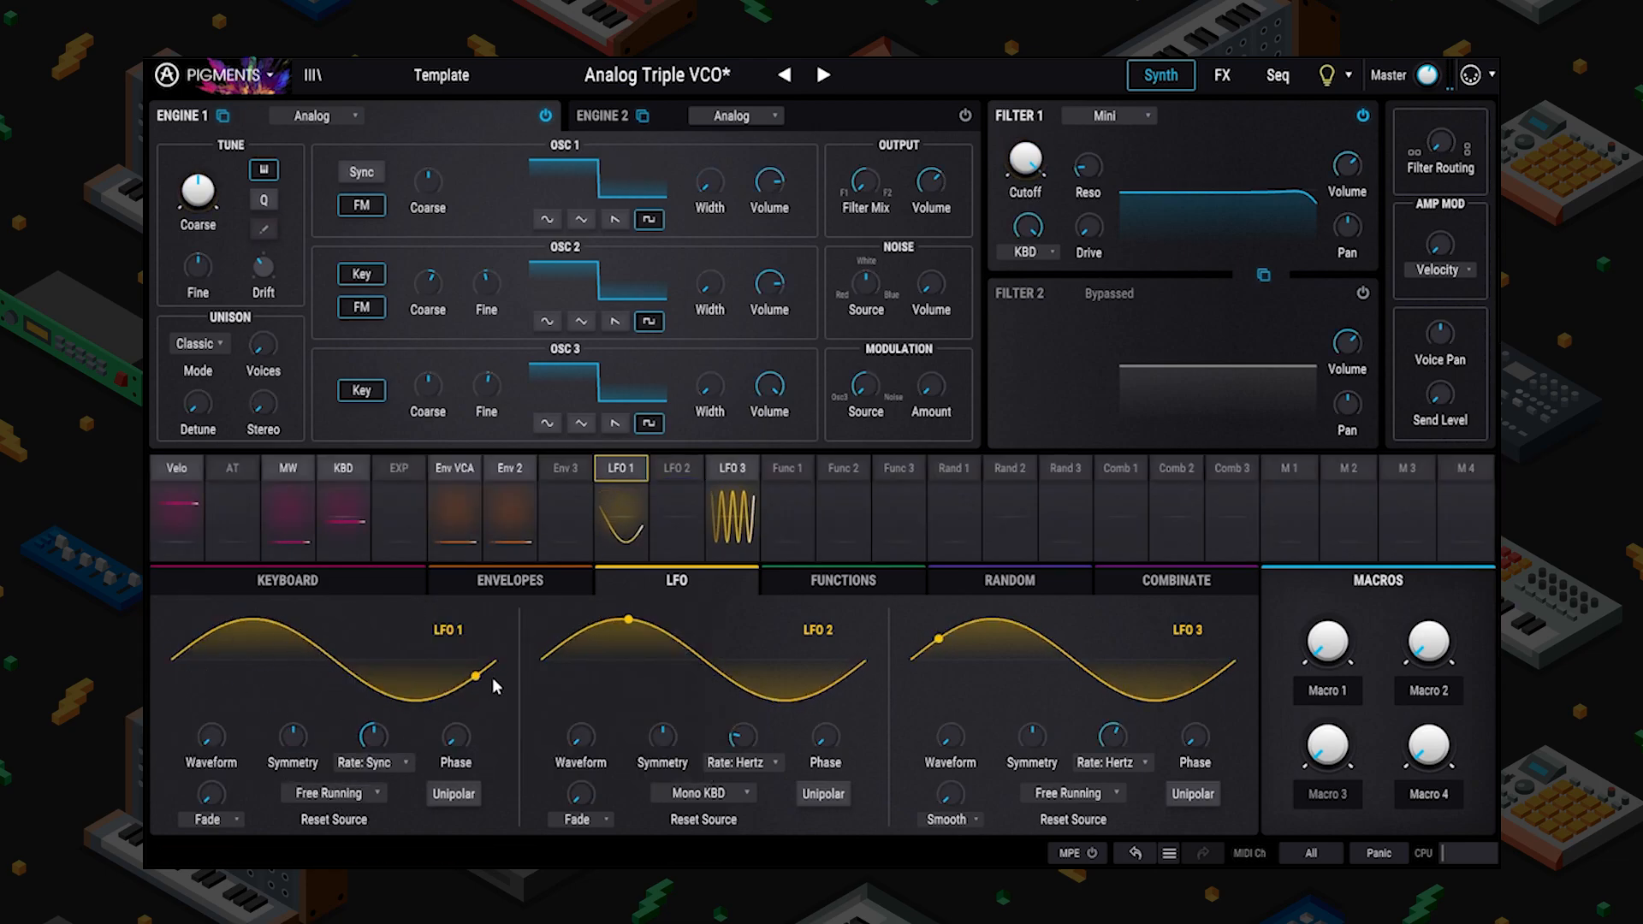
pyautogui.click(334, 794)
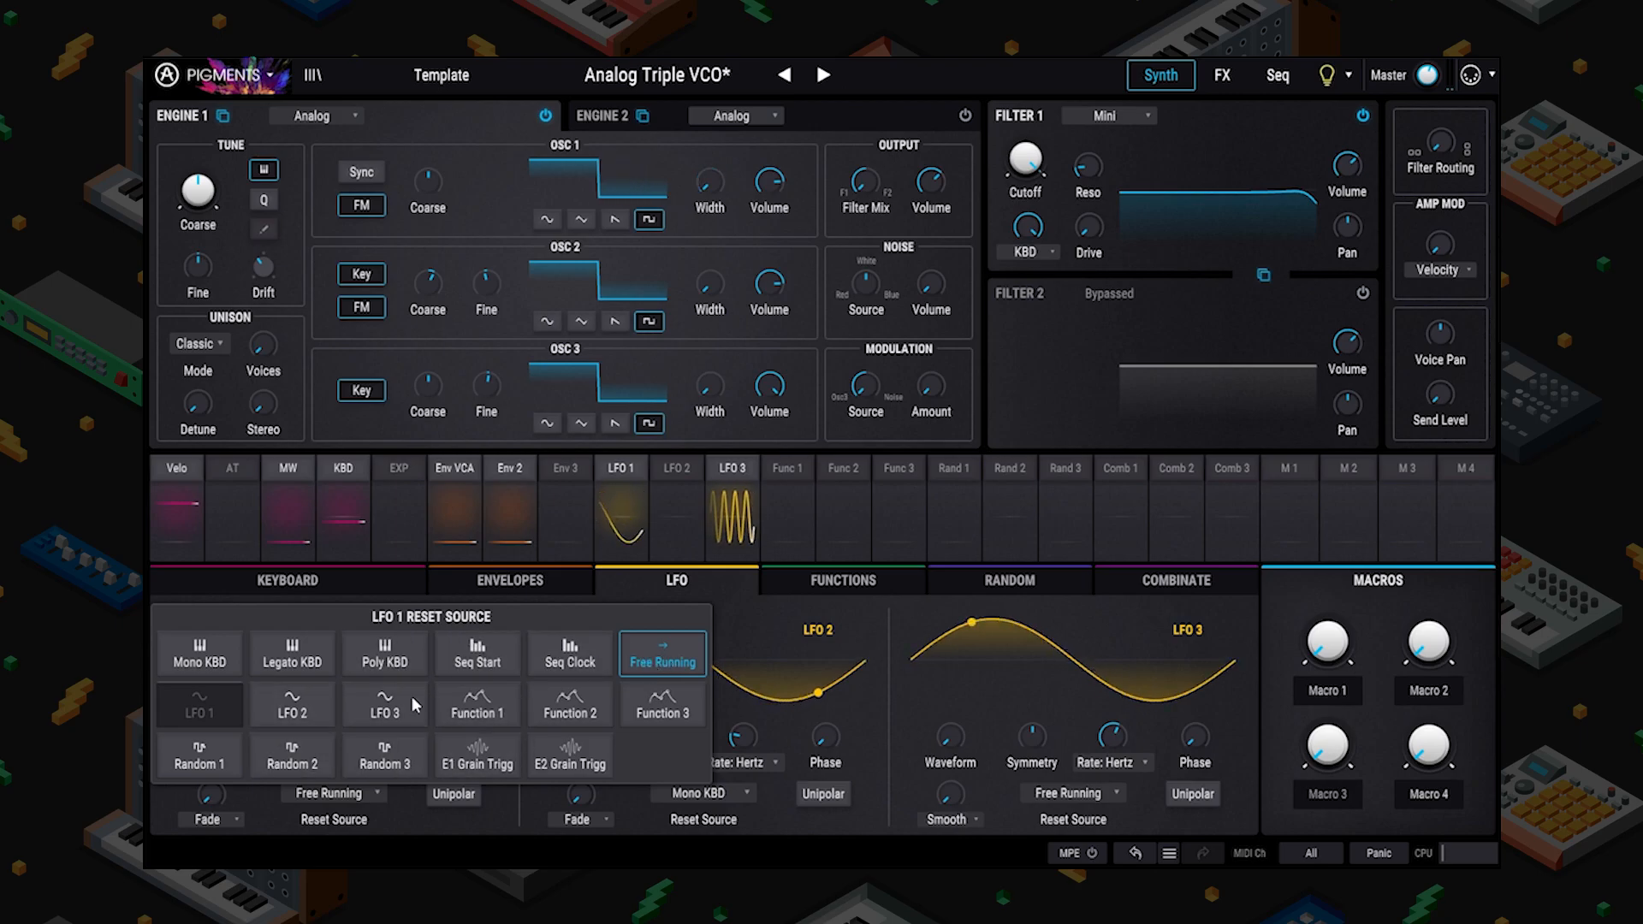
pyautogui.click(659, 644)
# Slow down LFO 1, compare its rate types and set the rate to Hertz.
pyautogui.moveTo(384, 740)
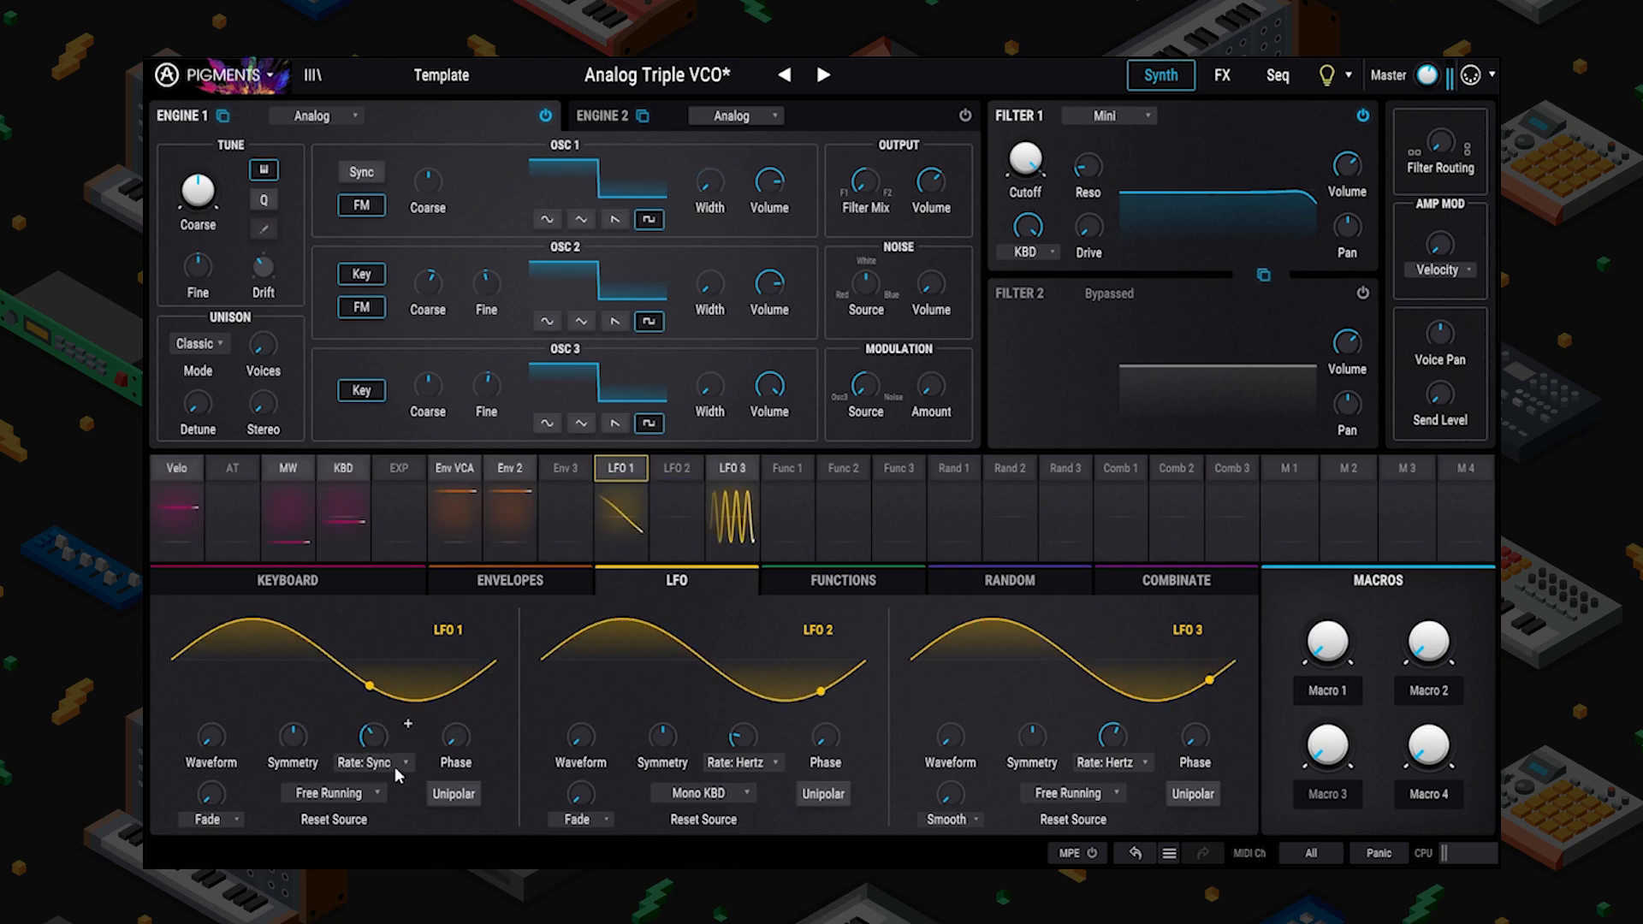
pyautogui.click(395, 764)
pyautogui.click(385, 764)
pyautogui.click(385, 765)
pyautogui.click(328, 725)
pyautogui.click(364, 762)
pyautogui.click(236, 725)
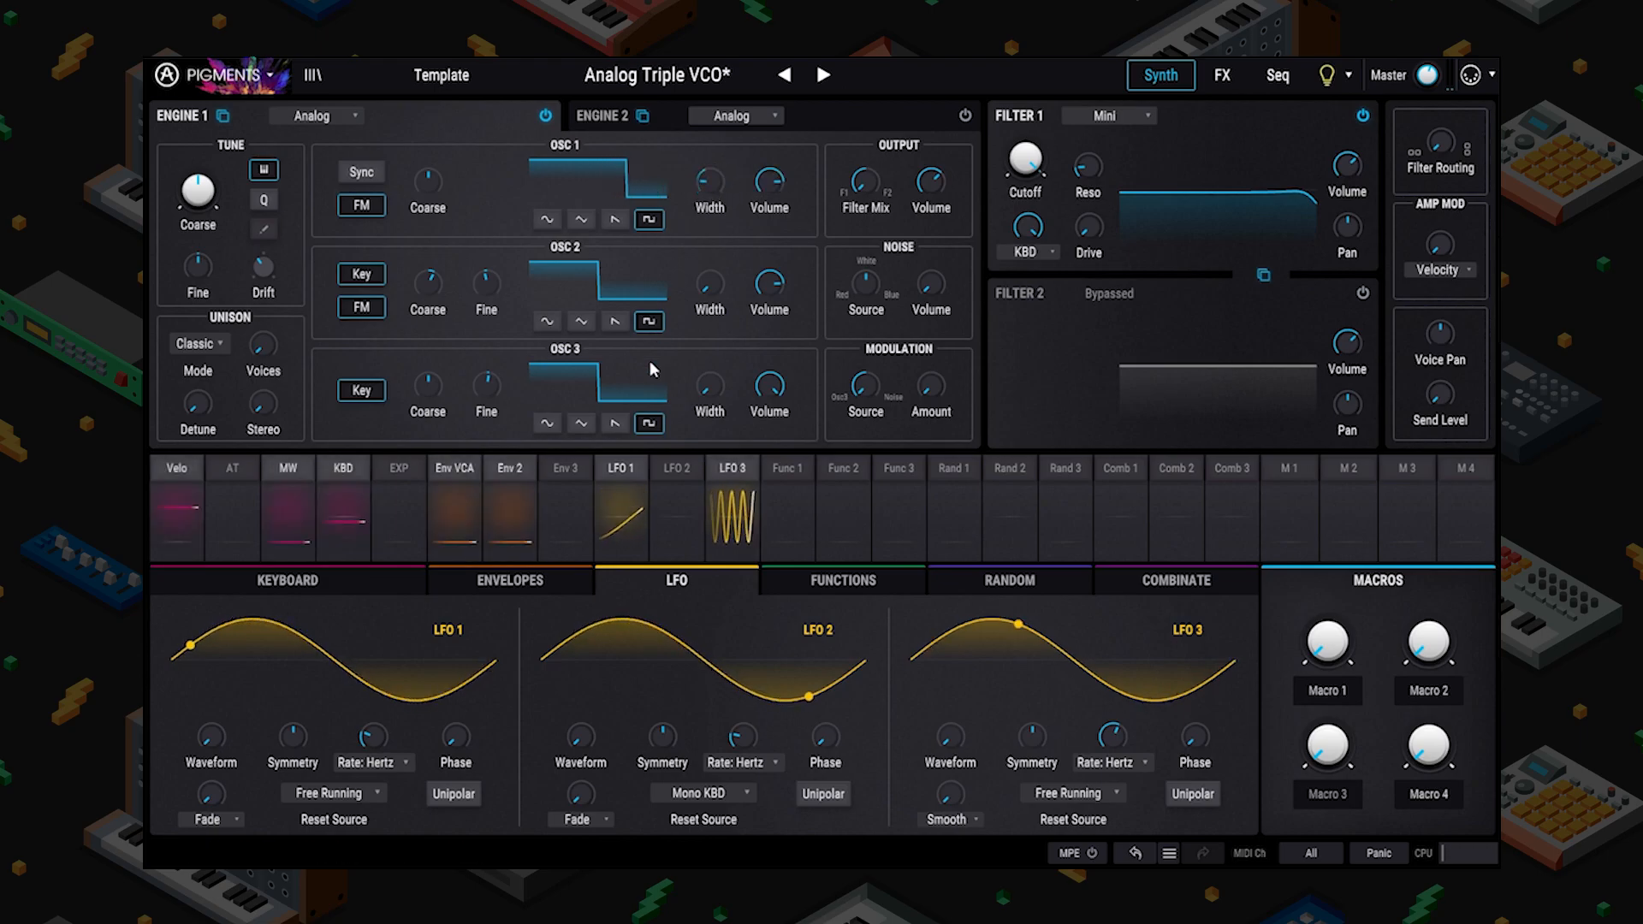
# Set LFO 1's modulation of Osc 1's width to 0.49, widen Osc 2's pulse and modulate its width by -0.32.
pyautogui.click(733, 170)
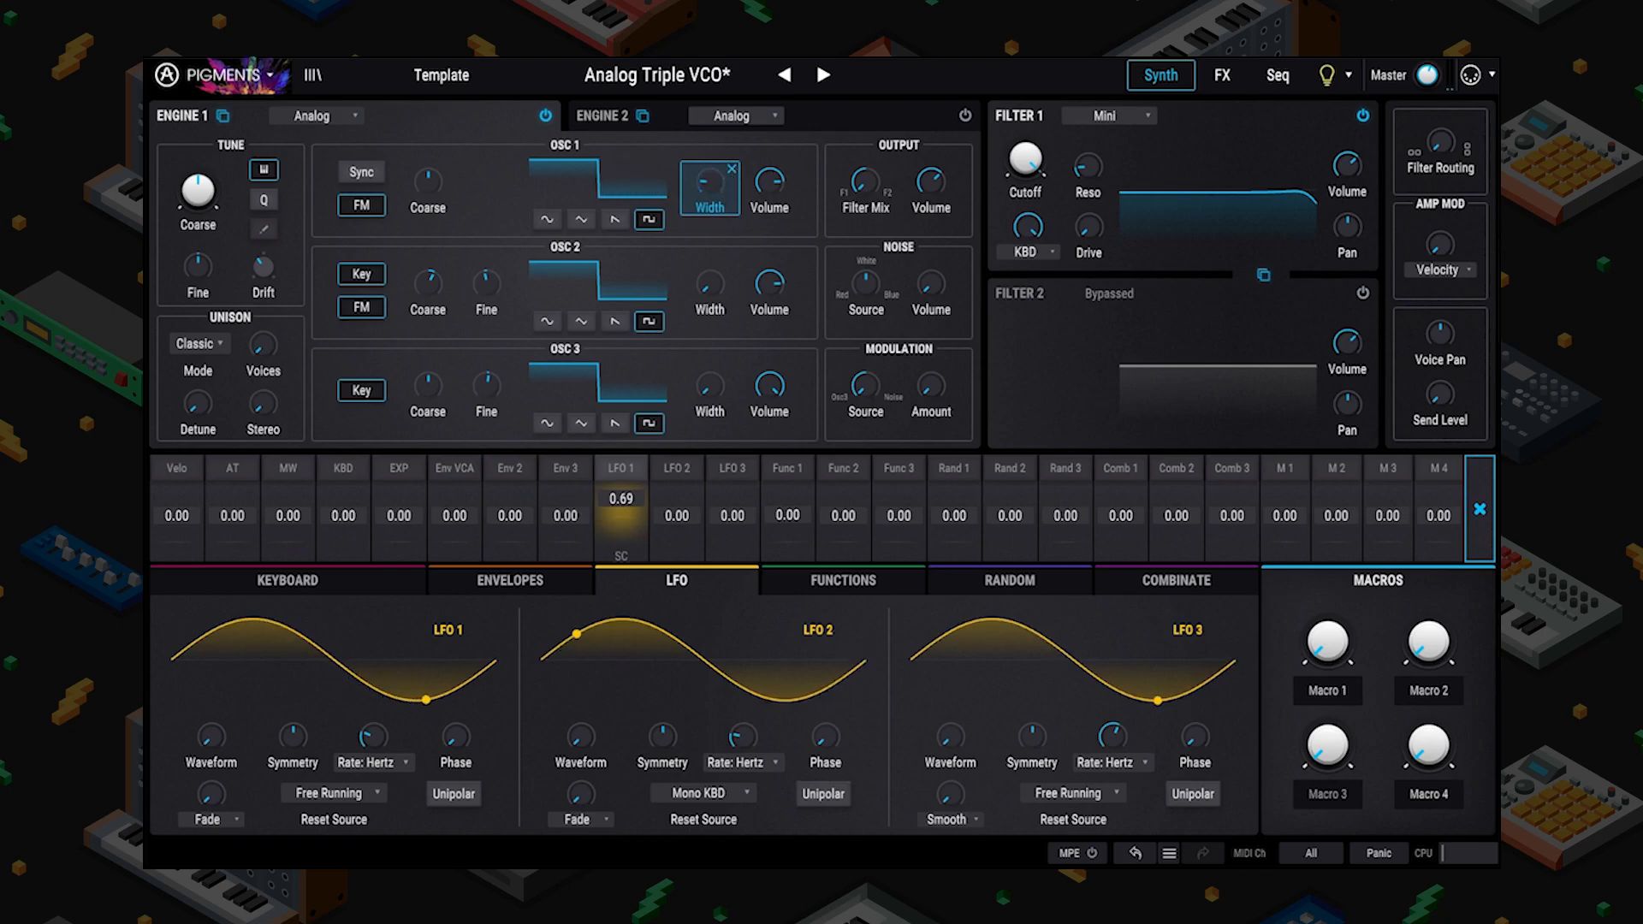
pyautogui.moveTo(708, 293)
pyautogui.mouseDown()
pyautogui.moveTo(707, 274)
pyautogui.moveTo(708, 294)
pyautogui.mouseUp()
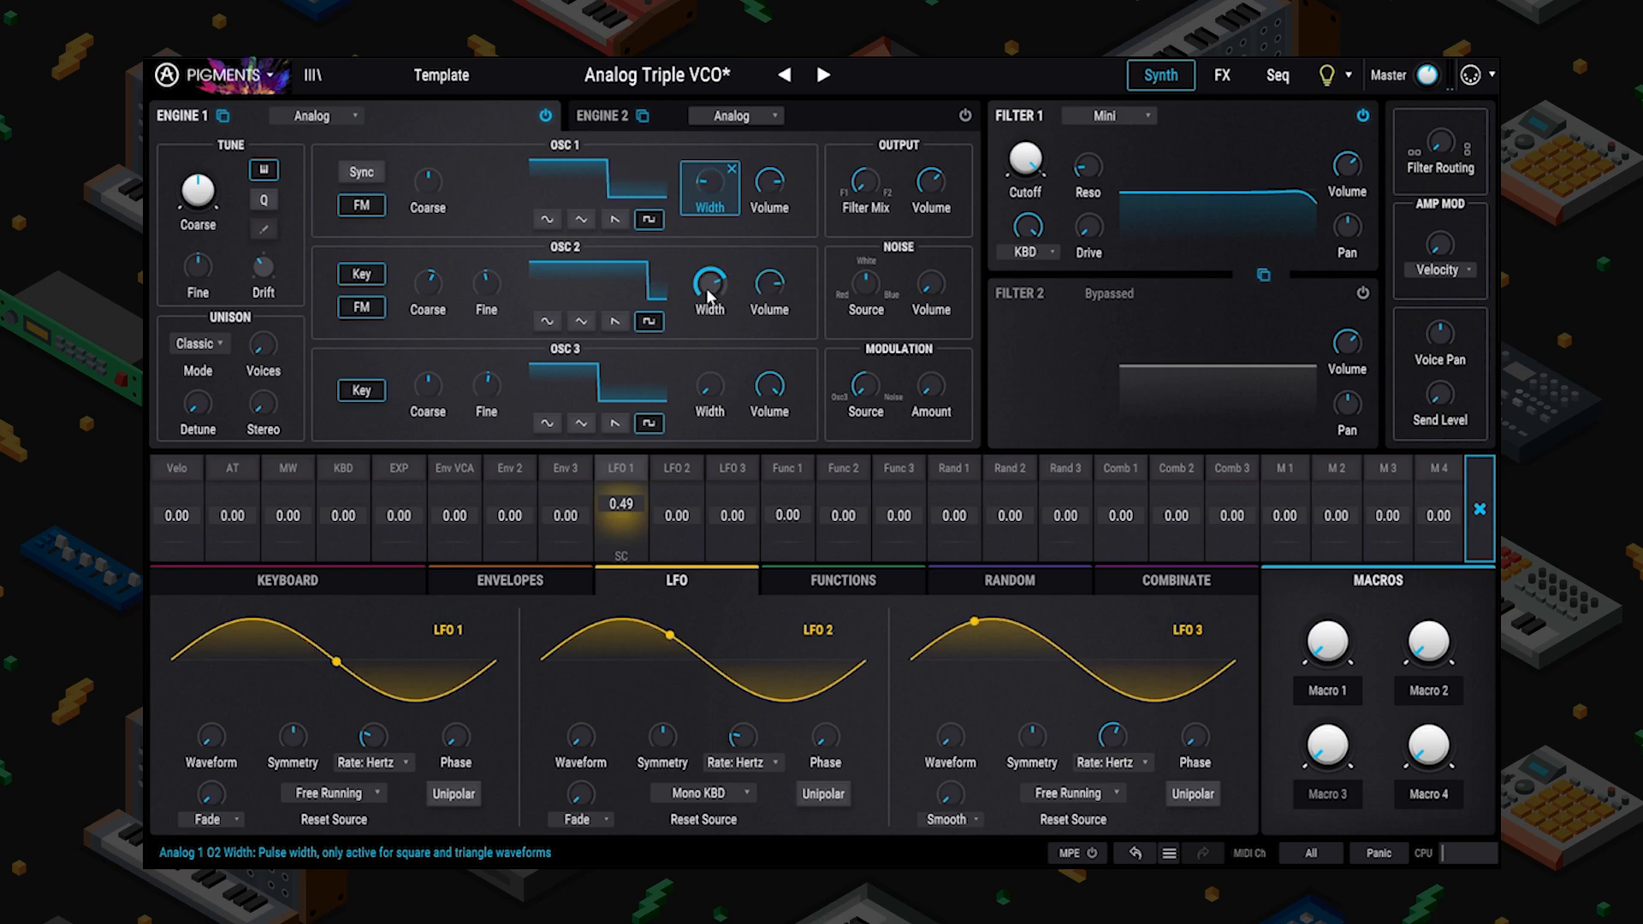
pyautogui.click(708, 294)
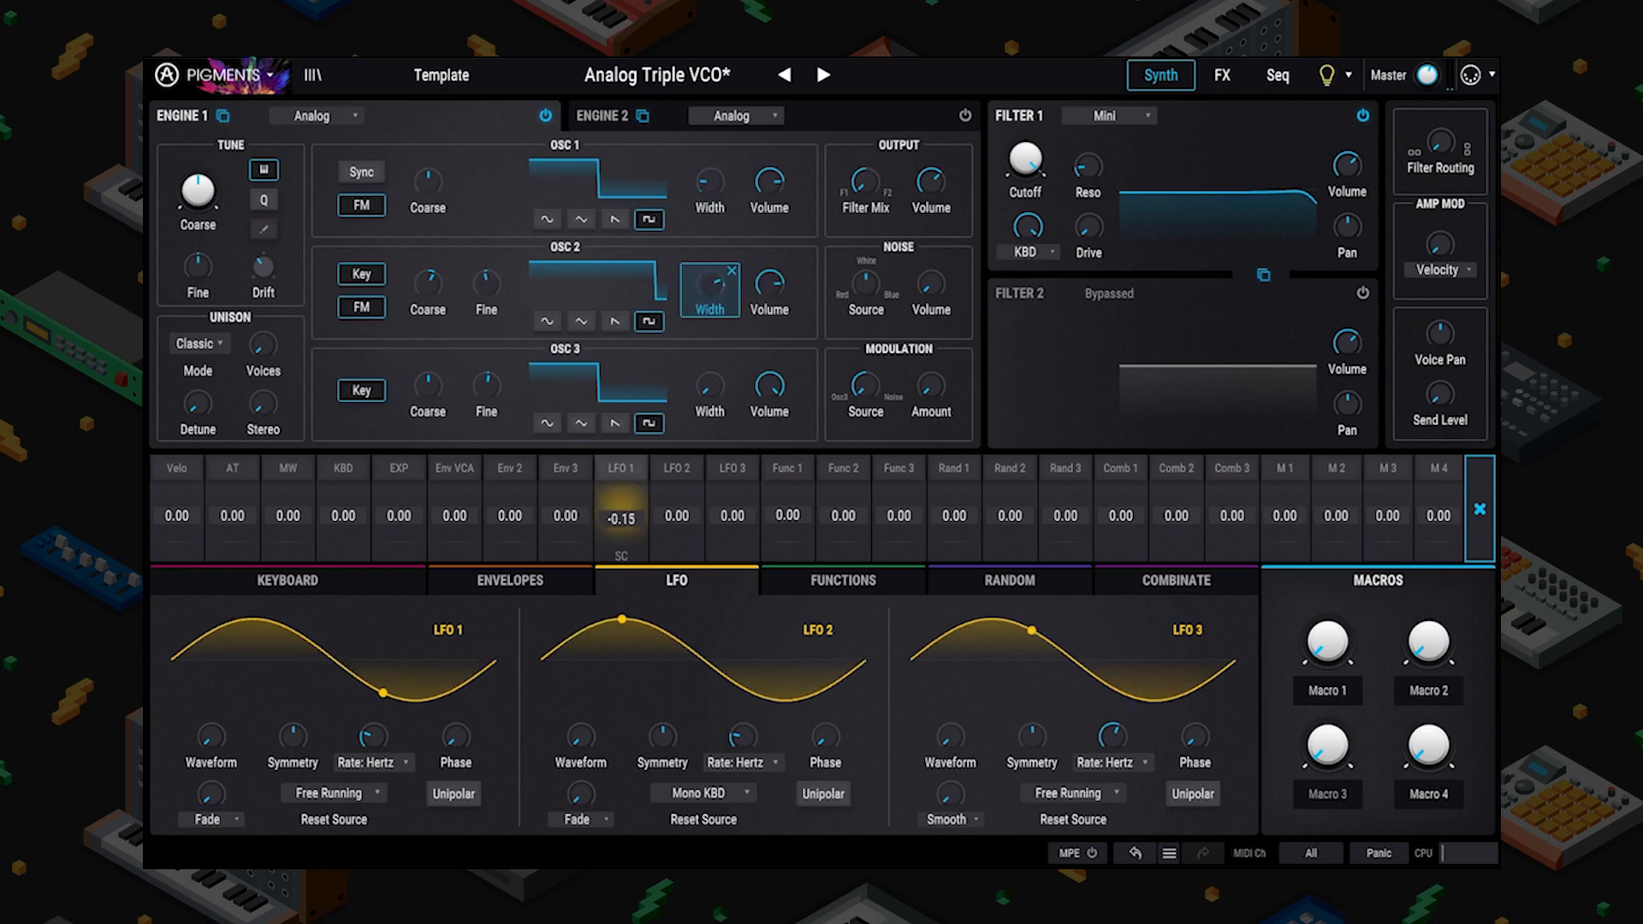
pyautogui.moveTo(708, 286)
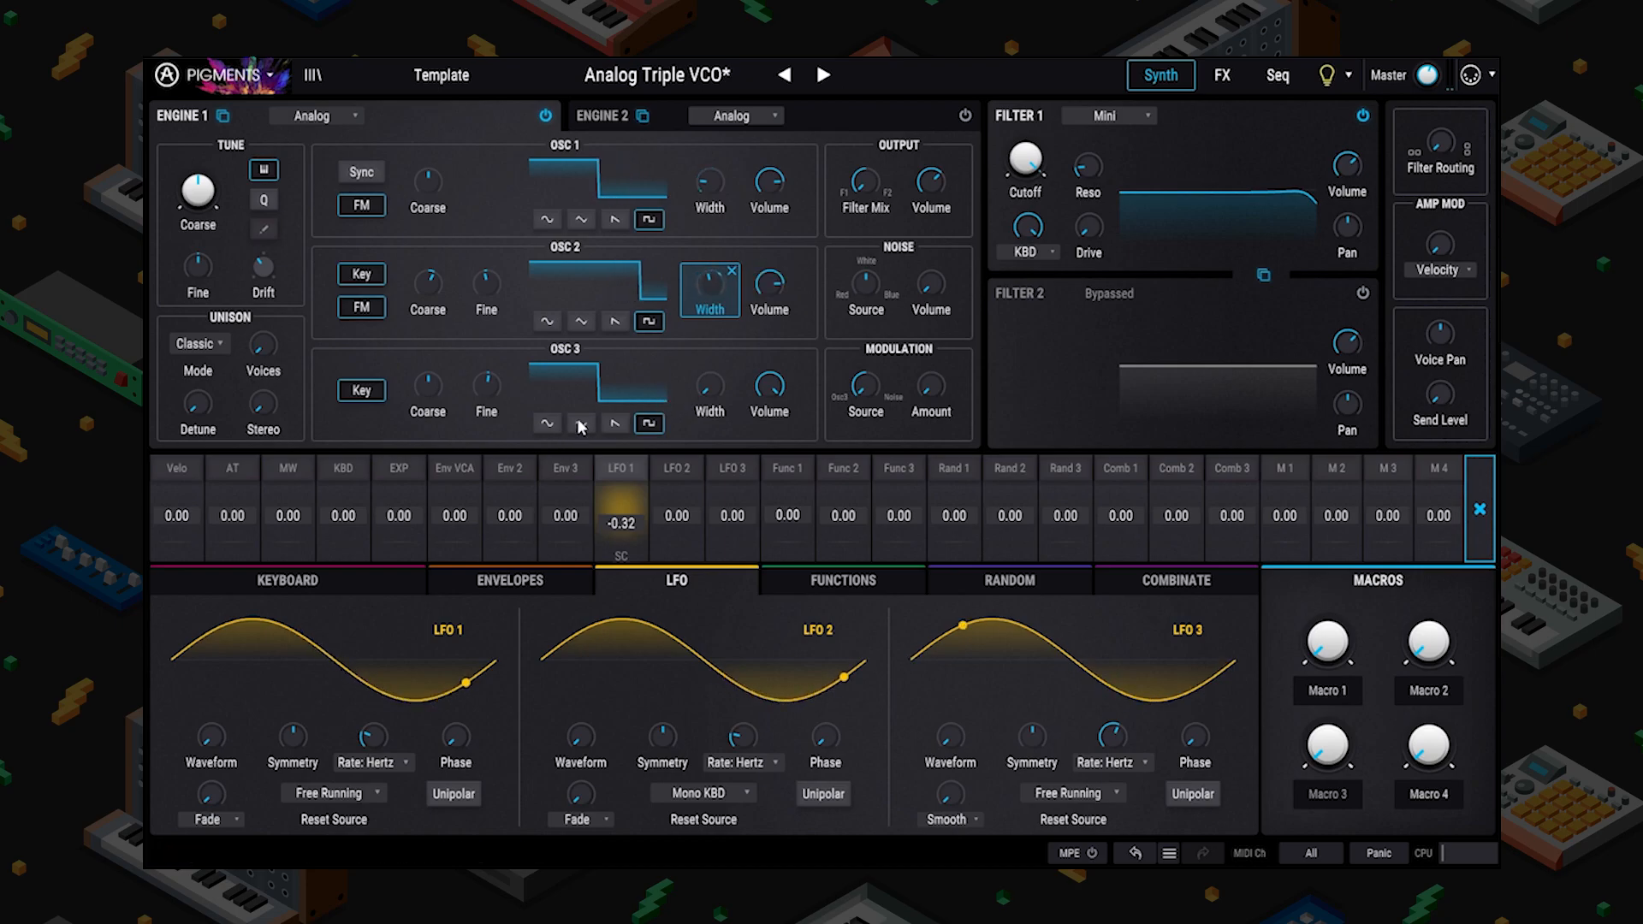
# Lengthen Env VCA's attack and raise its release to about 4.27 s.
pyautogui.moveTo(443, 280)
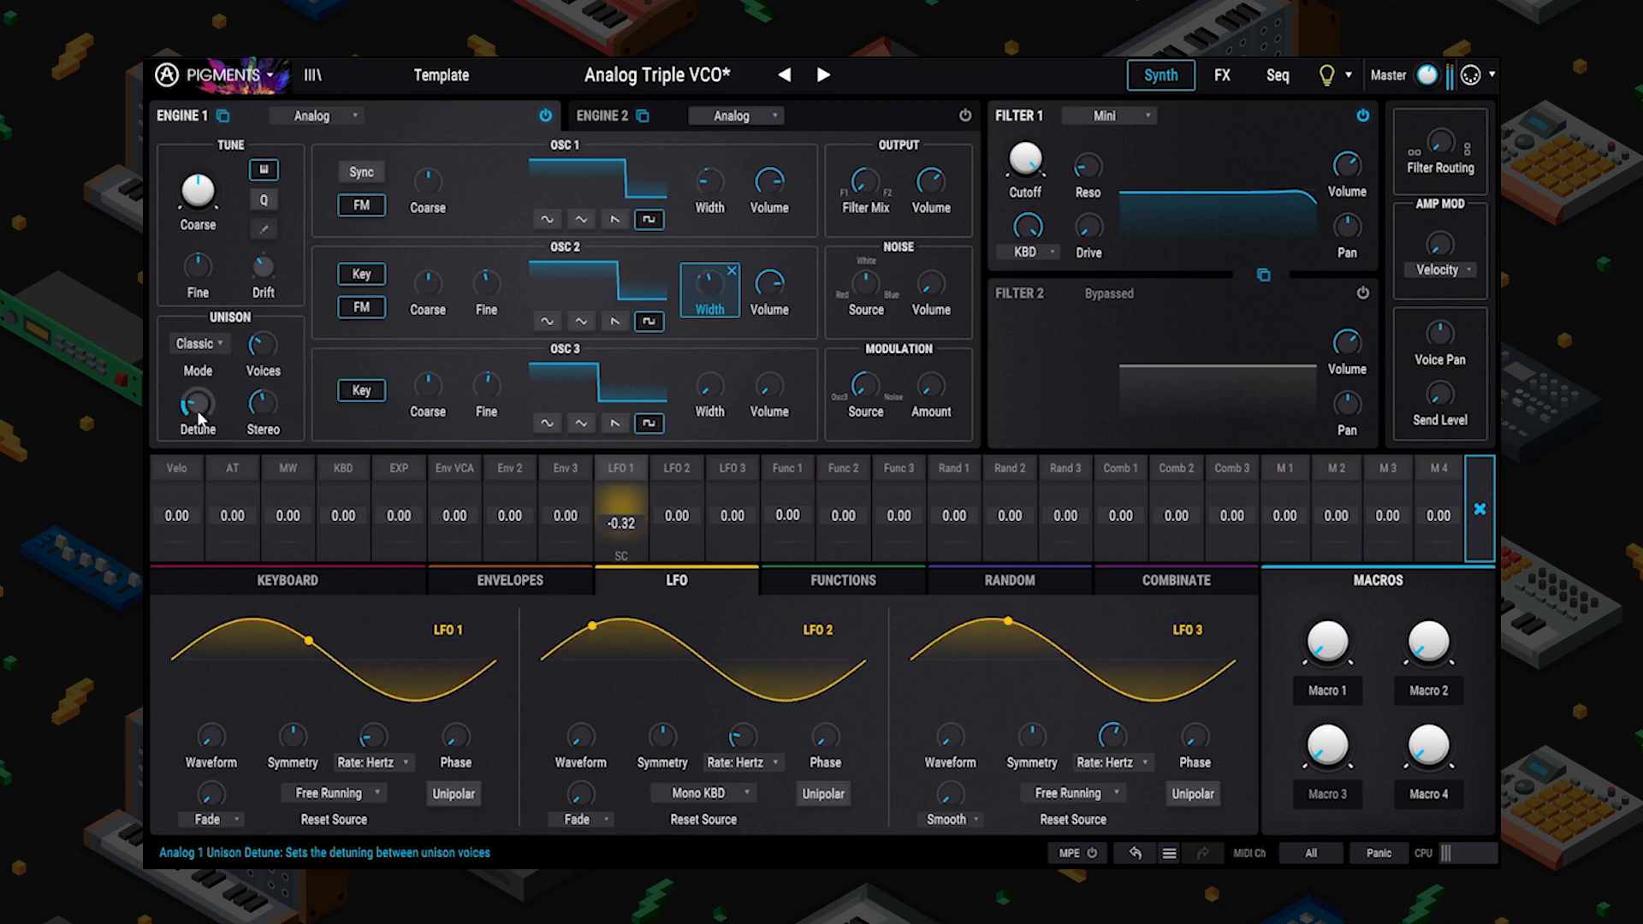
pyautogui.click(503, 500)
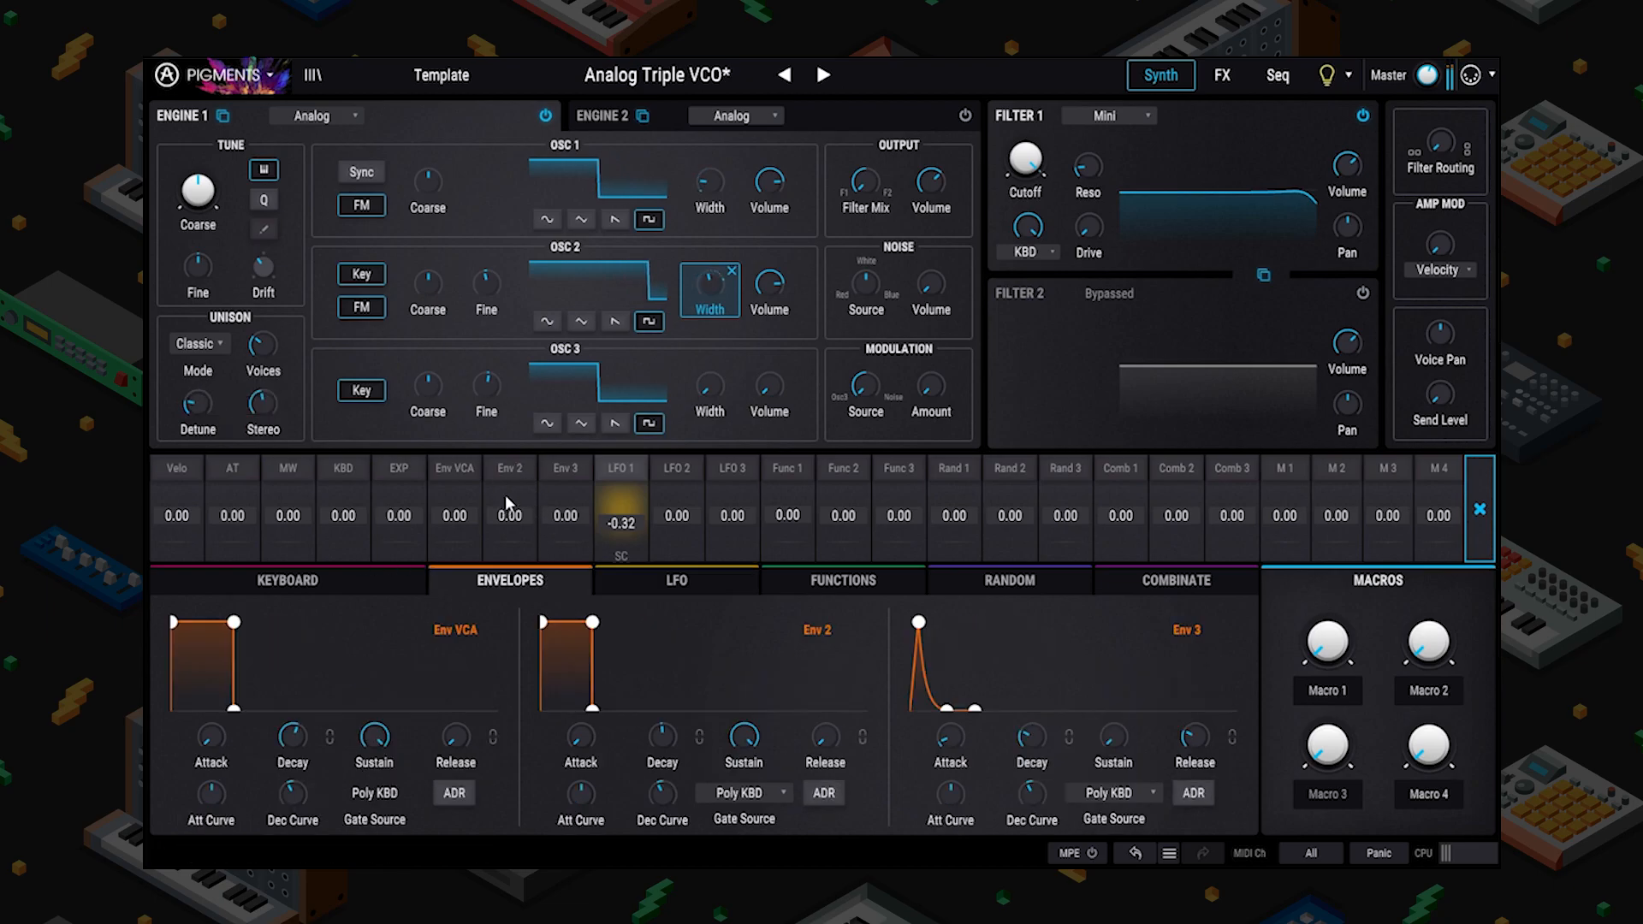
pyautogui.moveTo(178, 624); pyautogui.dragTo(198, 623)
pyautogui.moveTo(233, 709); pyautogui.dragTo(335, 710)
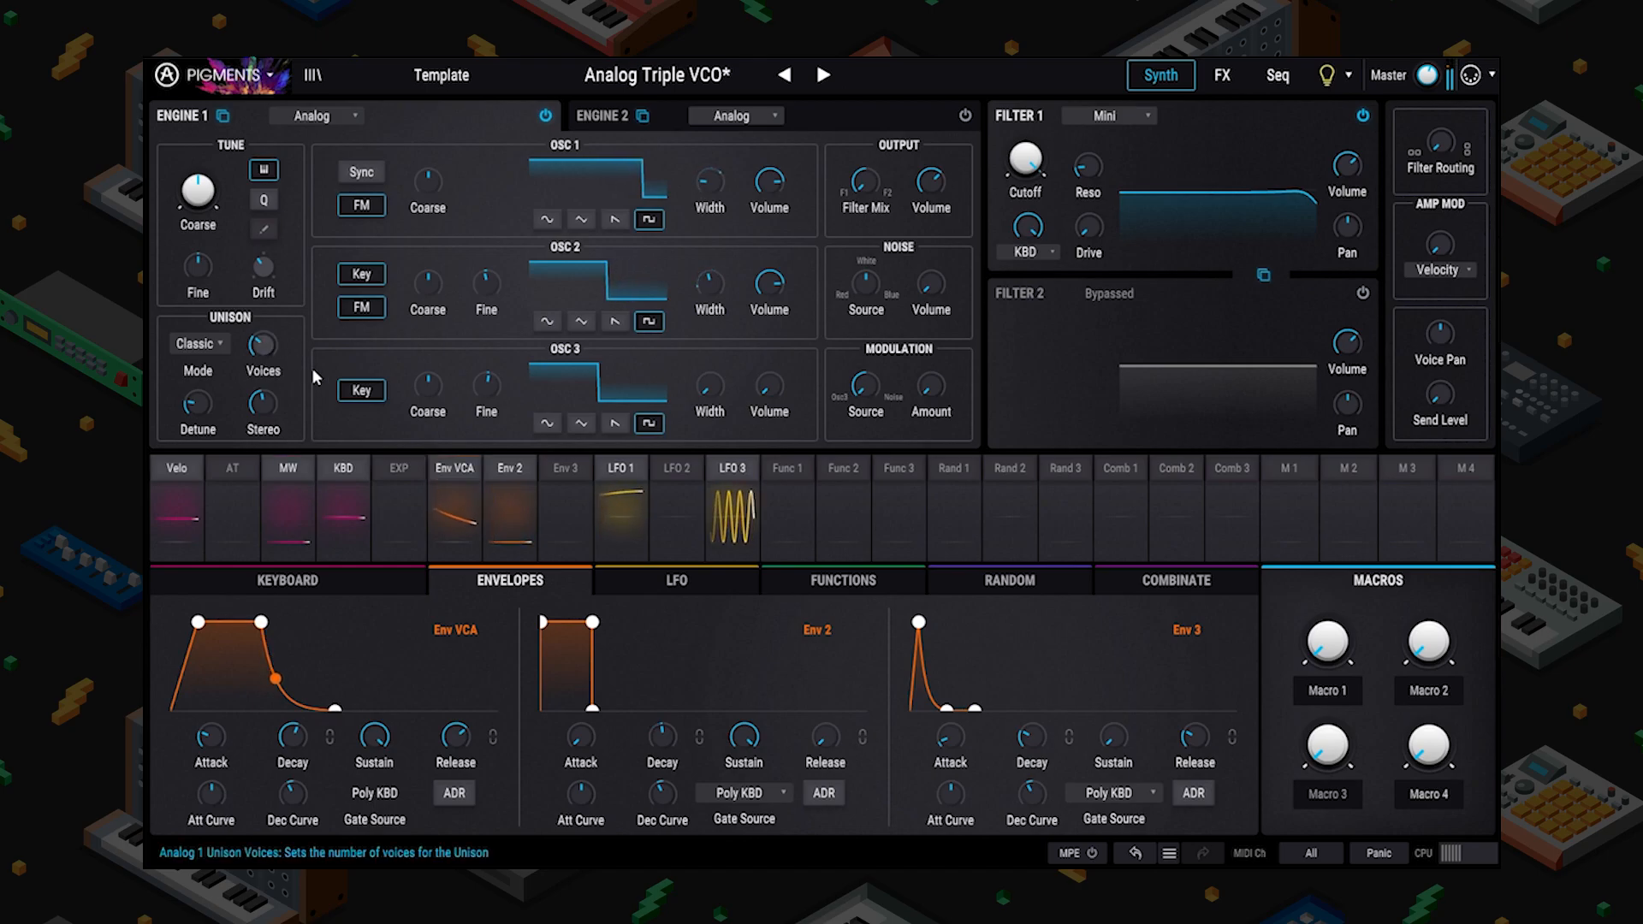
# Switch Osc 1 and Osc 2 to triangle waves and check which controls LFO 1 modulates.
pyautogui.click(582, 219)
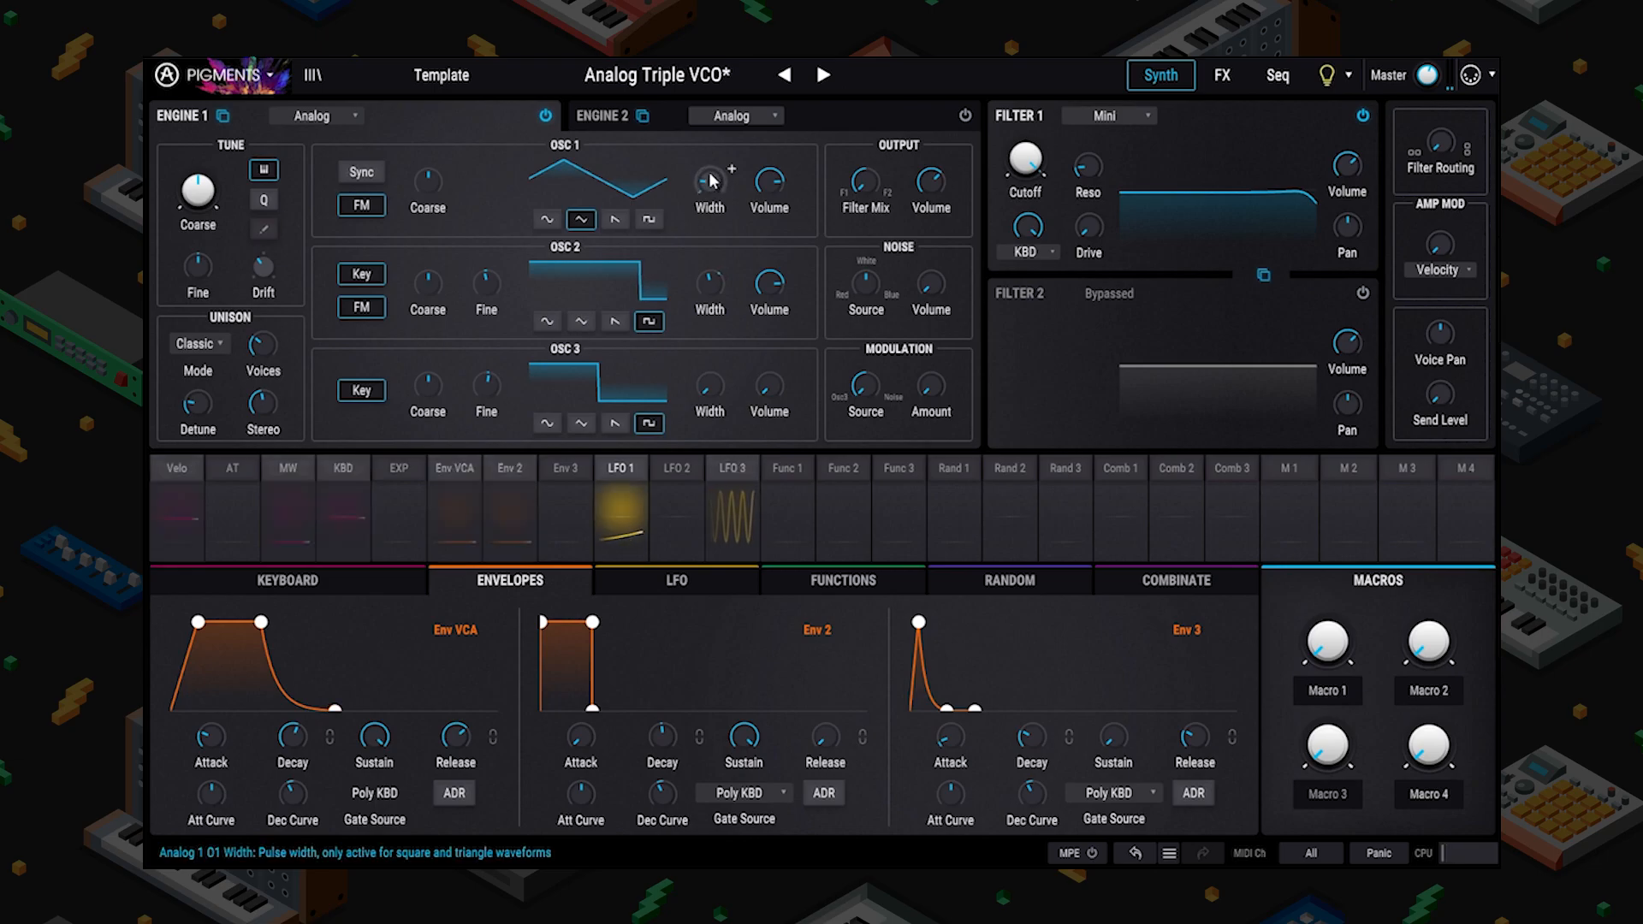
pyautogui.click(579, 322)
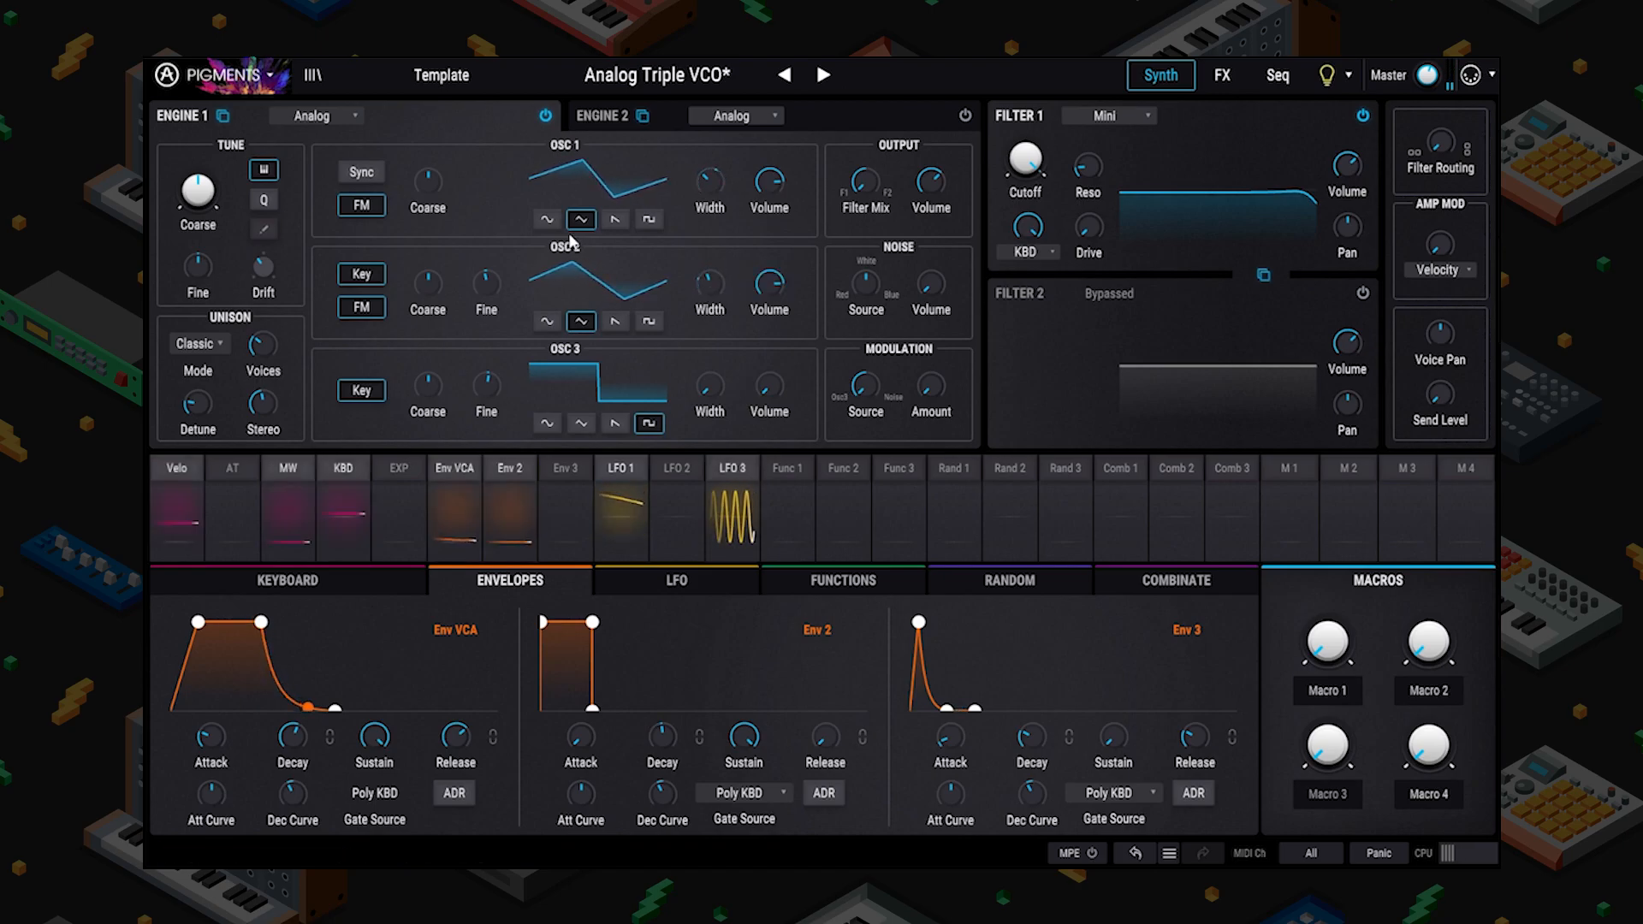
pyautogui.click(628, 474)
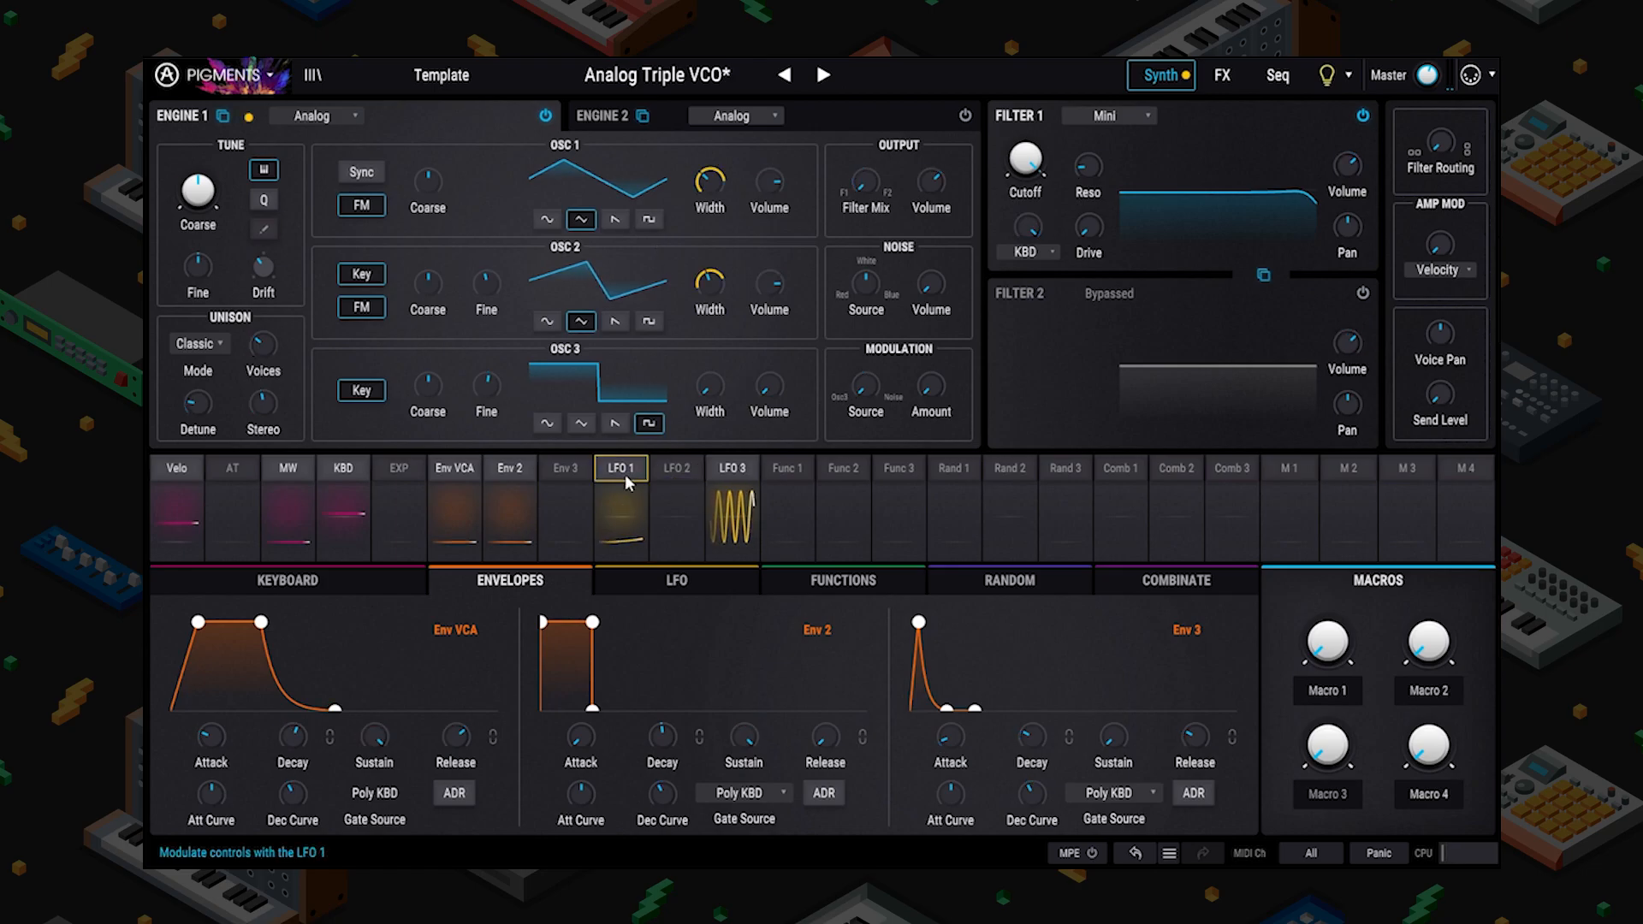
pyautogui.click(993, 851)
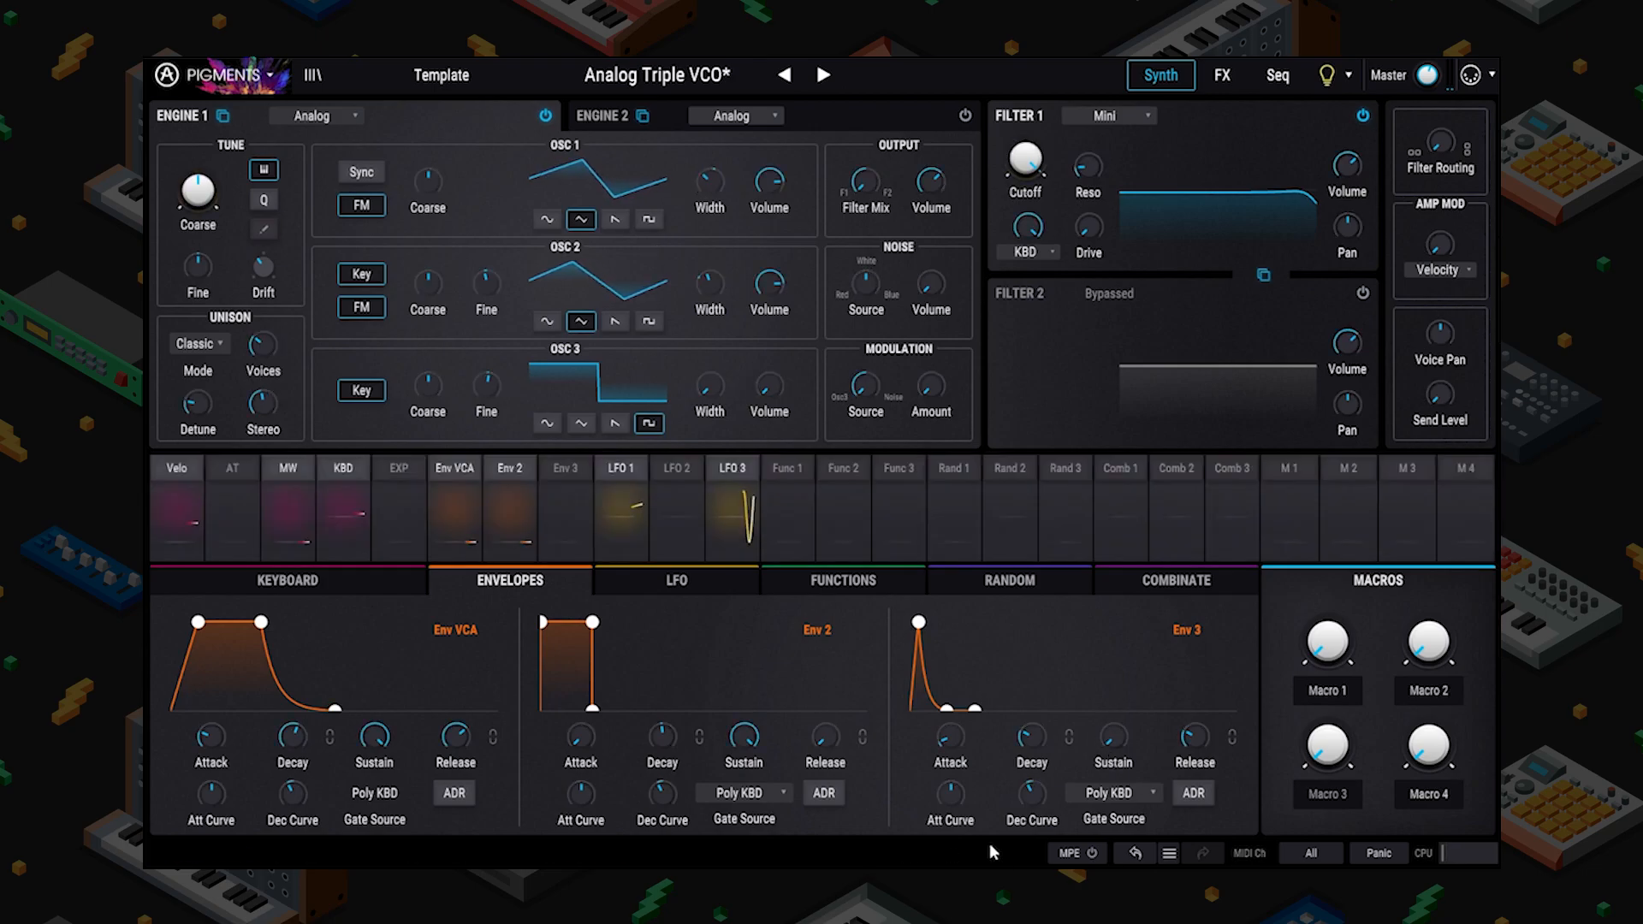
# Undo the triangle wave changes and roll the patch back through the undo history to its original sawtooth state.
pyautogui.click(1137, 854)
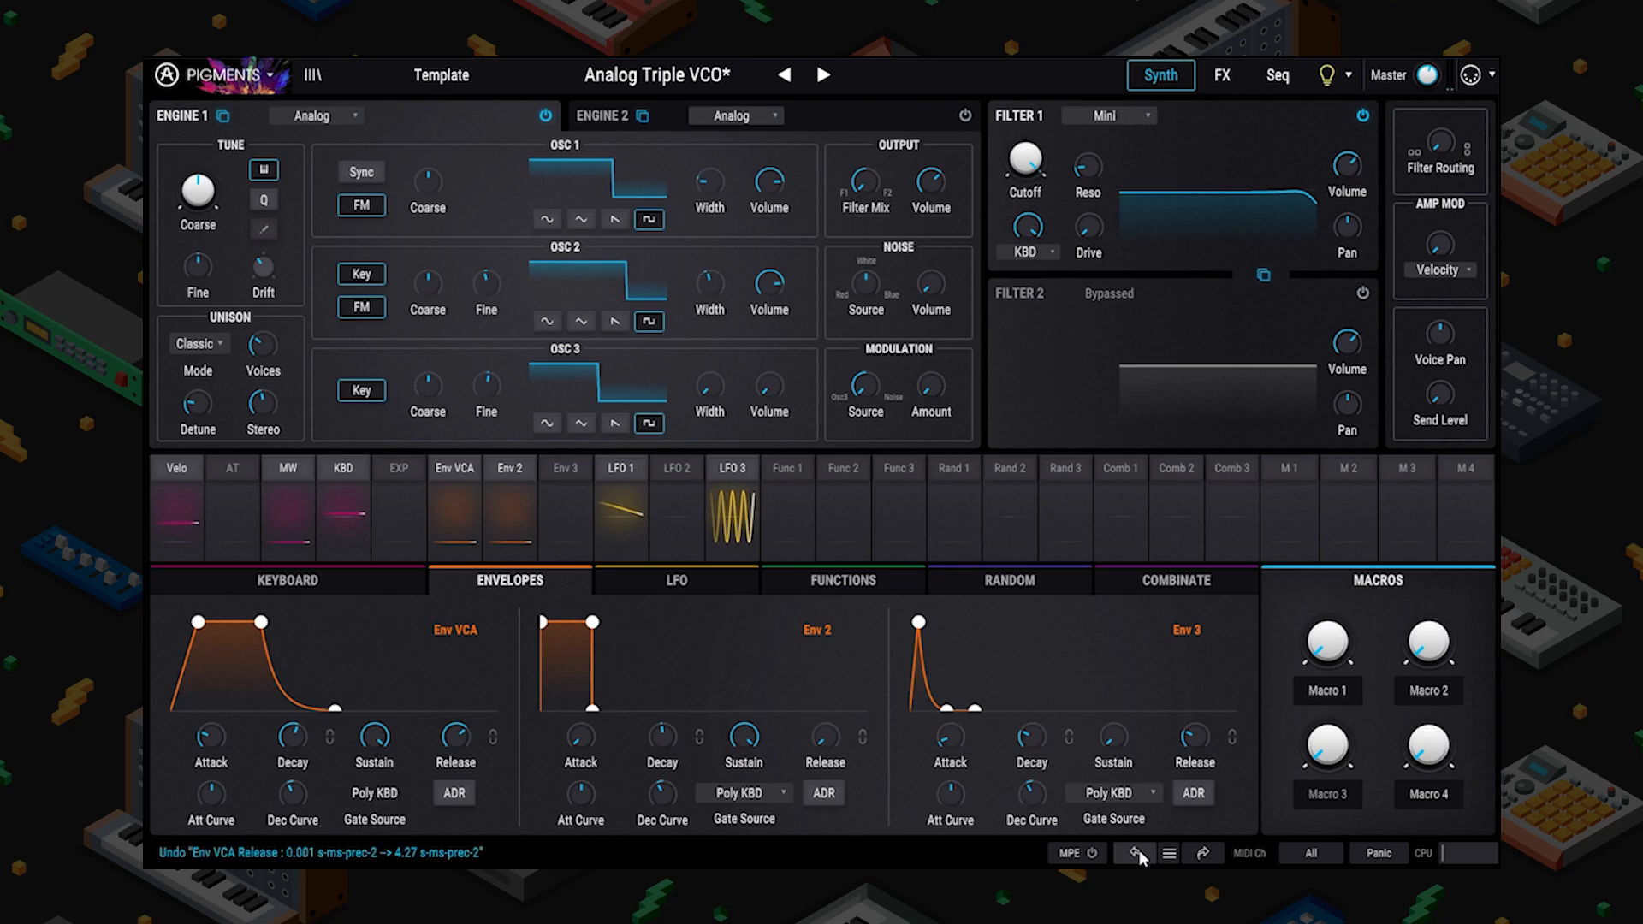
pyautogui.click(1169, 854)
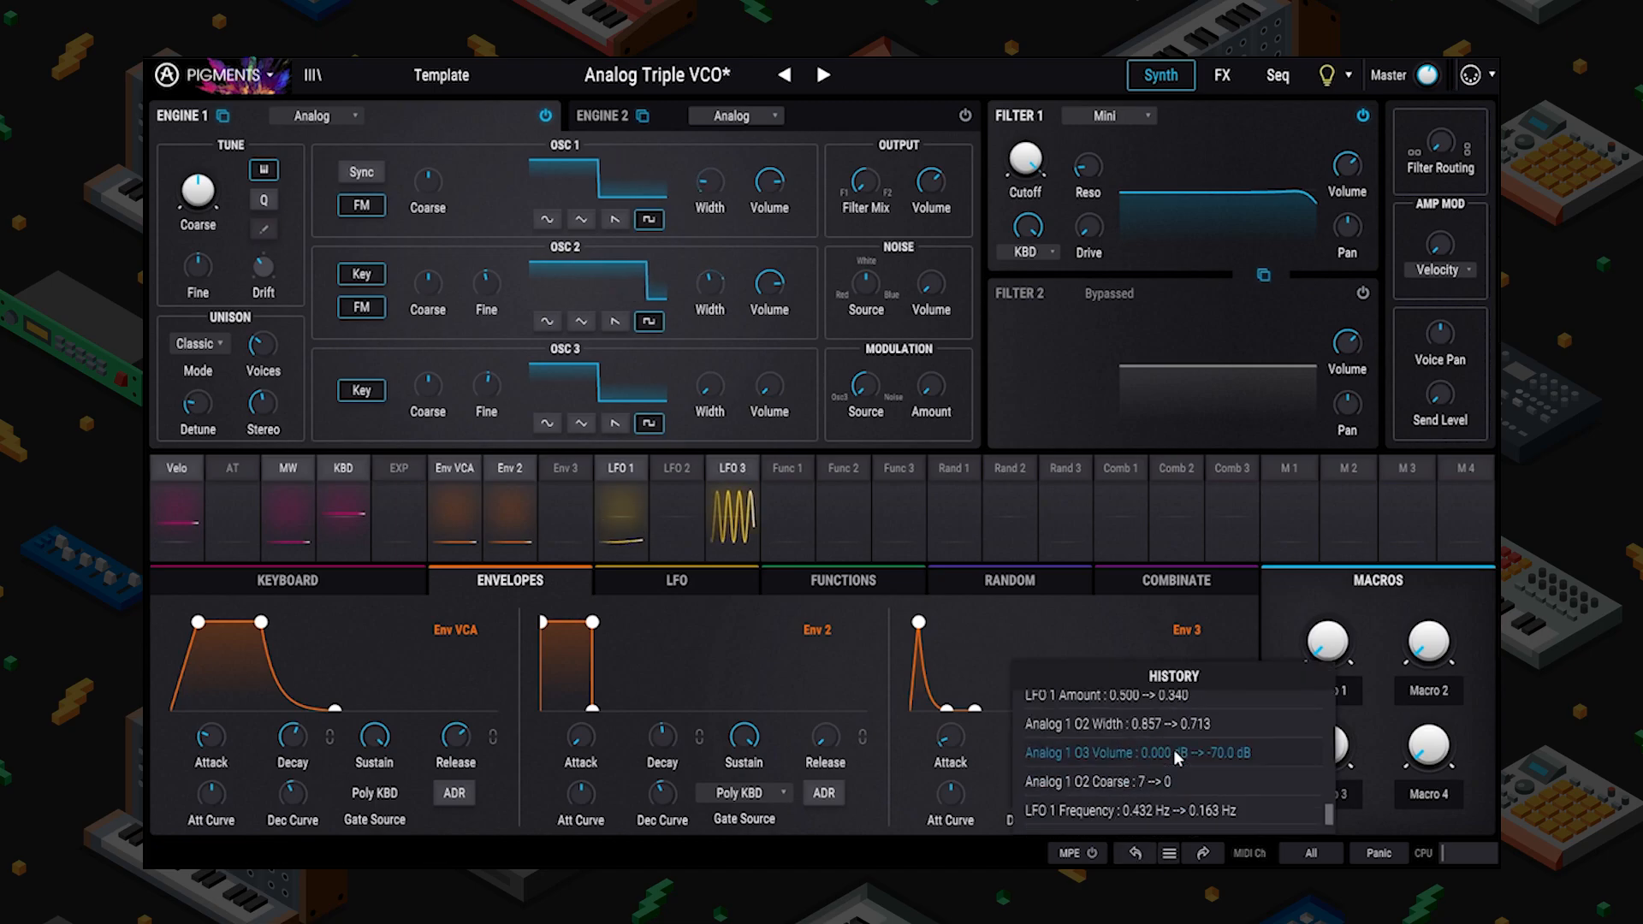
pyautogui.scroll(3, 1172, 759)
pyautogui.click(1169, 760)
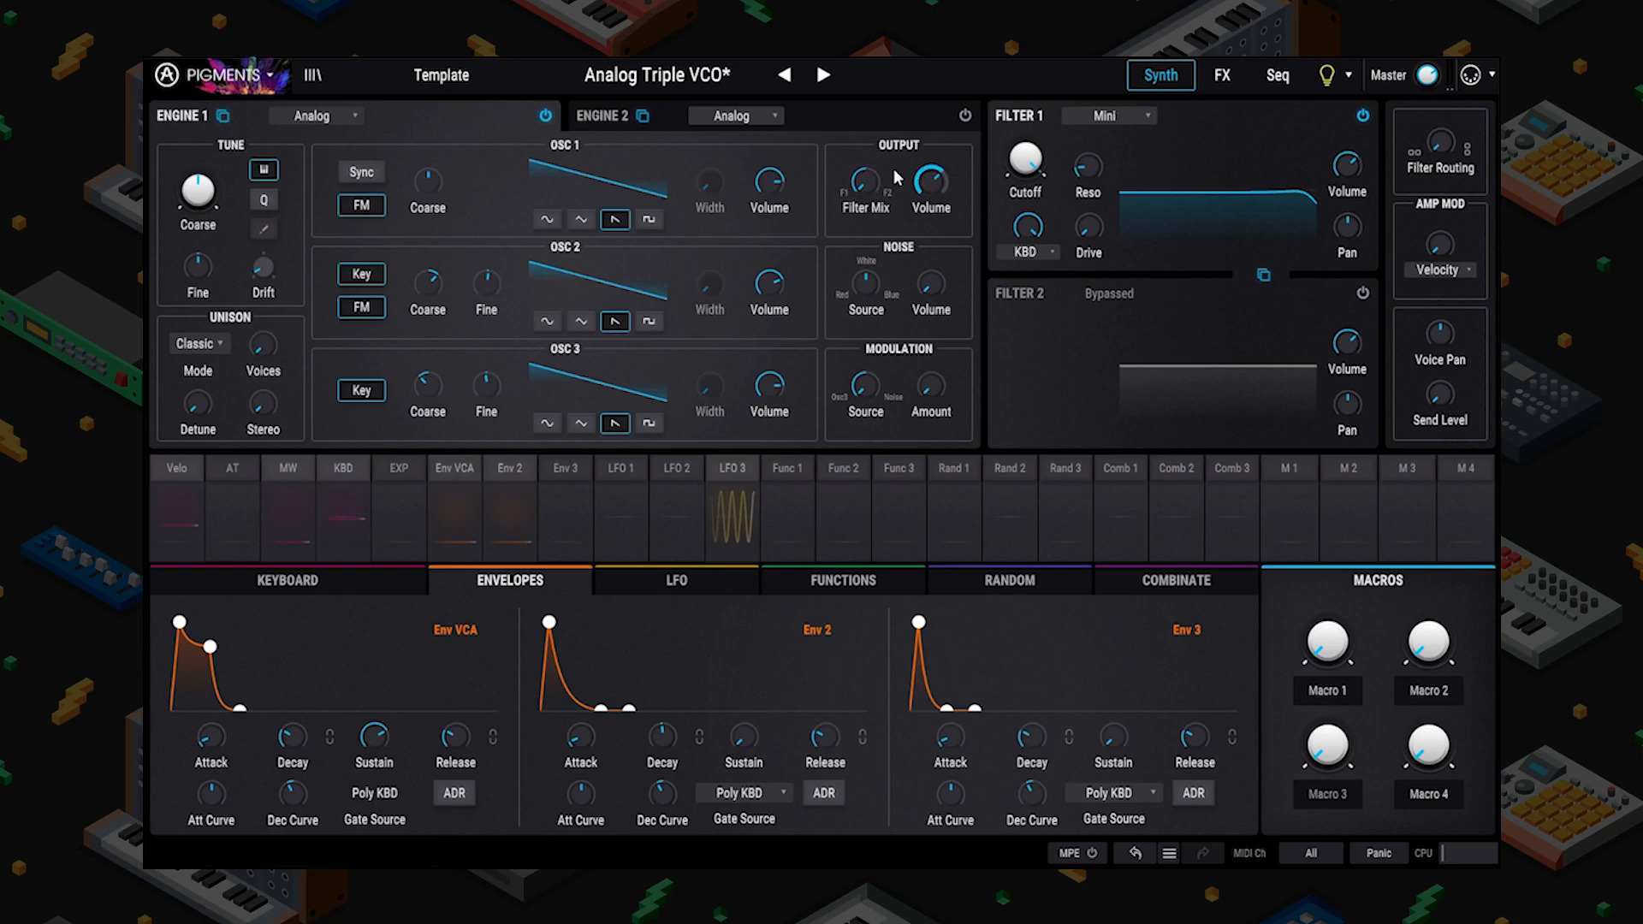
# Turn on Filter 2, set its type to SEM and turn its mode control to the notch response.
pyautogui.moveTo(862, 192)
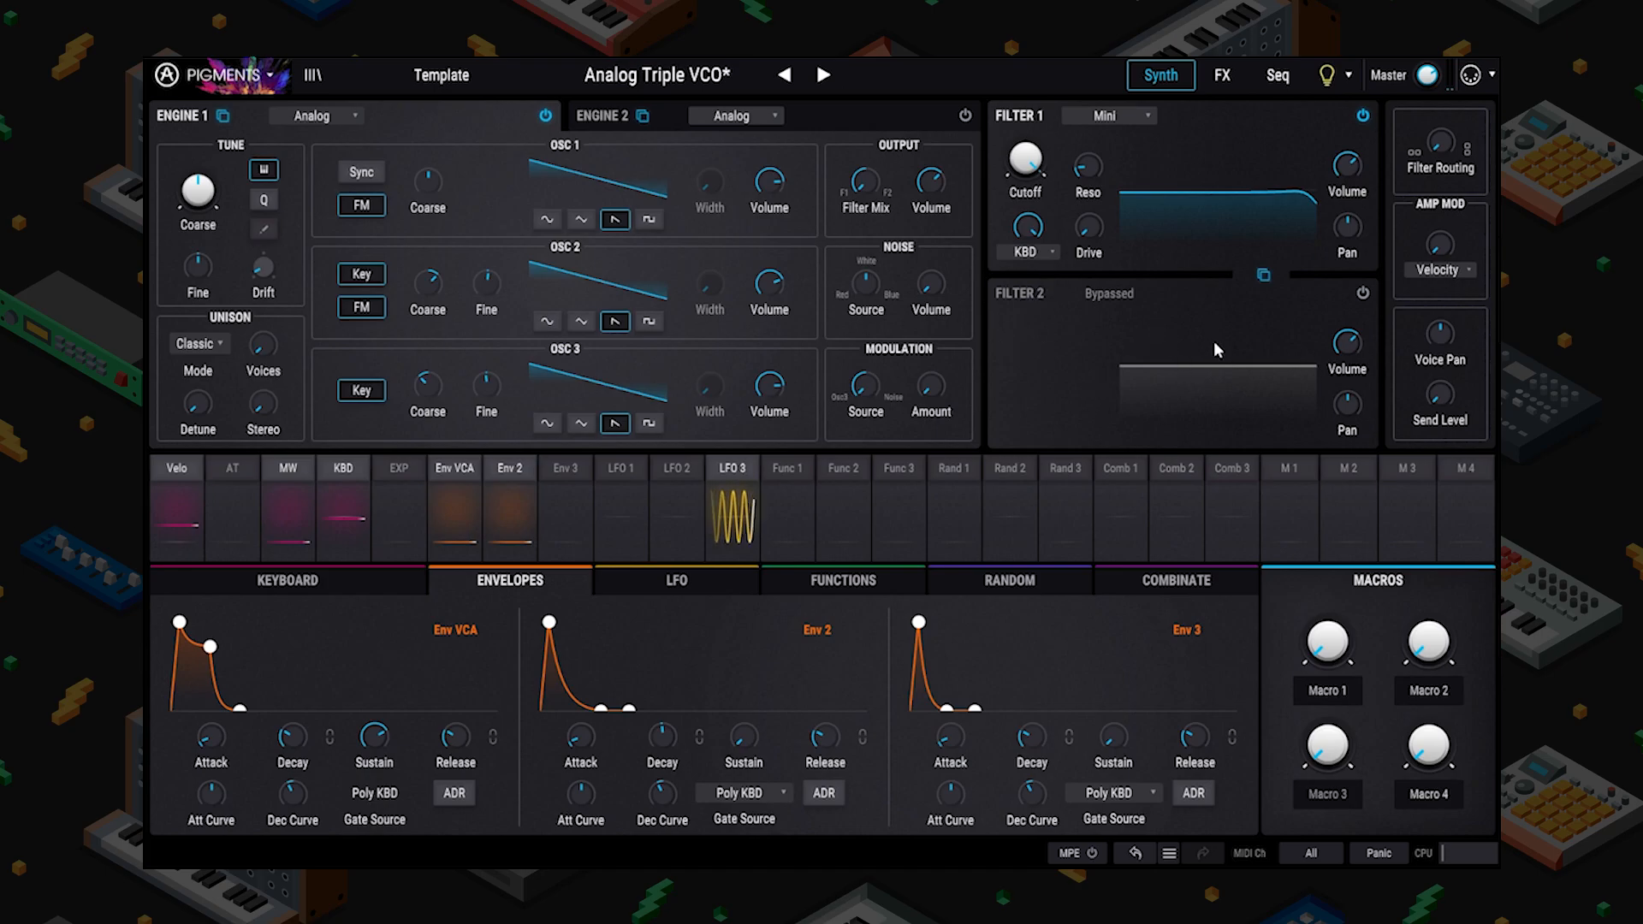
pyautogui.click(1363, 292)
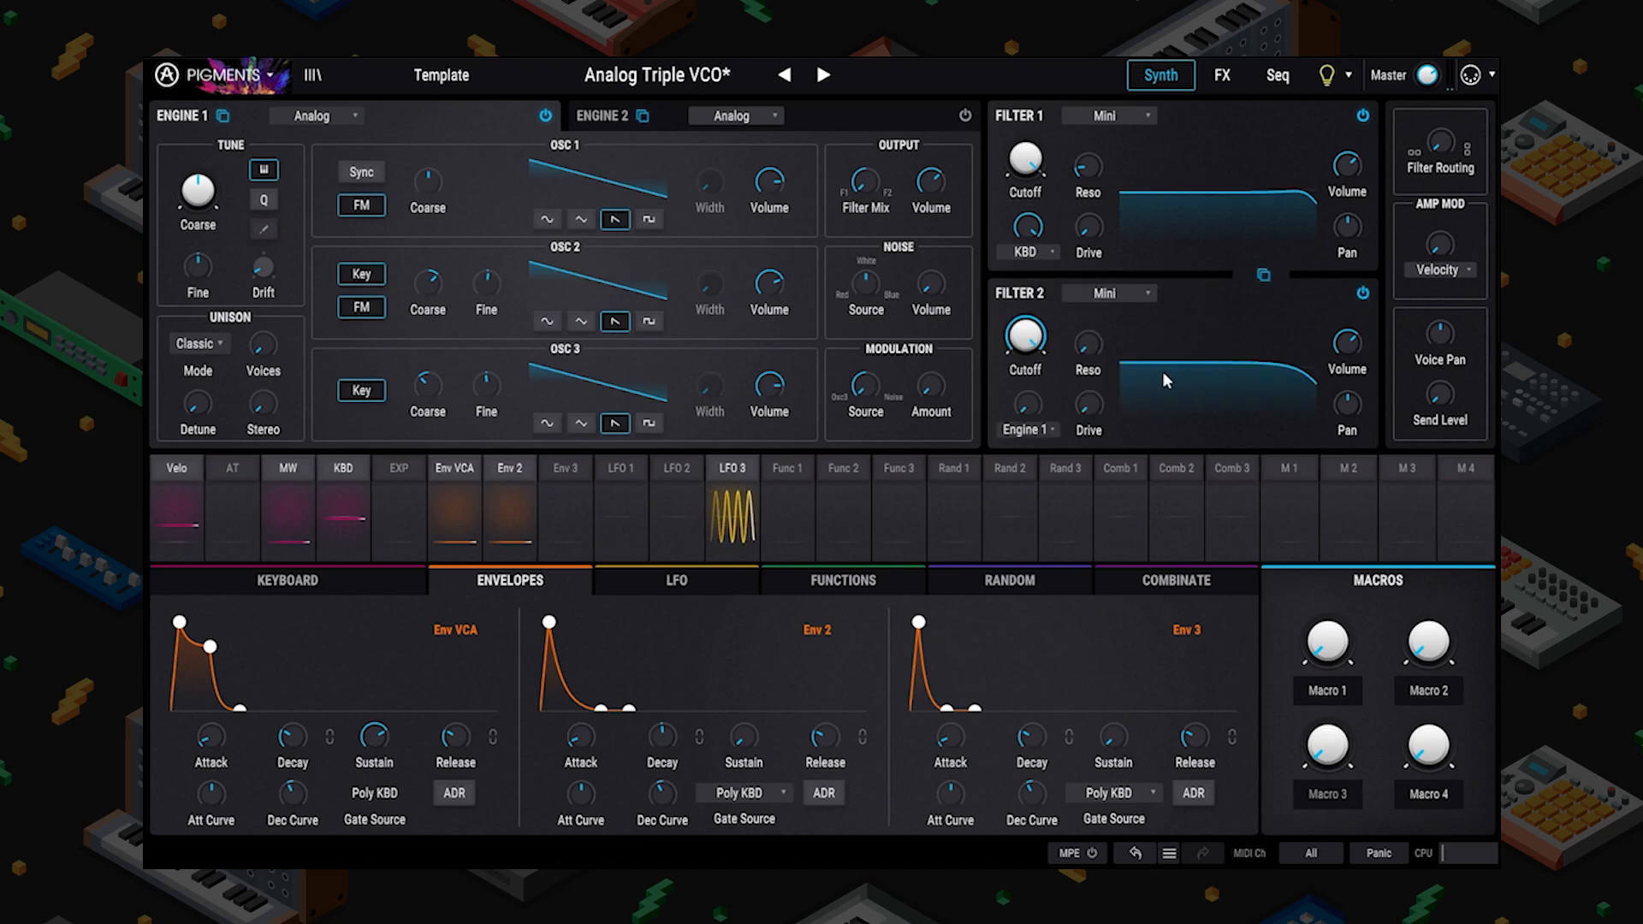
pyautogui.click(1132, 300)
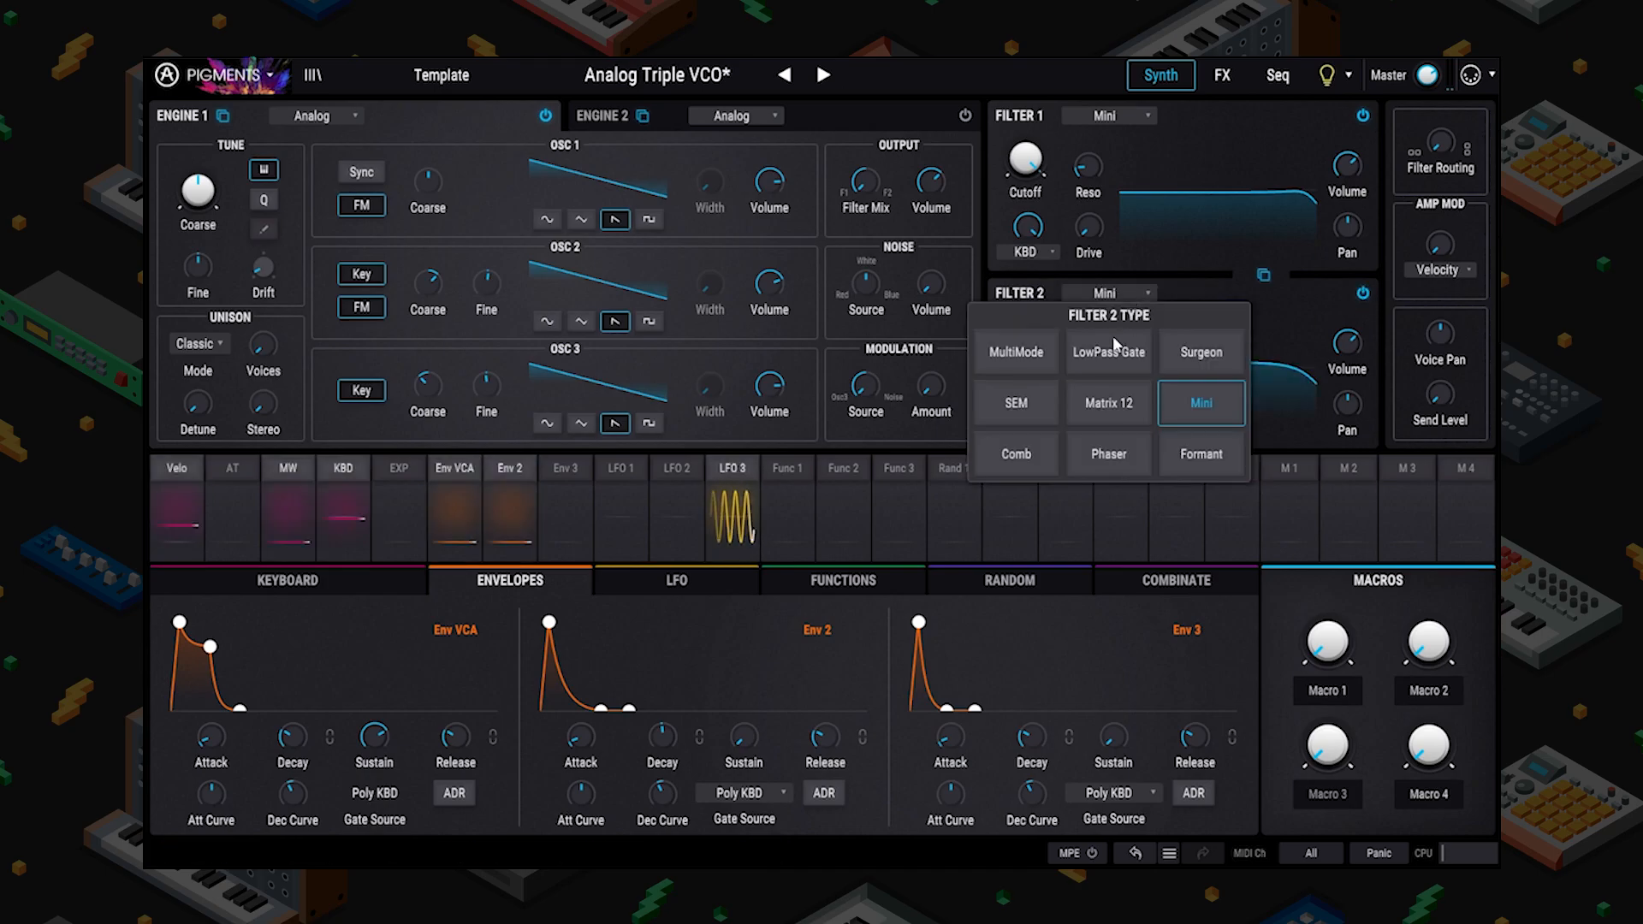
pyautogui.click(1011, 406)
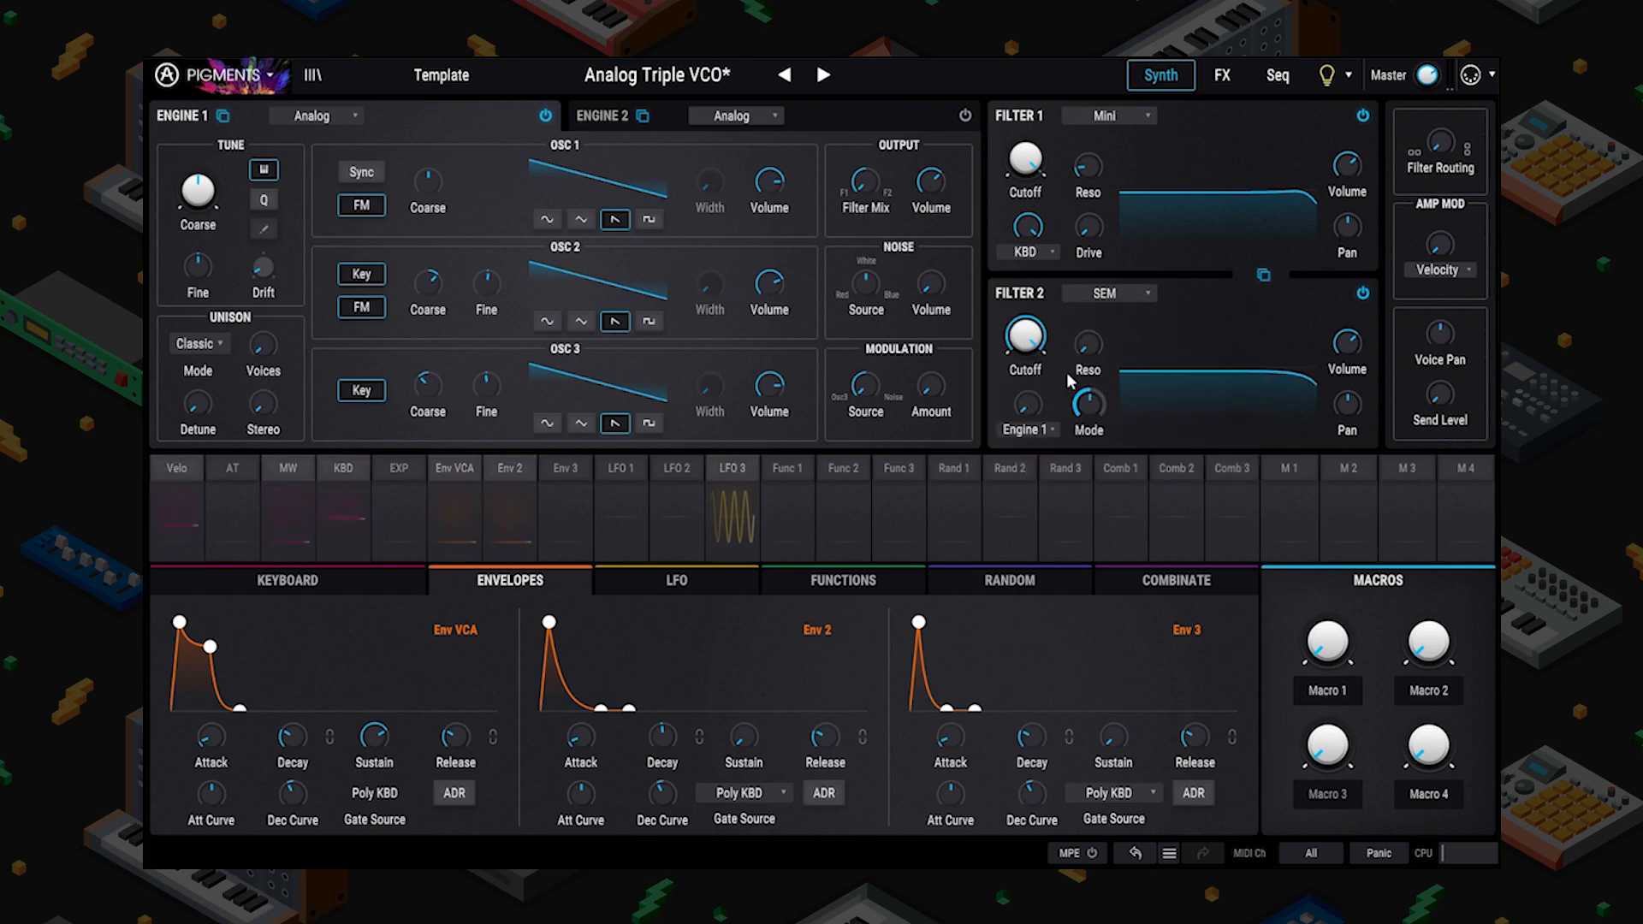
pyautogui.moveTo(1087, 402); pyautogui.dragTo(1115, 383)
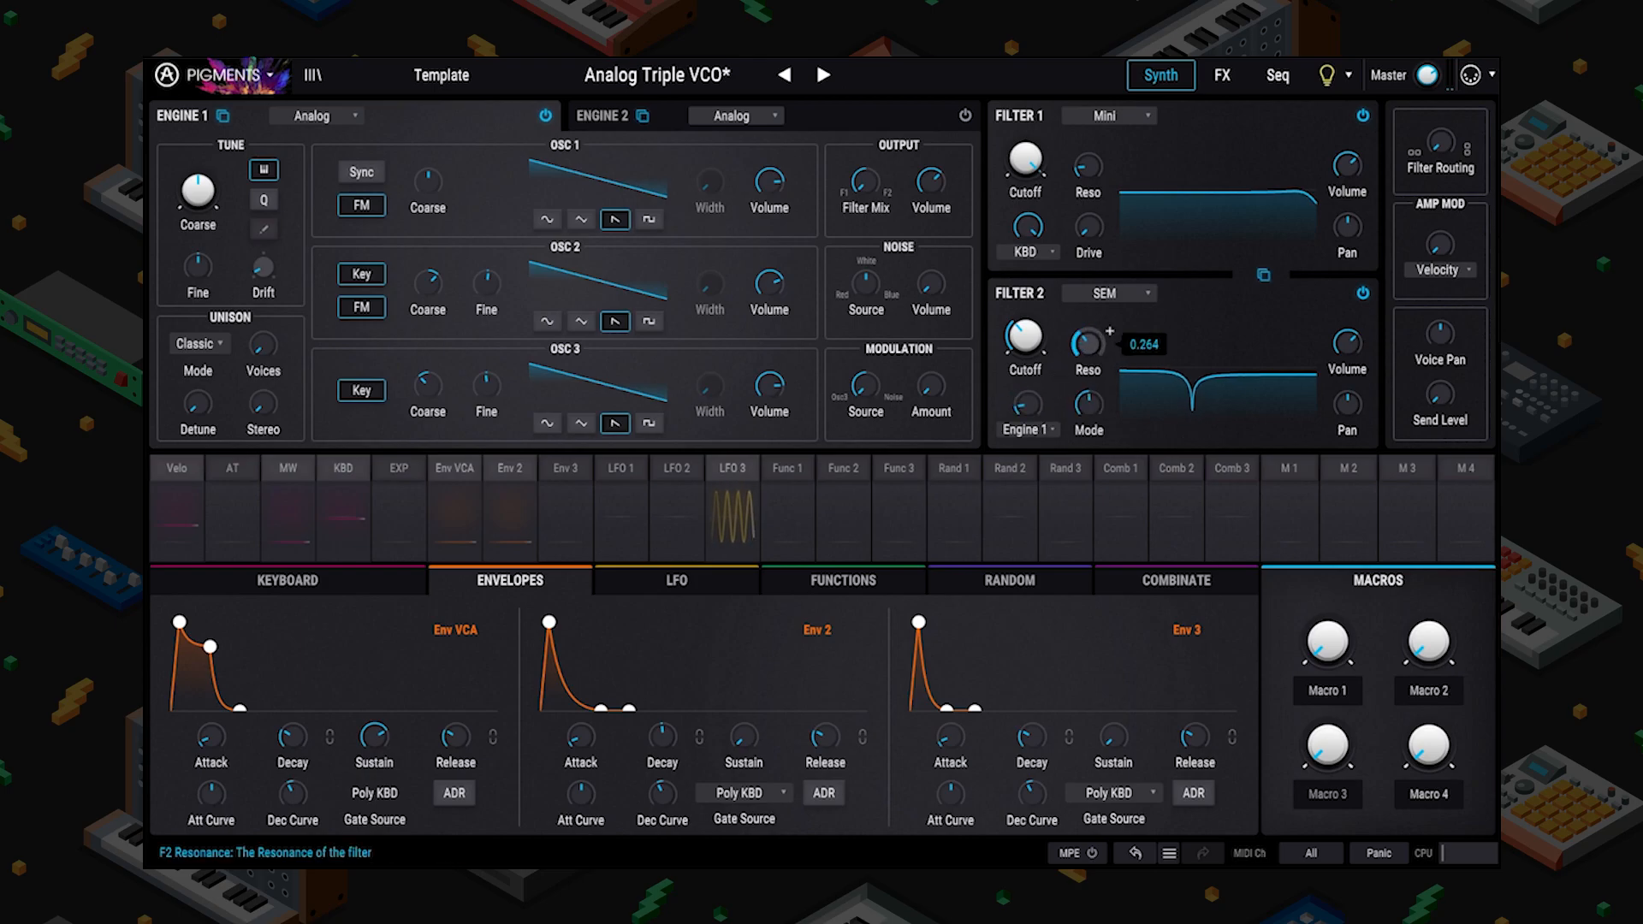
# Change Filter 2 to the Matrix 12 type in BP24 mode and sweep its cutoff up and back down.
pyautogui.click(1105, 293)
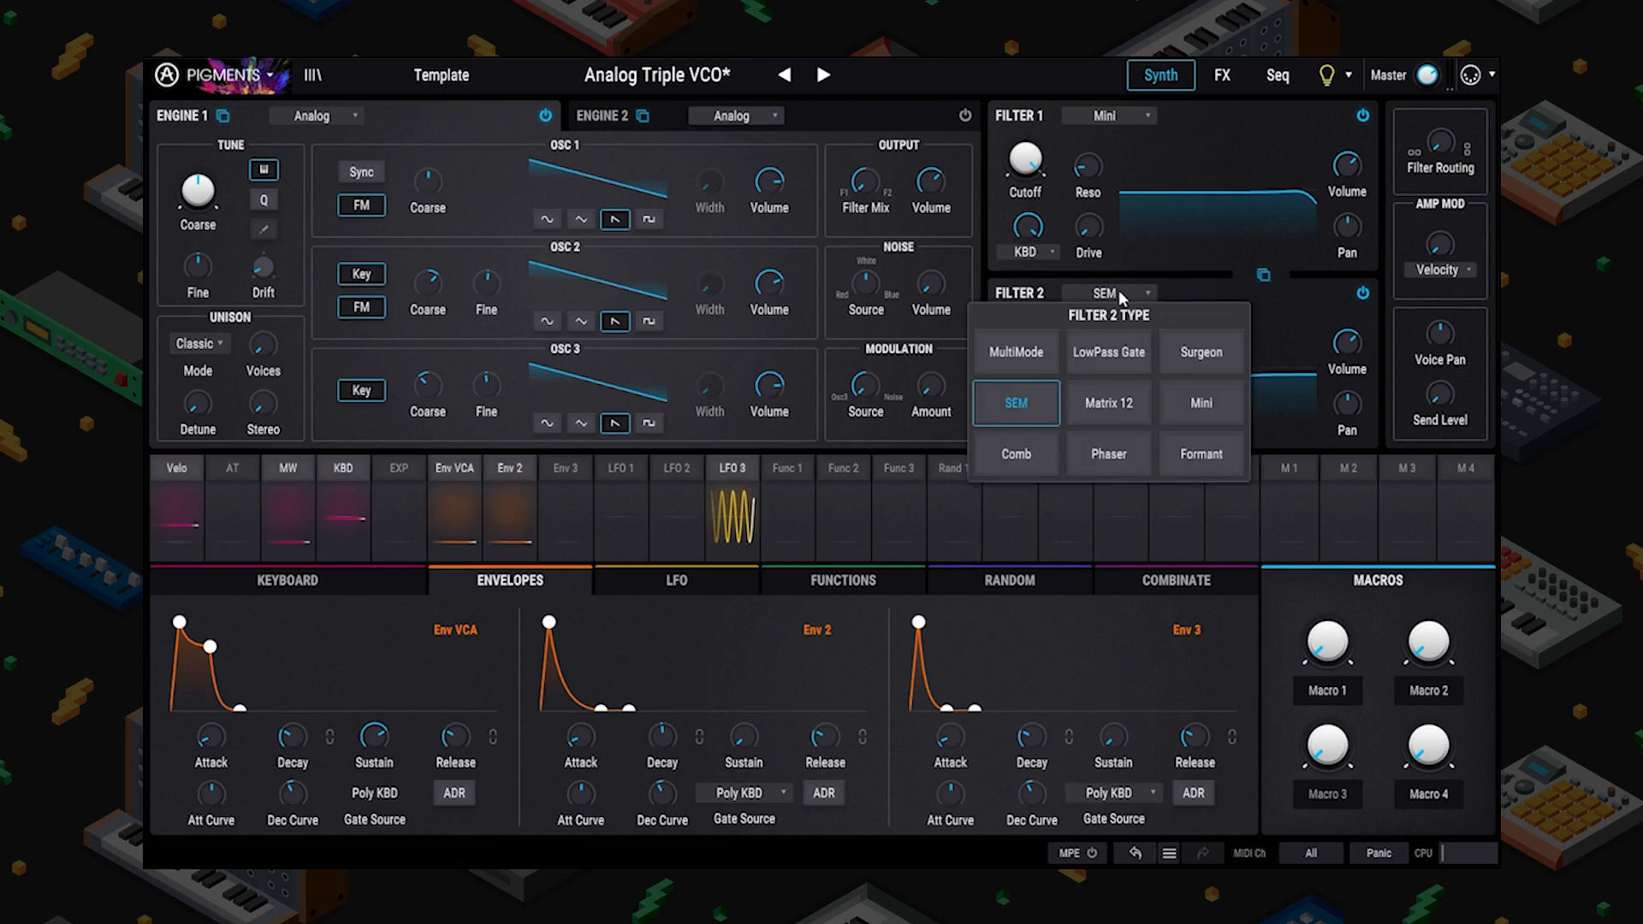
pyautogui.click(1091, 410)
pyautogui.click(1091, 408)
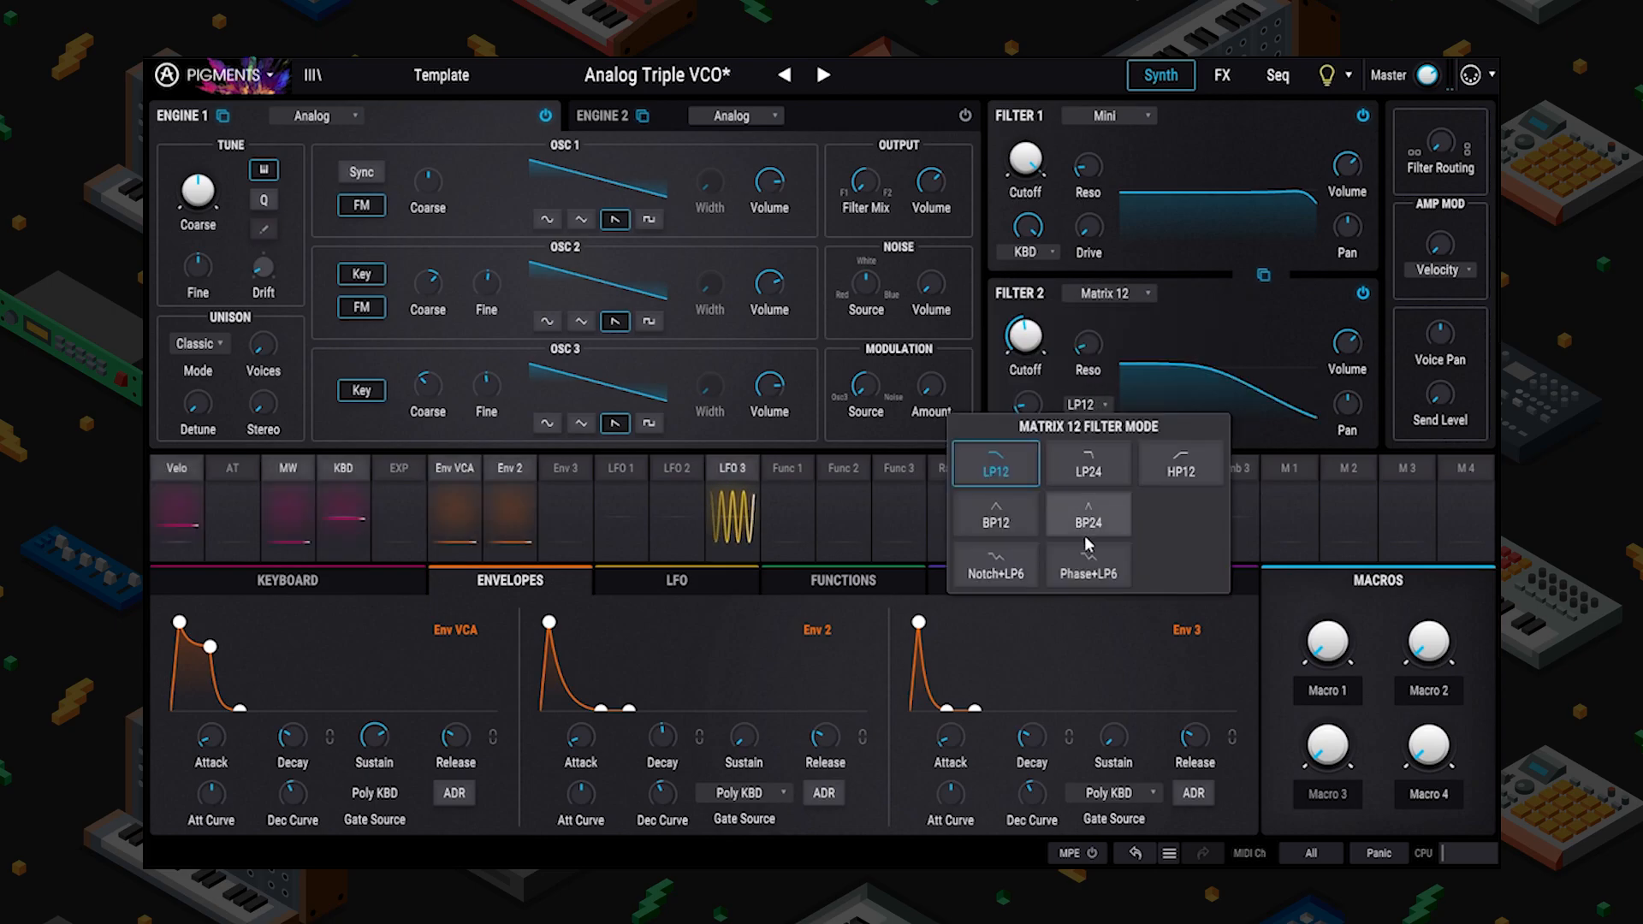
pyautogui.click(1084, 535)
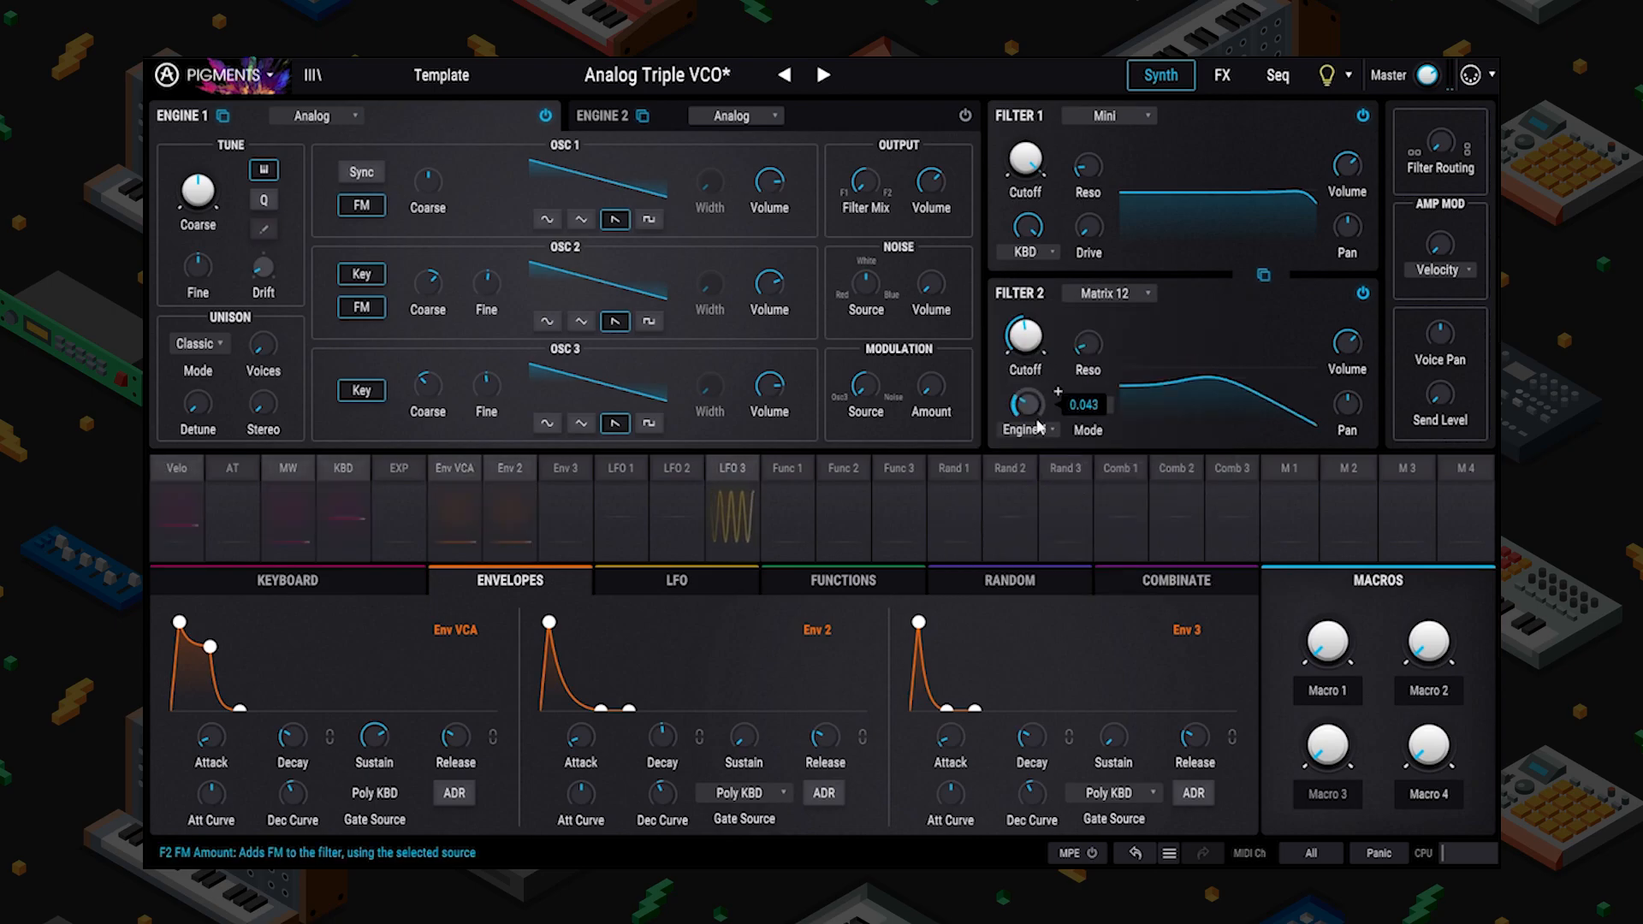
pyautogui.moveTo(1025, 336); pyautogui.dragTo(1024, 319)
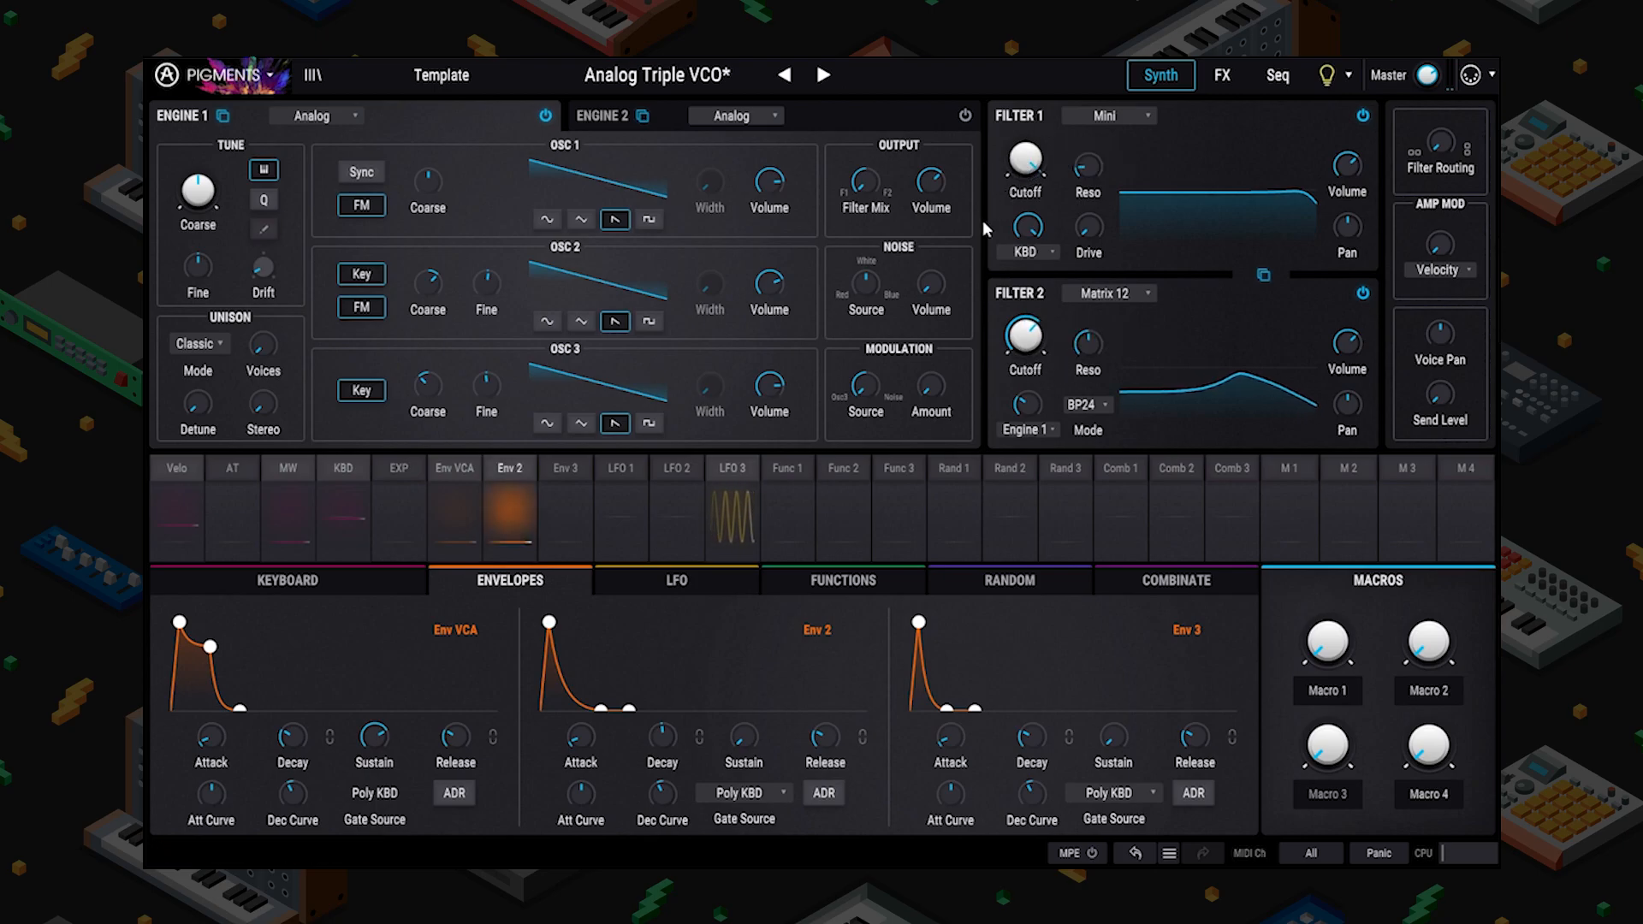
pyautogui.moveTo(1023, 347); pyautogui.dragTo(1023, 356)
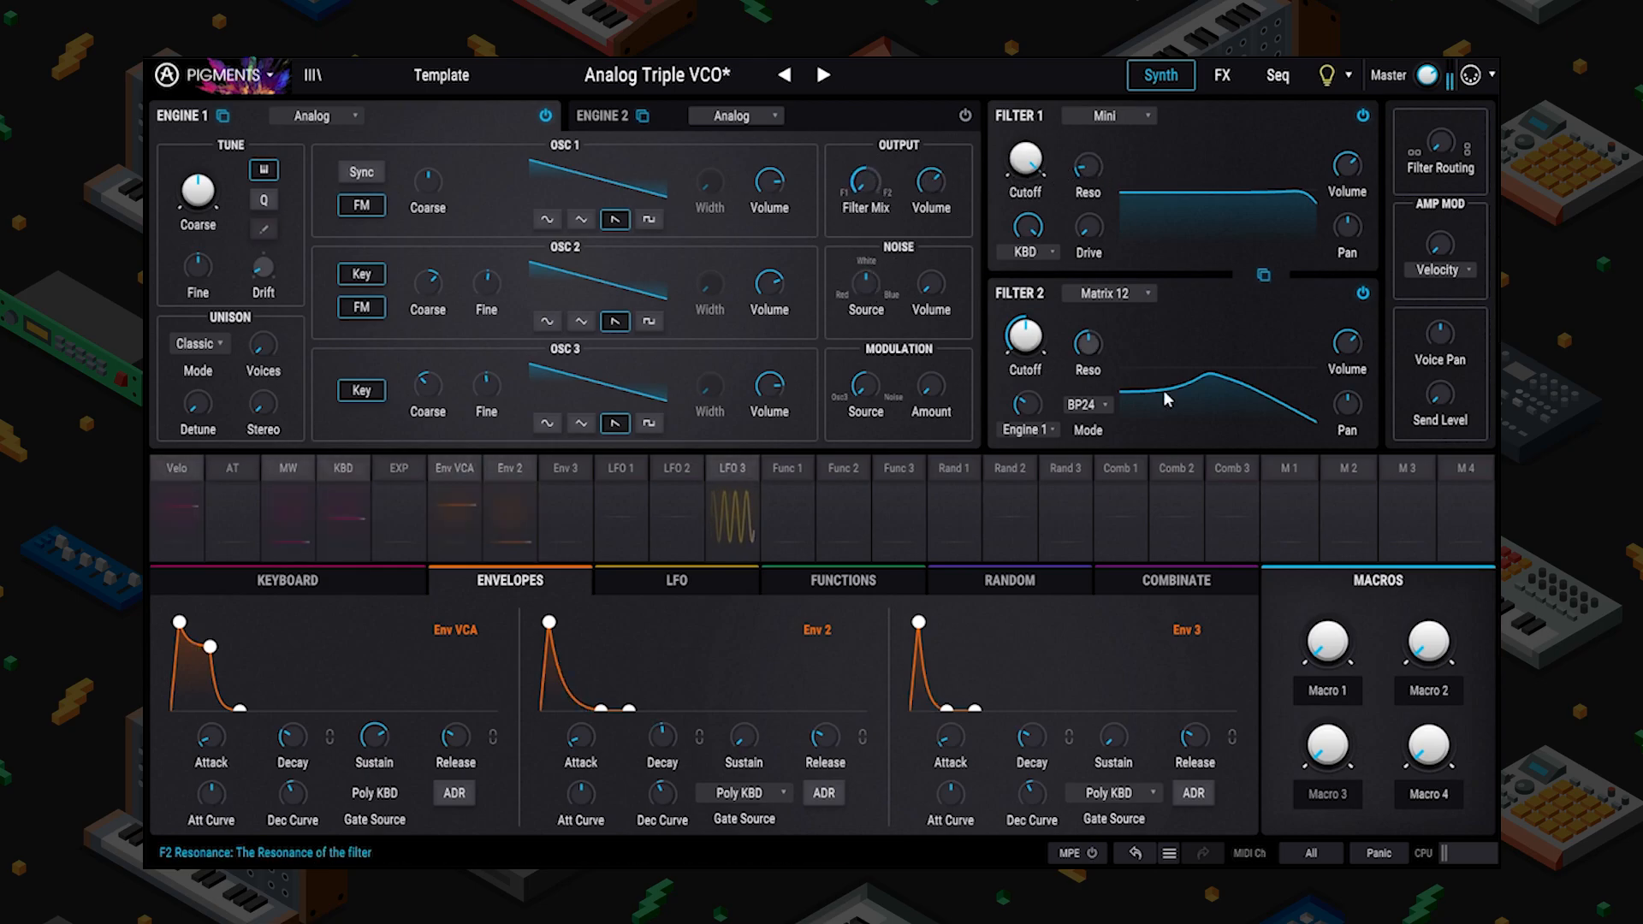
# Compare the sound with Filter 2 bypassed and active, leaving the filter switched on.
pyautogui.click(1361, 294)
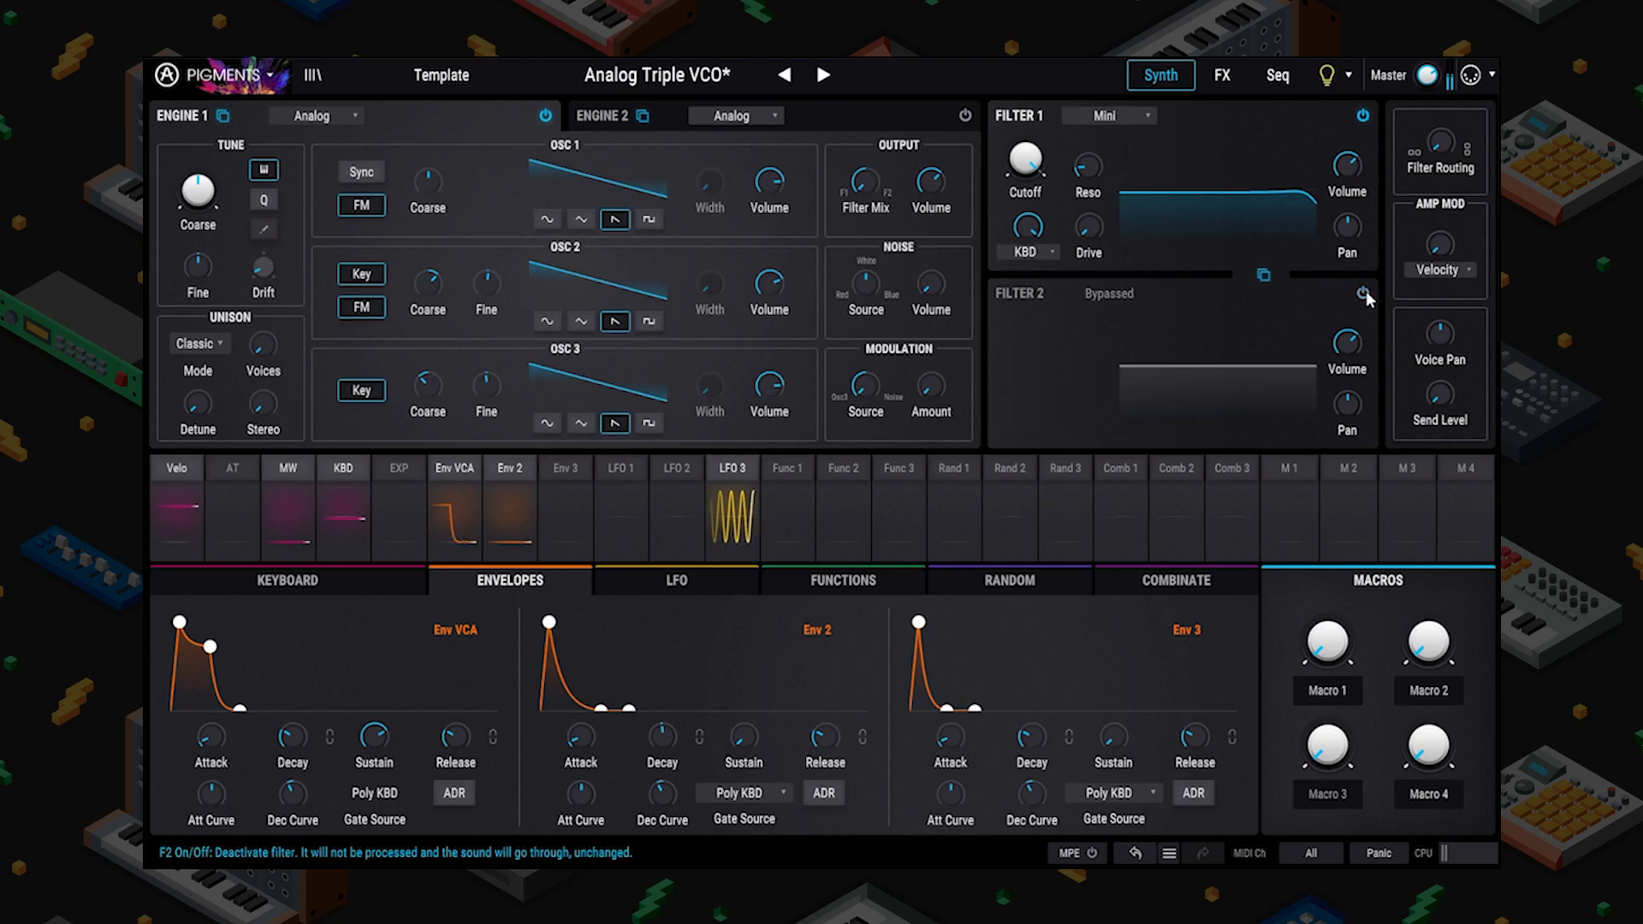
pyautogui.doubleClick(1363, 293)
pyautogui.click(1363, 293)
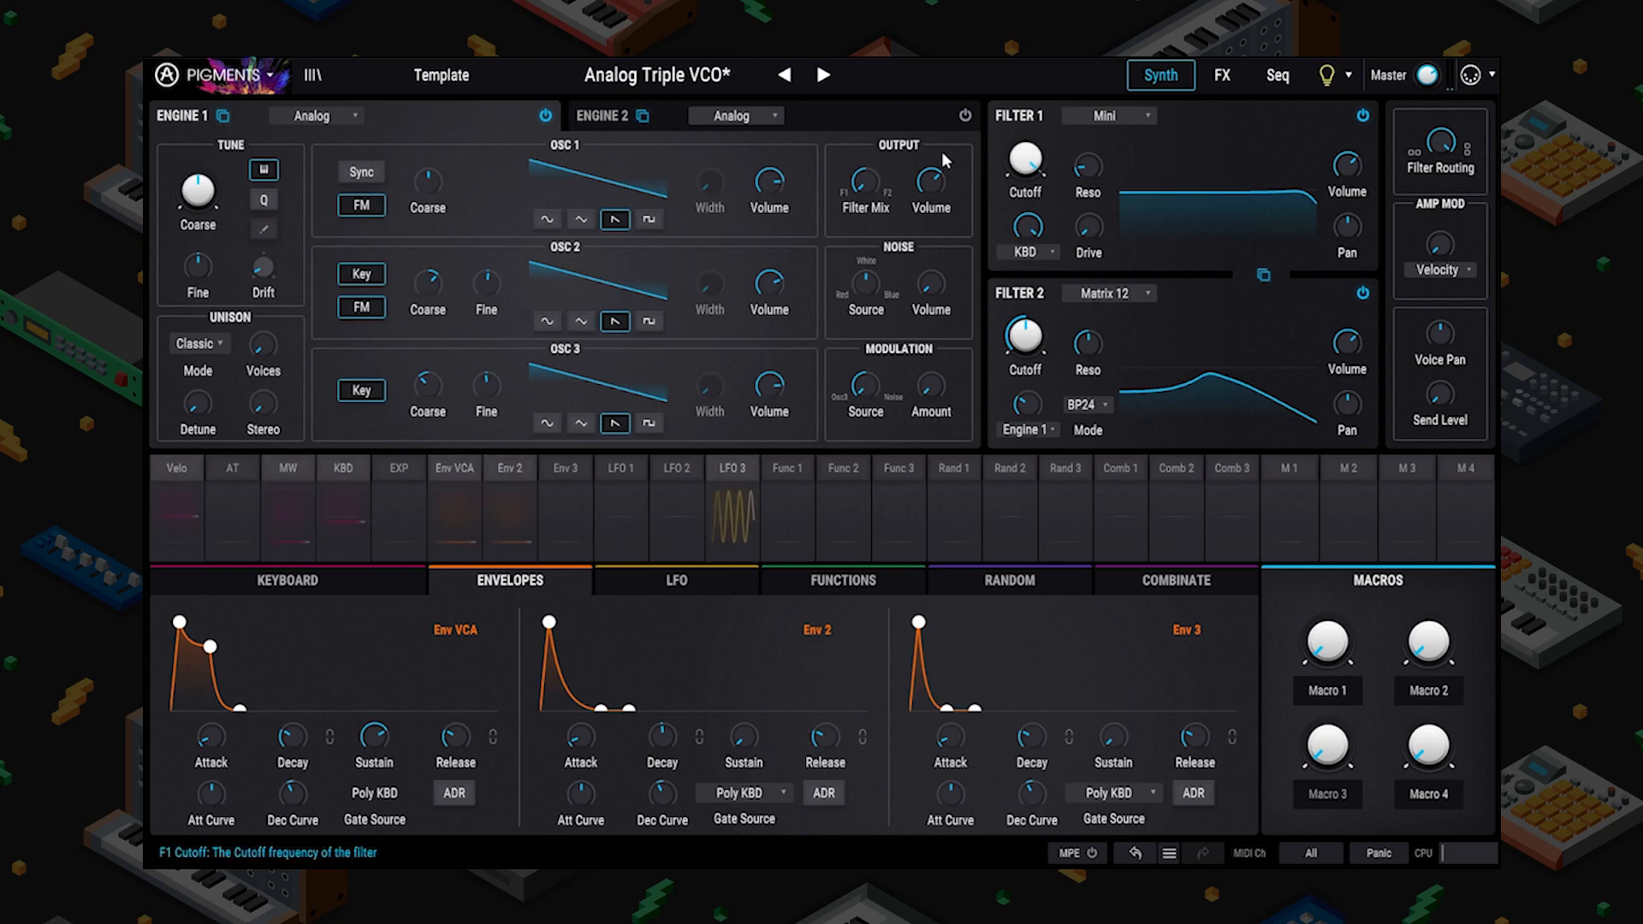
# Try Engine 1's filter mix towards Filter 2 and balance it evenly between both filters.
pyautogui.moveTo(863, 176)
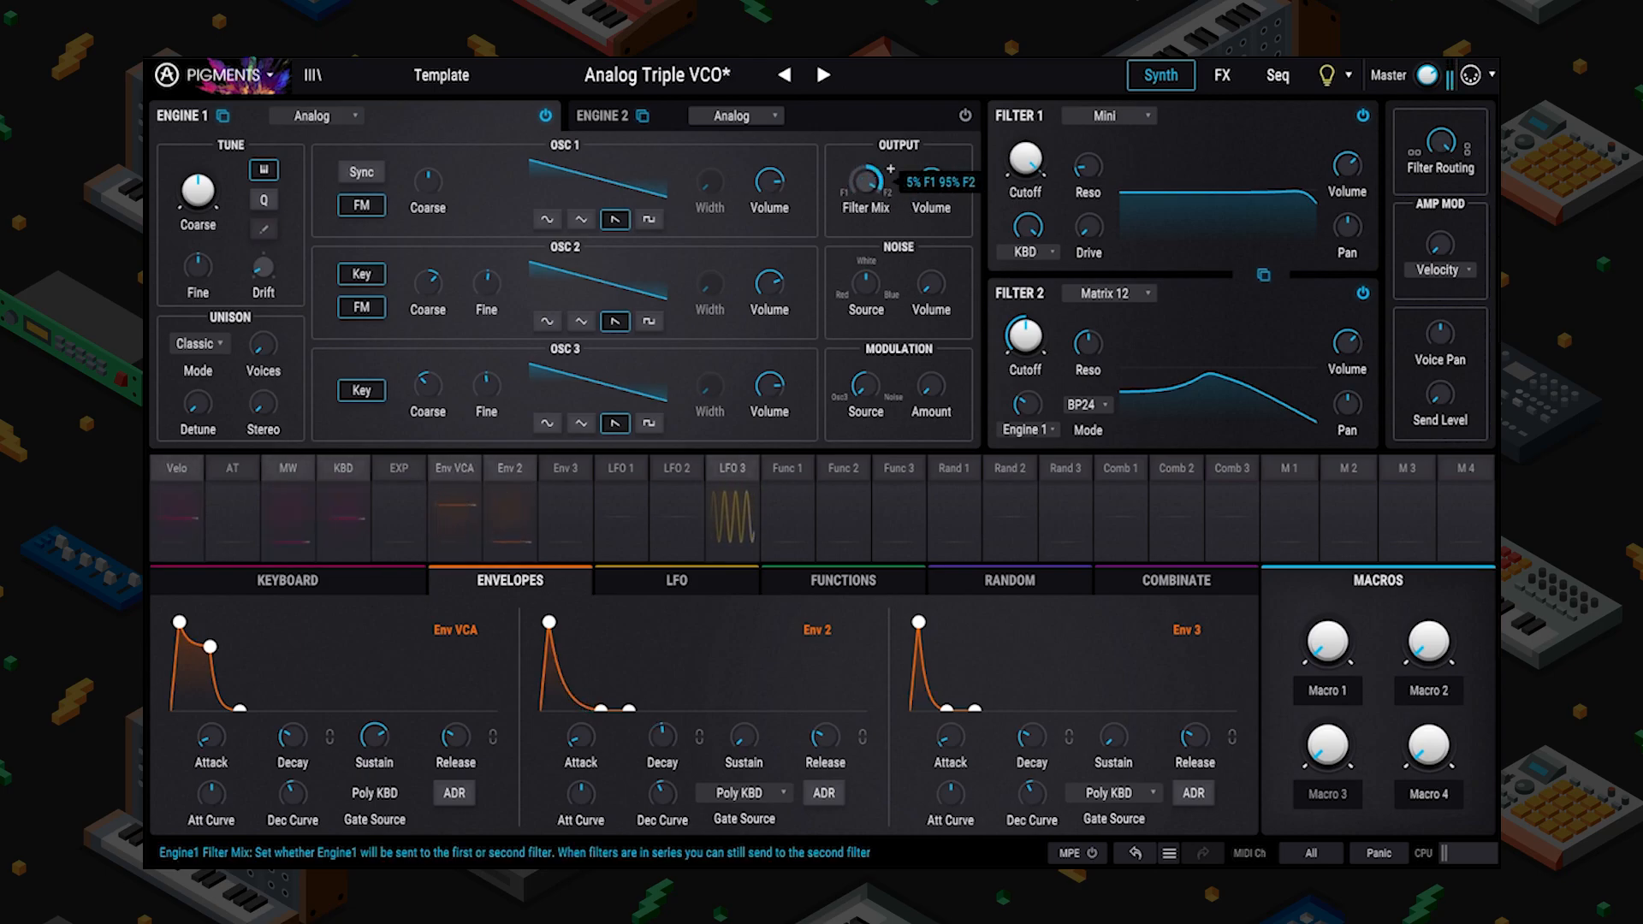
pyautogui.moveTo(864, 180); pyautogui.dragTo(865, 205)
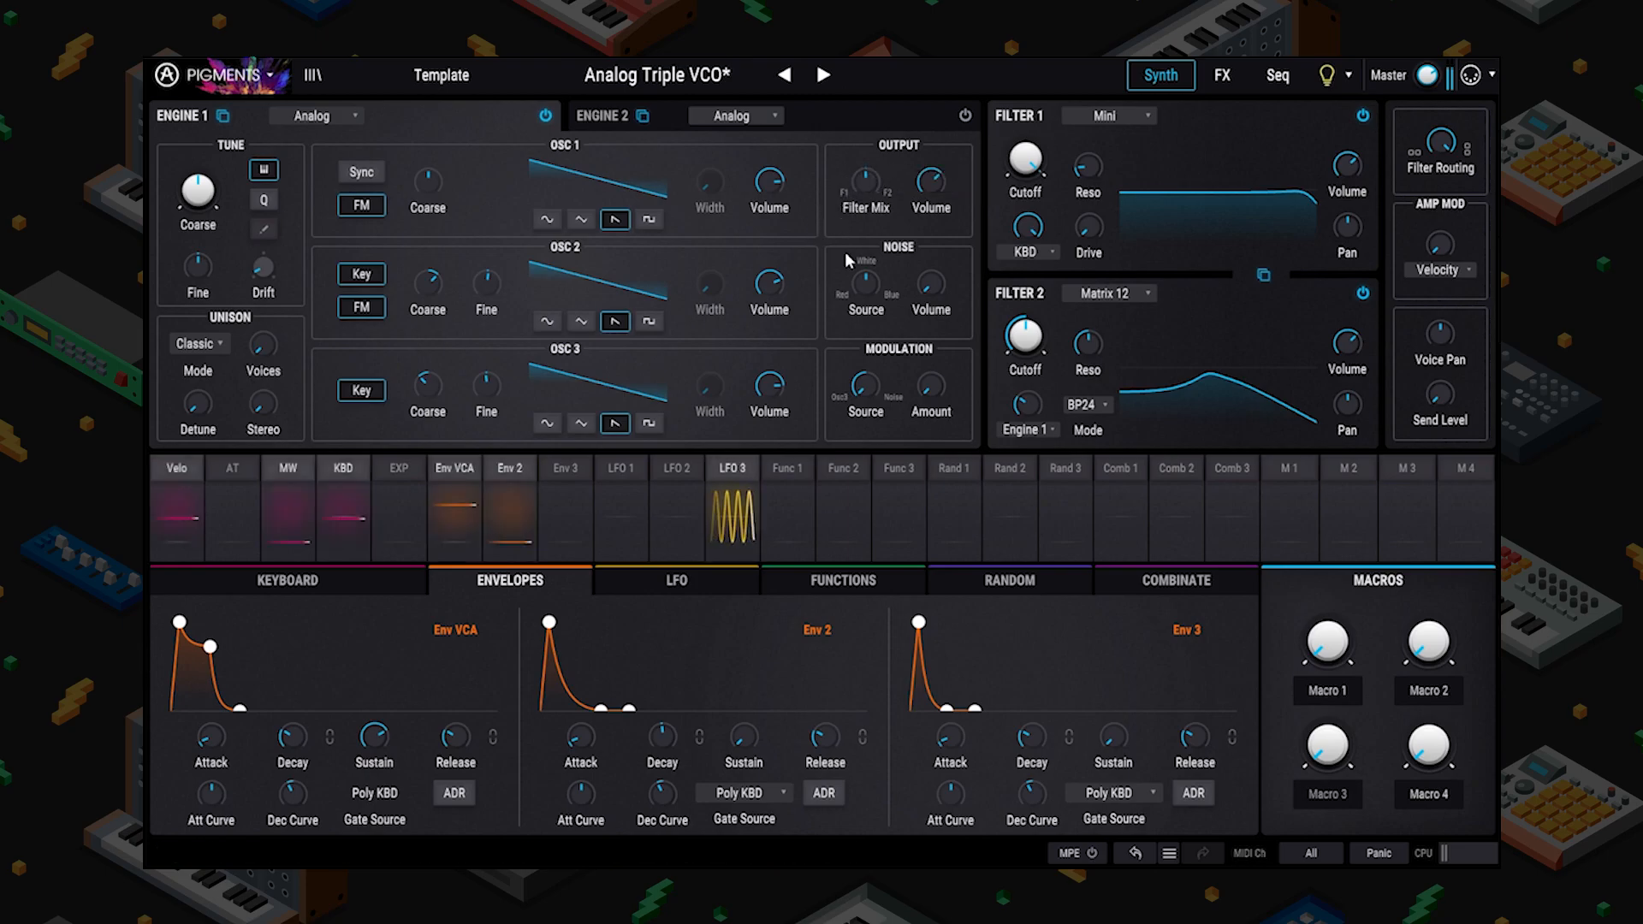
pyautogui.moveTo(888, 164); pyautogui.dragTo(890, 168)
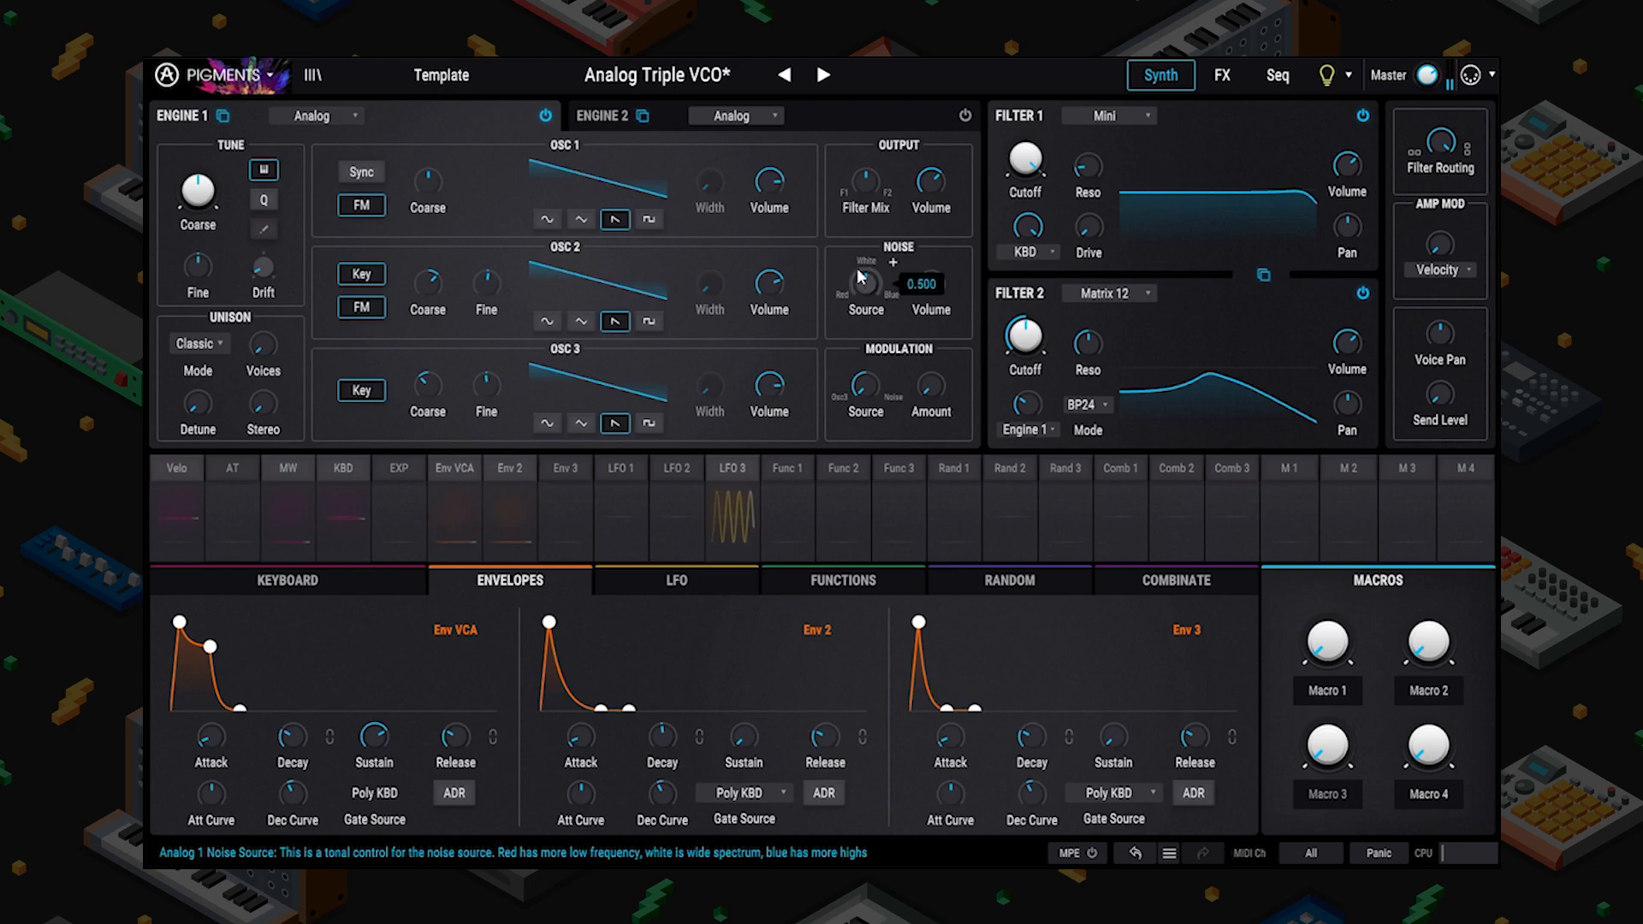
# Compare the Engine 1 and Engine 2 oscillator pages.
pyautogui.click(603, 120)
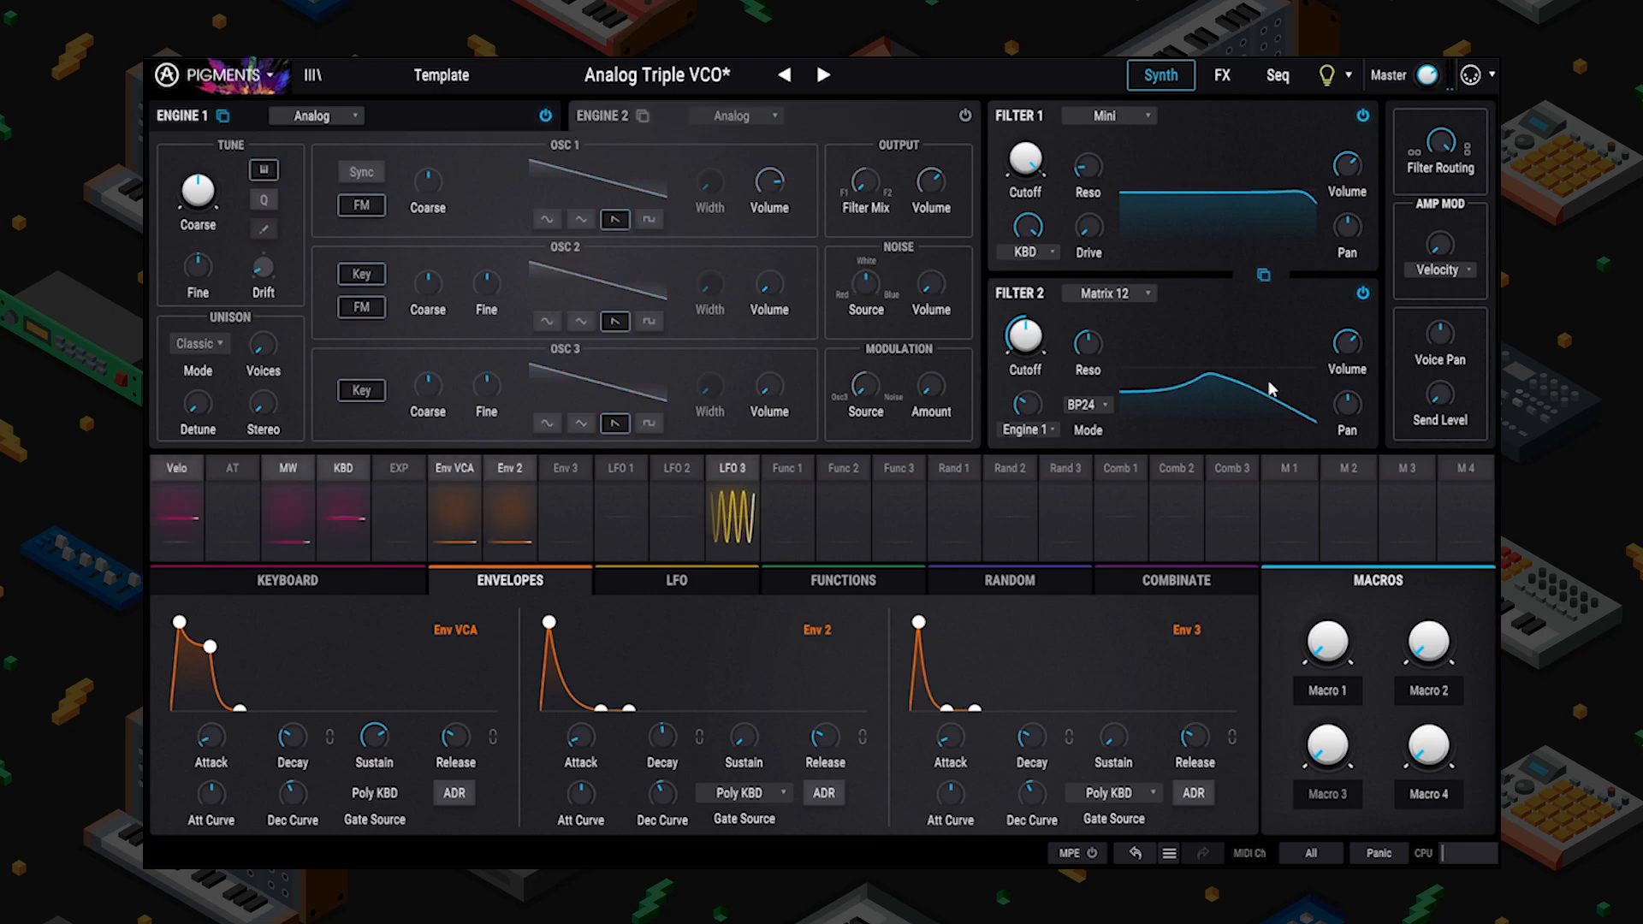
pyautogui.click(376, 113)
pyautogui.click(633, 118)
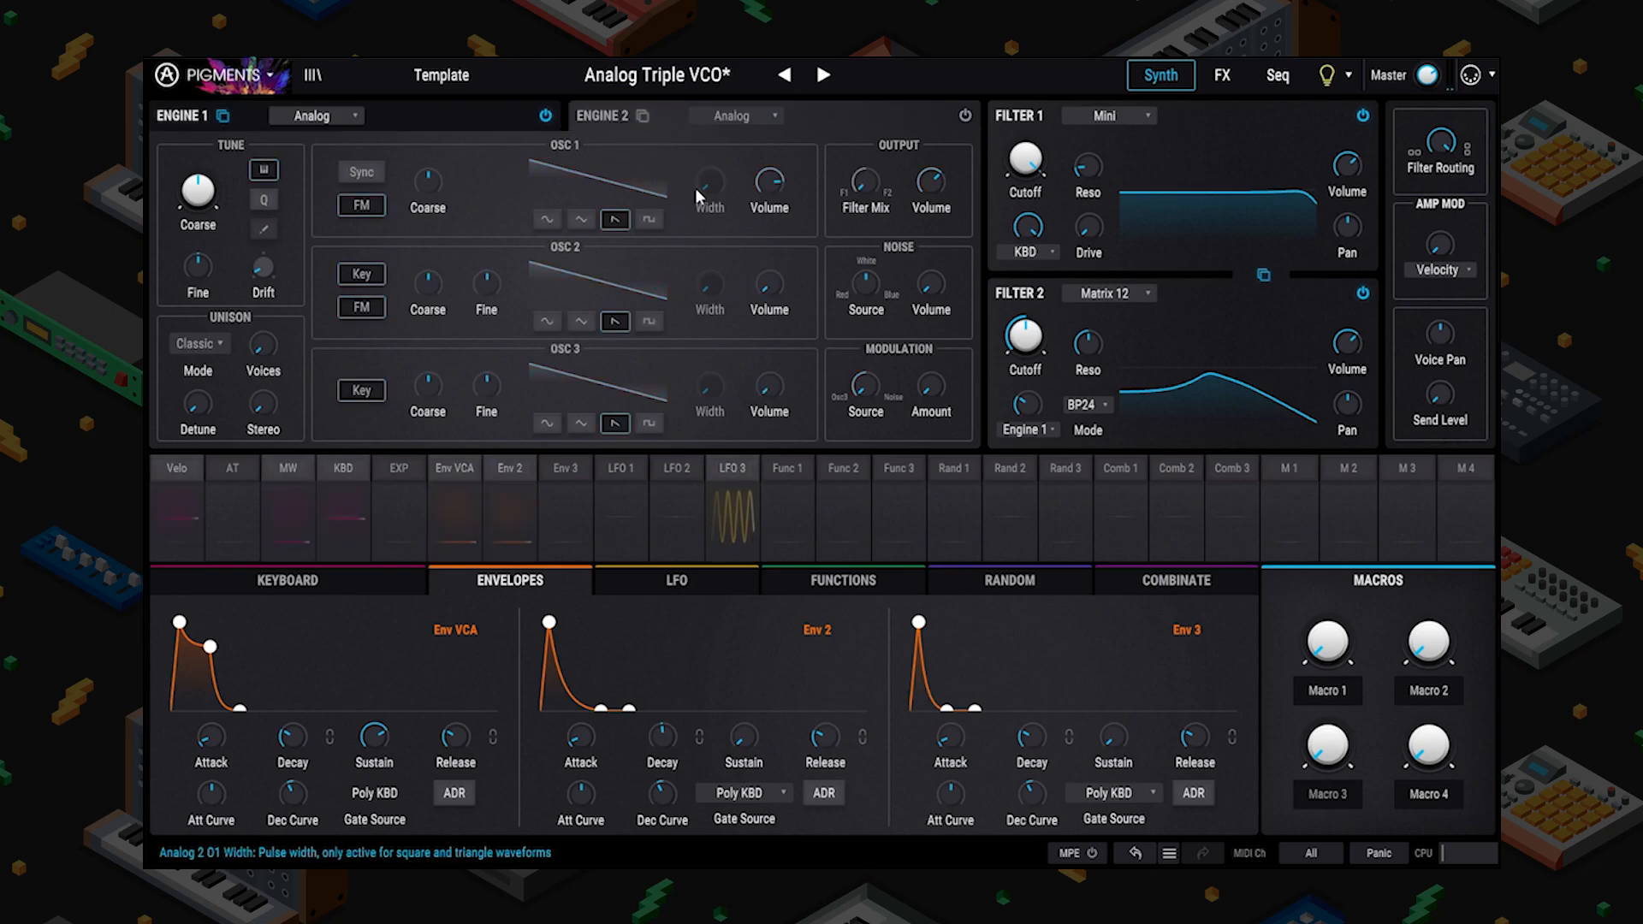
pyautogui.click(629, 116)
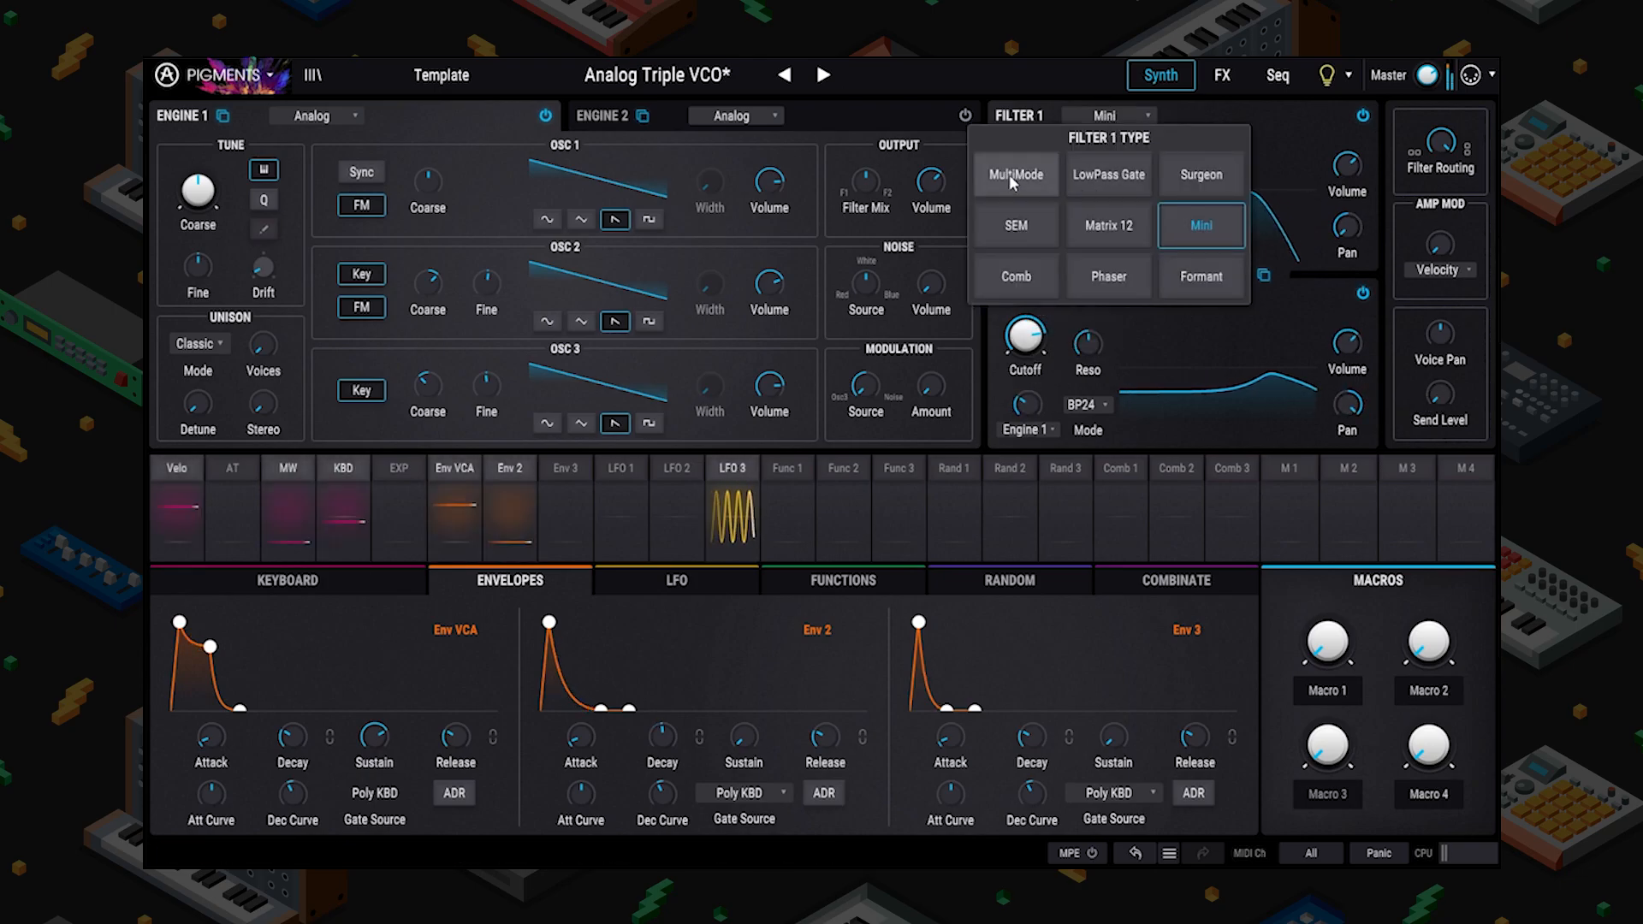
# Change Filter 1 to the MultiMode type in BP12 mode.
pyautogui.click(1024, 175)
pyautogui.click(1085, 228)
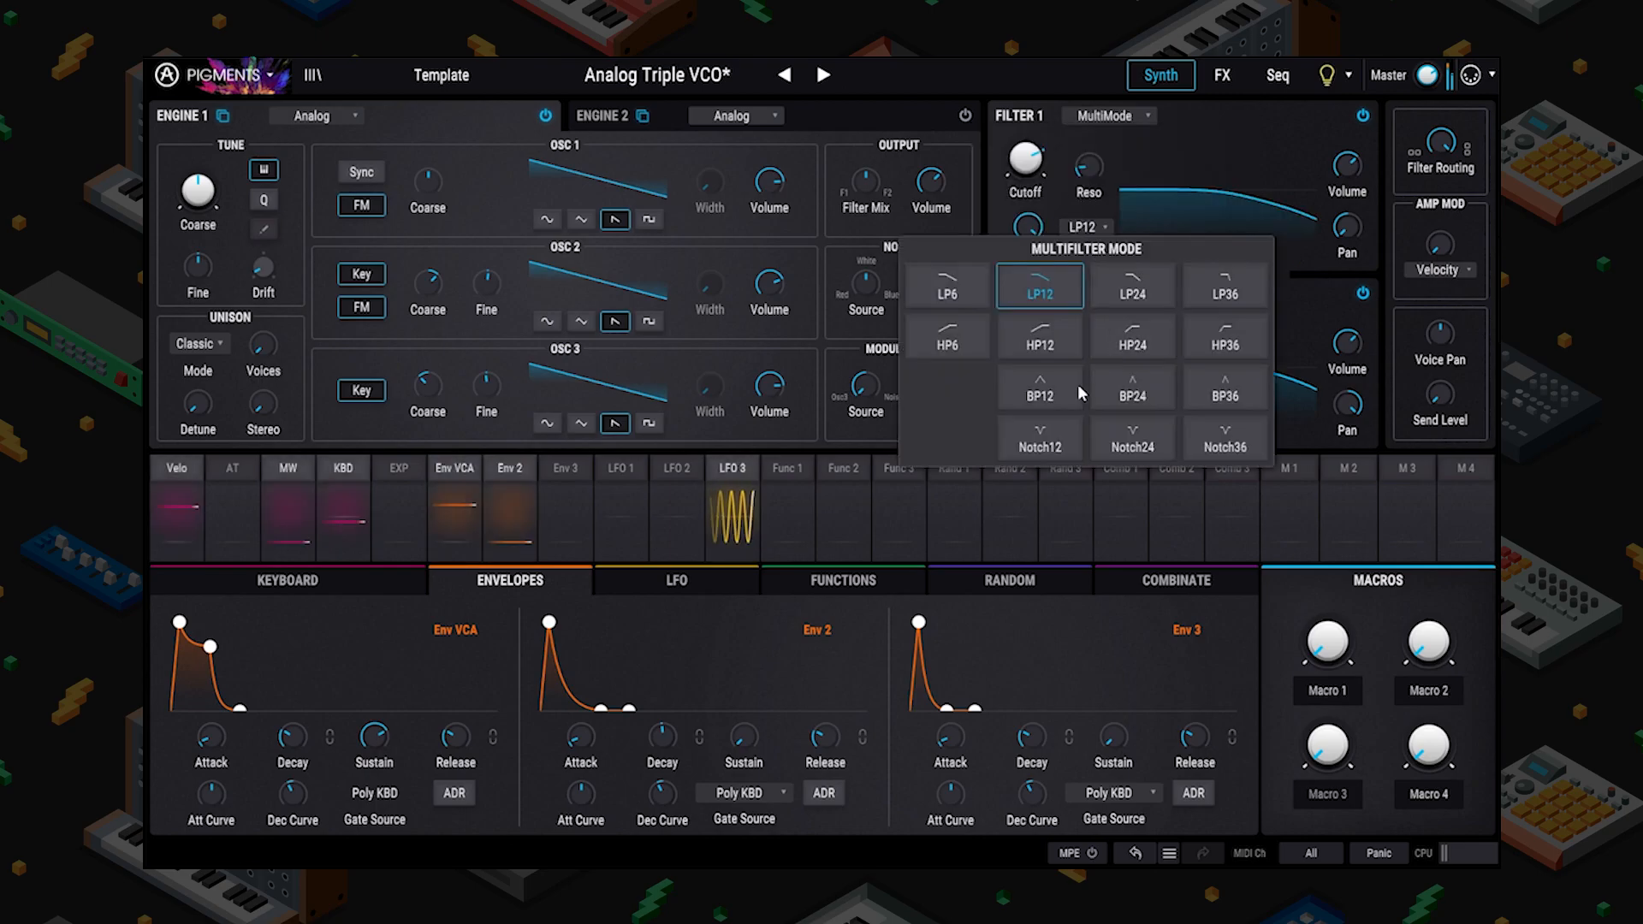
pyautogui.click(1087, 376)
# Modulate Filter 1's cutoff with LFO 2 at 0.19 and Filter 2's cutoff with LFO 3.
pyautogui.click(676, 580)
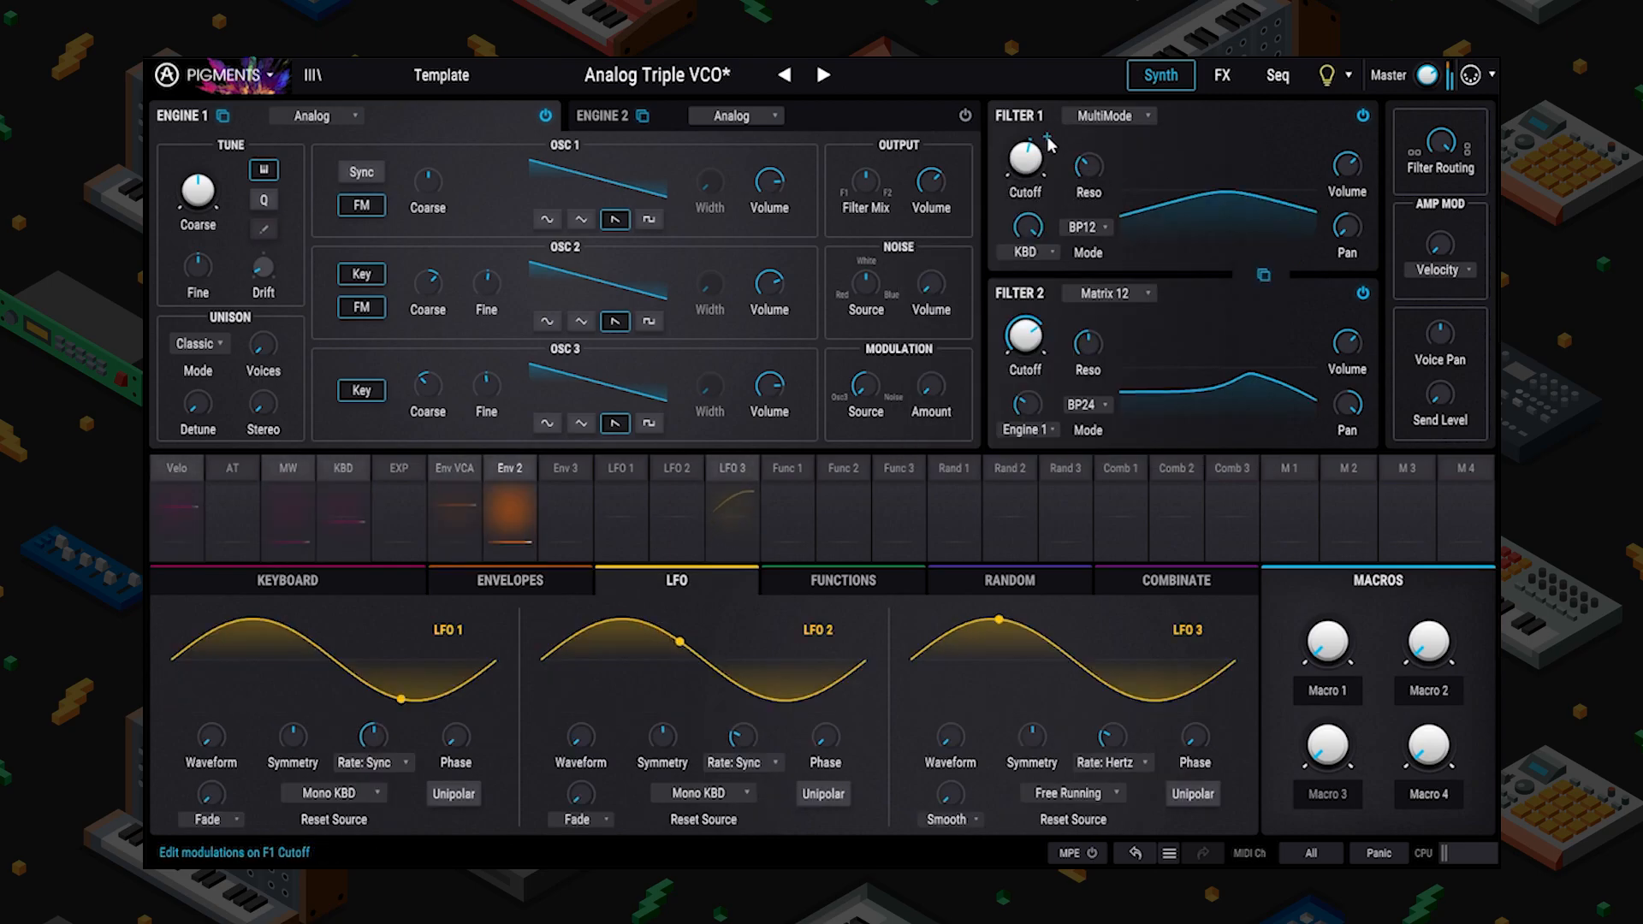
pyautogui.click(1026, 160)
pyautogui.moveTo(668, 515); pyautogui.dragTo(668, 497)
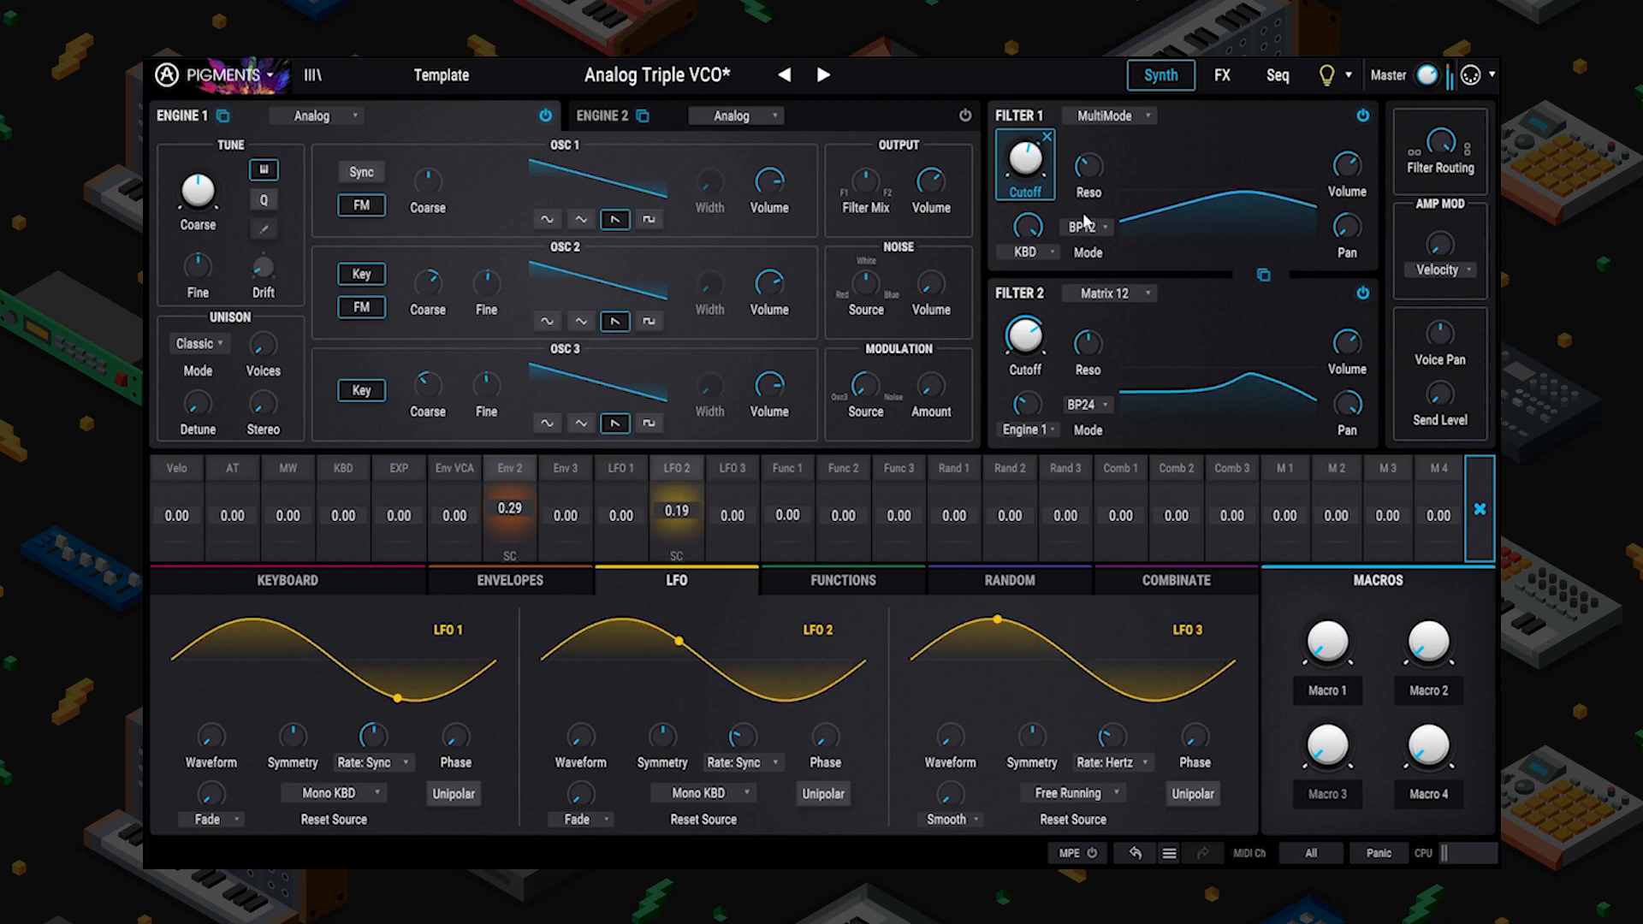
pyautogui.click(1025, 336)
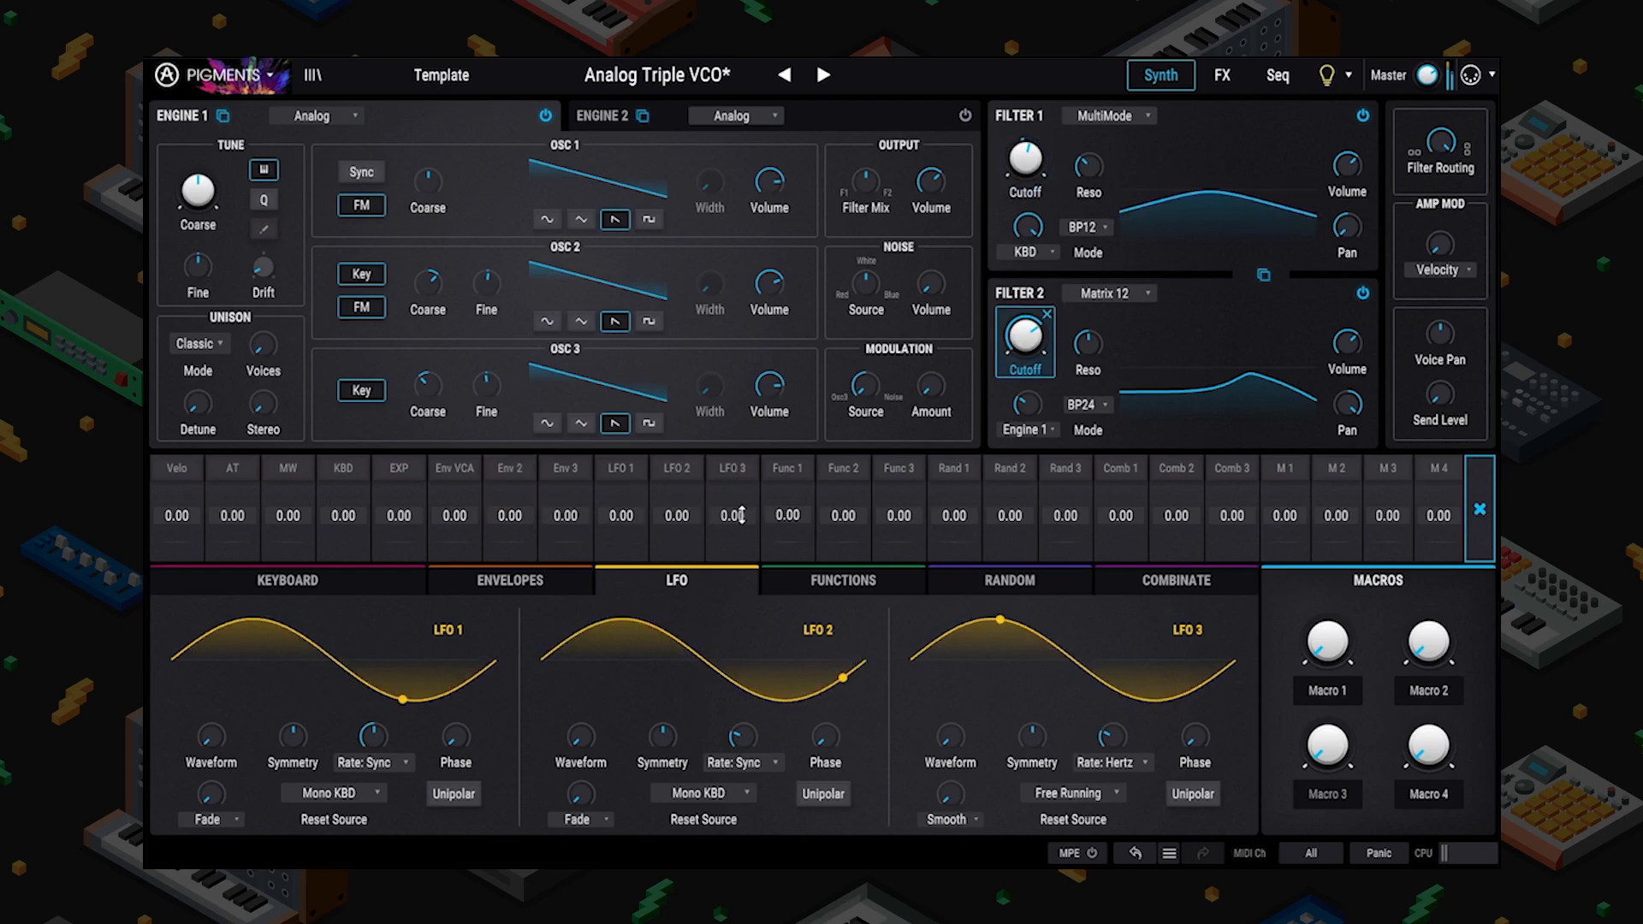
pyautogui.moveTo(740, 515); pyautogui.dragTo(733, 520)
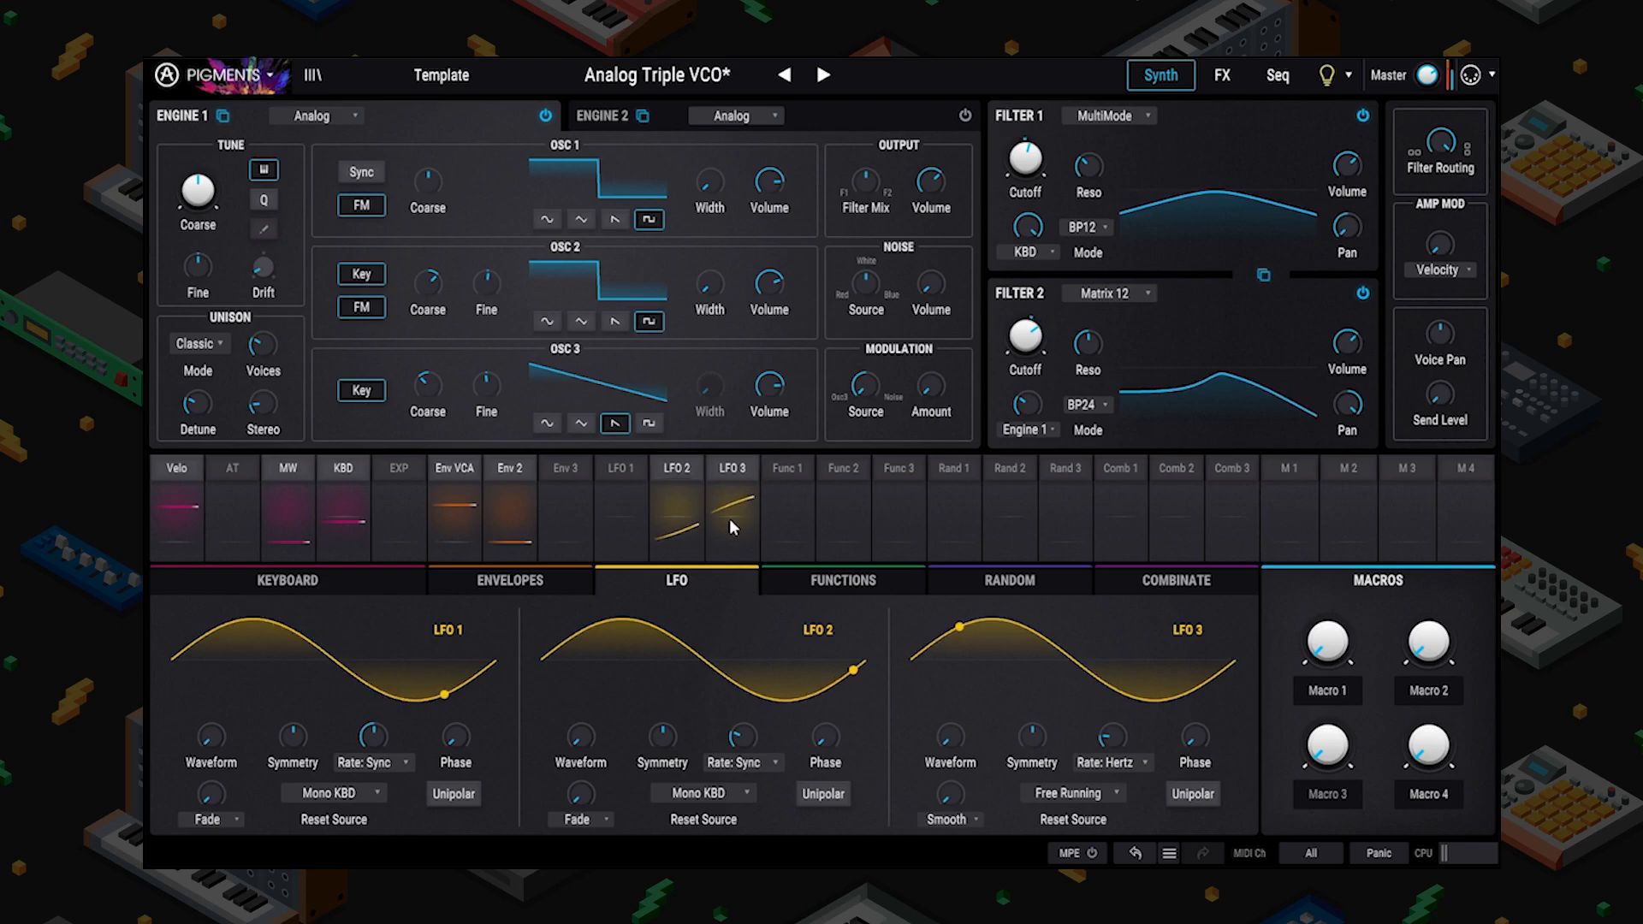
# Set Osc 1's pulse width to about 0.631 and modulate the width with LFO 3.
pyautogui.moveTo(708, 184); pyautogui.dragTo(708, 171)
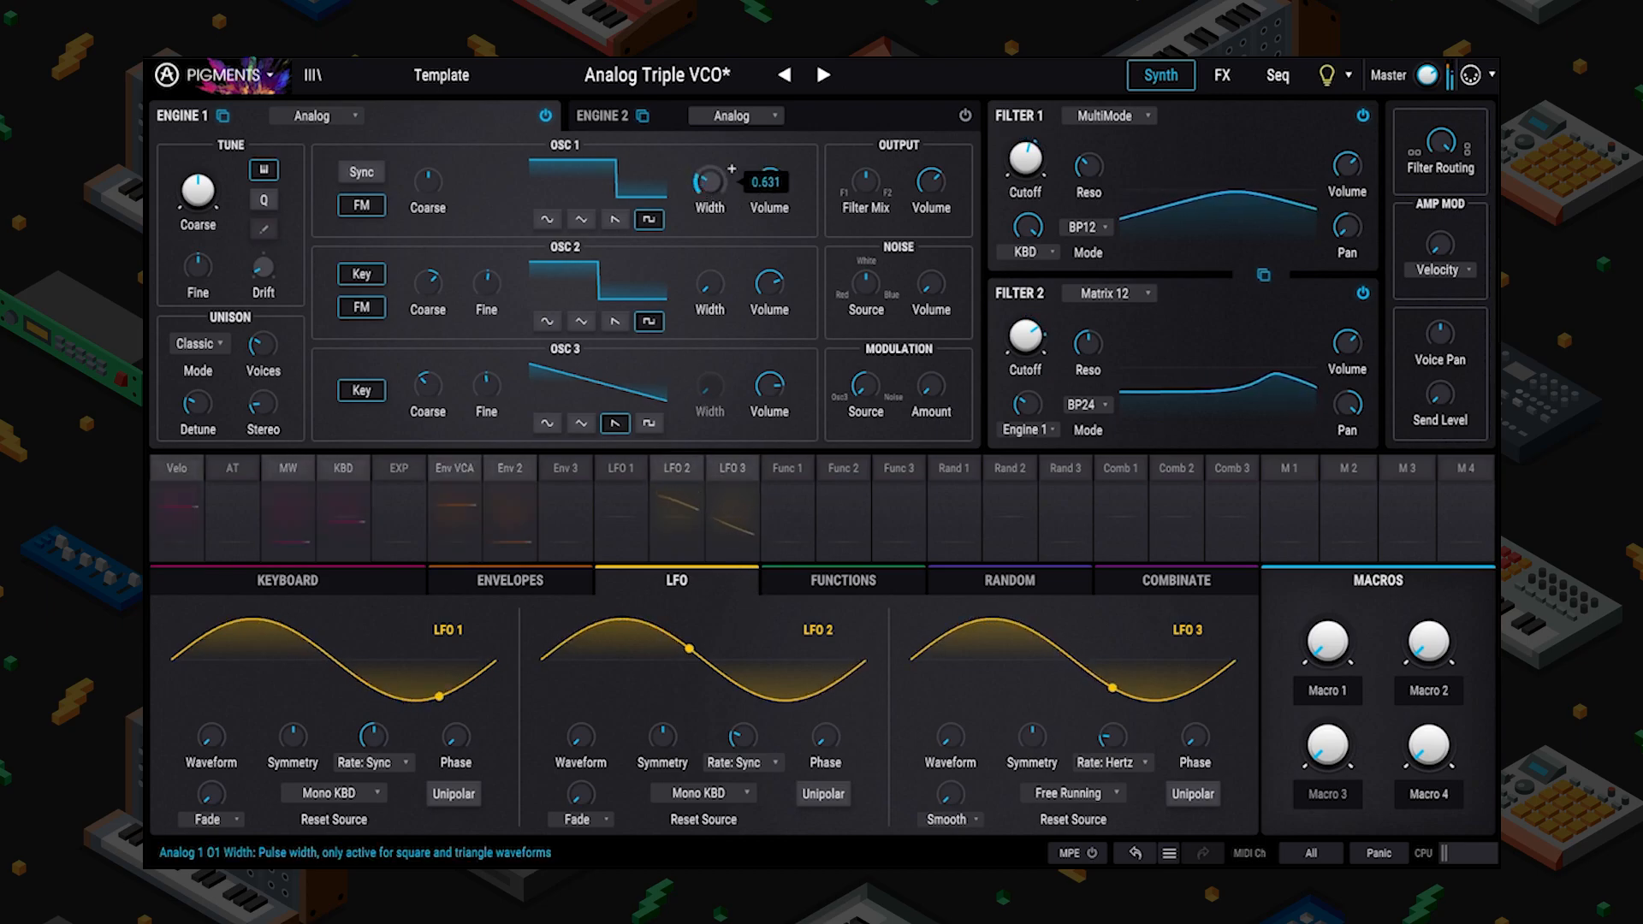
pyautogui.click(732, 169)
pyautogui.moveTo(732, 502); pyautogui.dragTo(732, 505)
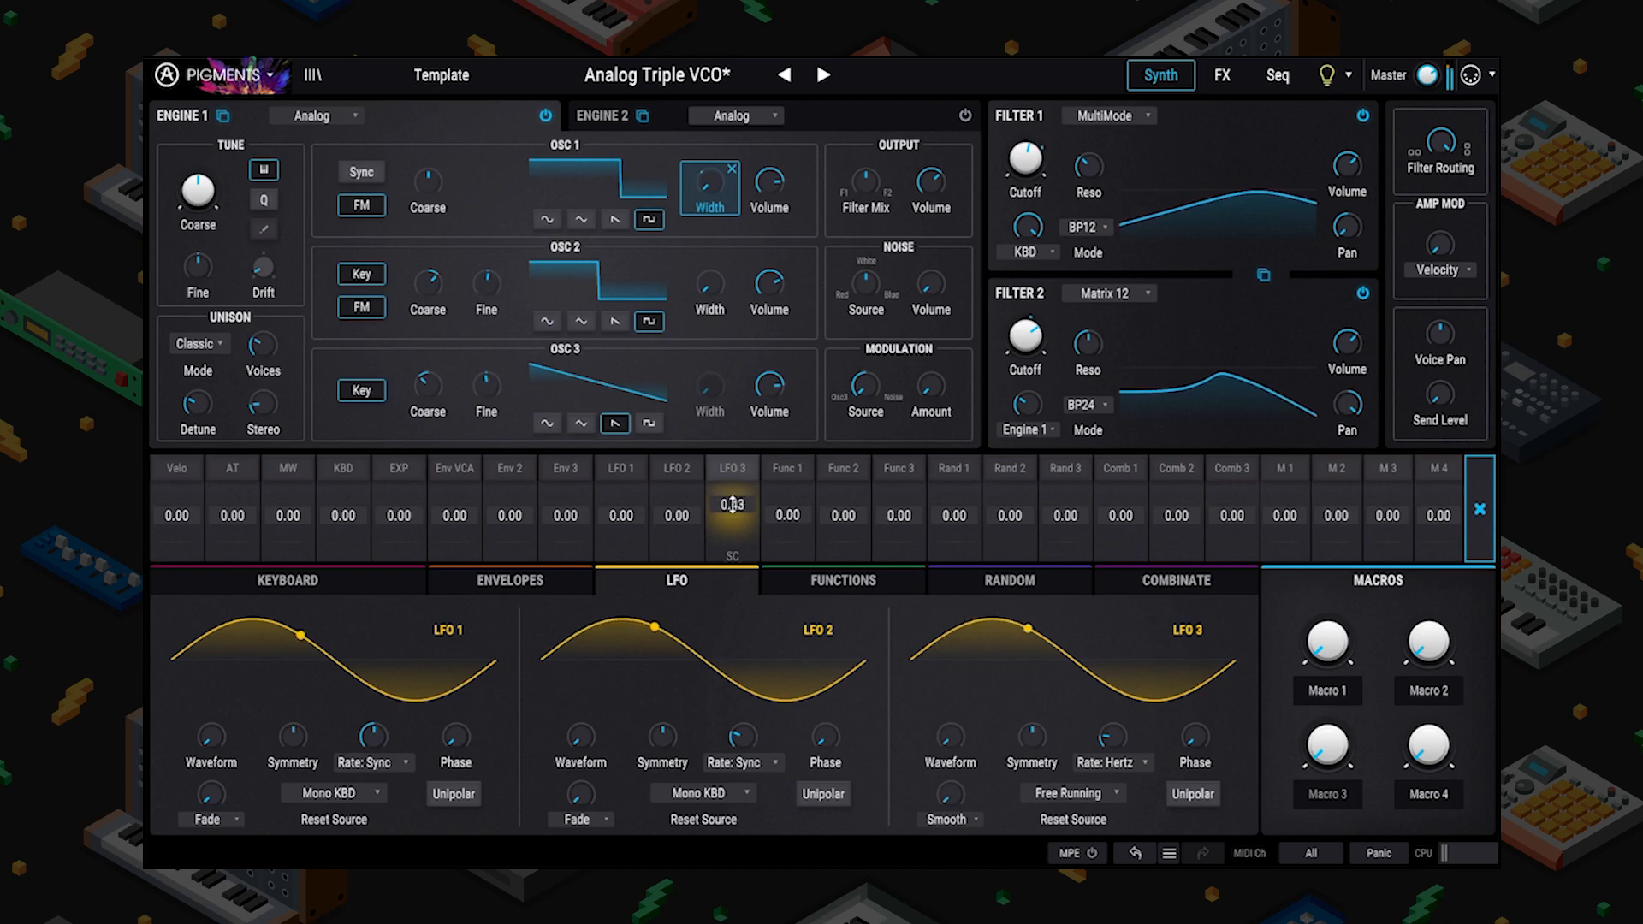
# Modulate Osc 2's pulse width with LFO 2 at 0.28 and reset Osc 3's coarse tuning to its default.
pyautogui.click(732, 272)
pyautogui.moveTo(676, 515); pyautogui.dragTo(677, 491)
pyautogui.doubleClick(426, 385)
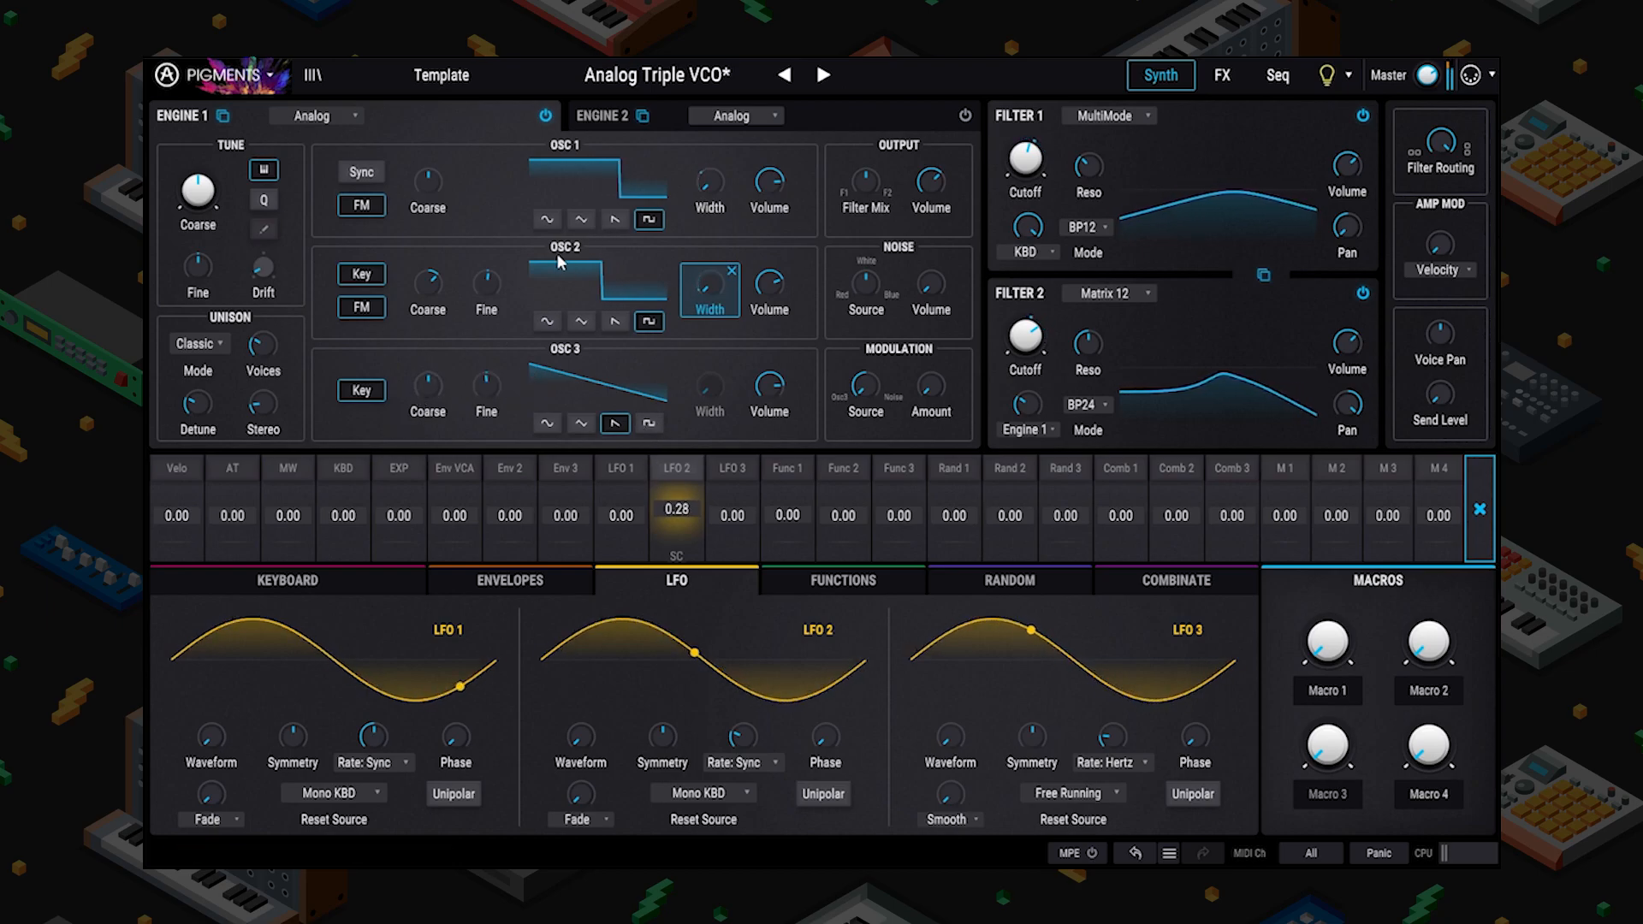
# Display the effects page and start saving the patch as a new preset named Walkthrough Glitterstrings.
pyautogui.click(1224, 76)
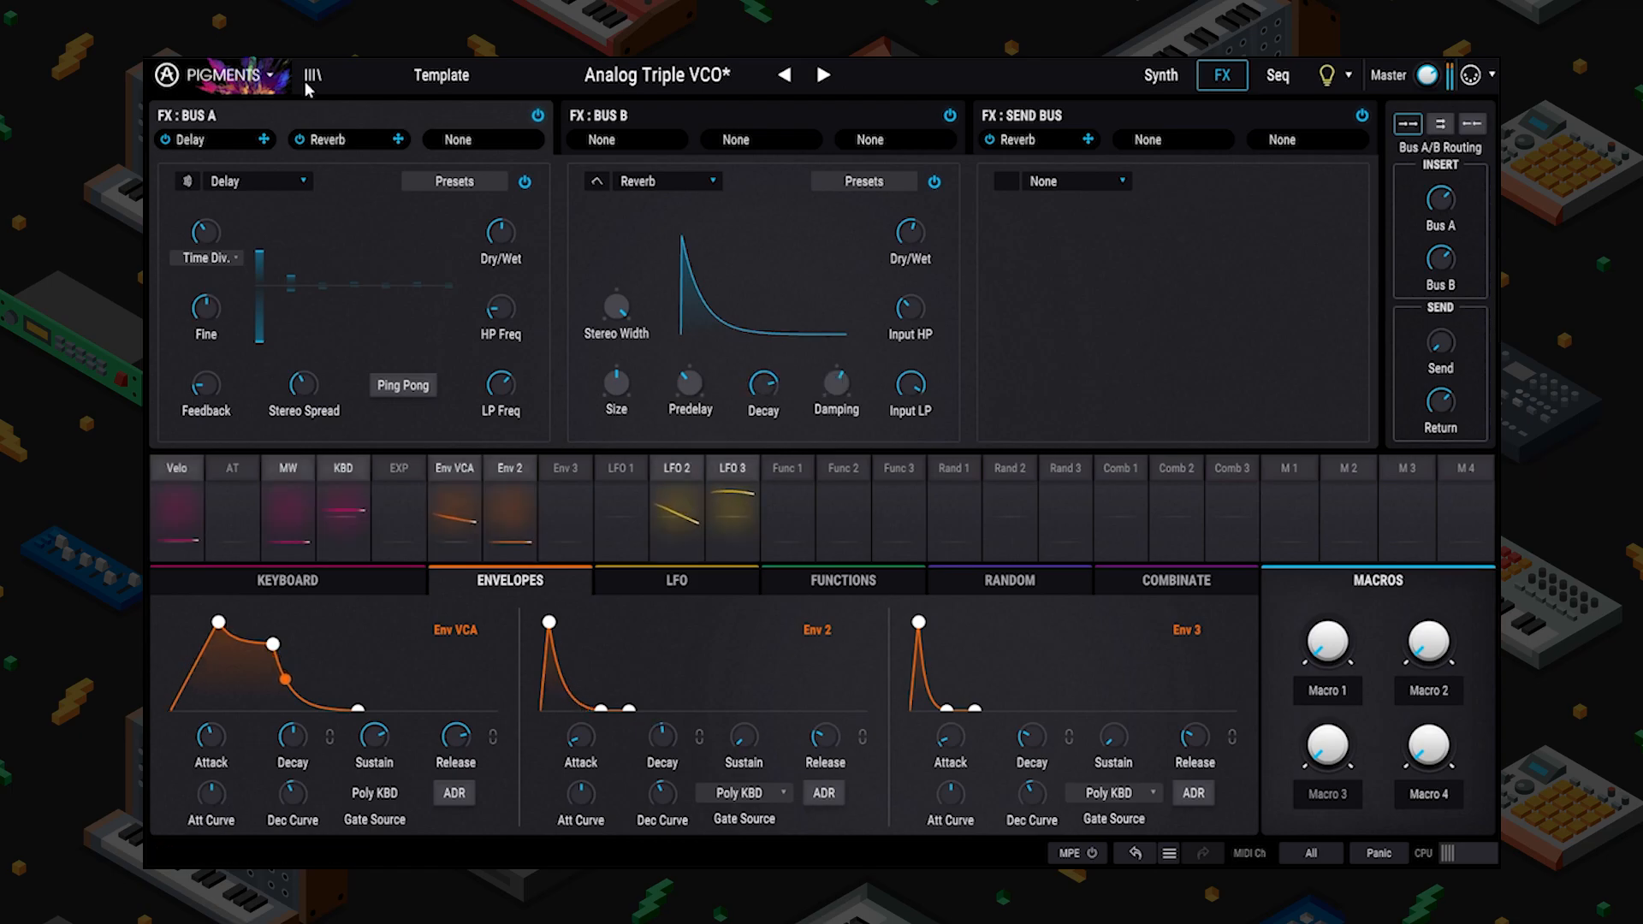
pyautogui.click(254, 77)
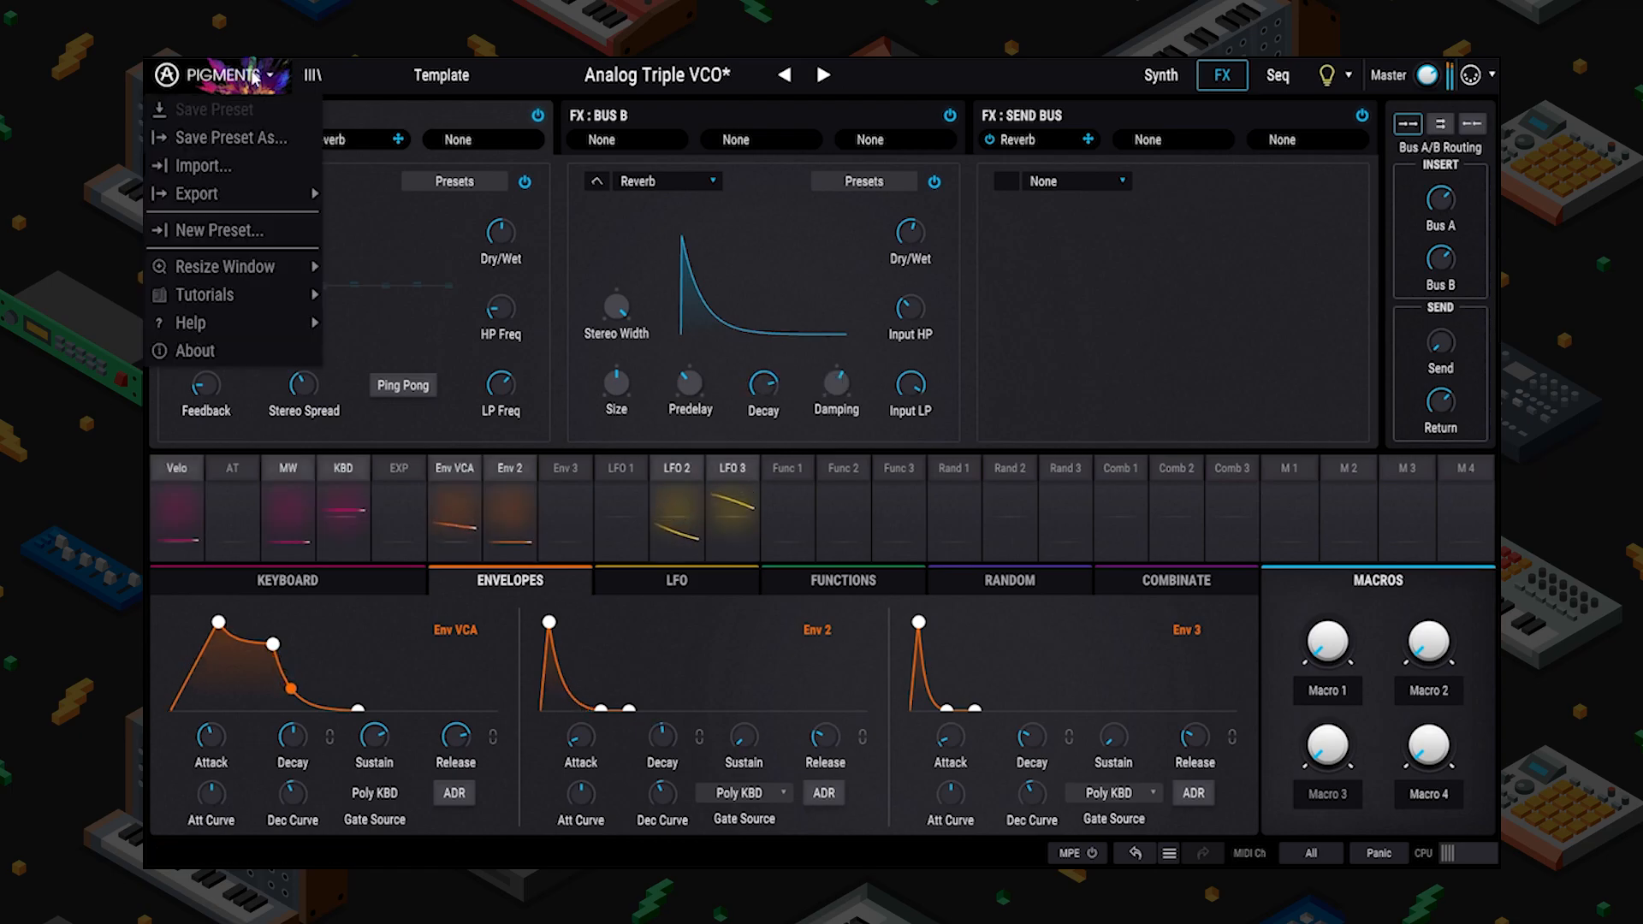
pyautogui.click(257, 140)
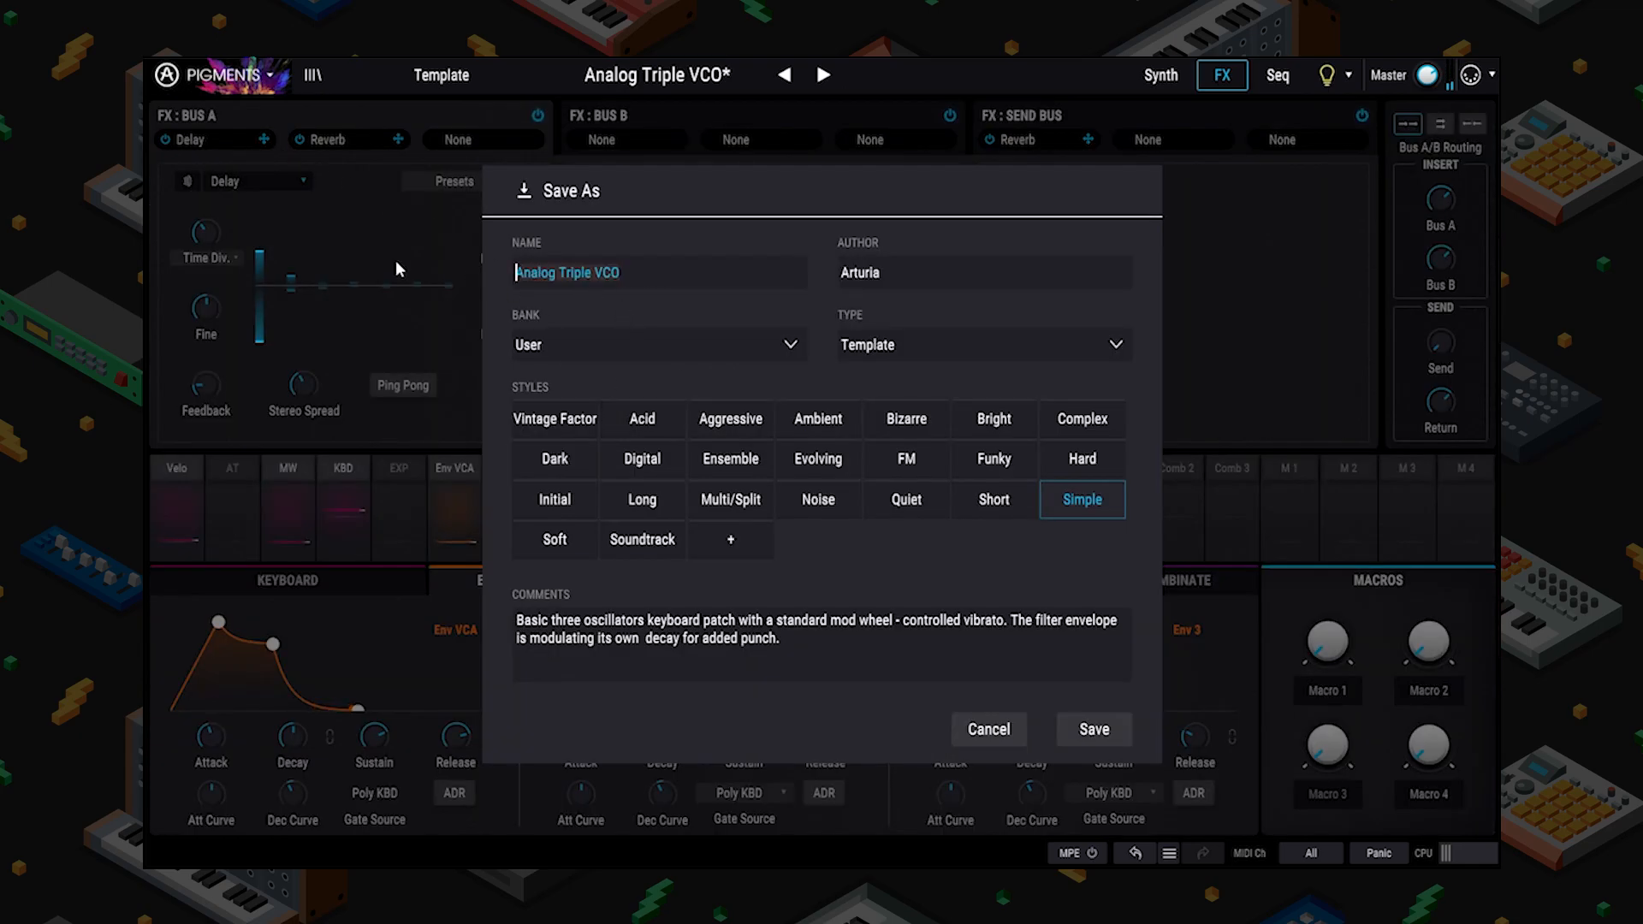
pyautogui.write('Walkthrough Gli')
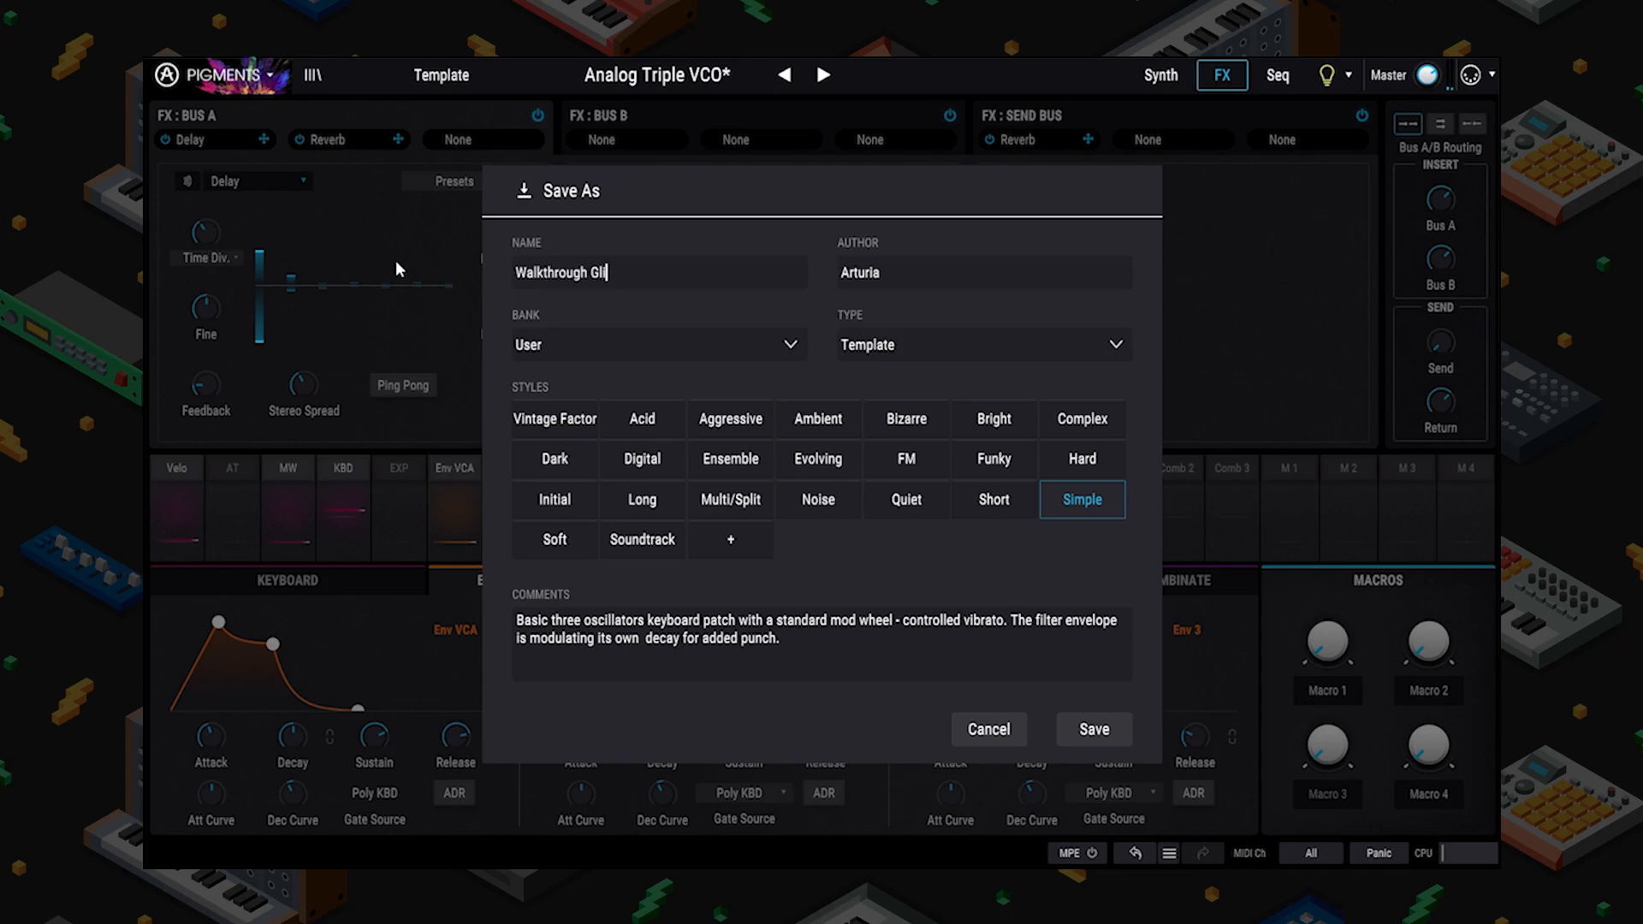
pyautogui.write('tterstrings')
# Set the new preset's type to Strings, add the Ambient style and save it.
pyautogui.click(1125, 340)
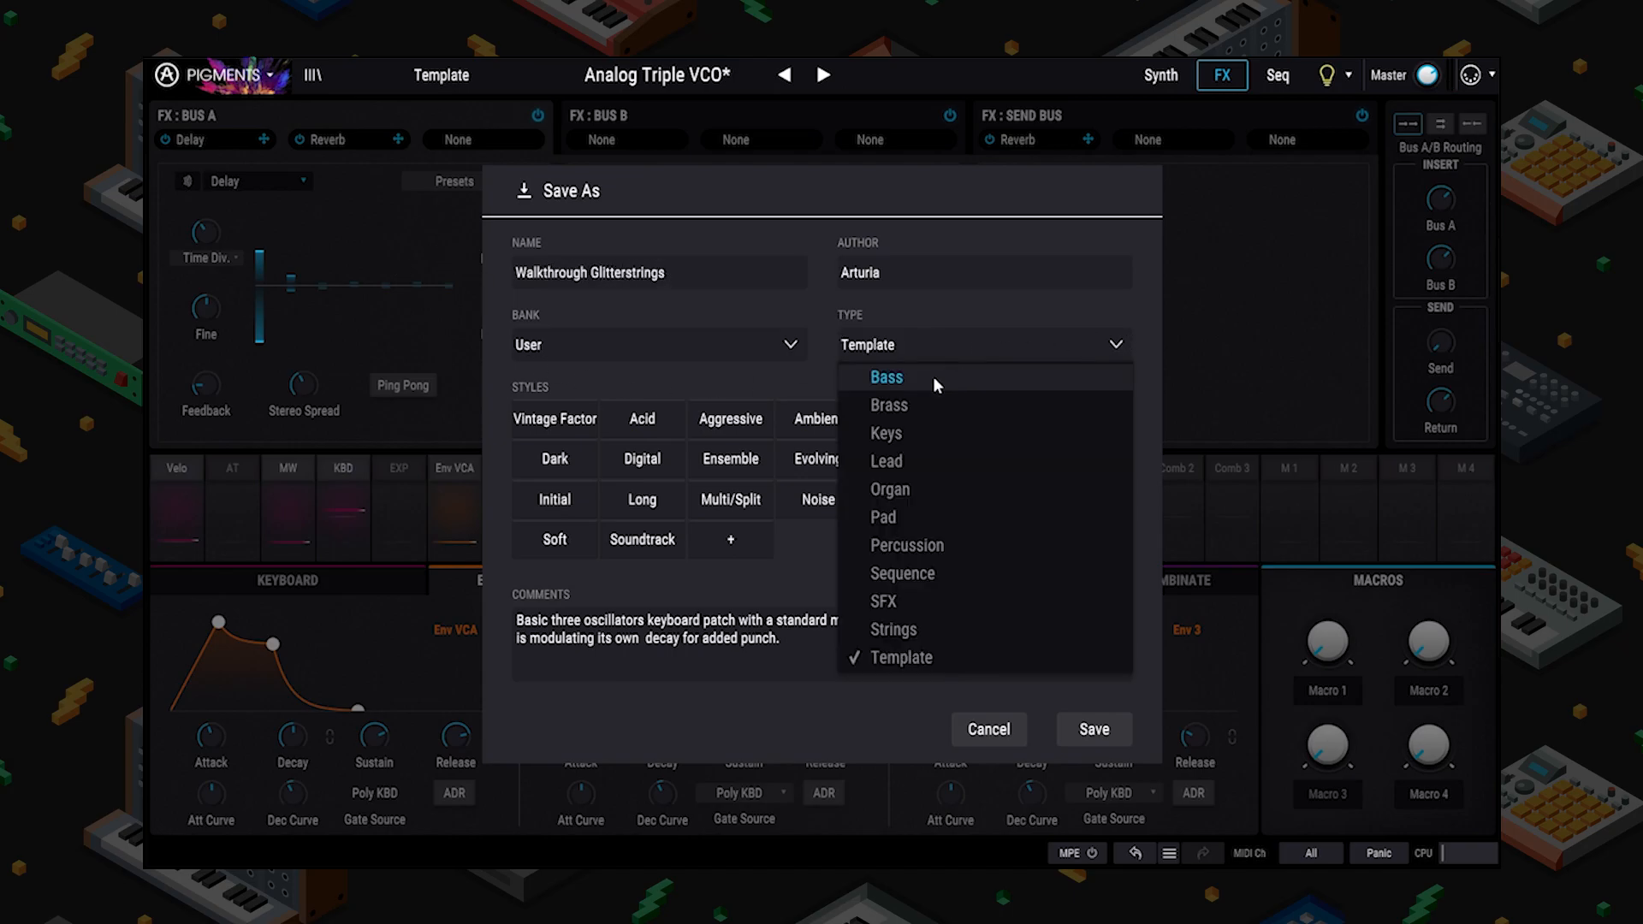
pyautogui.click(907, 629)
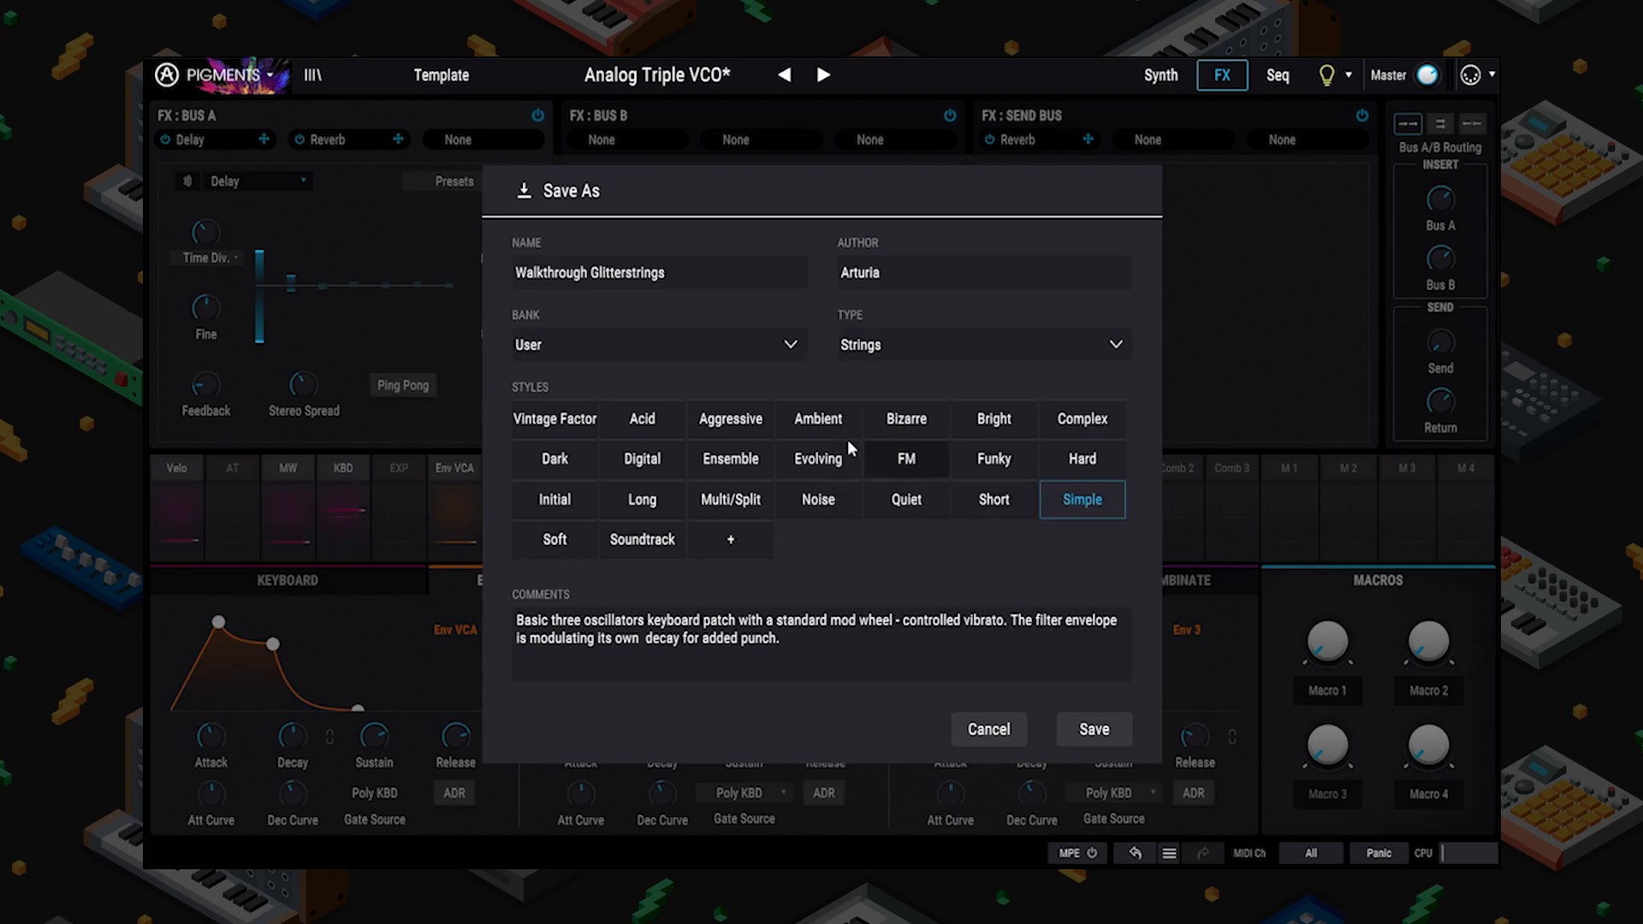
pyautogui.click(813, 420)
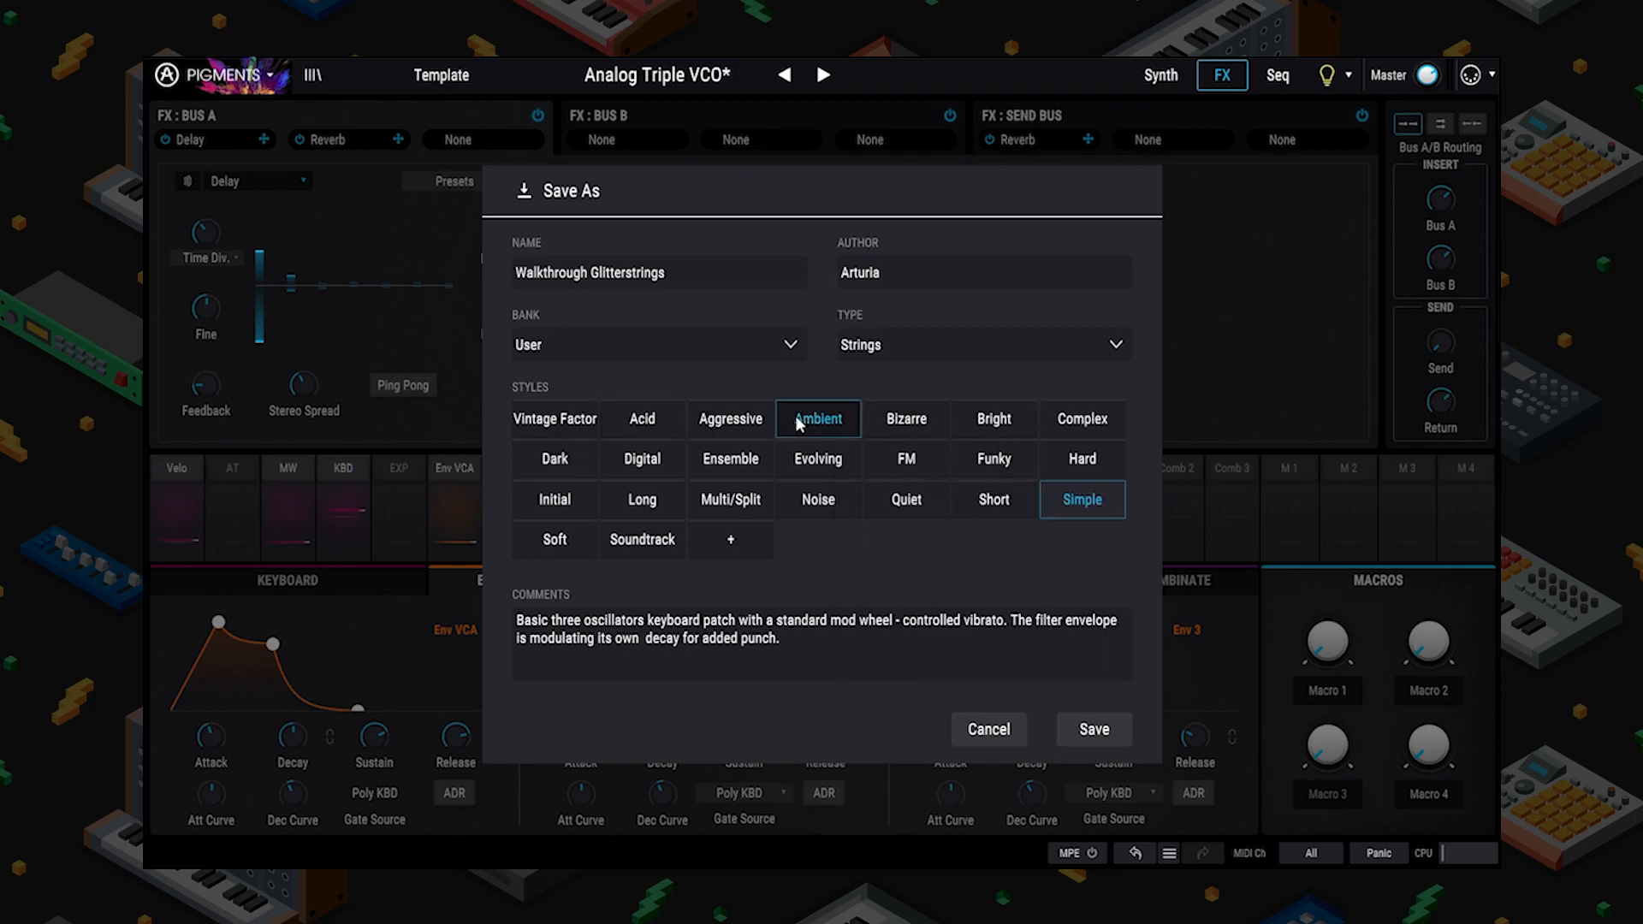
pyautogui.press('Return')
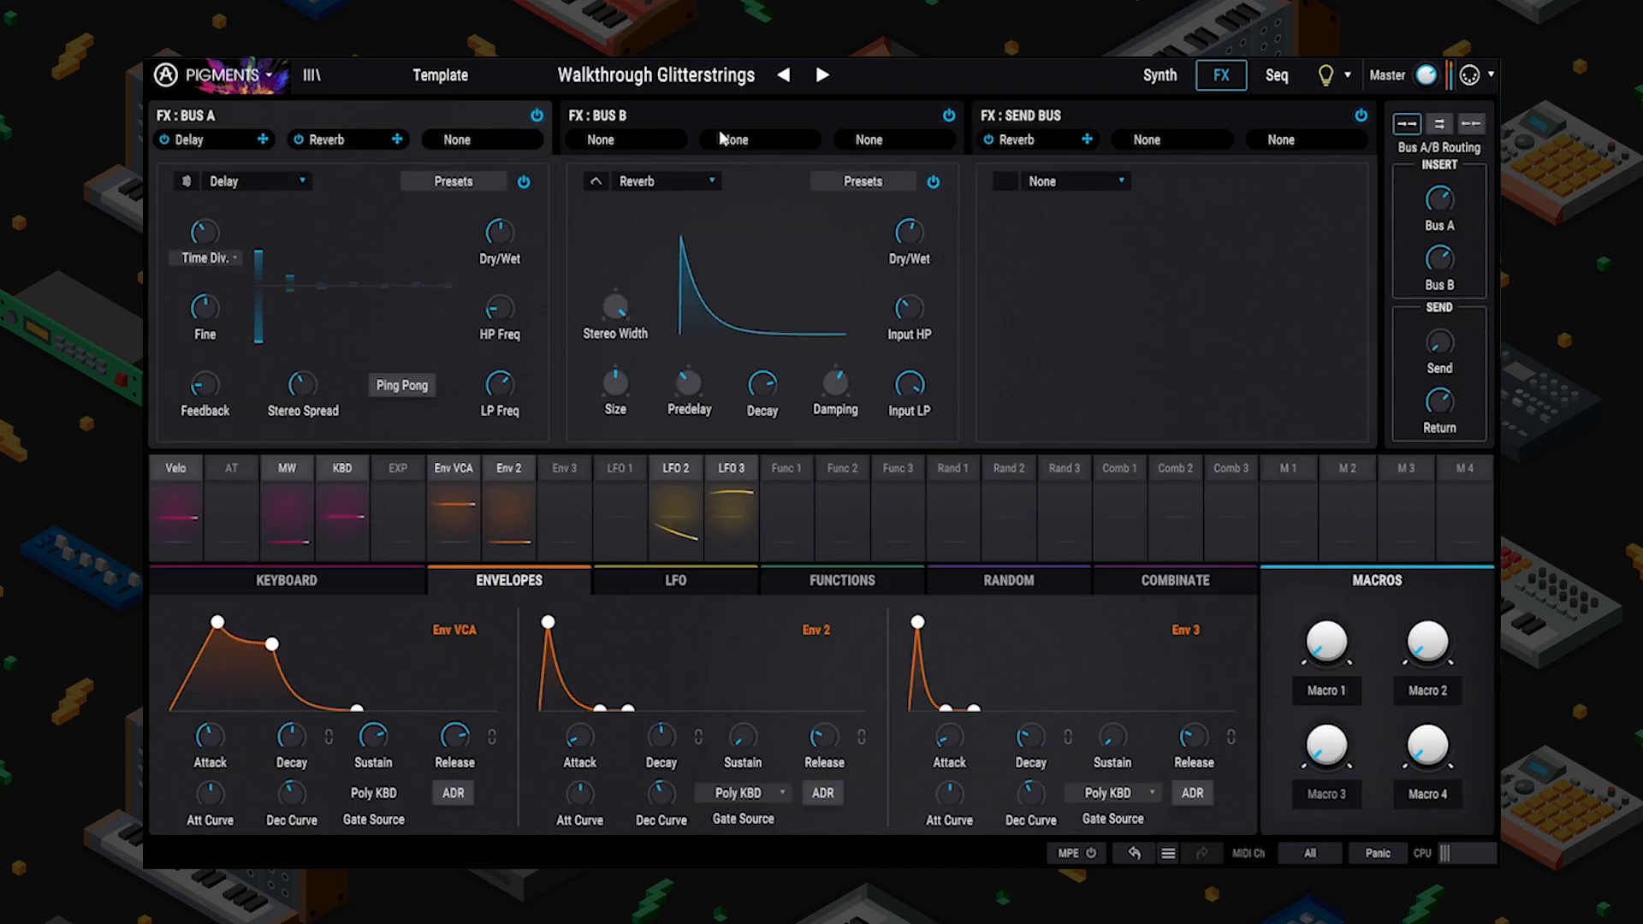
# Load the Analog Triple VCO preset from the Template category.
pyautogui.click(439, 75)
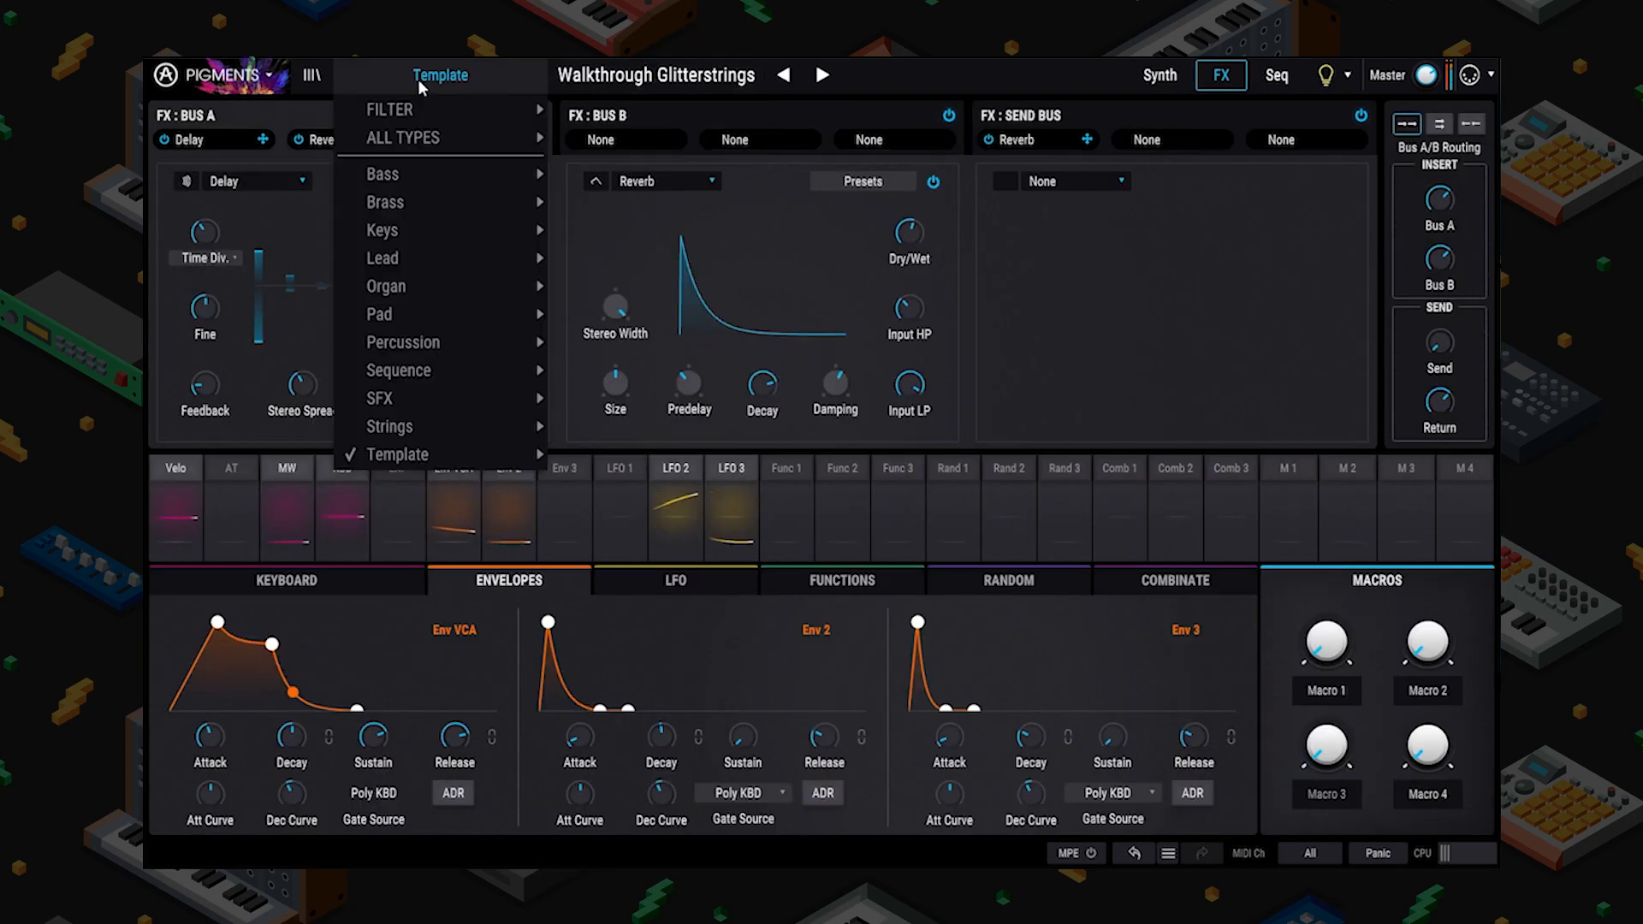
pyautogui.moveTo(474, 462)
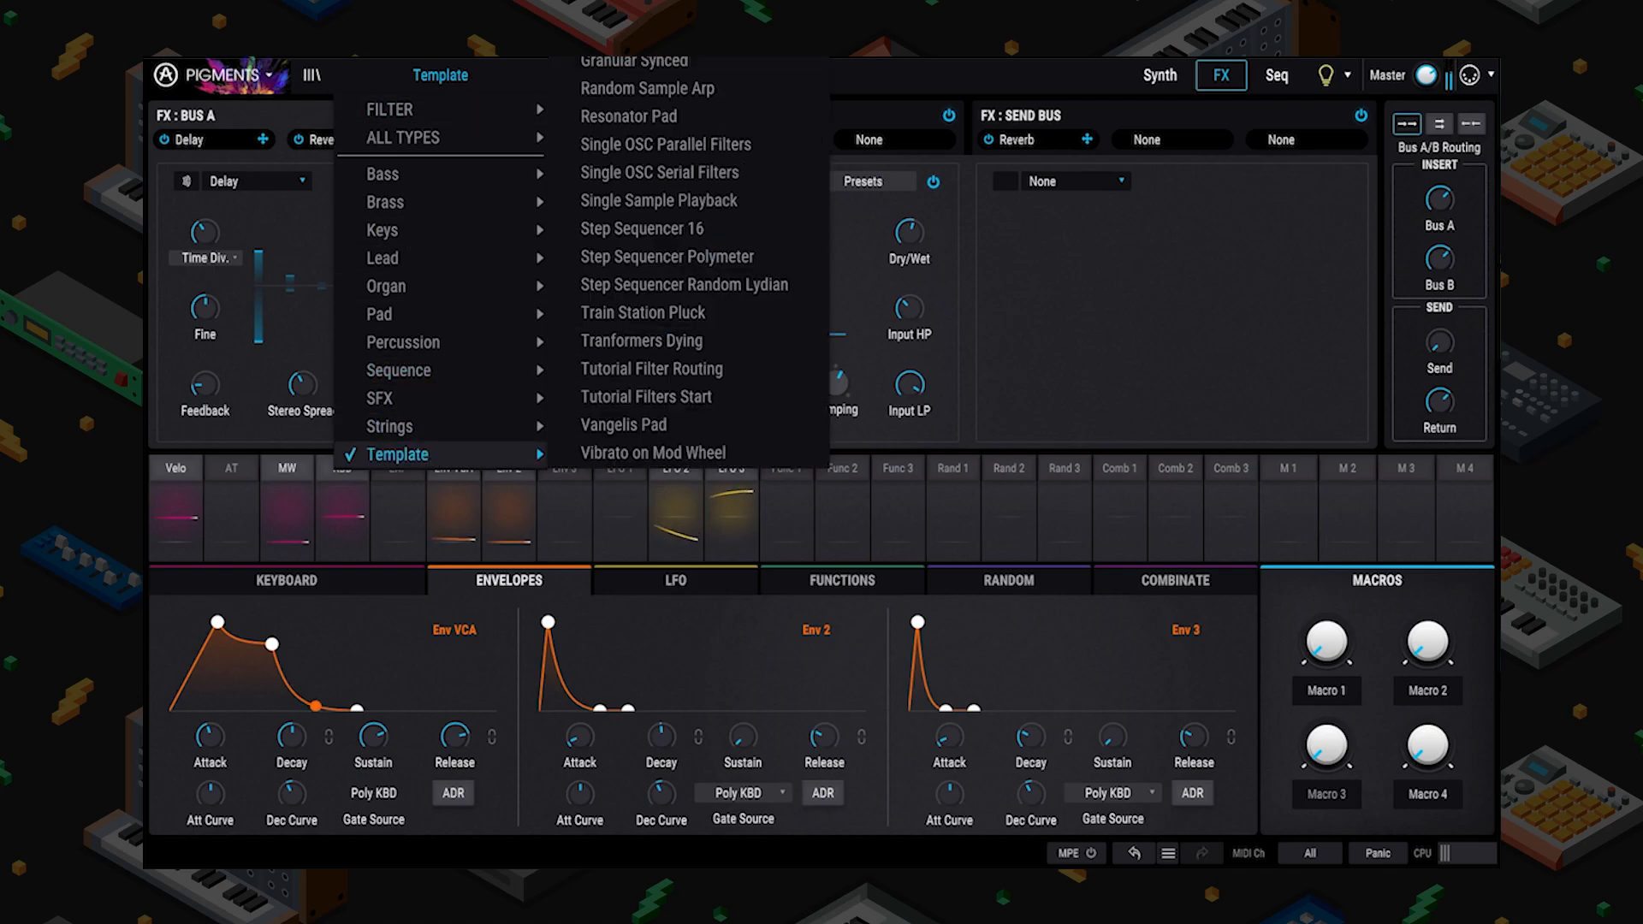
pyautogui.click(637, 31)
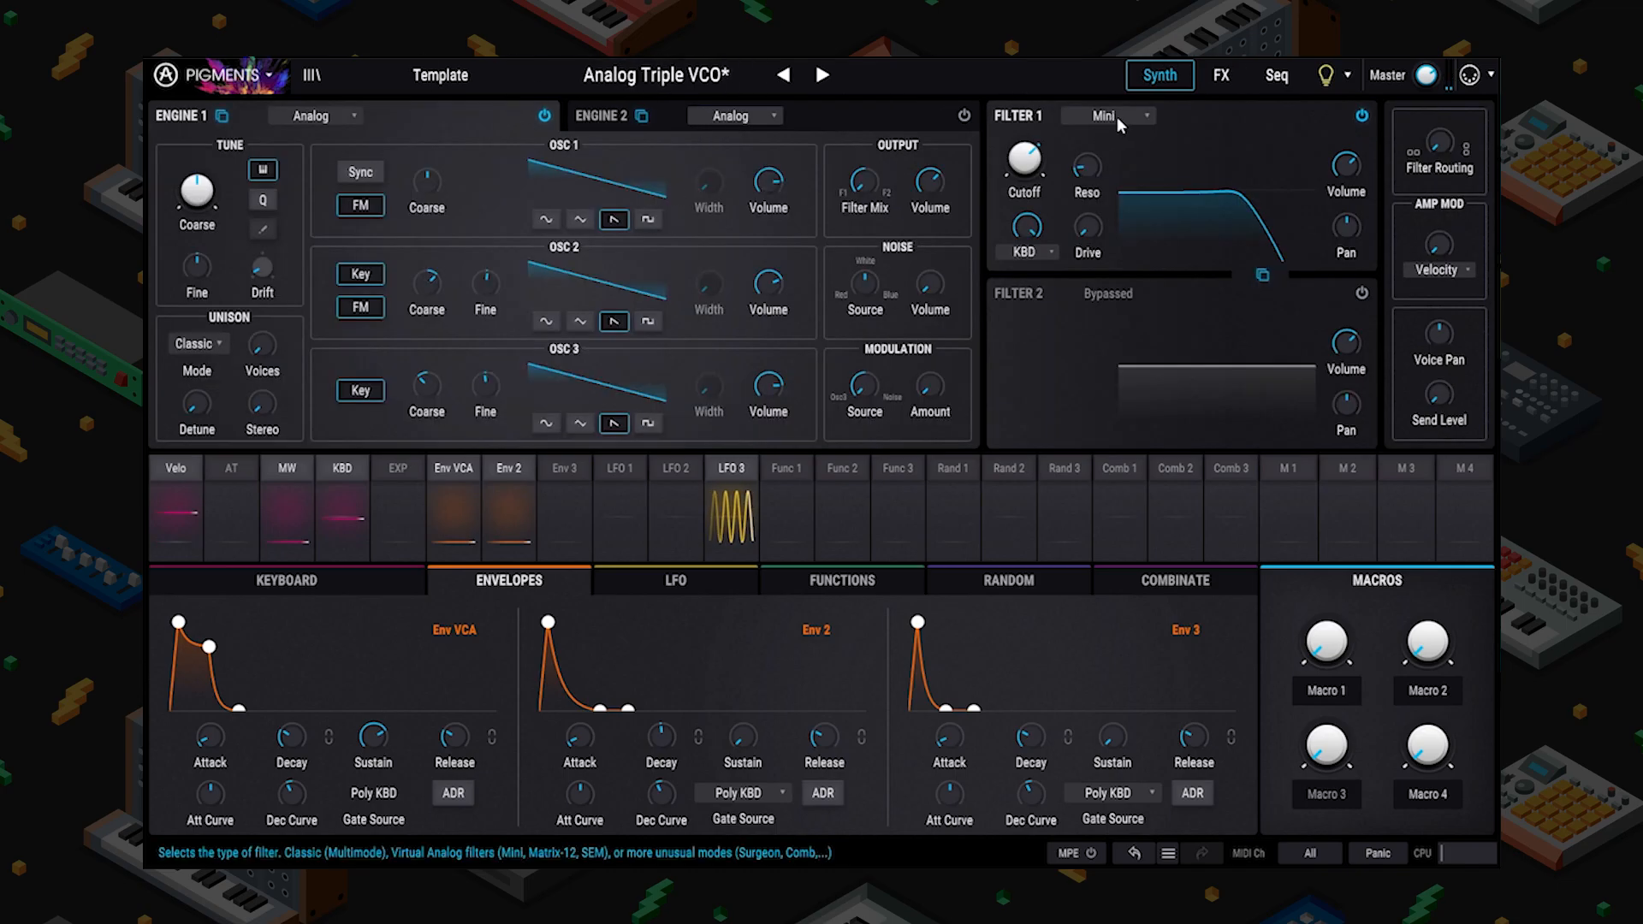
# Sweep the Mini filter's cutoff and resonance in Filter 1, ending with a high cutoff and zero resonance.
pyautogui.moveTo(1089, 250)
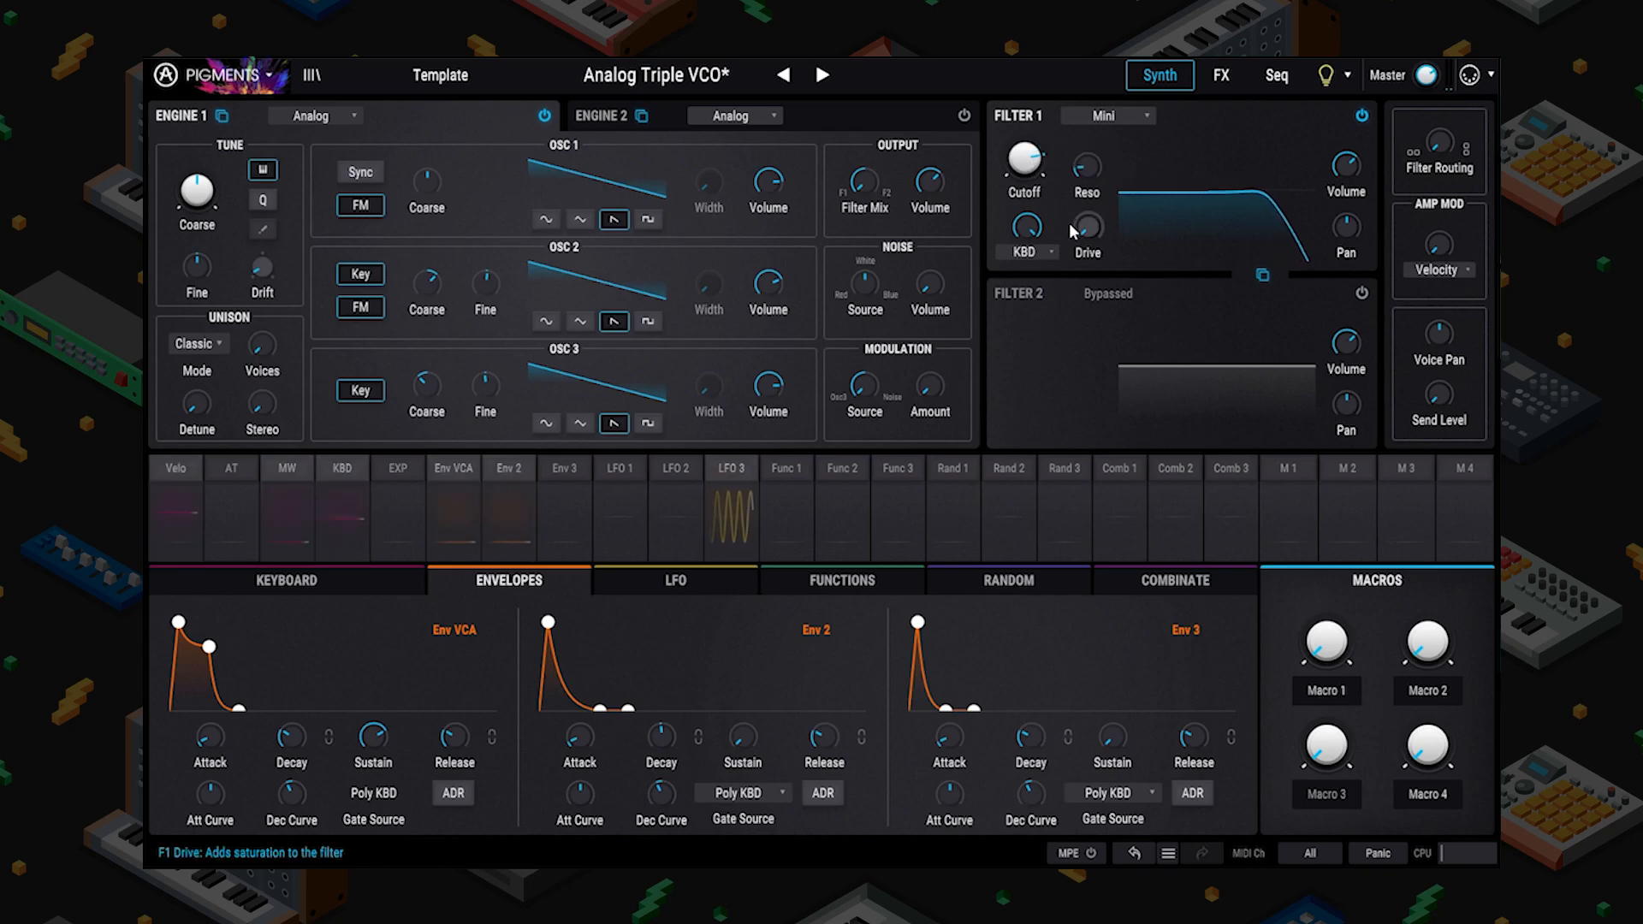
pyautogui.moveTo(1024, 158)
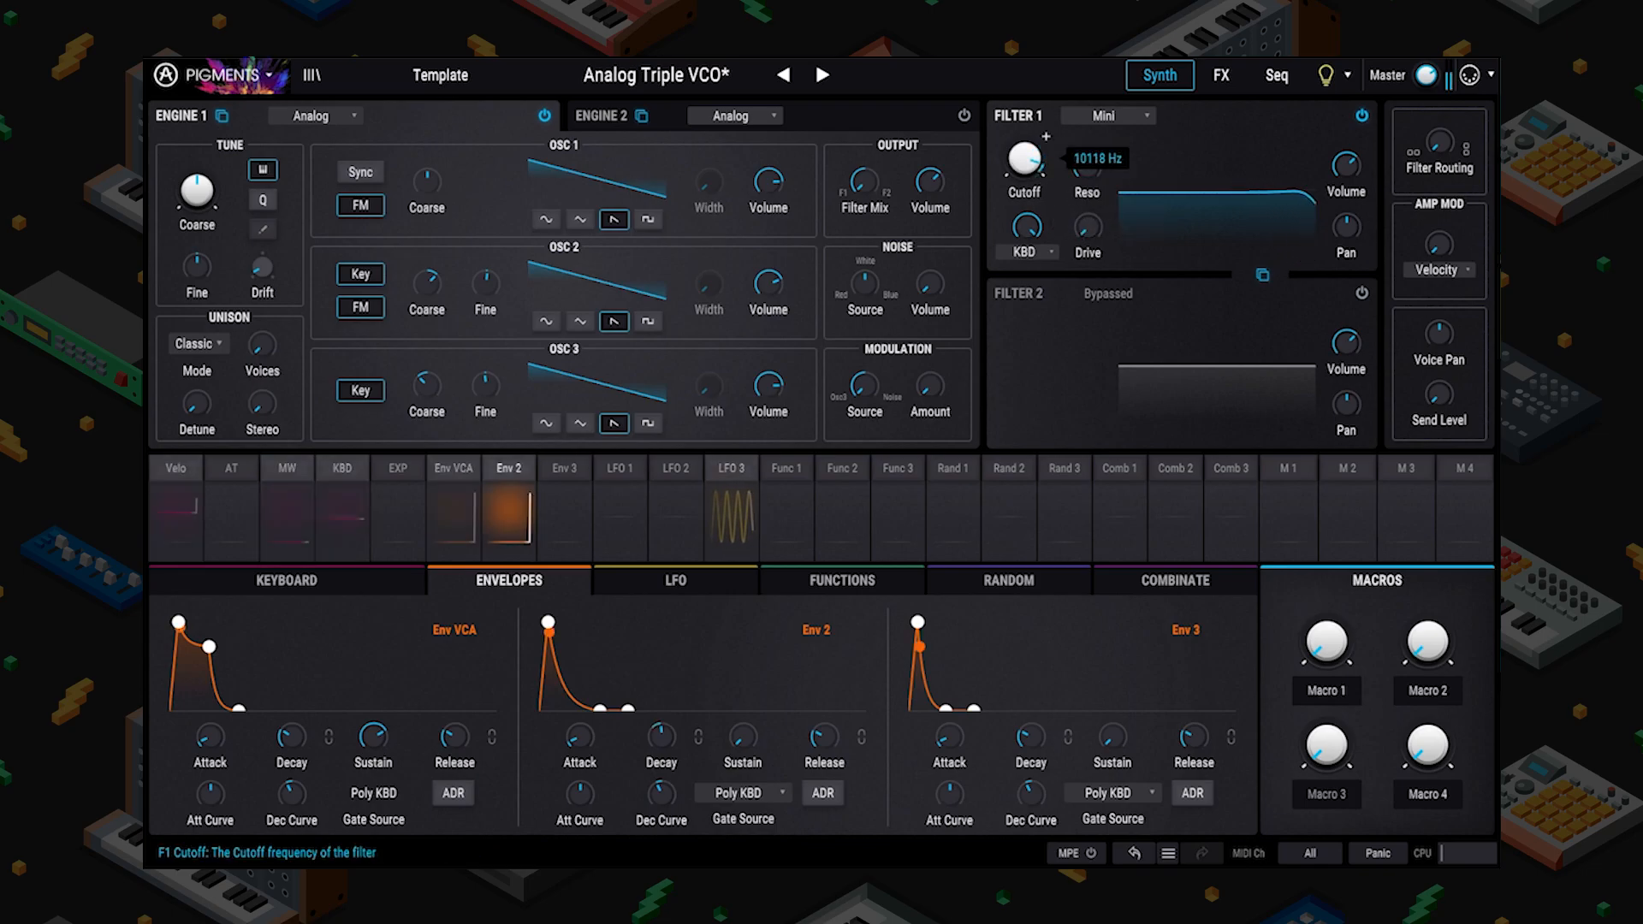
pyautogui.moveTo(1024, 158); pyautogui.dragTo(1088, 184)
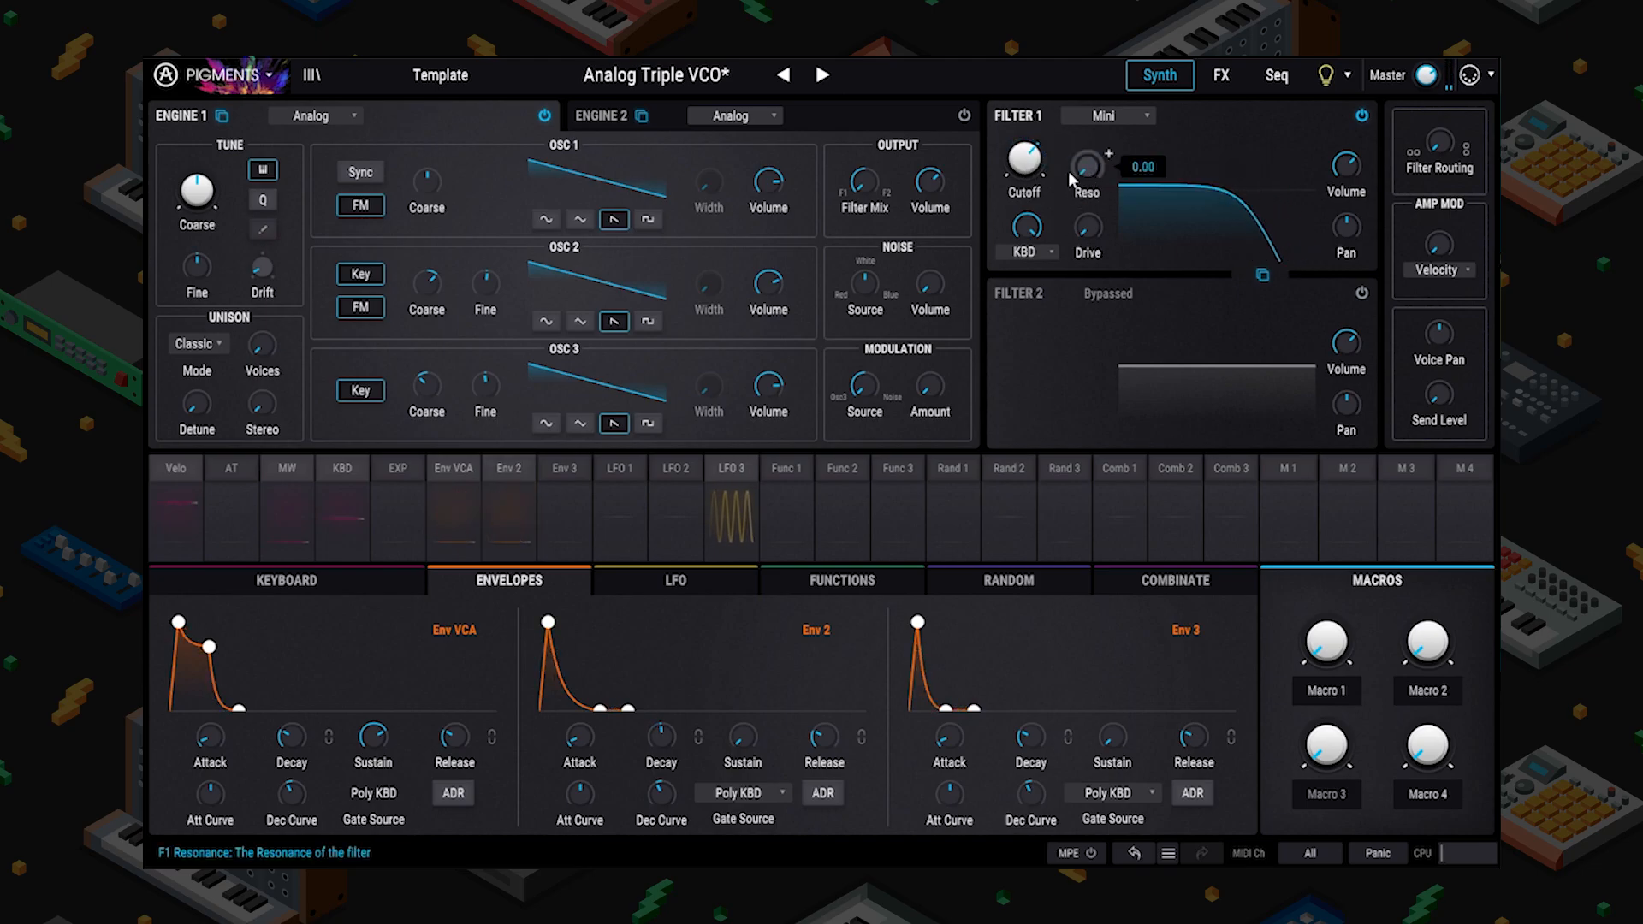
pyautogui.moveTo(1043, 180); pyautogui.dragTo(1044, 164)
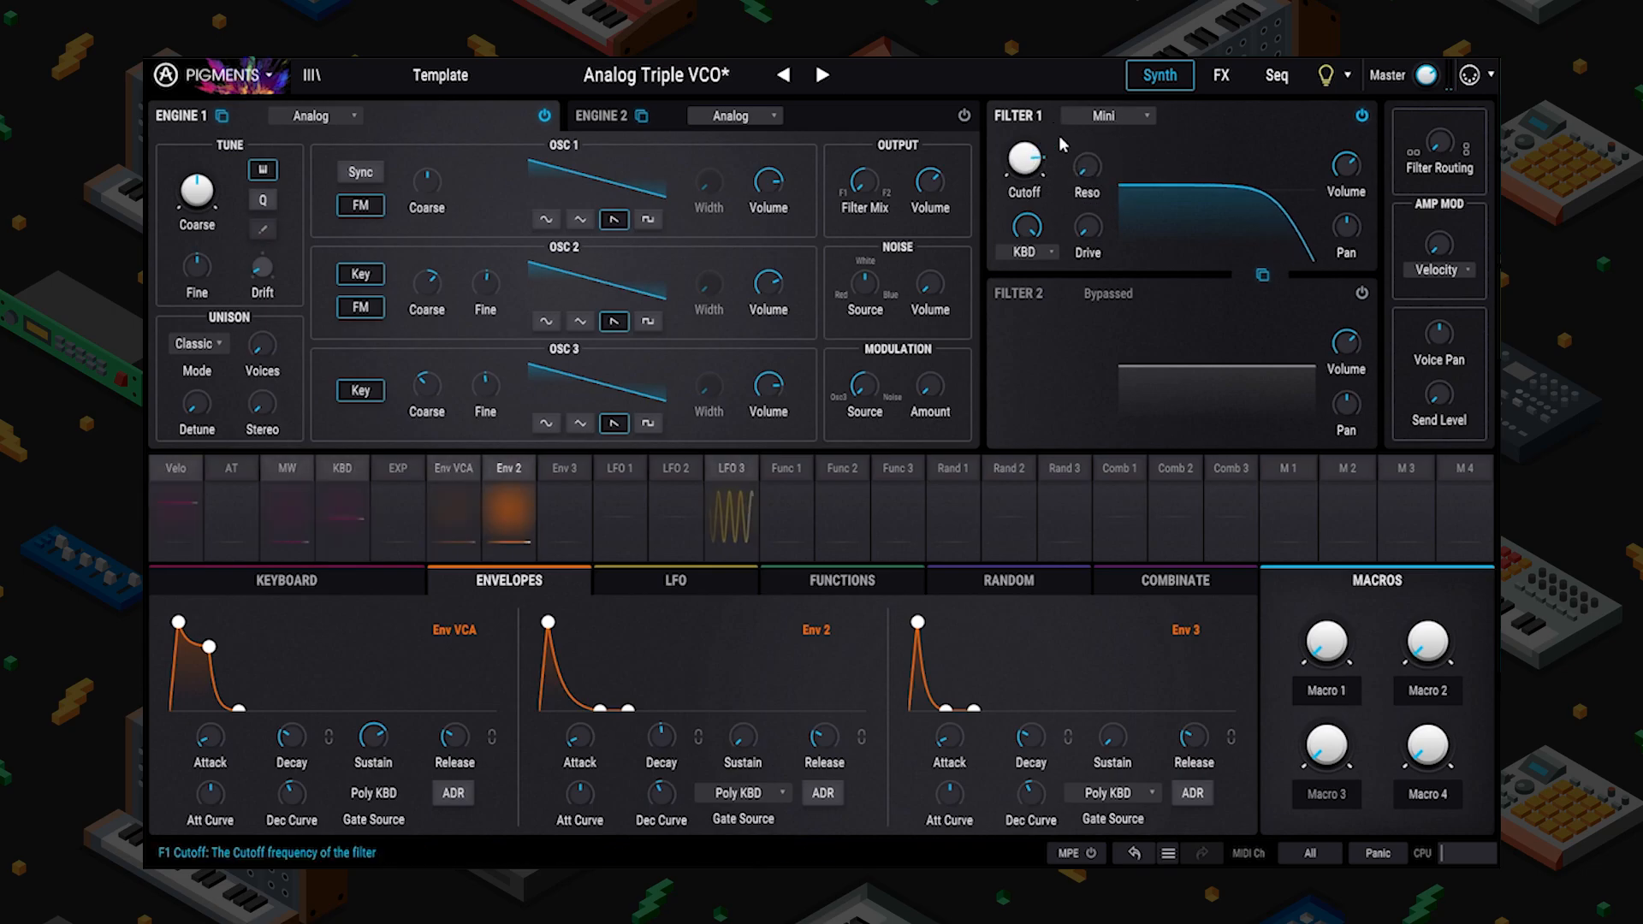
pyautogui.moveTo(1094, 177)
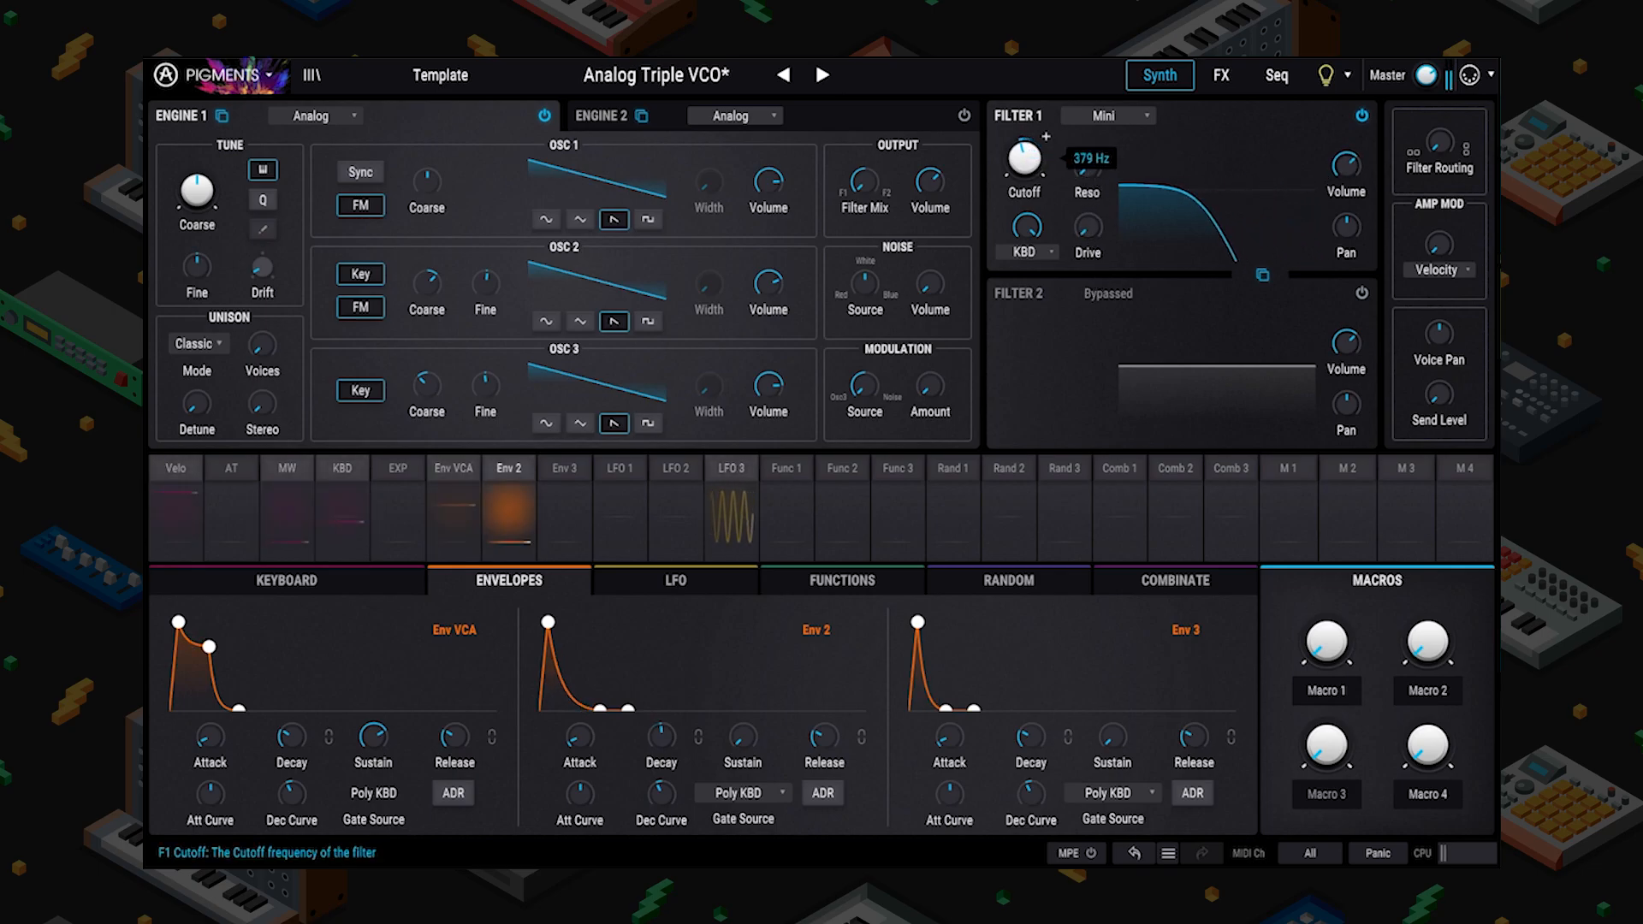
pyautogui.moveTo(1086, 170); pyautogui.dragTo(1024, 145)
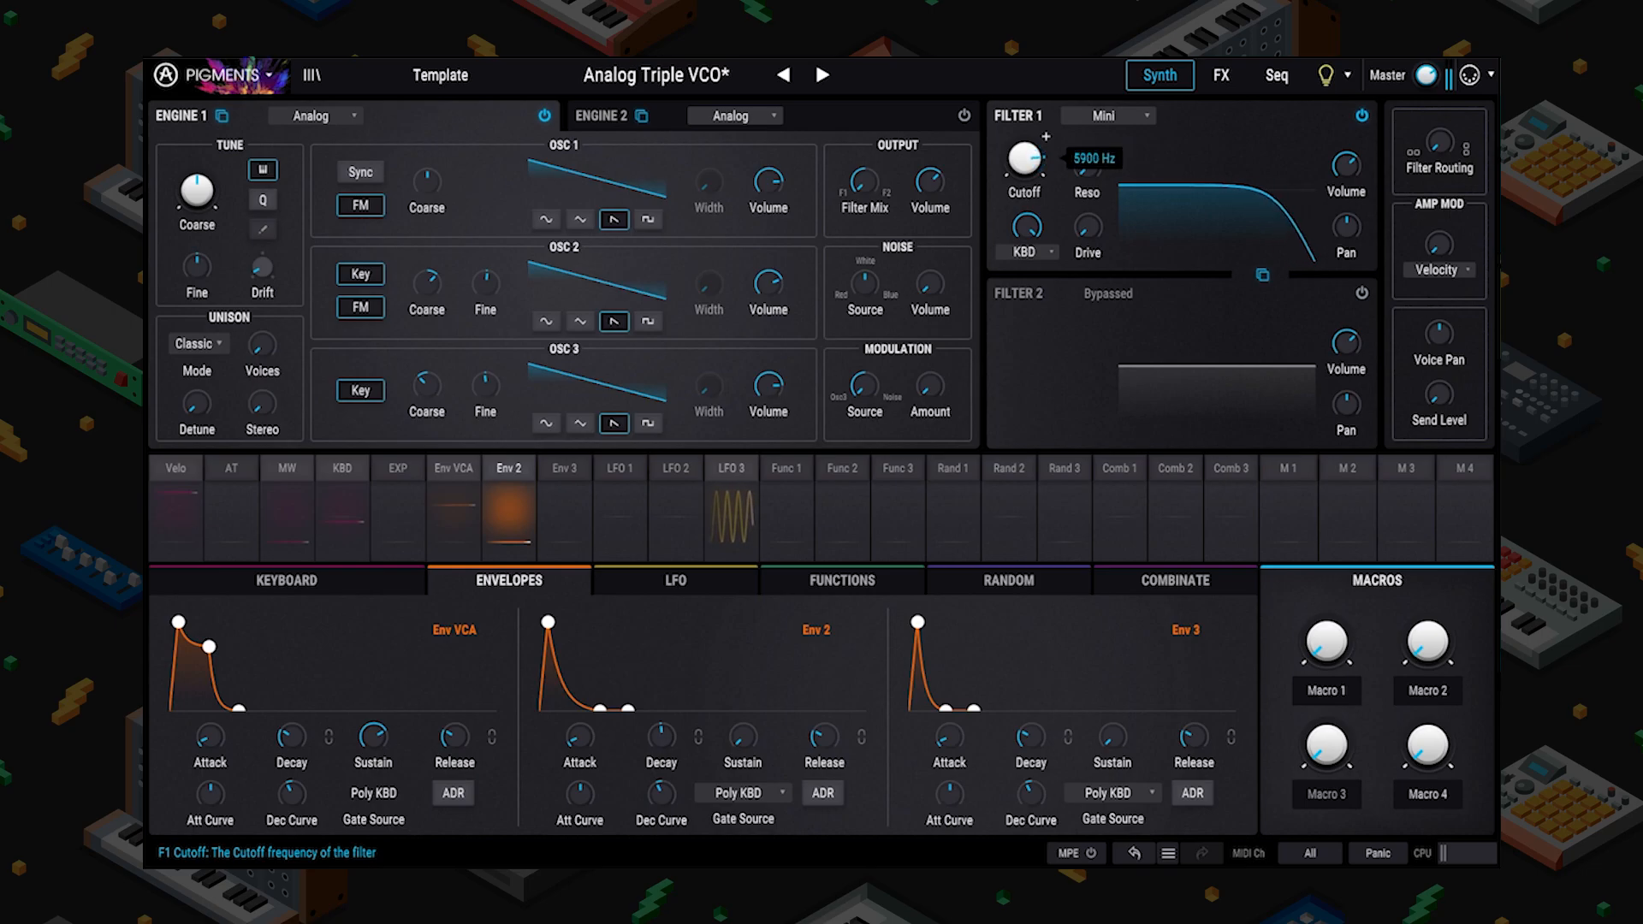
pyautogui.moveTo(1110, 226); pyautogui.dragTo(1025, 153)
pyautogui.doubleClick(1083, 170)
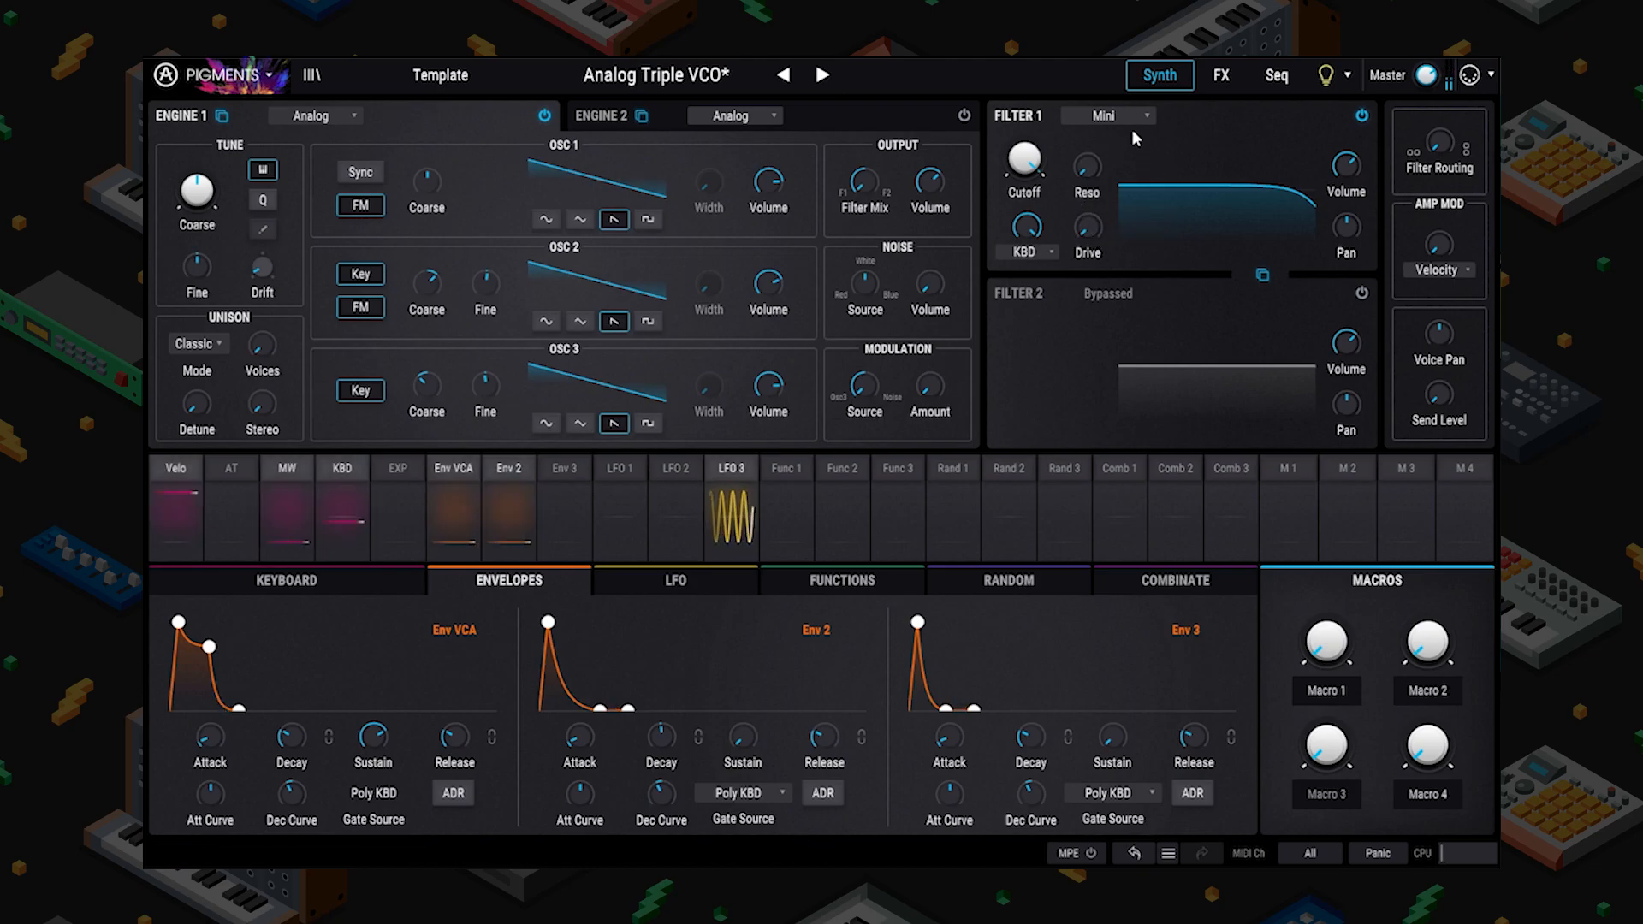
# Change Filter 1 to the MultiMode type and lower its cutoff to about 412 Hz.
pyautogui.click(1104, 115)
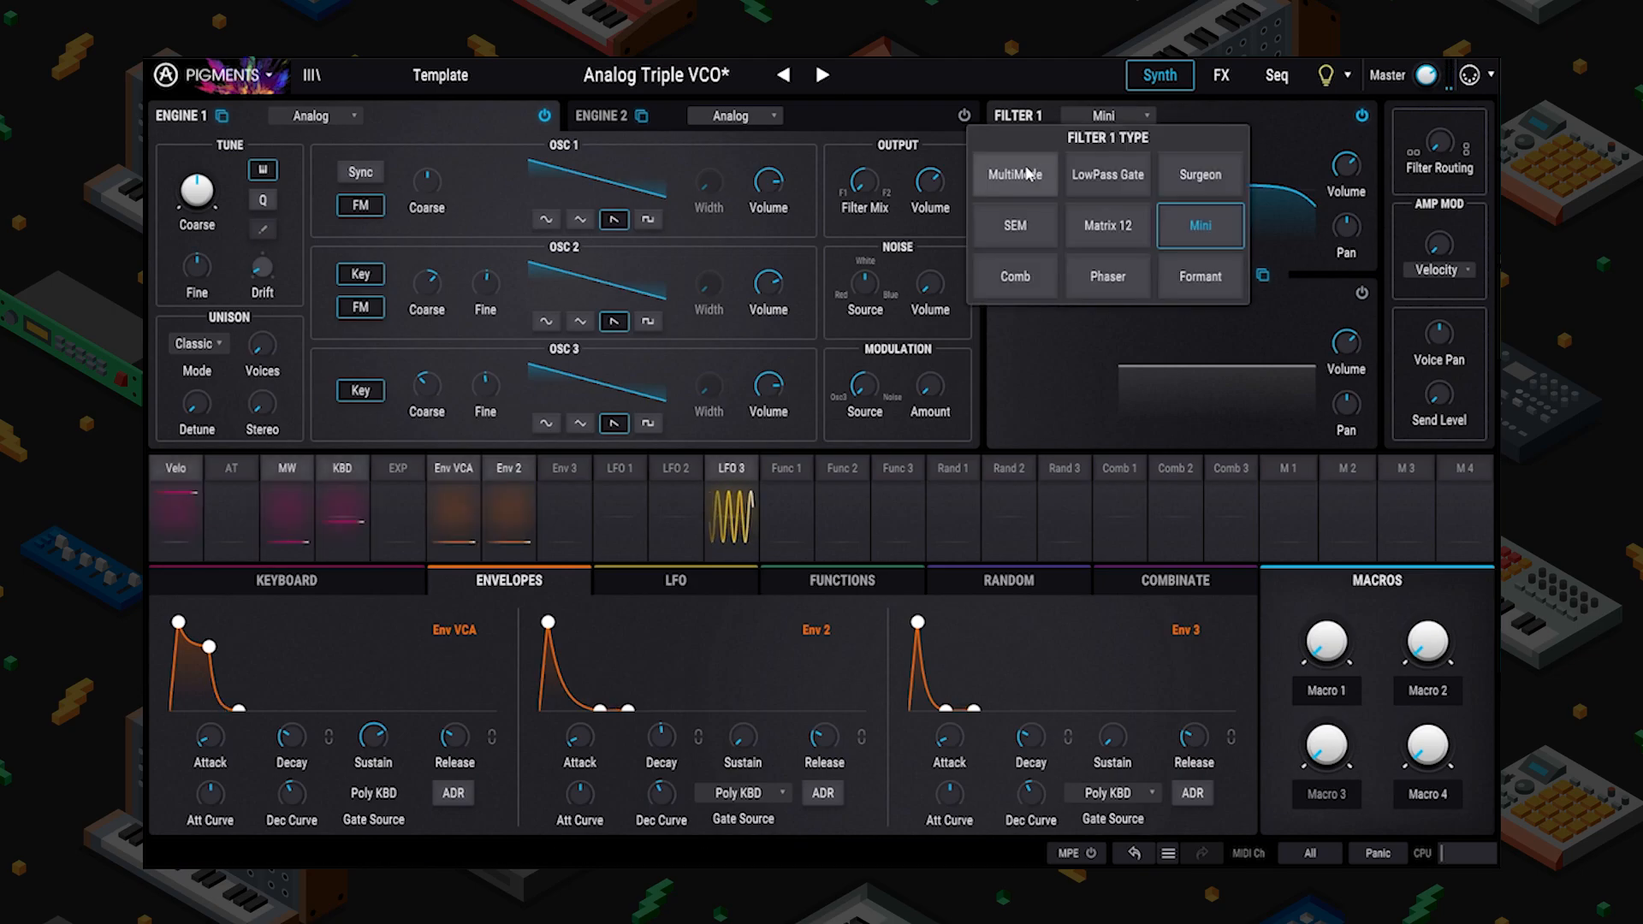
pyautogui.click(1117, 168)
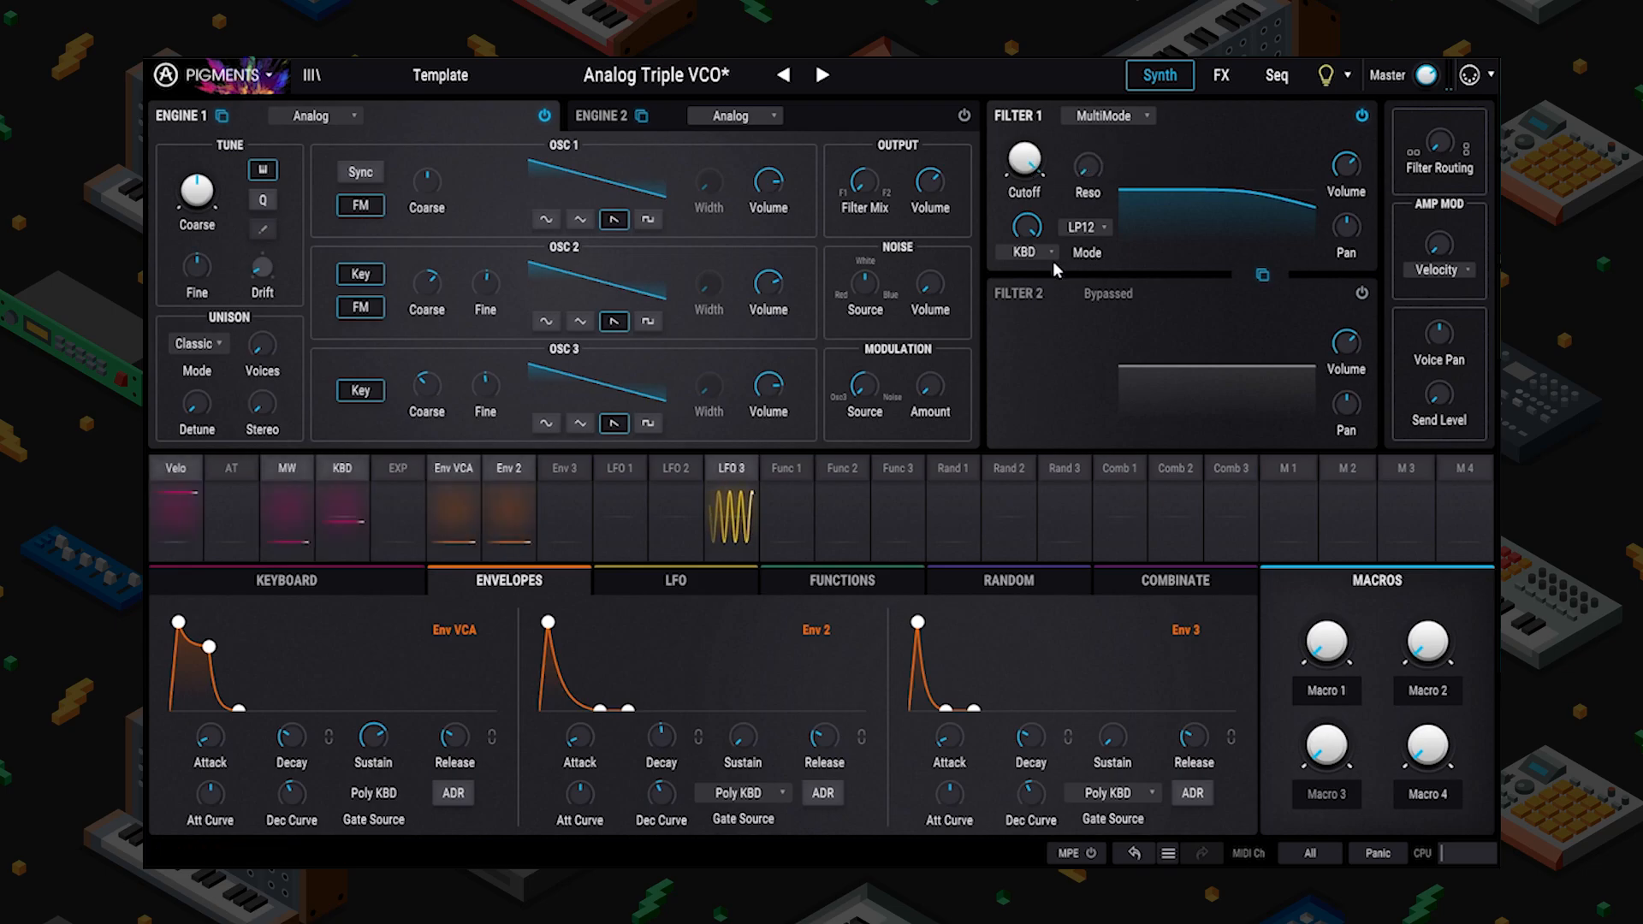
pyautogui.moveTo(1057, 214)
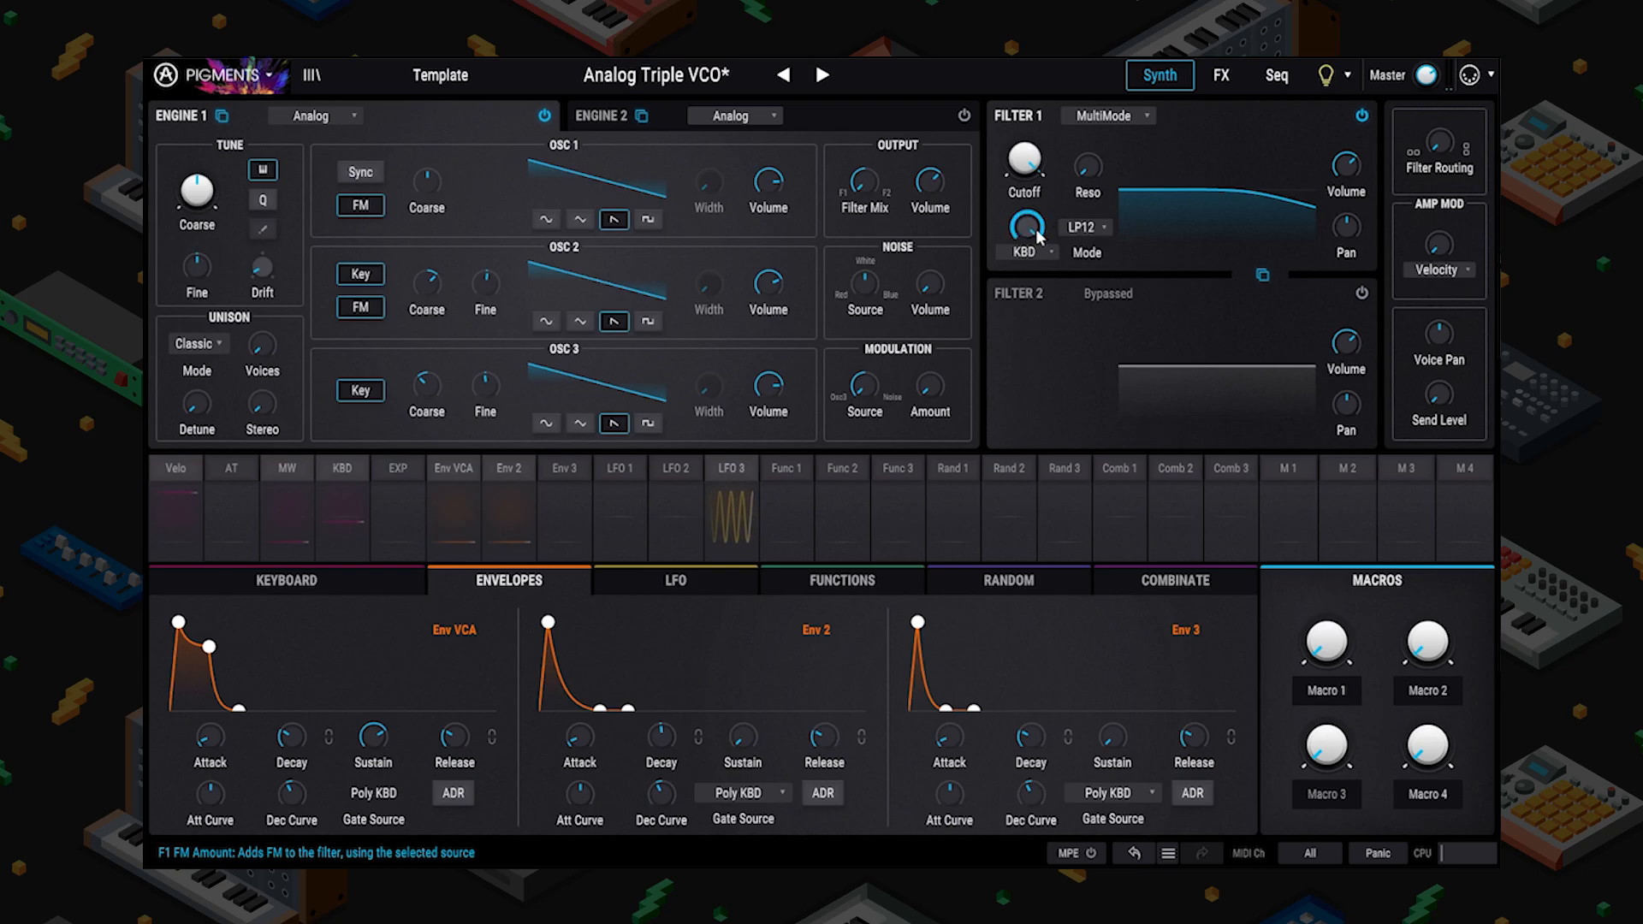
pyautogui.moveTo(1038, 168)
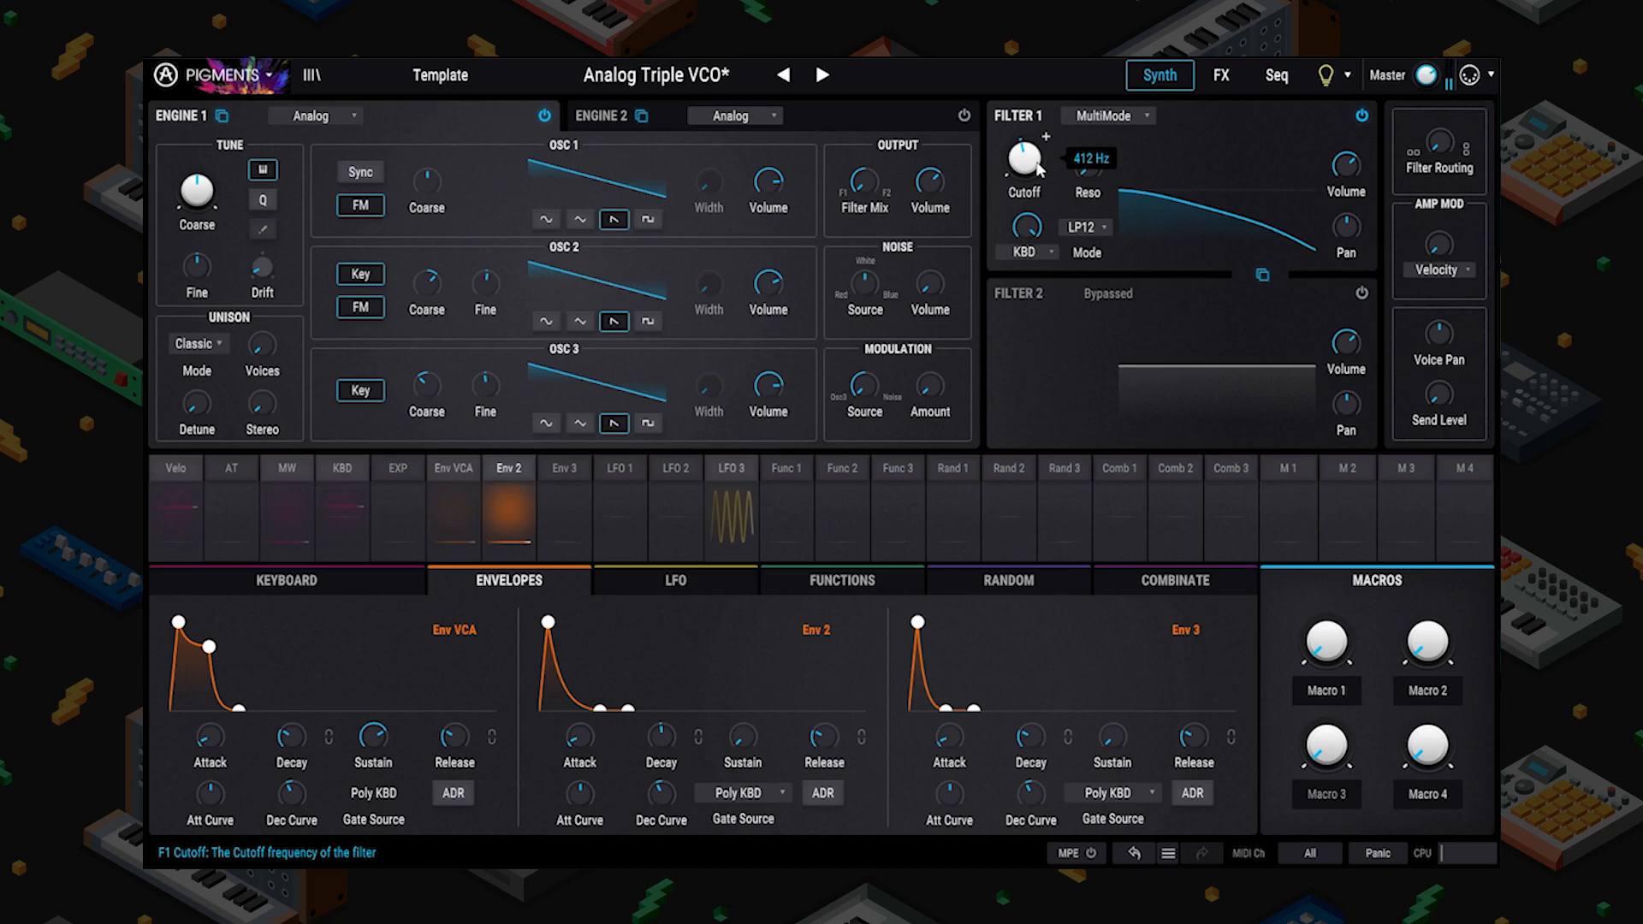
# Review Filter 1's FM source options, keep KBD, and raise the filter's cutoff and resonance.
pyautogui.click(1036, 254)
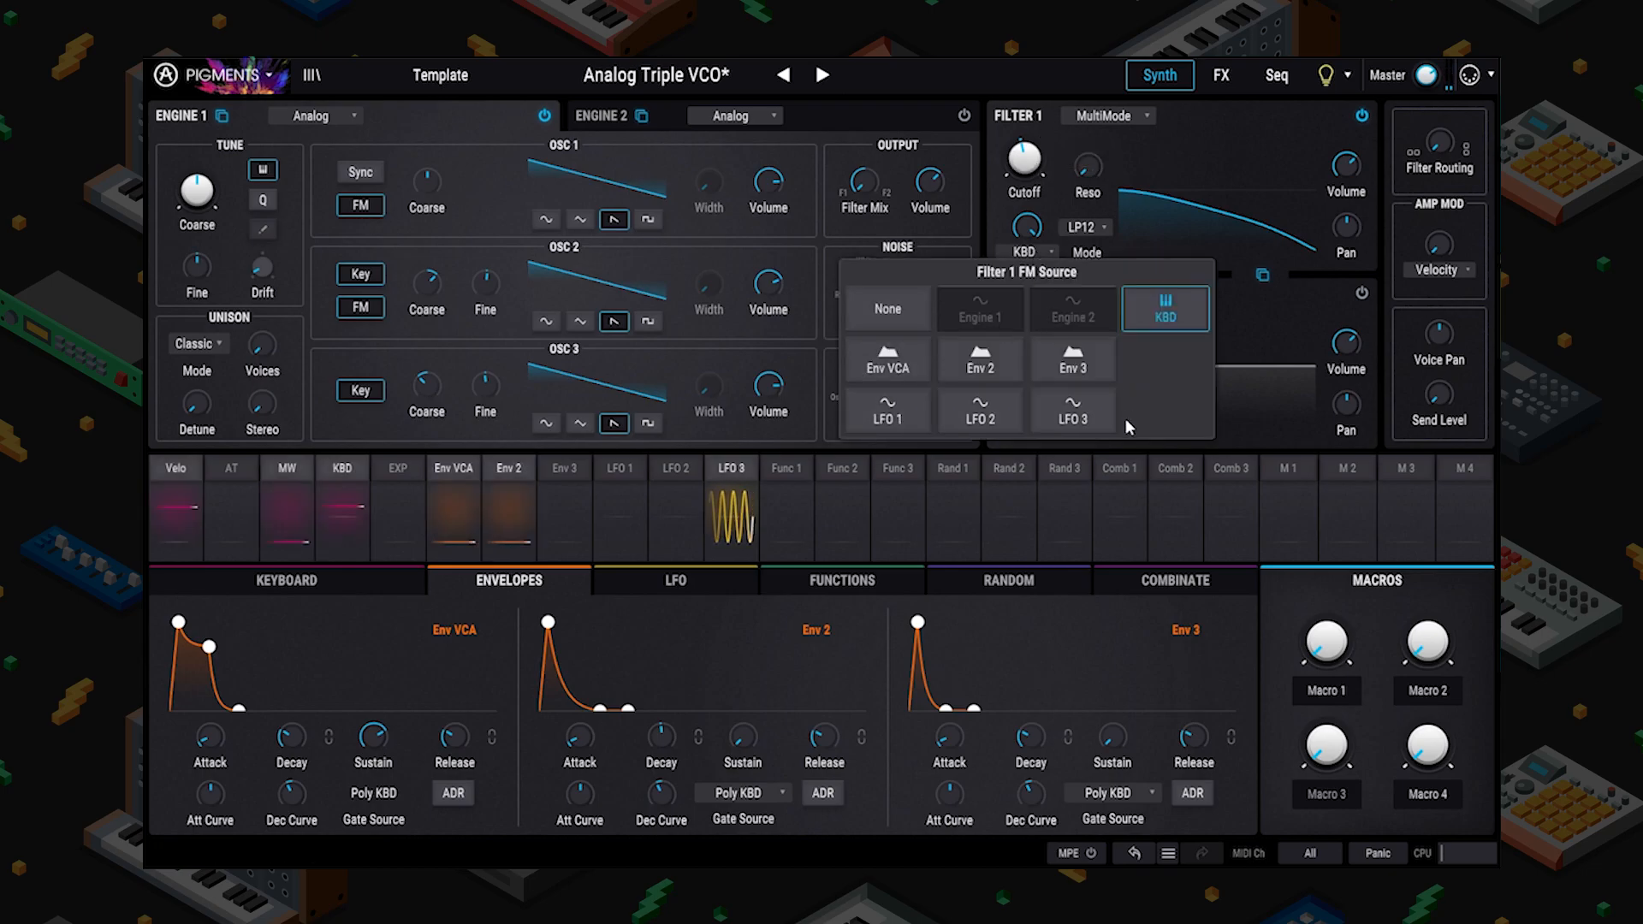
pyautogui.click(1226, 163)
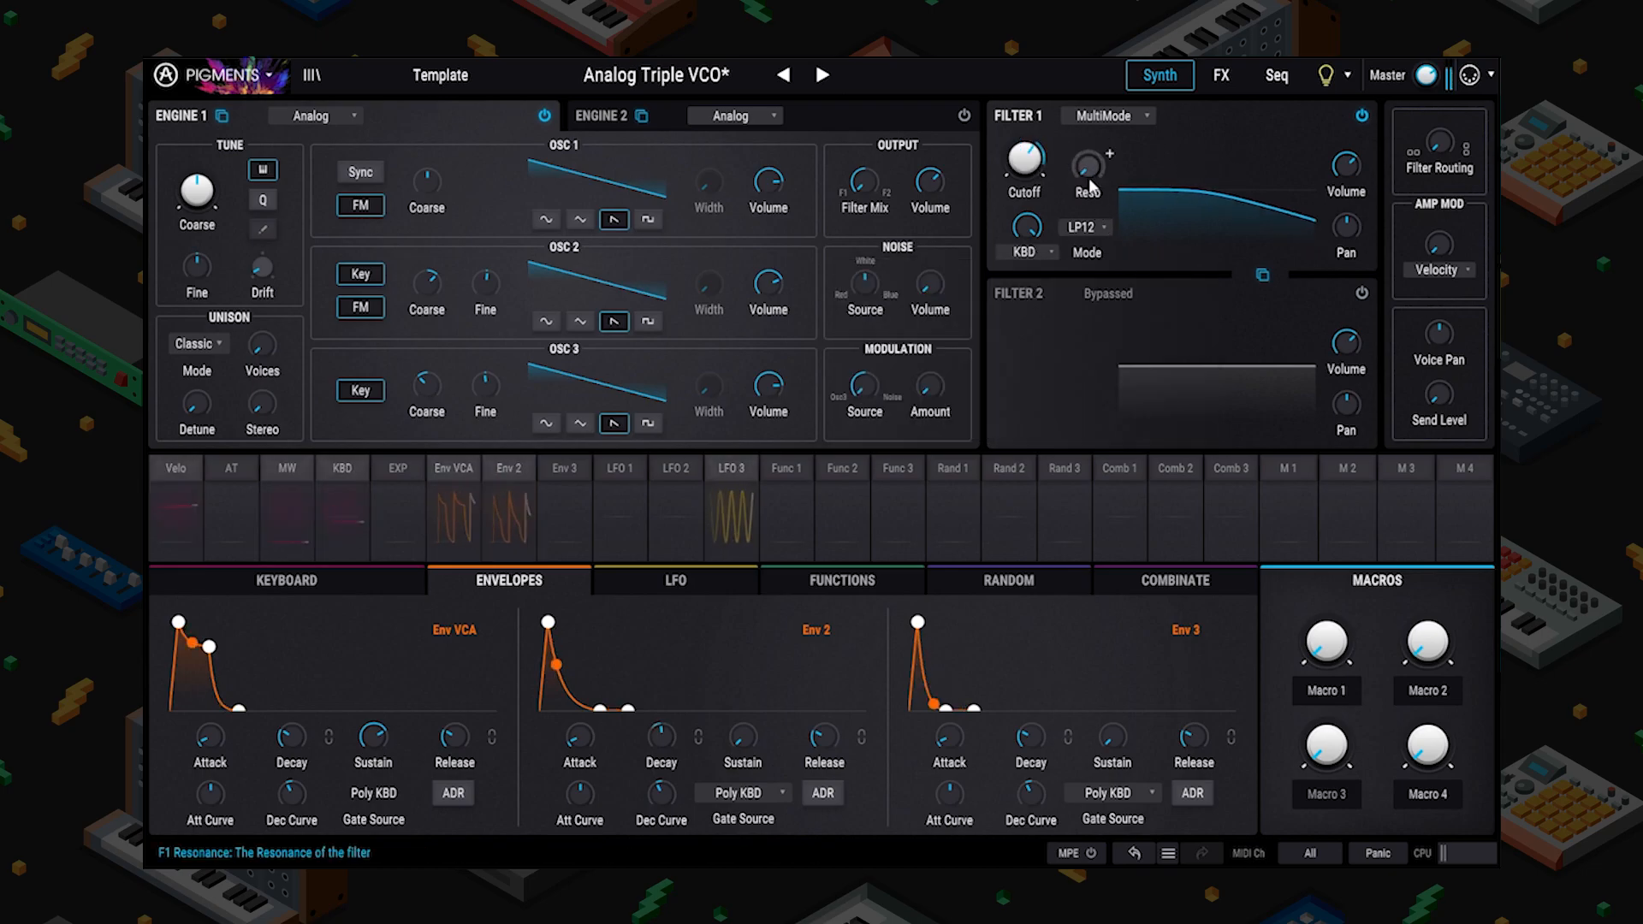
pyautogui.moveTo(1014, 154); pyautogui.dragTo(1083, 175)
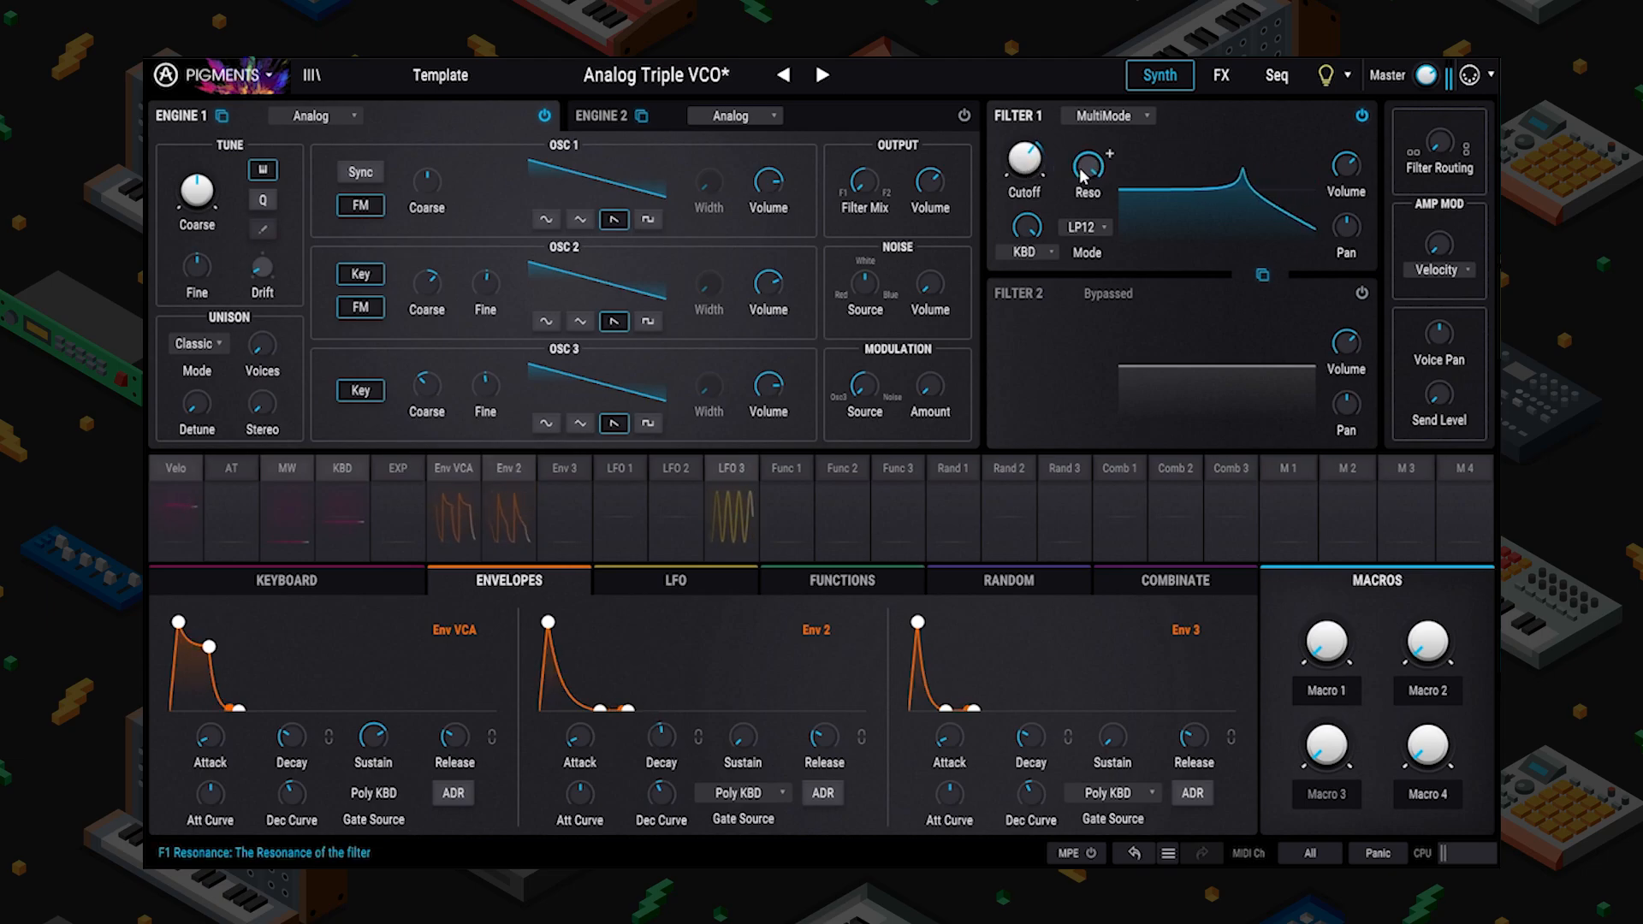
# Switch Filter 1 to the Mini type and adjust its resonance for comparison.
pyautogui.click(1109, 117)
pyautogui.click(1201, 225)
pyautogui.moveTo(1080, 175); pyautogui.dragTo(1072, 167)
# Change Filter 1 to the MultiMode type, add slight resonance and lower the cutoff to the middle of its range.
pyautogui.click(1104, 115)
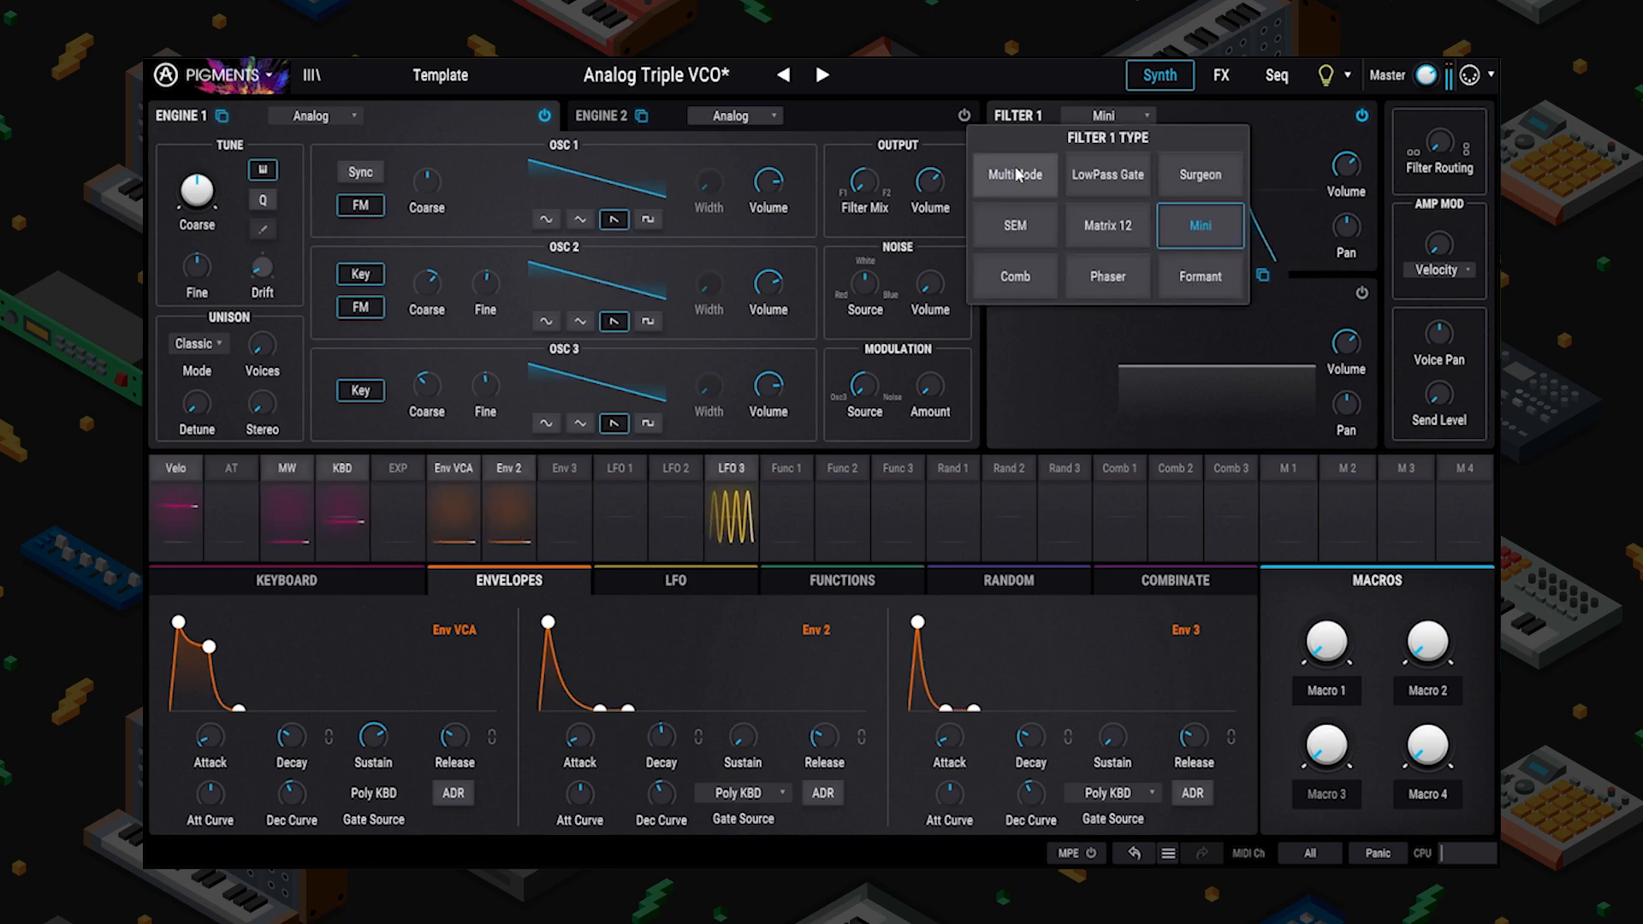
pyautogui.click(1035, 176)
pyautogui.moveTo(1110, 156)
pyautogui.mouseDown()
pyautogui.moveTo(1110, 188)
pyautogui.moveTo(1109, 154)
pyautogui.mouseUp()
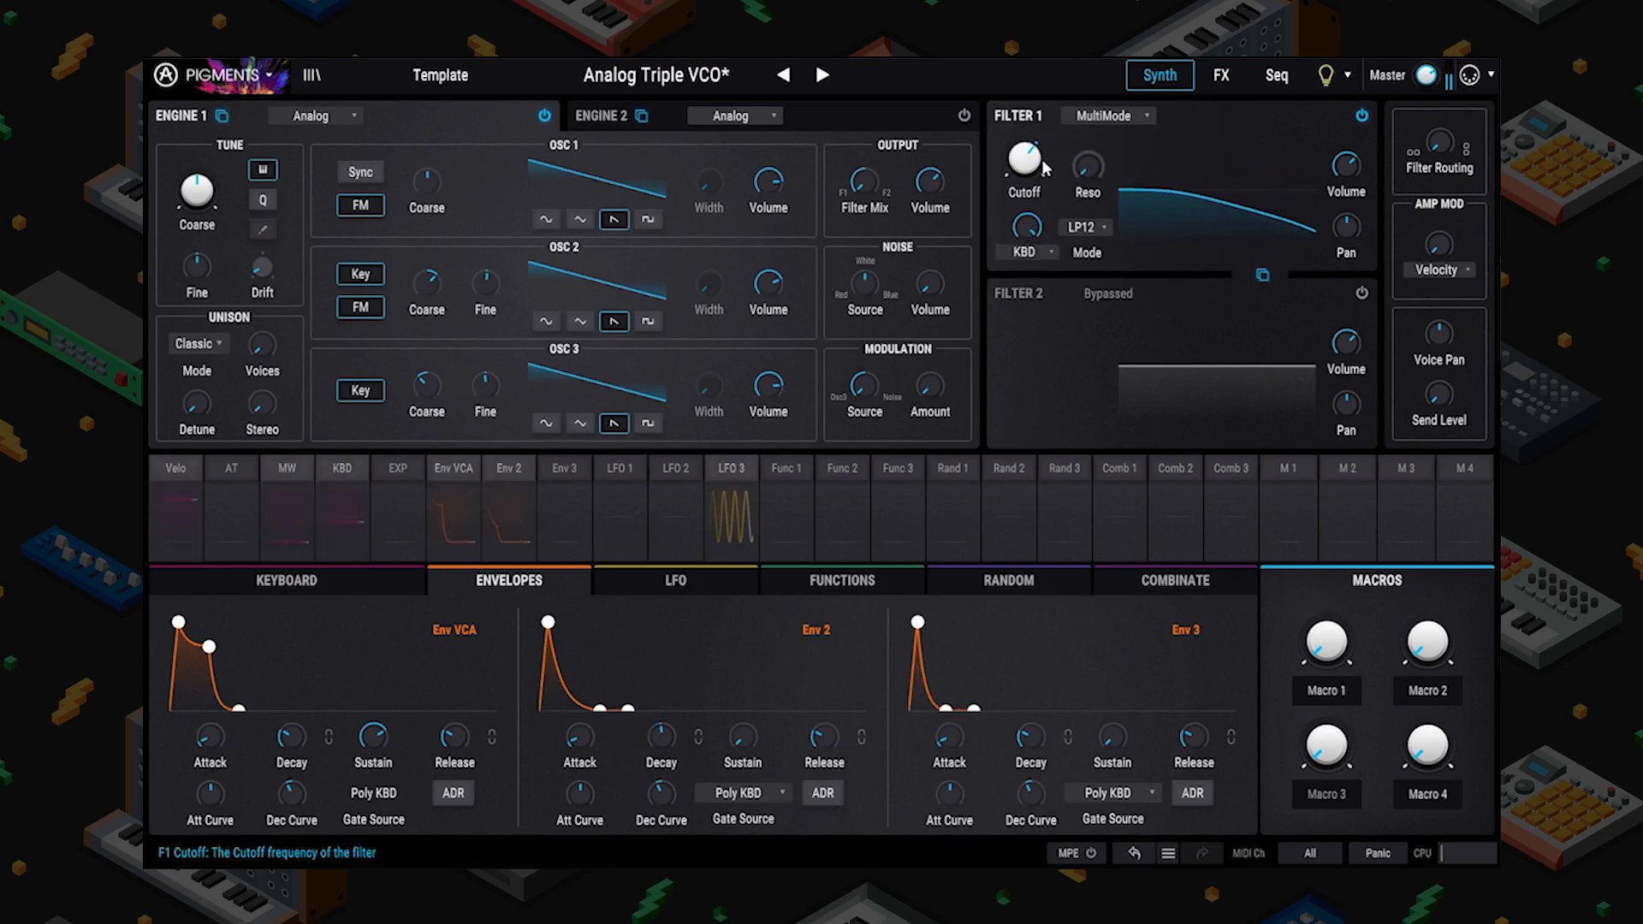
pyautogui.scroll(5, 1109, 154)
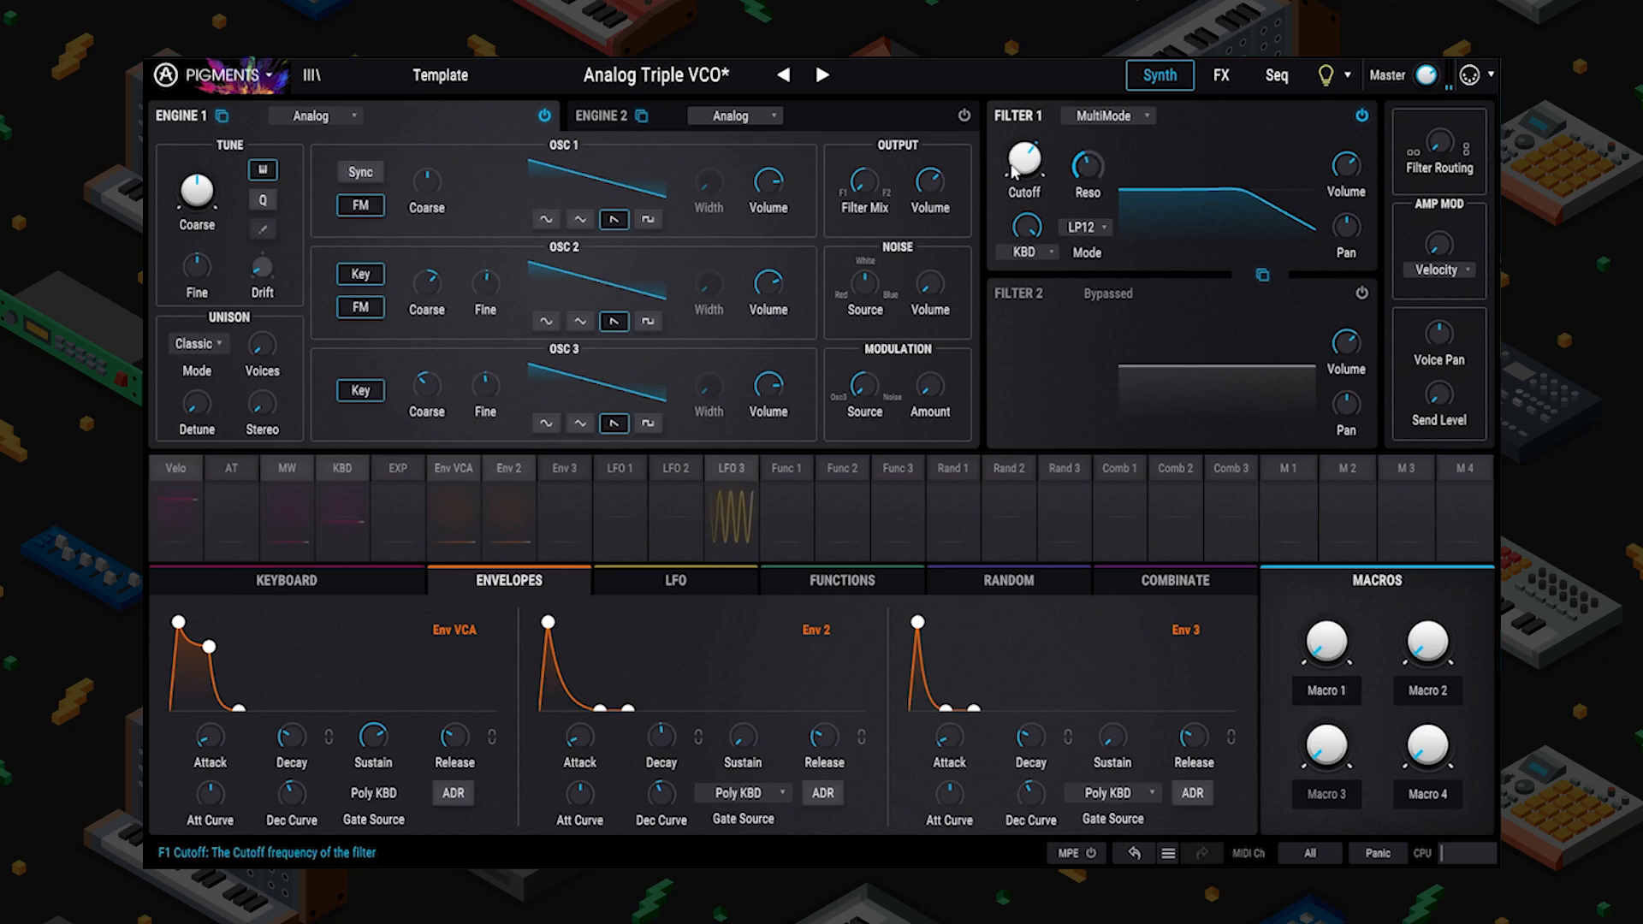
pyautogui.scroll(-5, 1109, 154)
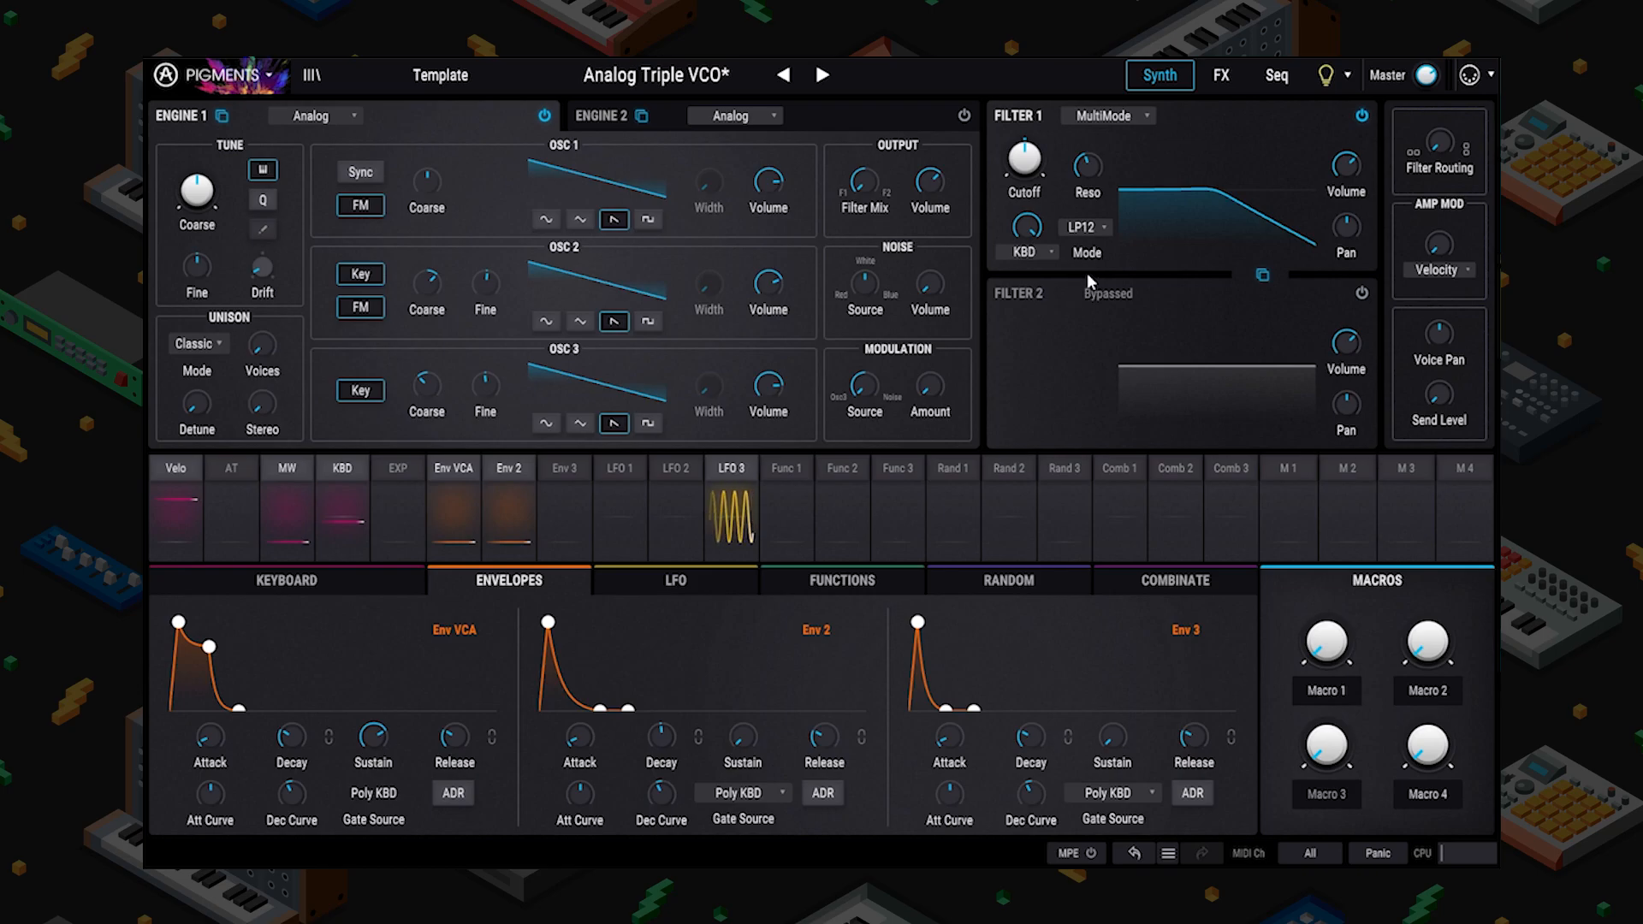
# Set Filter 1's MultiMode slope to LP6 and lower the cutoff.
pyautogui.click(1101, 228)
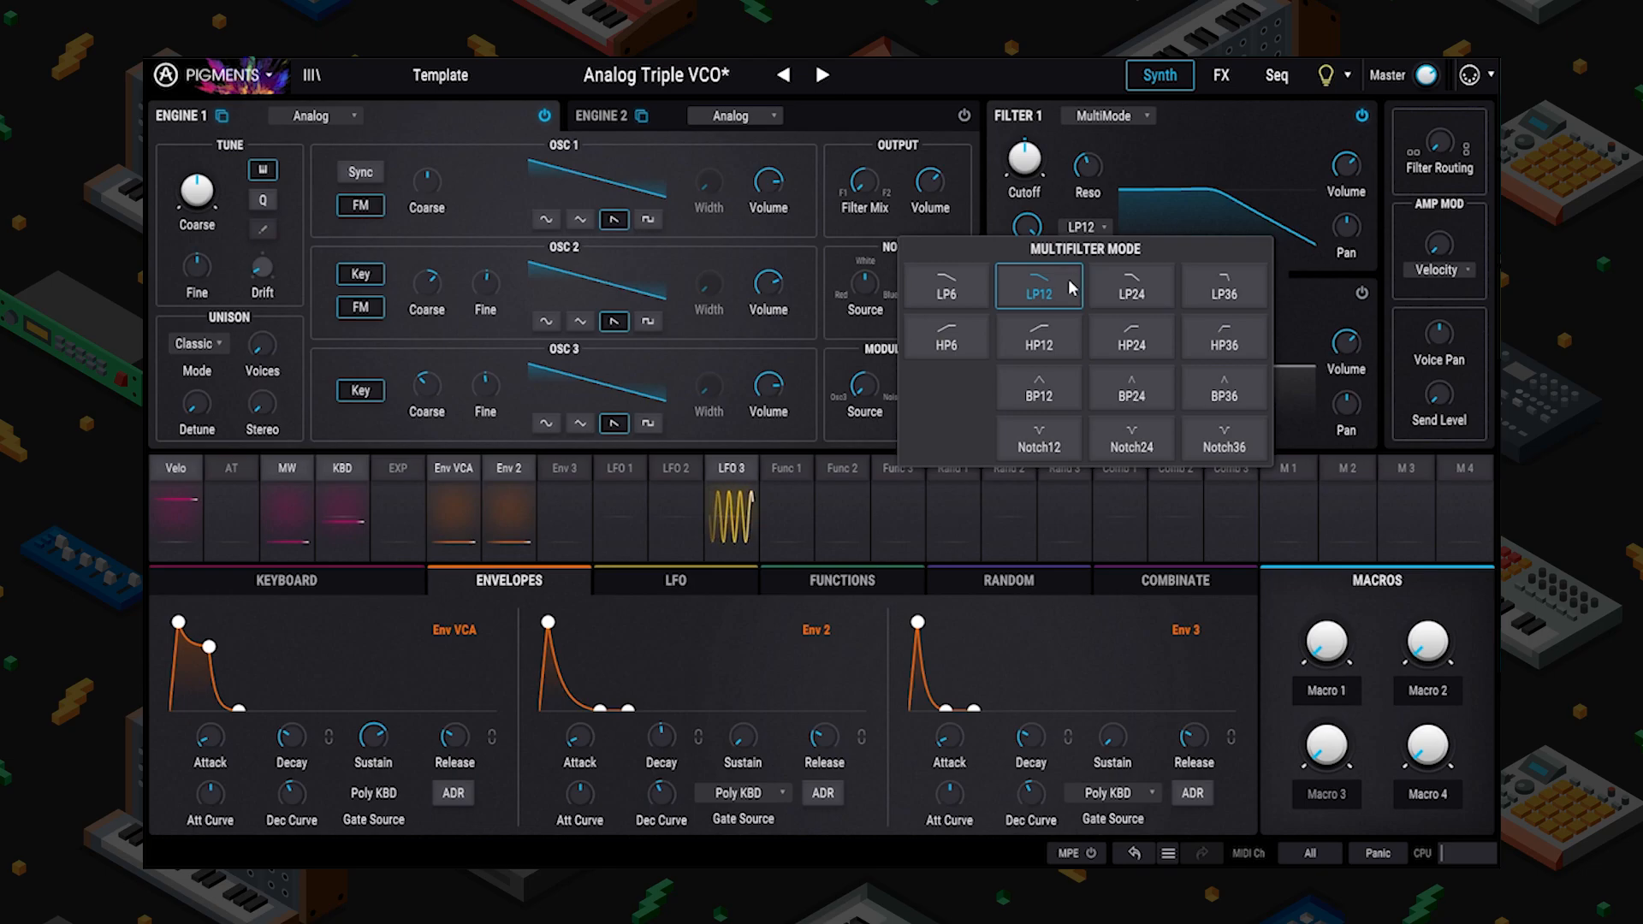
pyautogui.click(966, 295)
pyautogui.moveTo(1197, 180); pyautogui.dragTo(1182, 166)
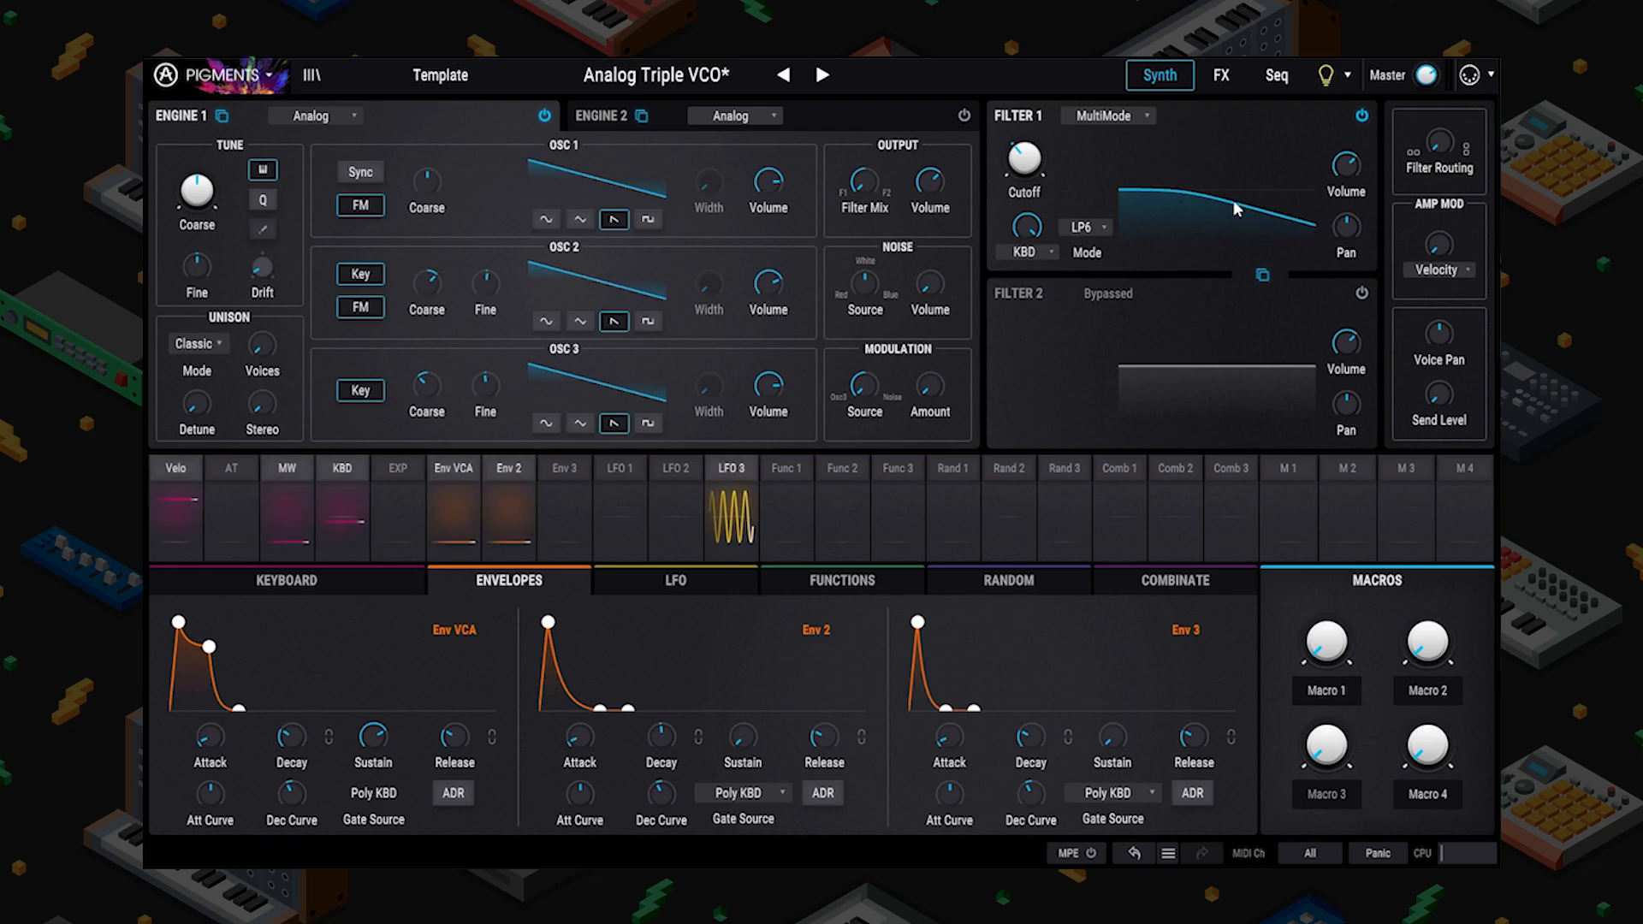
# Try Filter 1's LP36 slope with a raised cutoff, and change the filter mode to LP24.
pyautogui.click(1086, 227)
pyautogui.click(1224, 293)
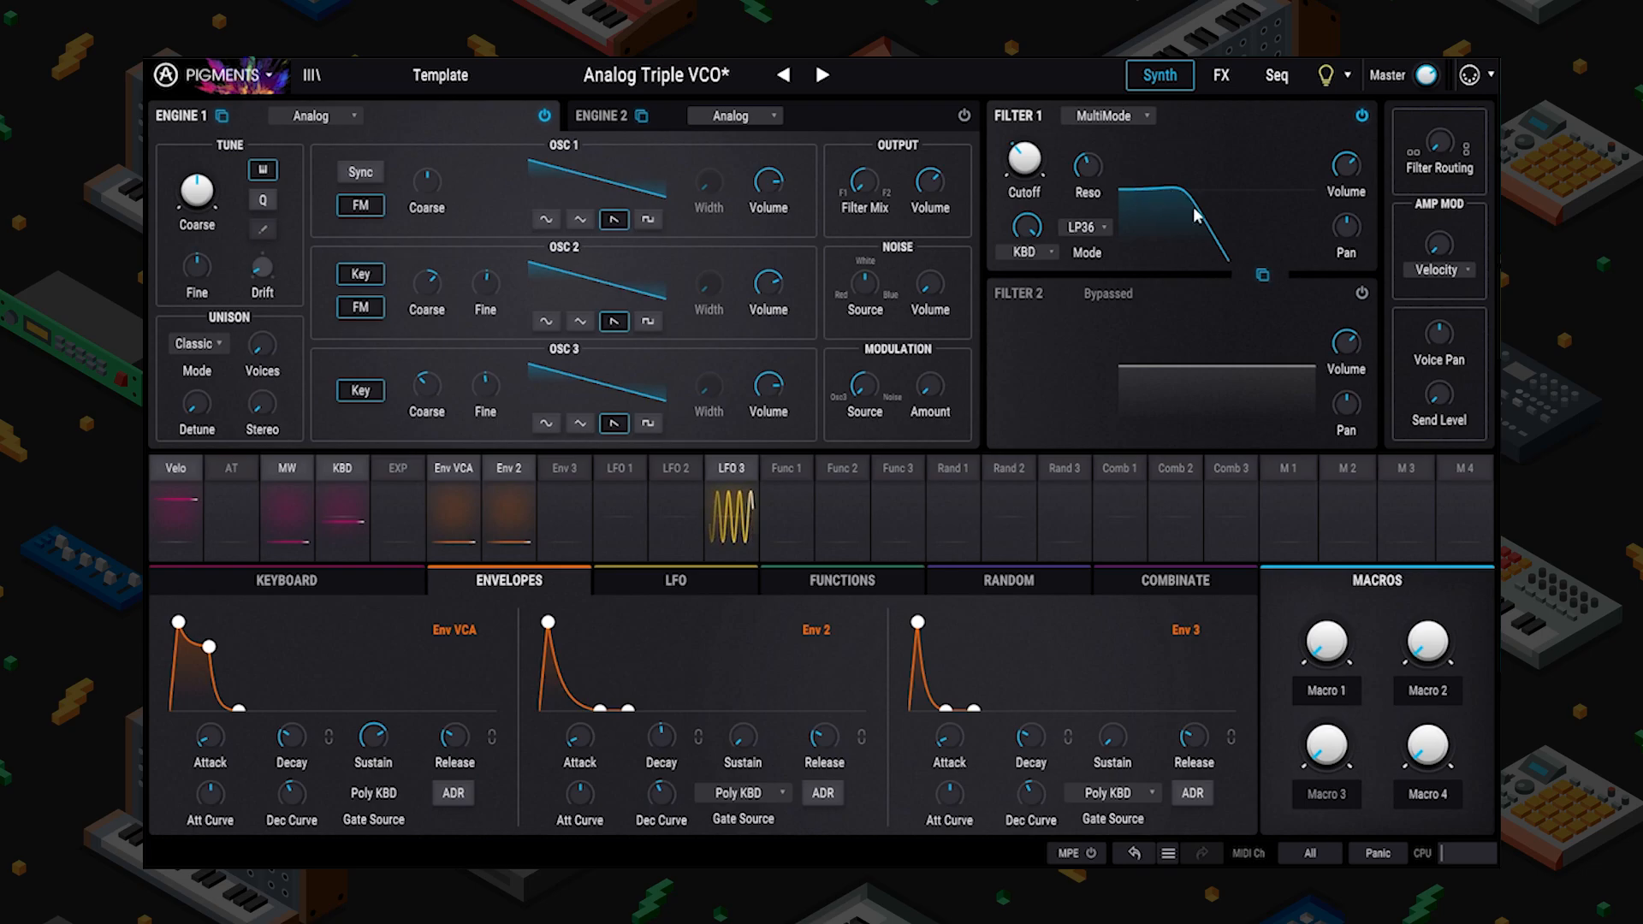
pyautogui.moveTo(1024, 158); pyautogui.dragTo(1089, 180)
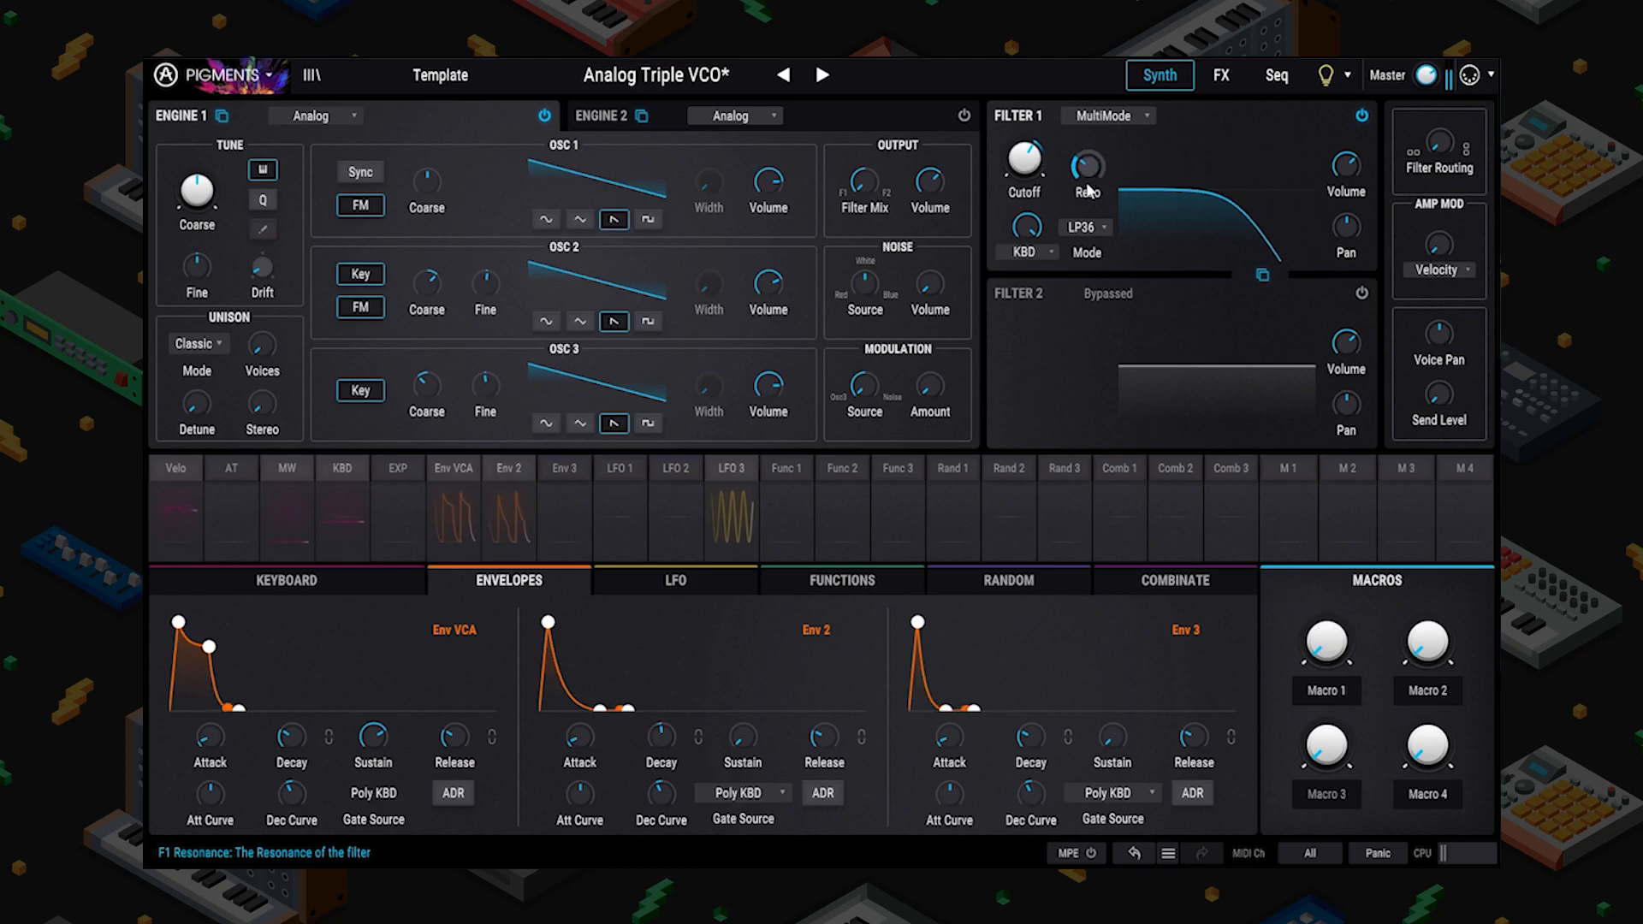
pyautogui.click(1092, 226)
pyautogui.click(1132, 284)
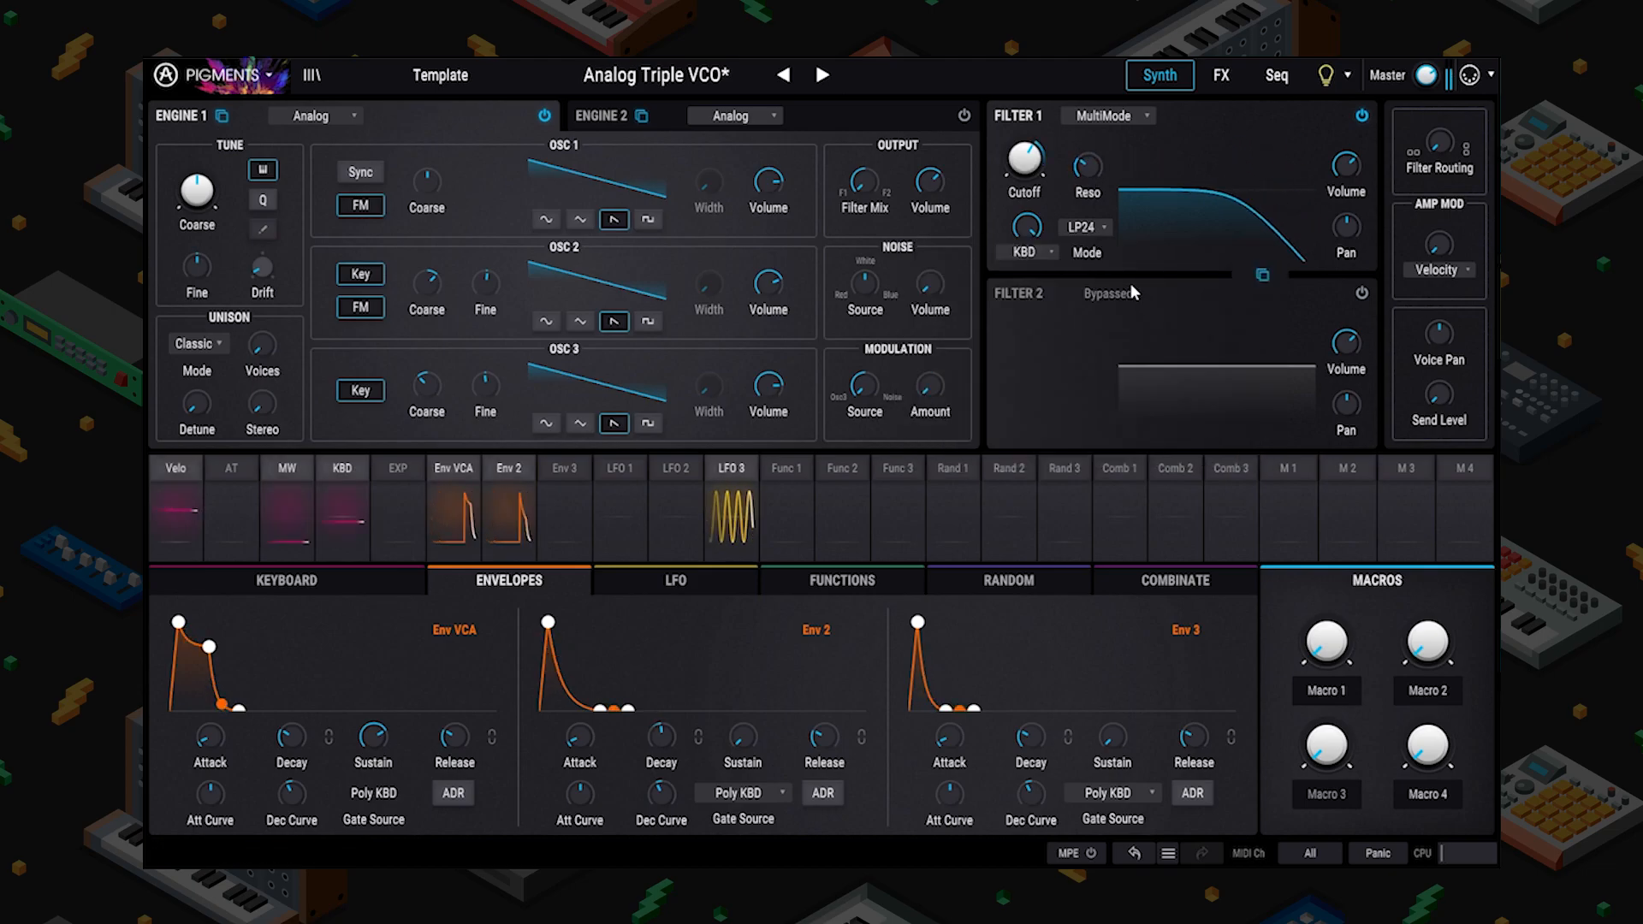
# Try Filter 1's LP12 slope against LP24, return to LP24 and adjust the cutoff slightly.
pyautogui.click(1074, 246)
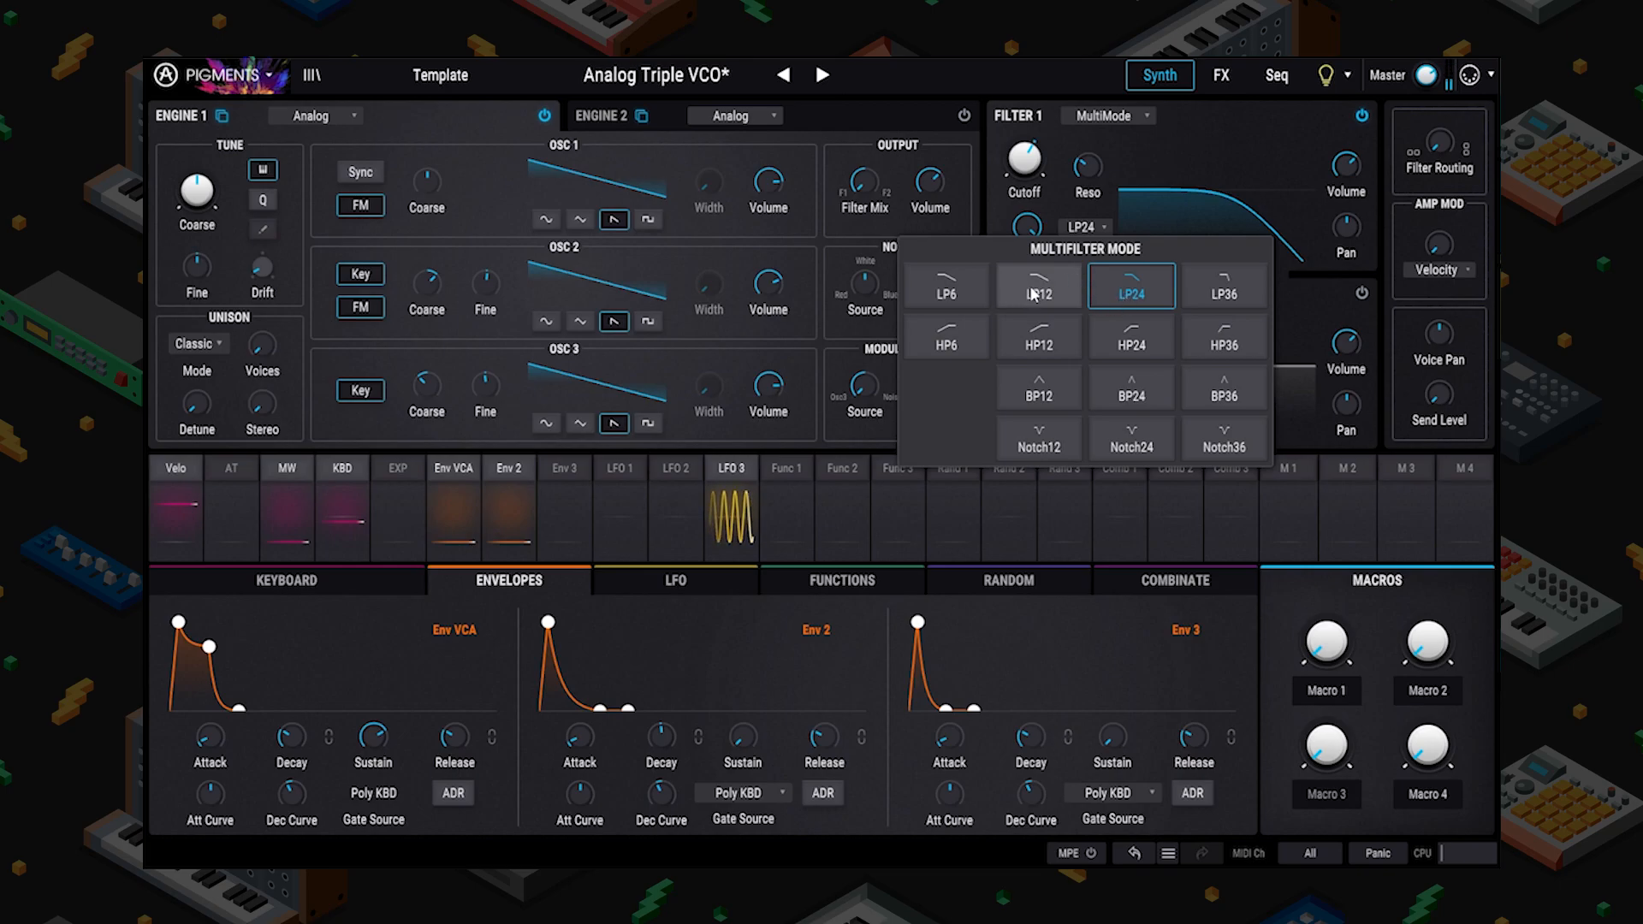
pyautogui.click(1070, 288)
pyautogui.click(1075, 225)
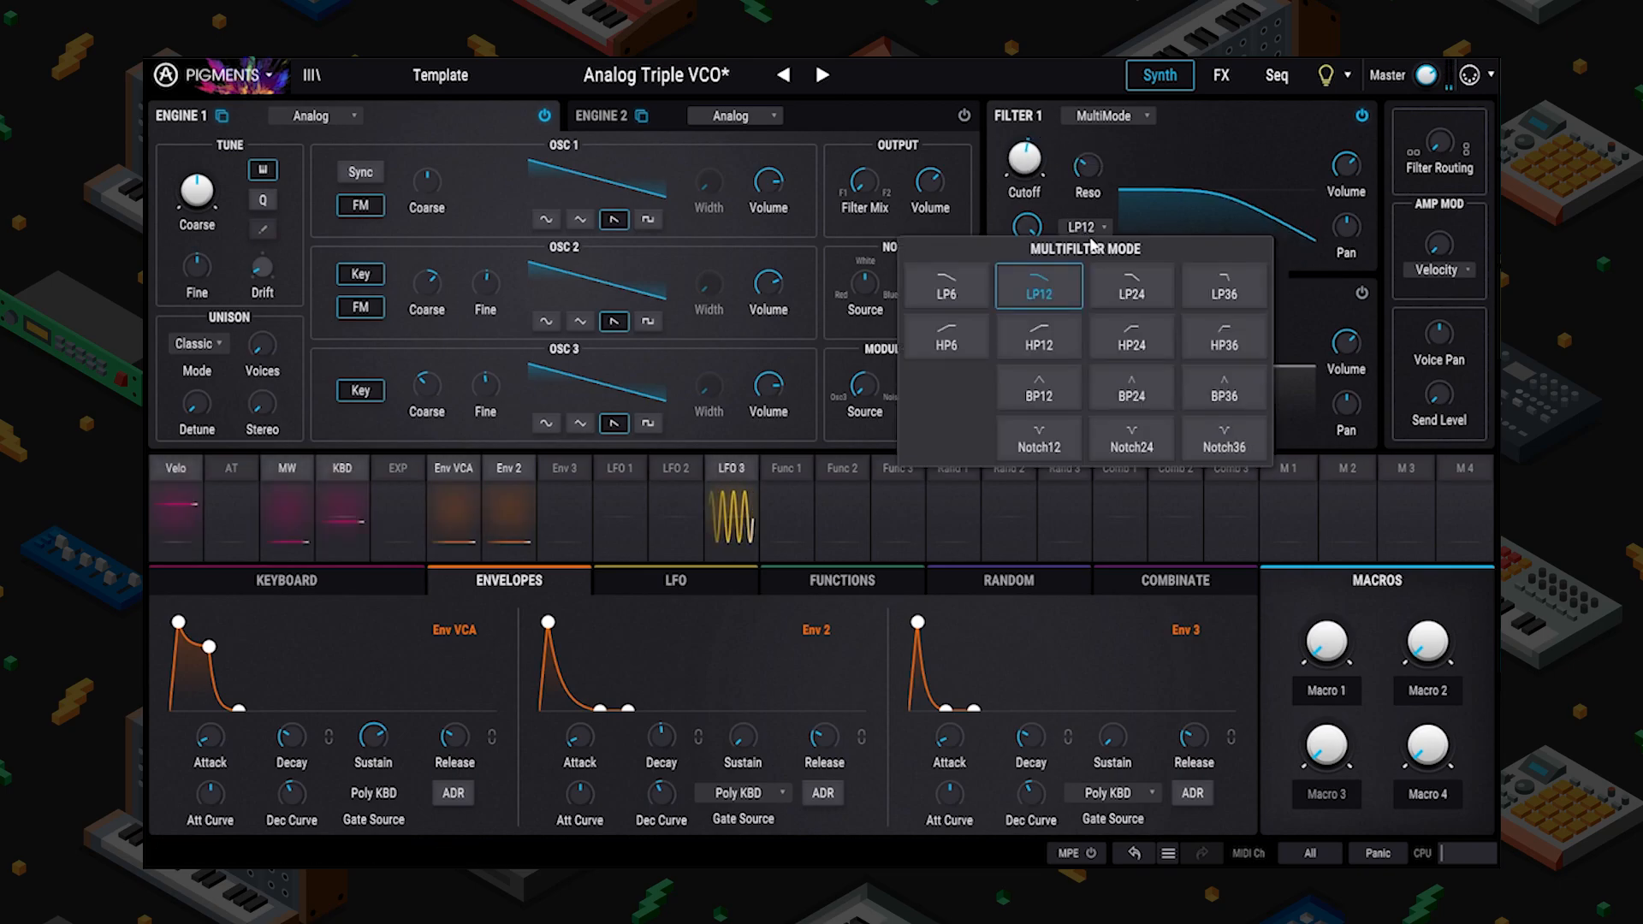
pyautogui.click(1132, 285)
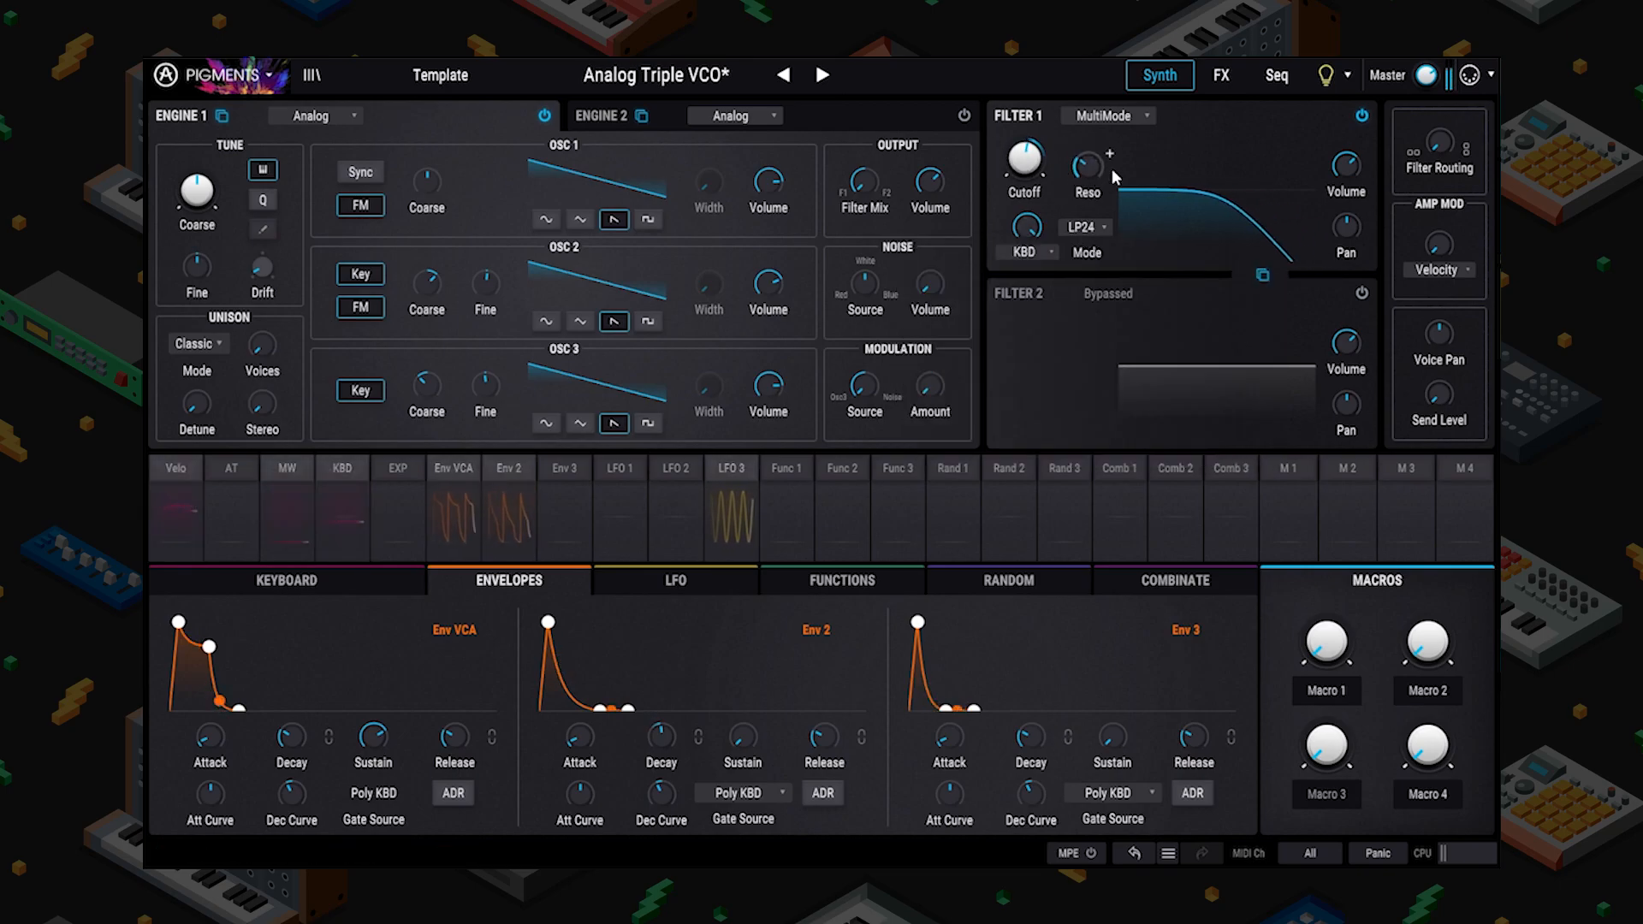
pyautogui.click(1096, 228)
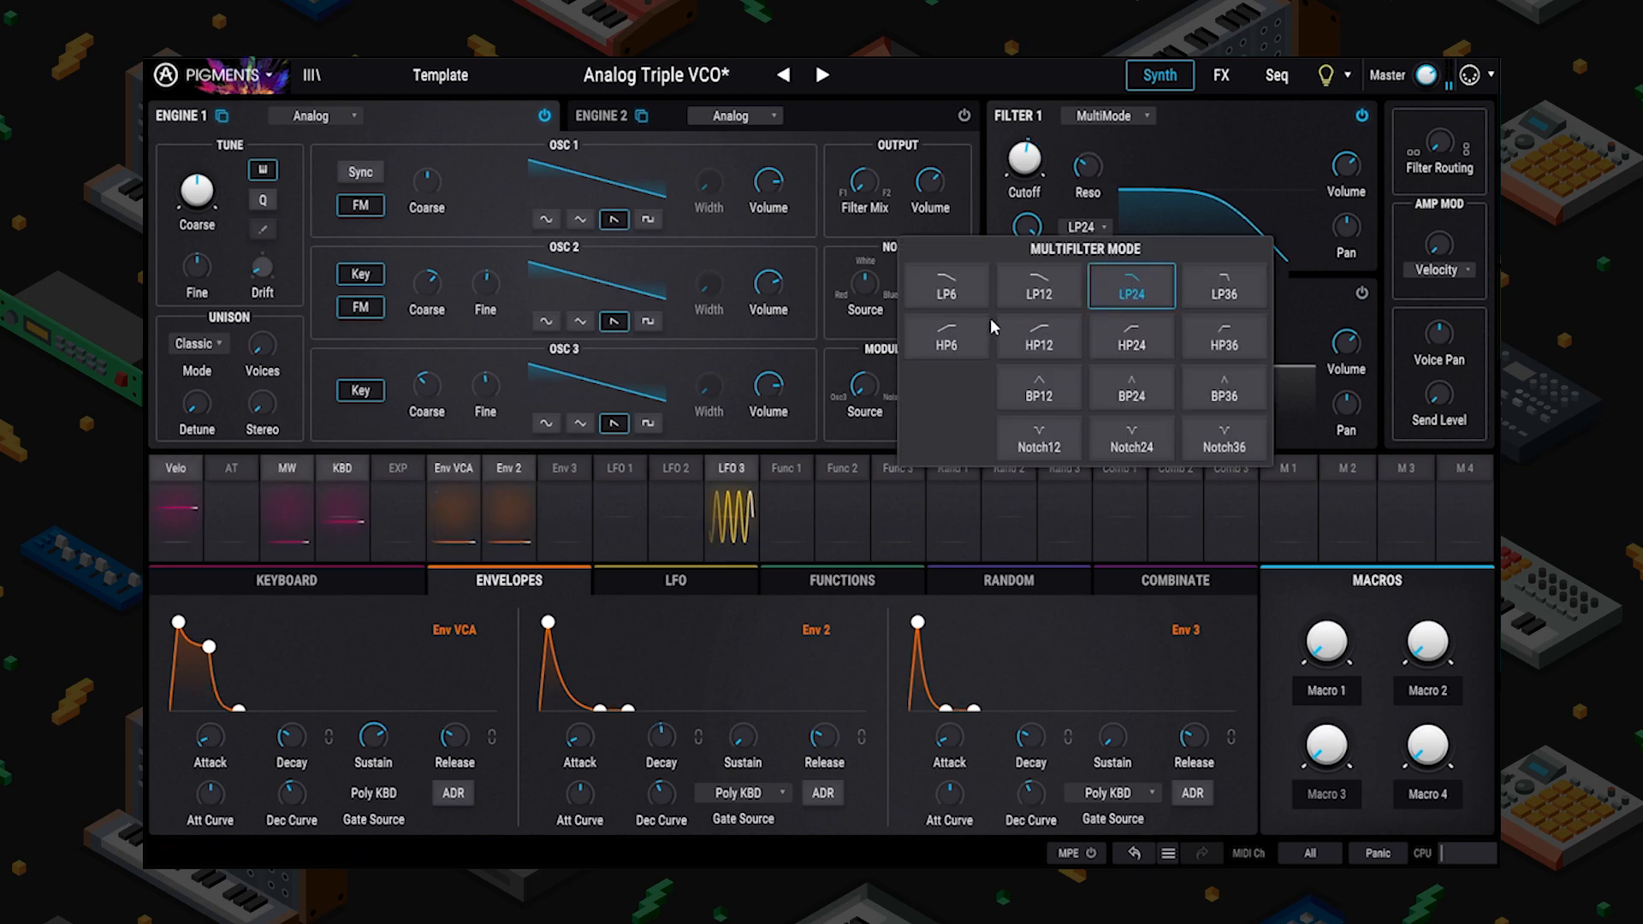
pyautogui.click(1142, 287)
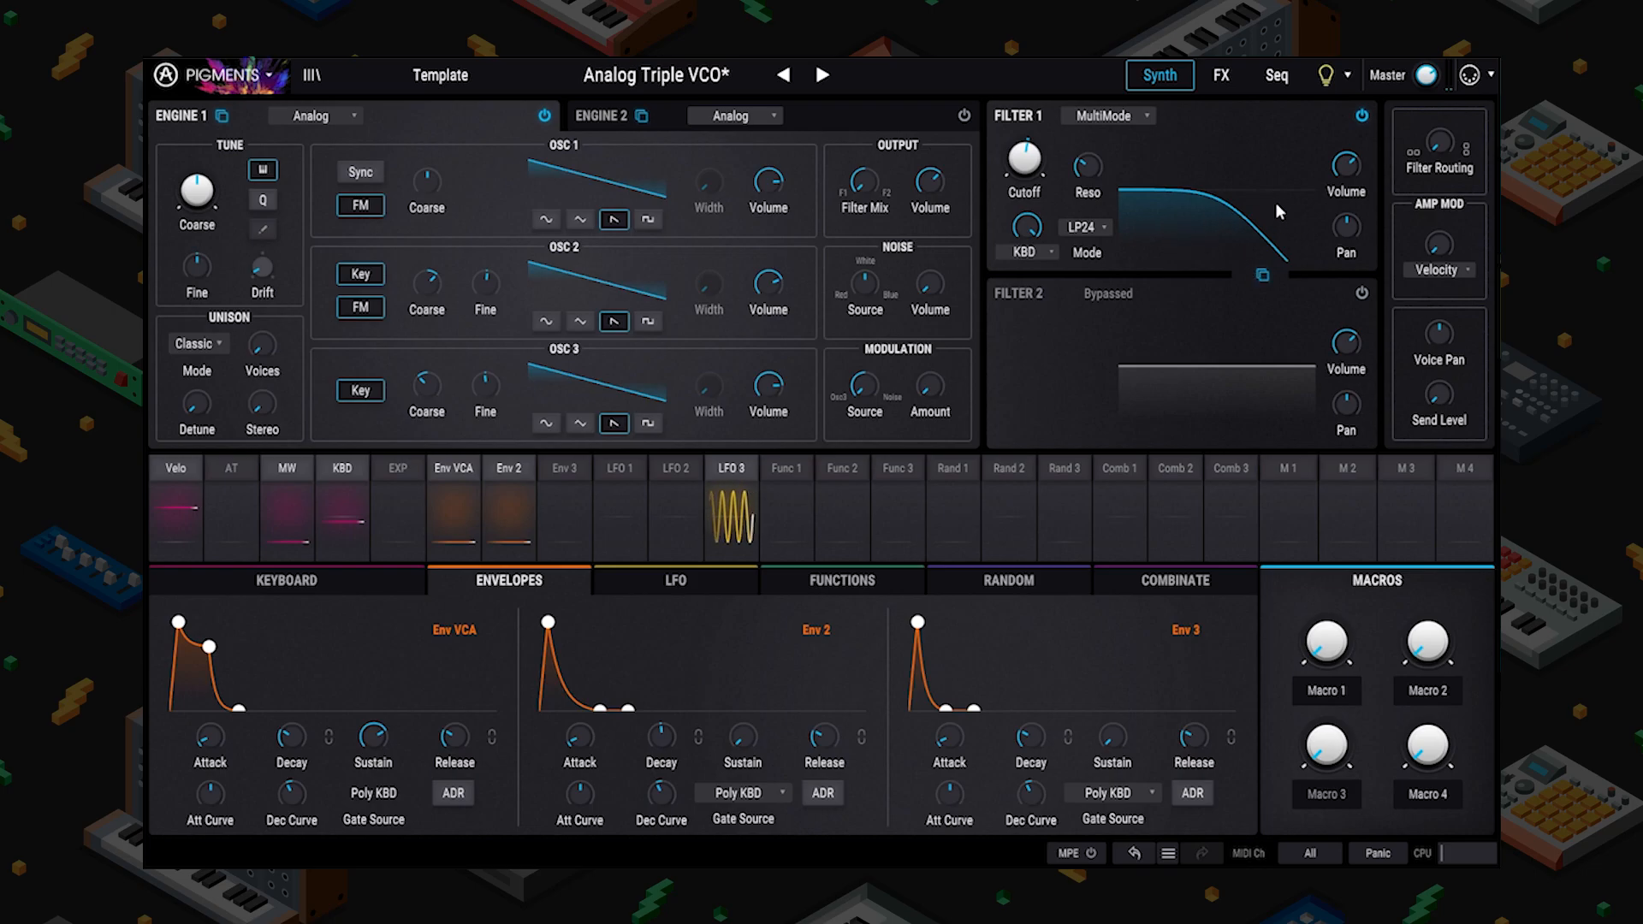
pyautogui.moveTo(1024, 158); pyautogui.dragTo(1025, 141)
# Compare Filter 1's HP12 and HP24 high-pass modes, adding resonance on HP24.
pyautogui.click(1085, 227)
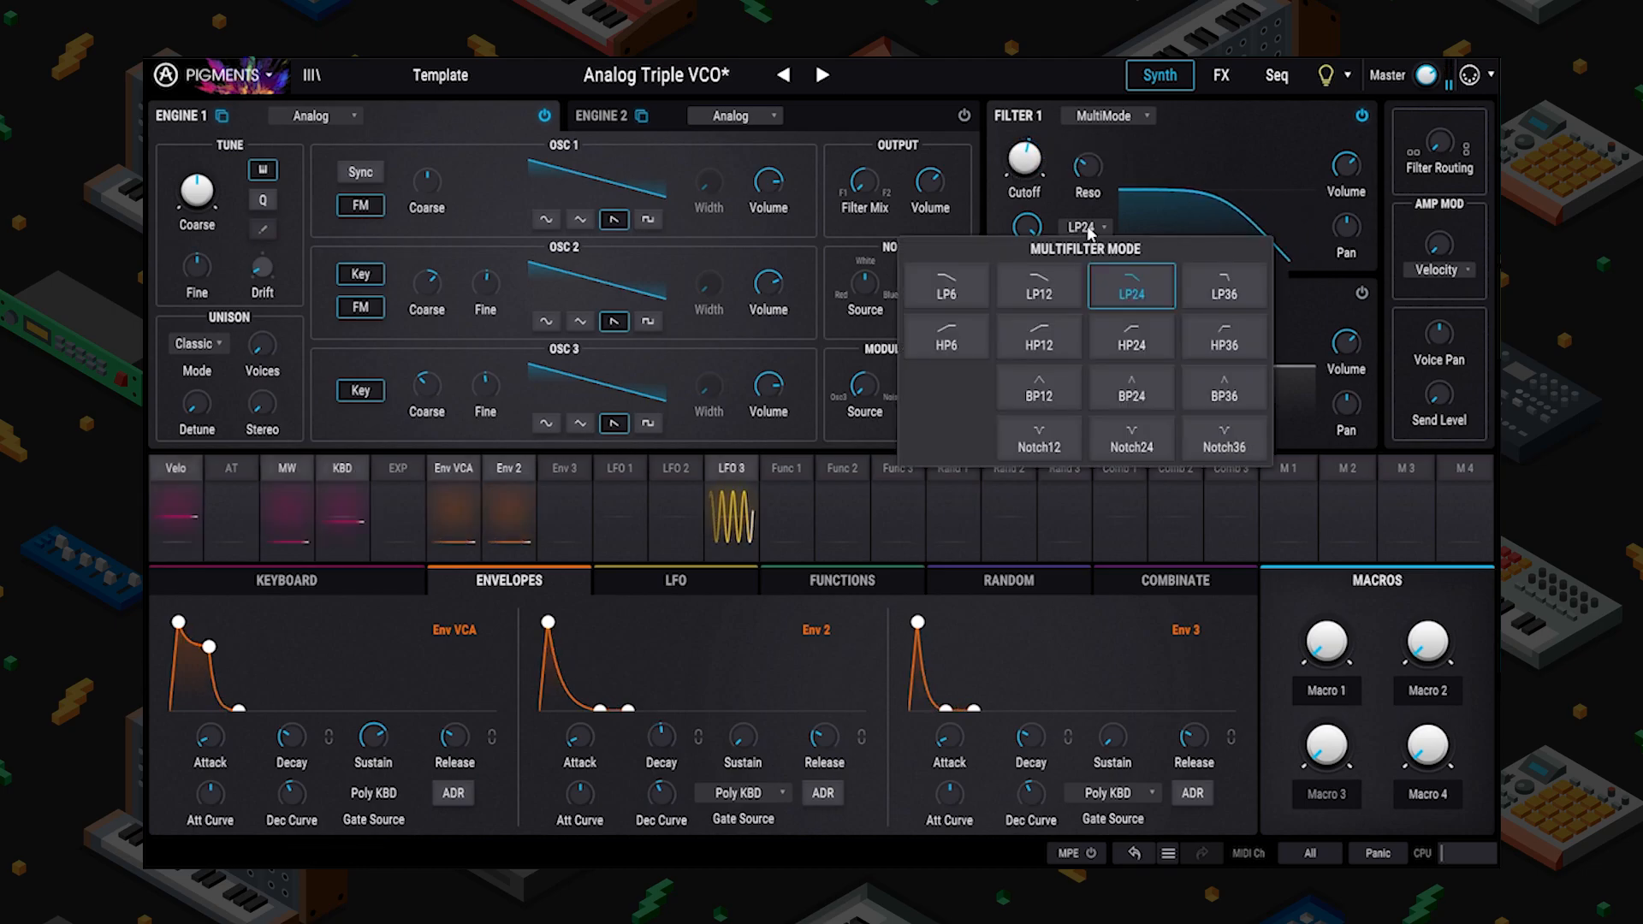
pyautogui.click(1051, 342)
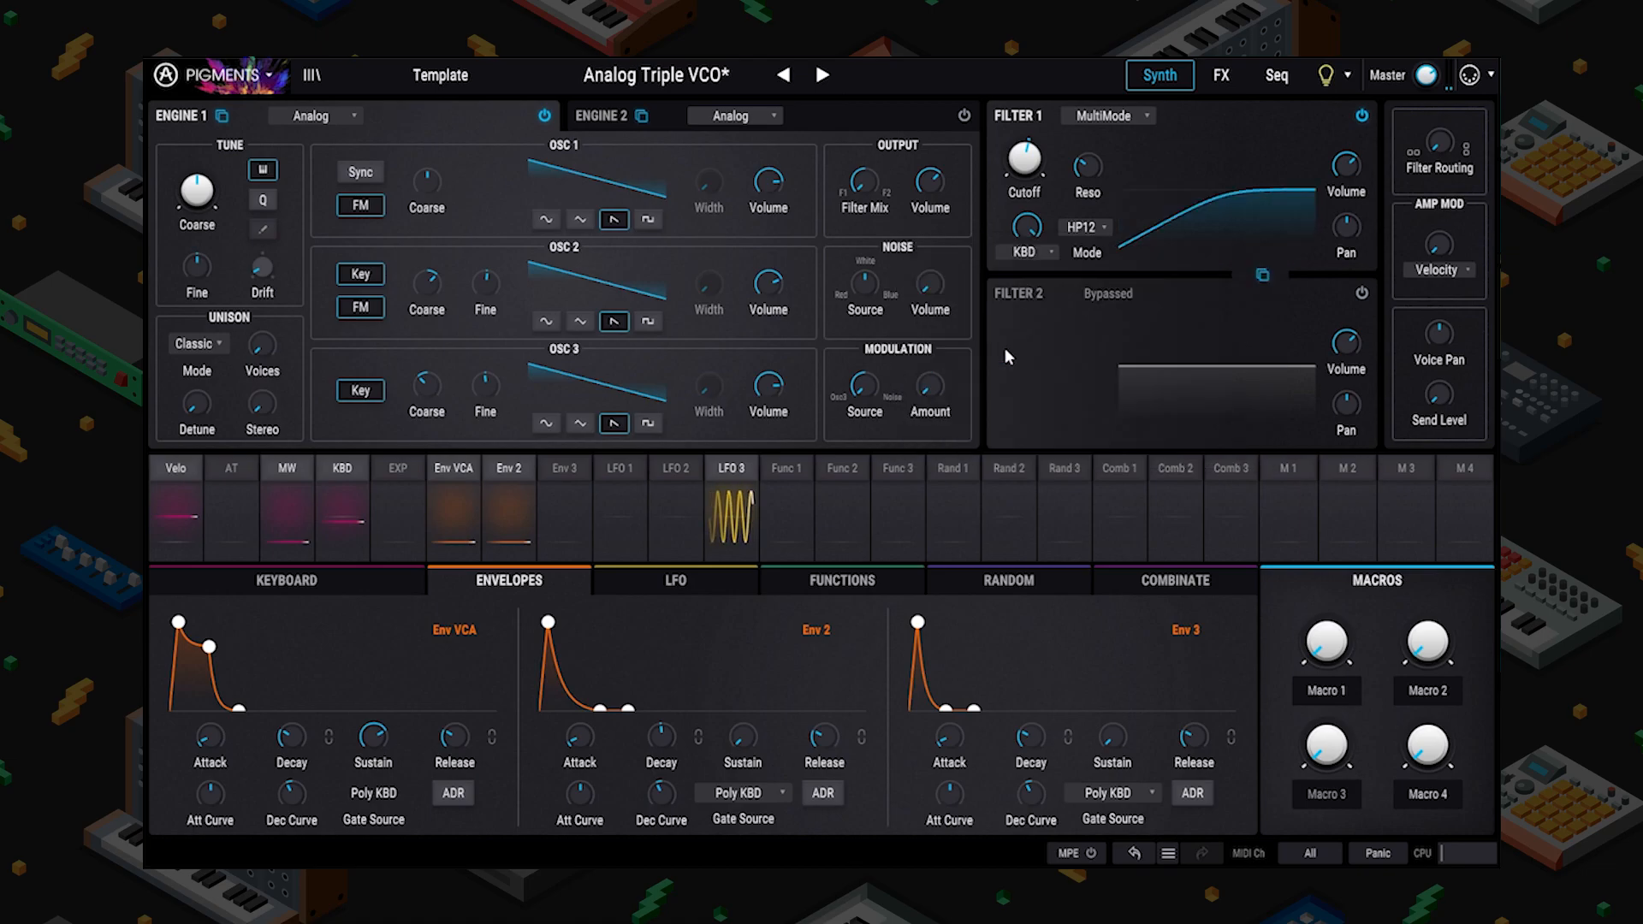
pyautogui.click(1080, 228)
pyautogui.click(1125, 339)
pyautogui.moveTo(1087, 165); pyautogui.dragTo(1046, 142)
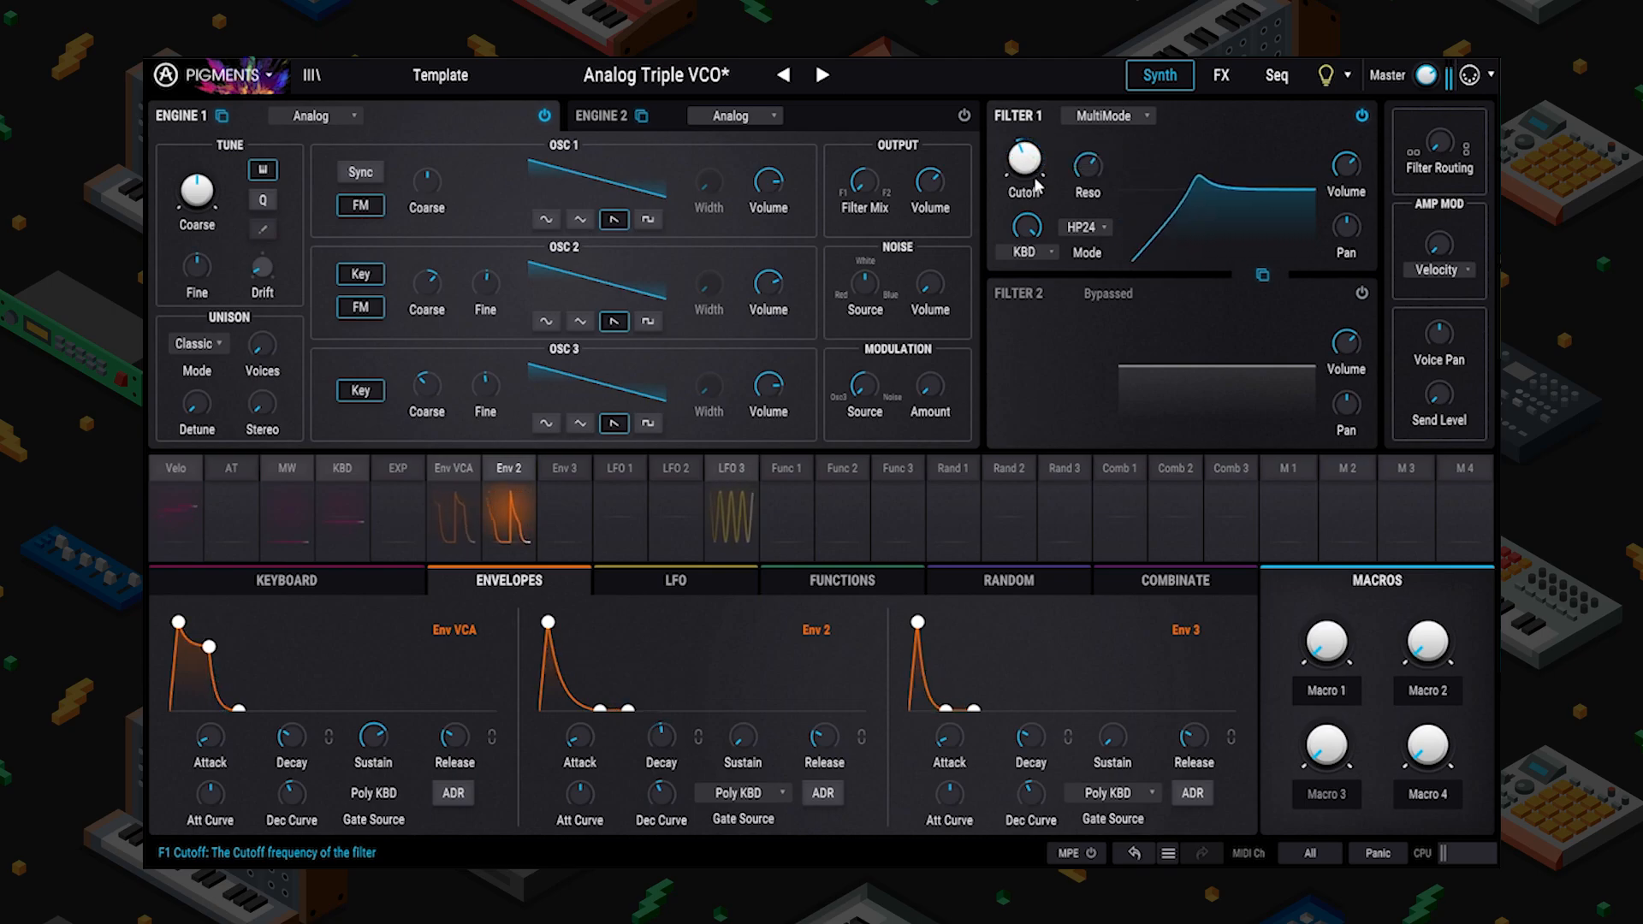
# Switch Filter 1 to the BP24 band-pass mode and increase the resonance for a narrower peak.
pyautogui.click(1082, 229)
pyautogui.click(1125, 390)
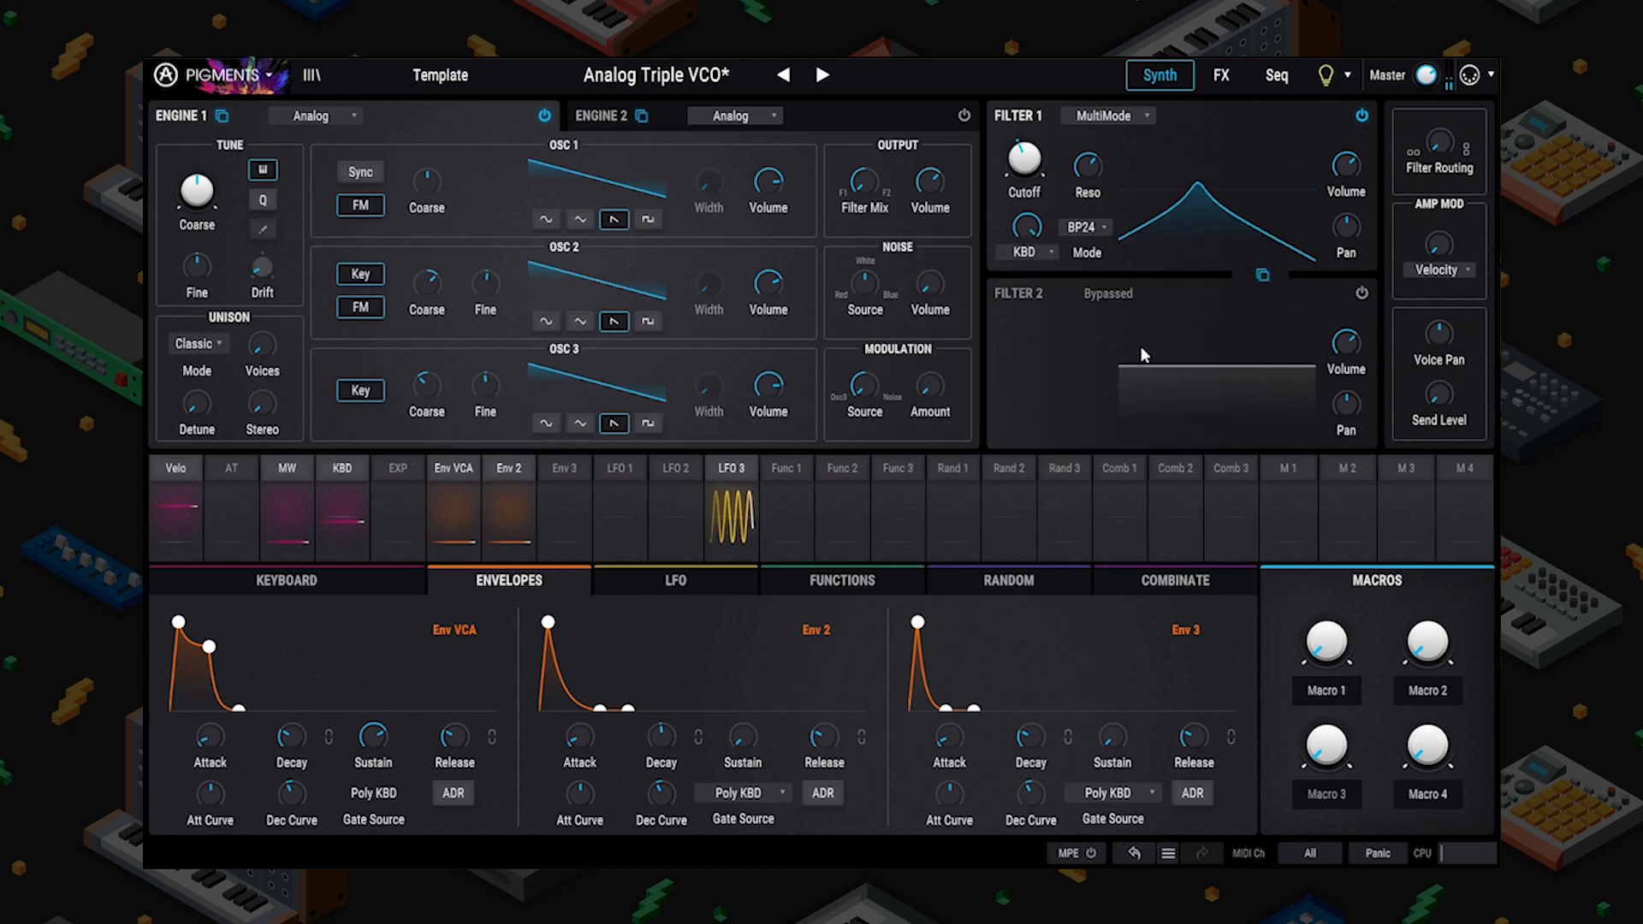
pyautogui.moveTo(1046, 144)
pyautogui.mouseDown()
pyautogui.moveTo(1046, 202)
pyautogui.moveTo(1046, 132)
pyautogui.mouseUp()
# Switch Filter 1 to Notch24 mode and sweep the cutoff through its lower range.
pyautogui.click(1087, 229)
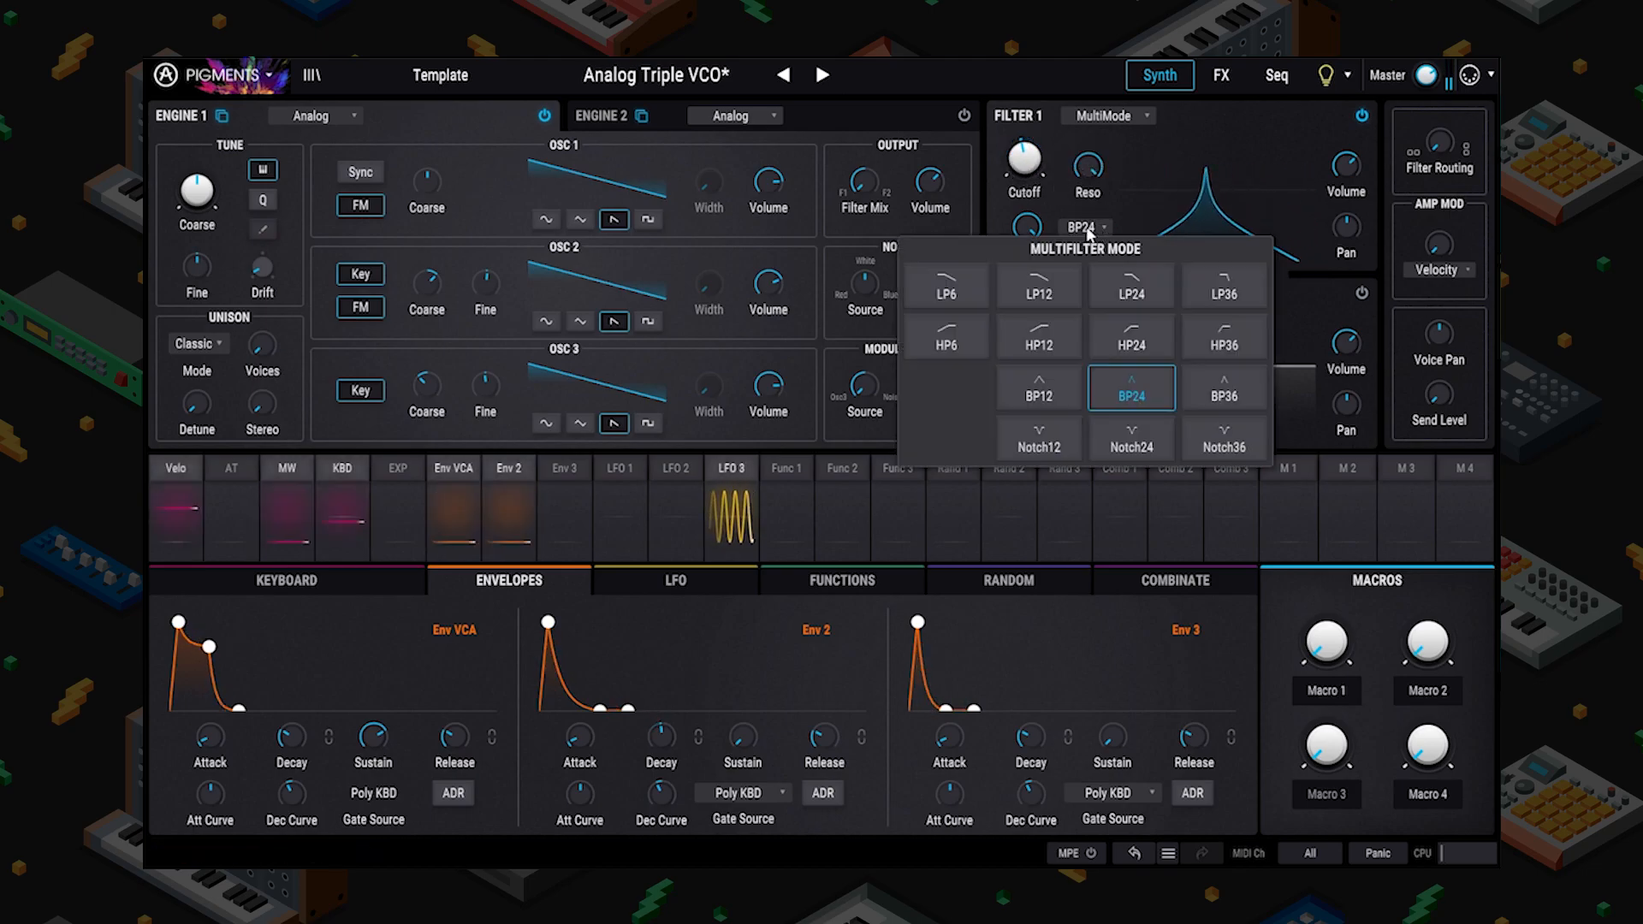
pyautogui.click(1128, 446)
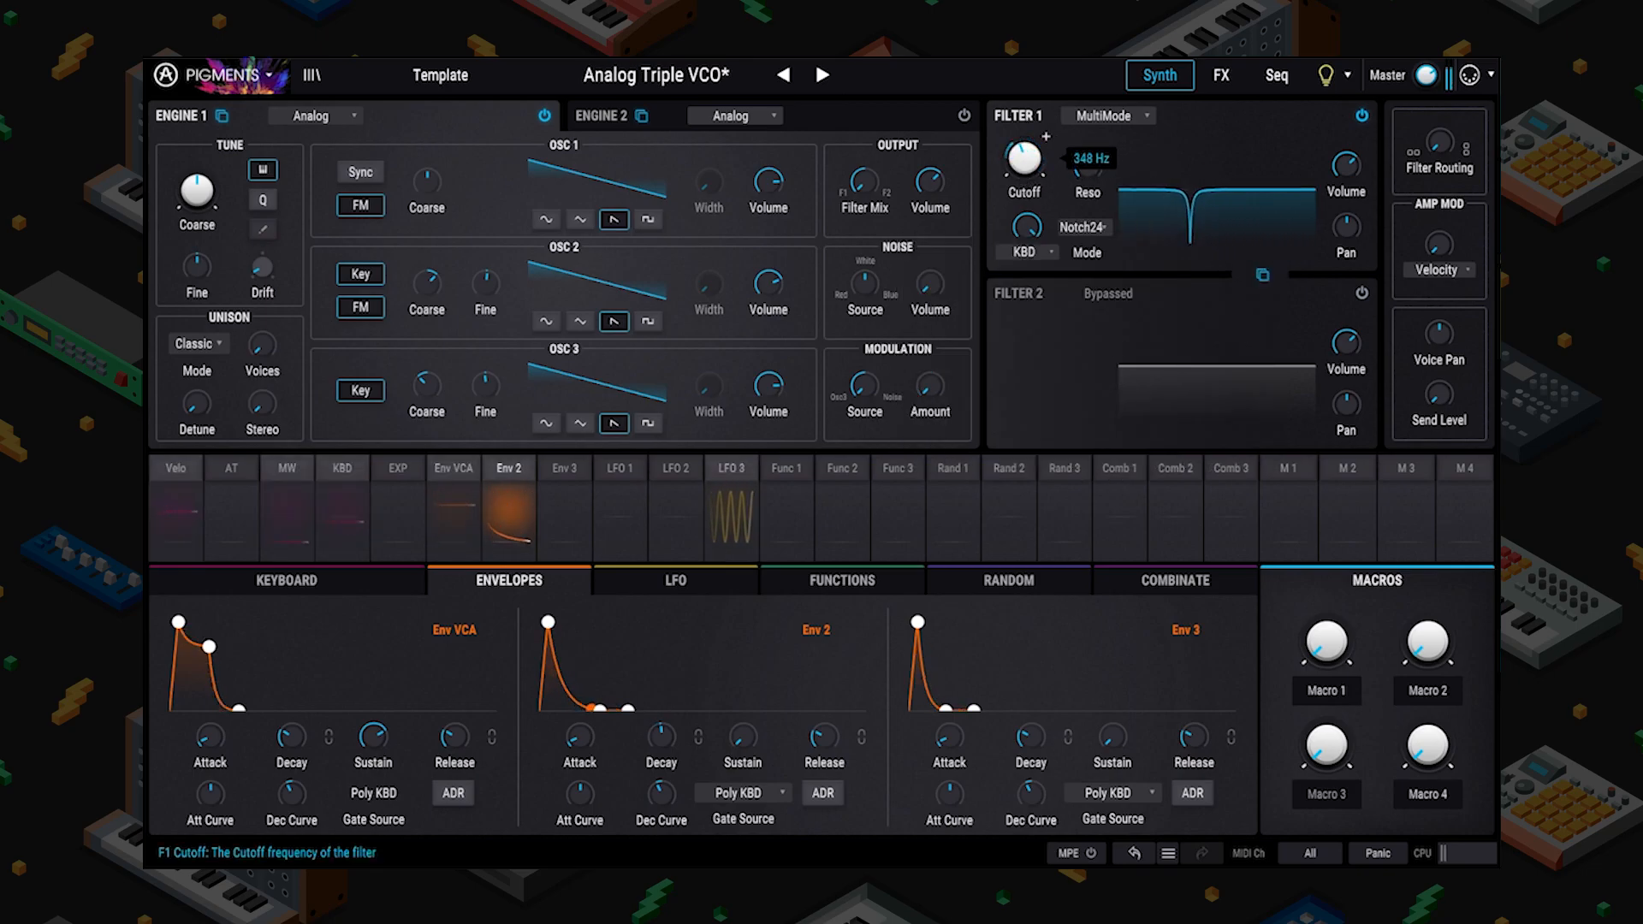
pyautogui.moveTo(1024, 158)
pyautogui.mouseDown()
pyautogui.moveTo(1025, 205)
pyautogui.moveTo(1024, 180)
pyautogui.mouseUp()
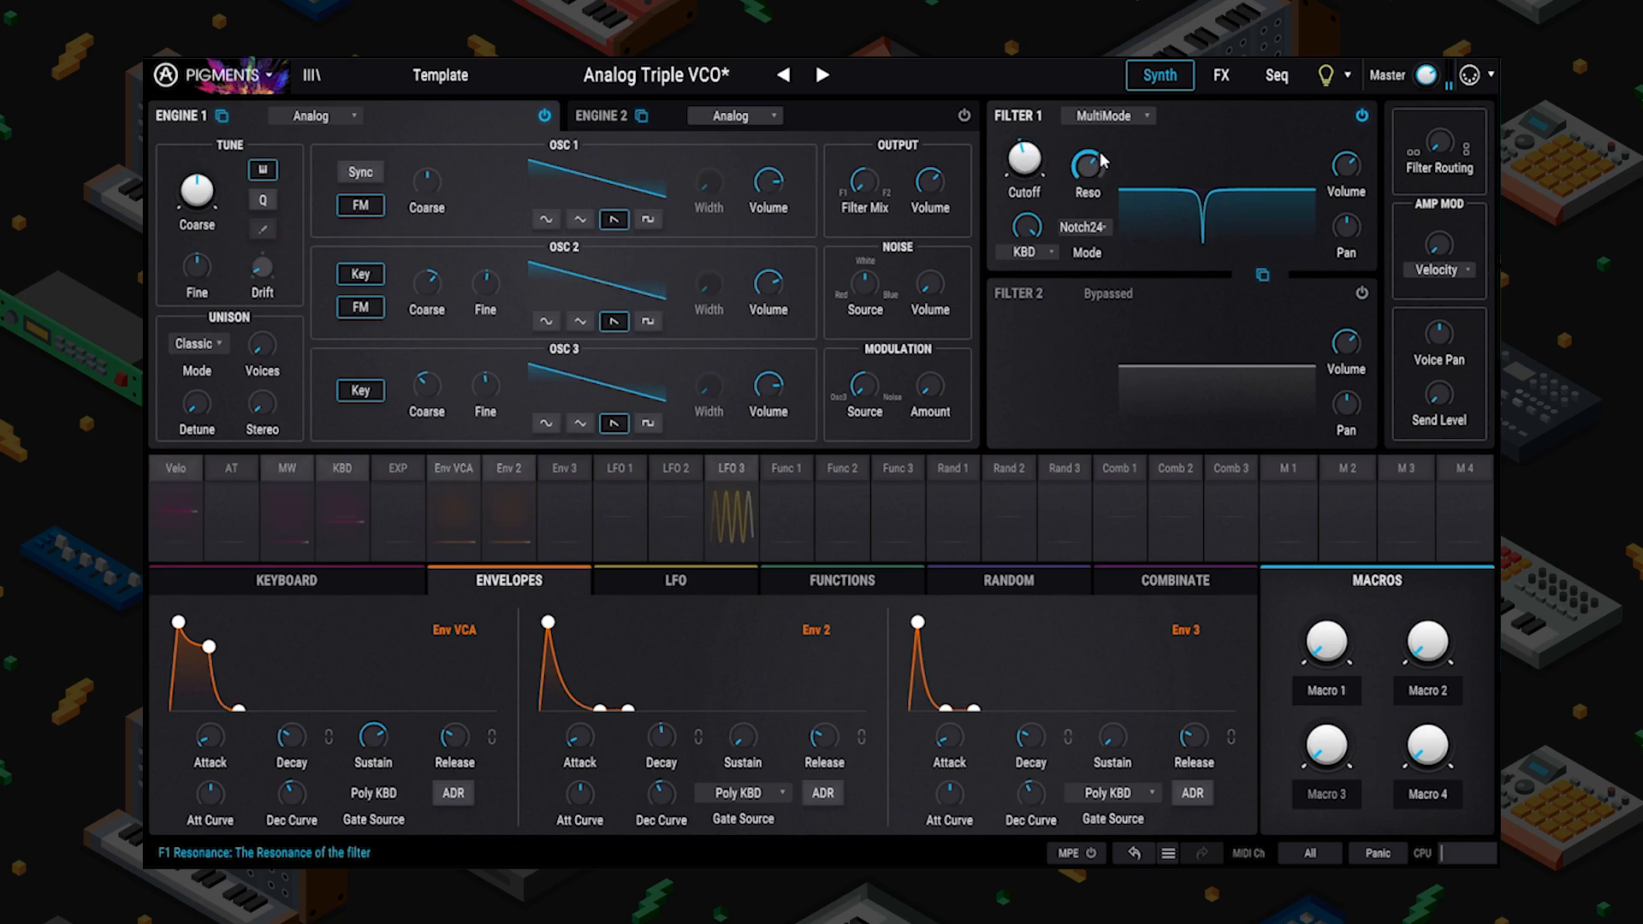
# Change Filter 1 to the LowPass Gate type, sweep its level and view the gate mode options.
pyautogui.click(1116, 120)
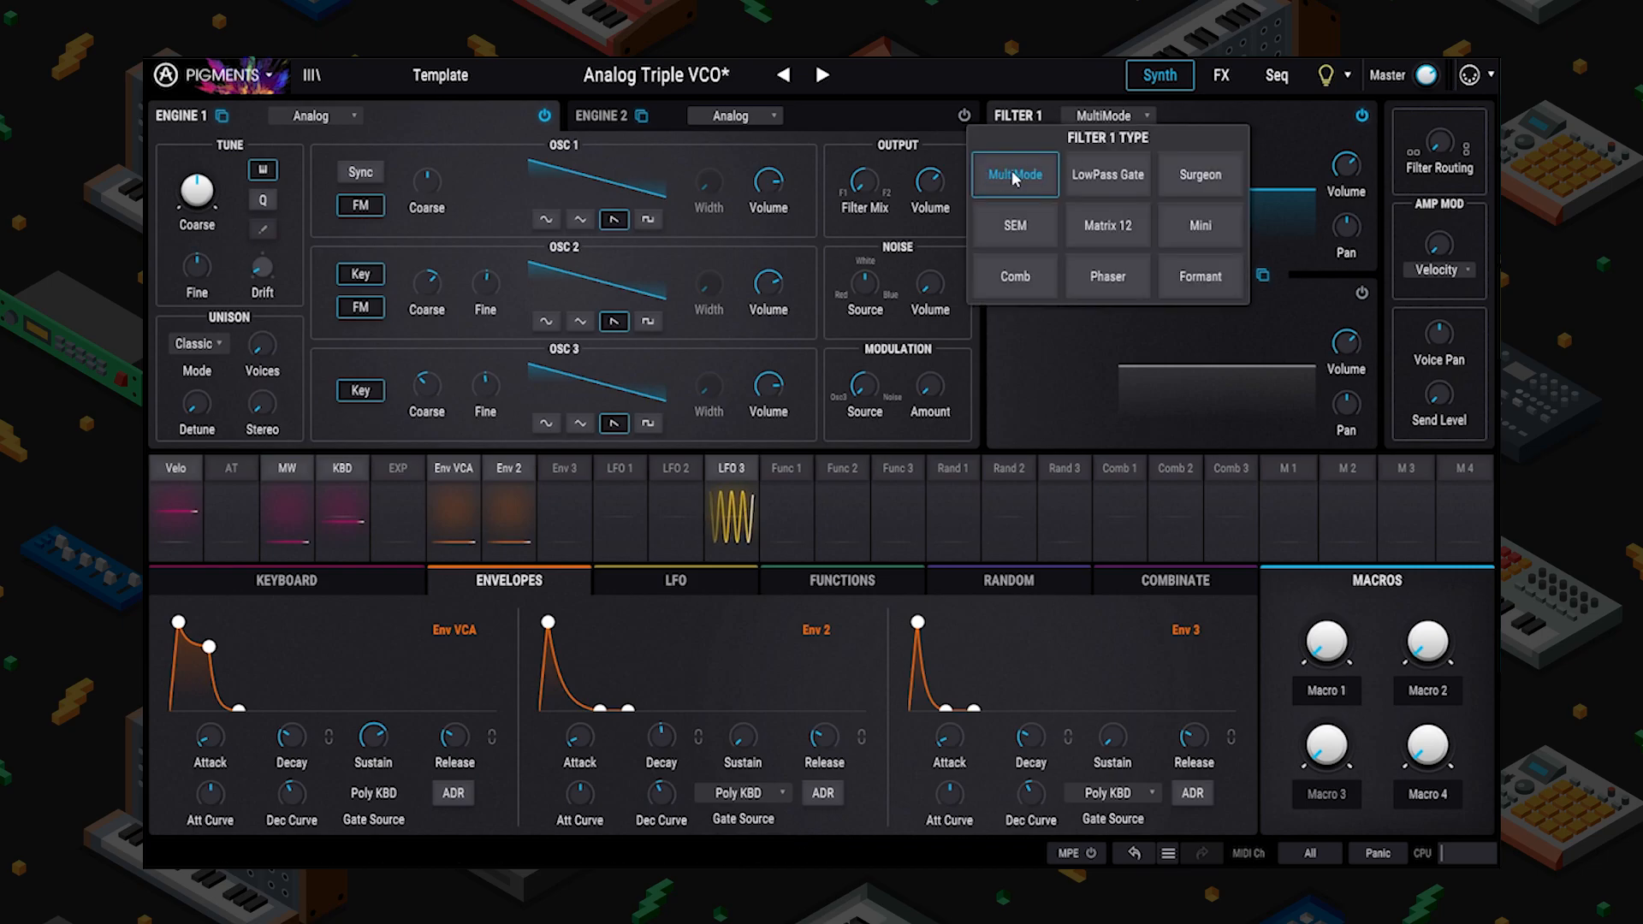
pyautogui.click(1108, 175)
pyautogui.moveTo(1025, 167)
pyautogui.mouseDown()
pyautogui.moveTo(1024, 193)
pyautogui.moveTo(1024, 146)
pyautogui.moveTo(1025, 184)
pyautogui.mouseUp()
pyautogui.click(1099, 165)
pyautogui.click(1099, 164)
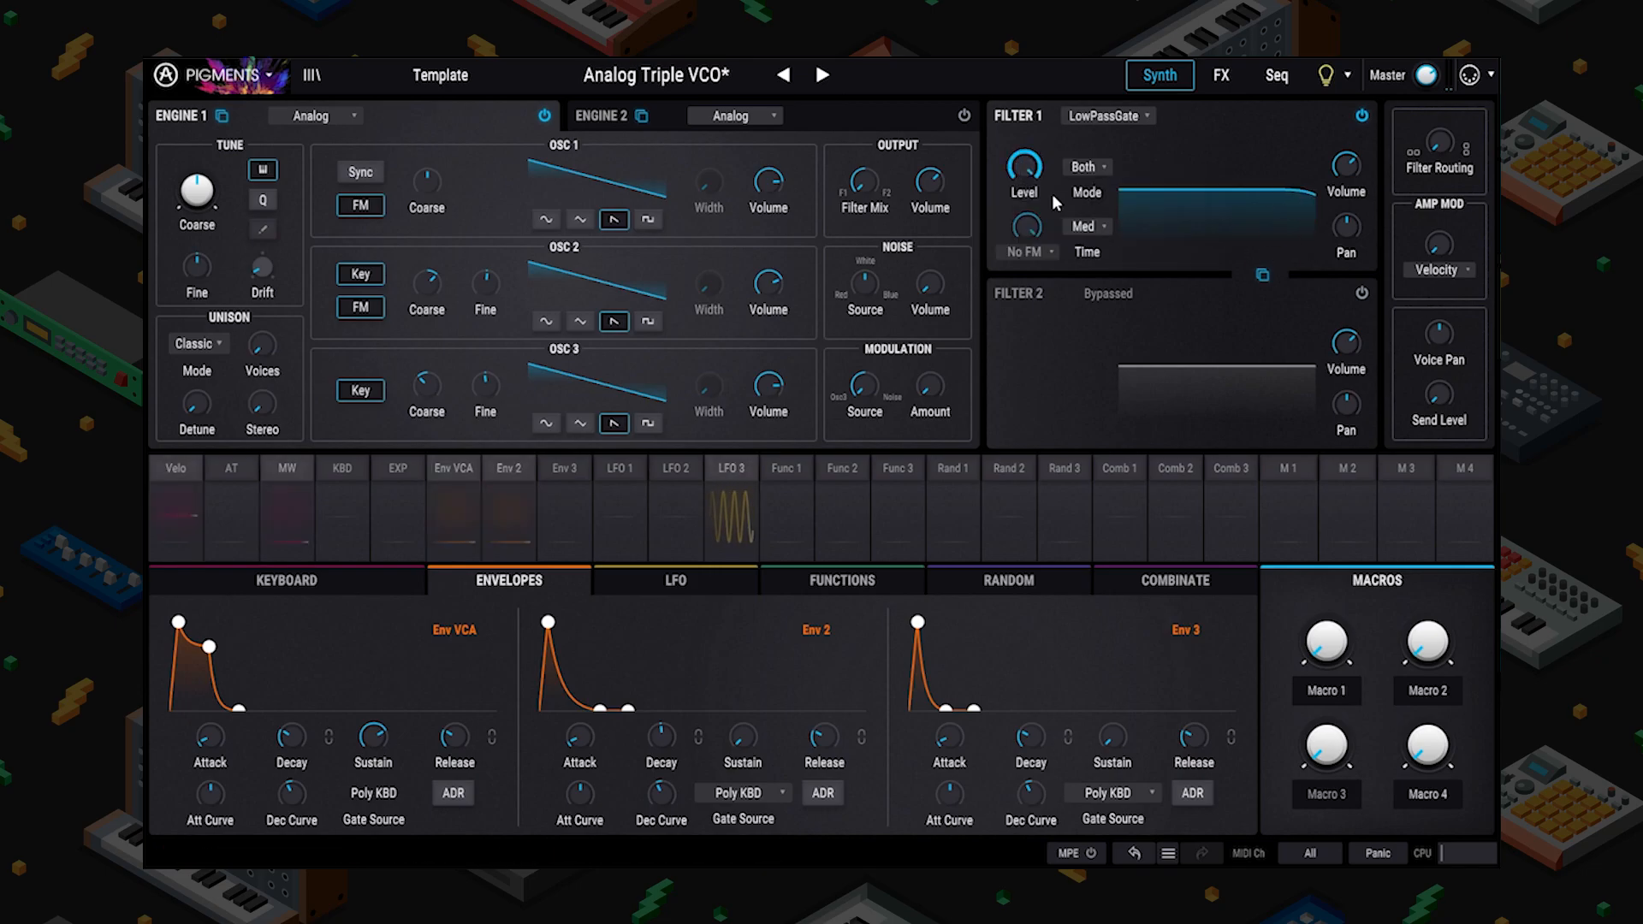
pyautogui.click(1092, 166)
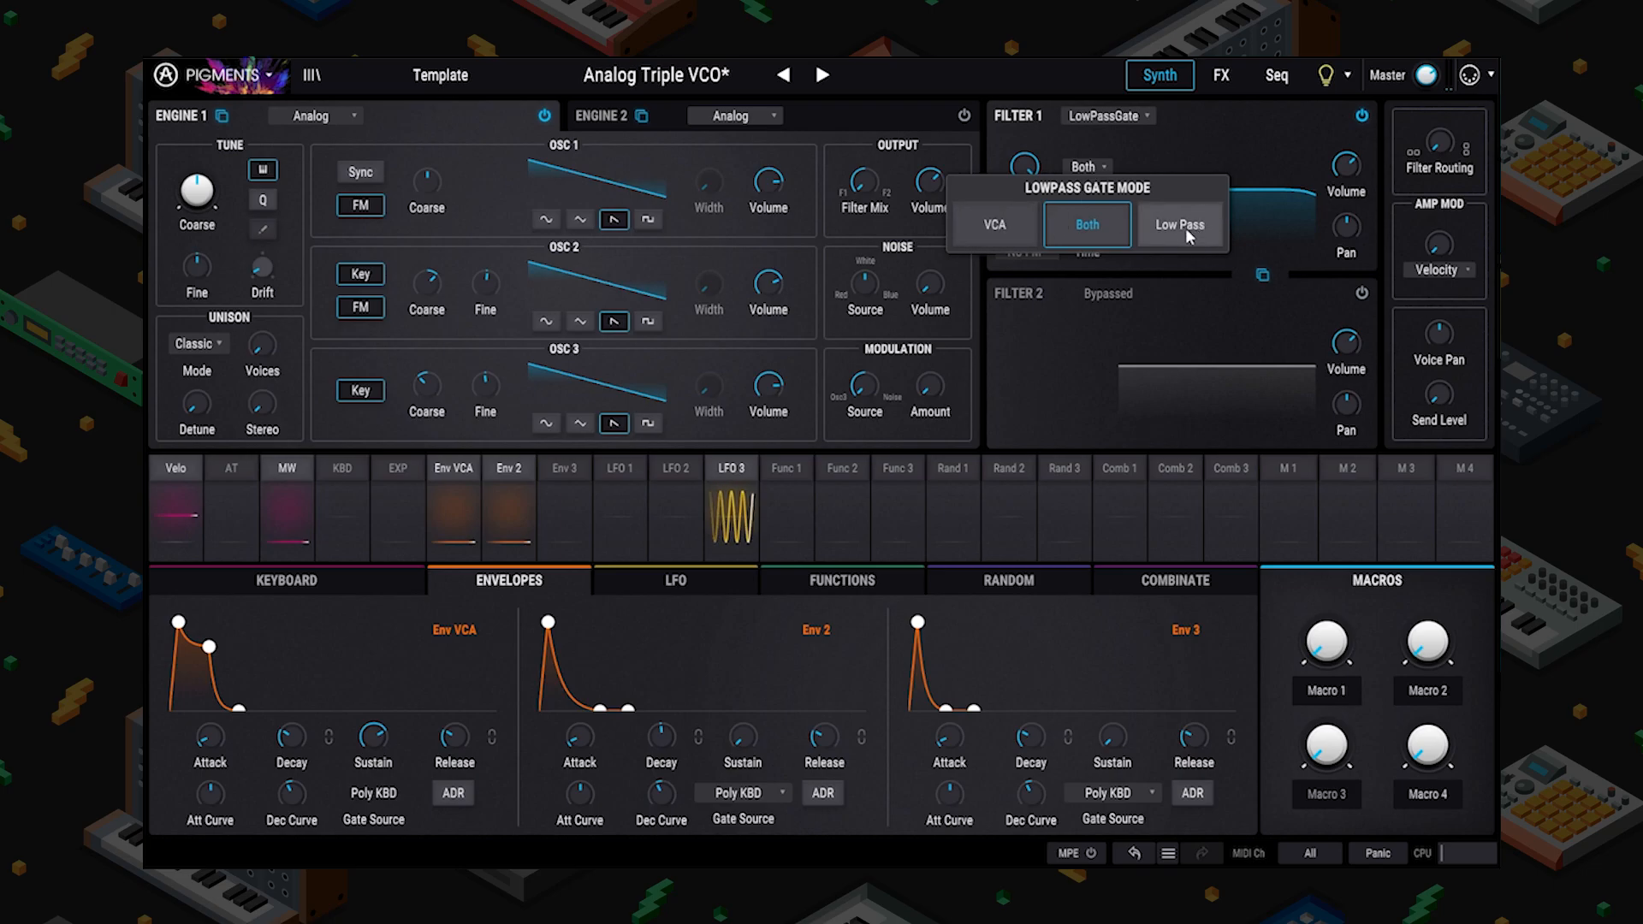
pyautogui.click(1181, 161)
# Change Filter 1 to the Surgeon type and set its mode to HP.
pyautogui.click(1111, 117)
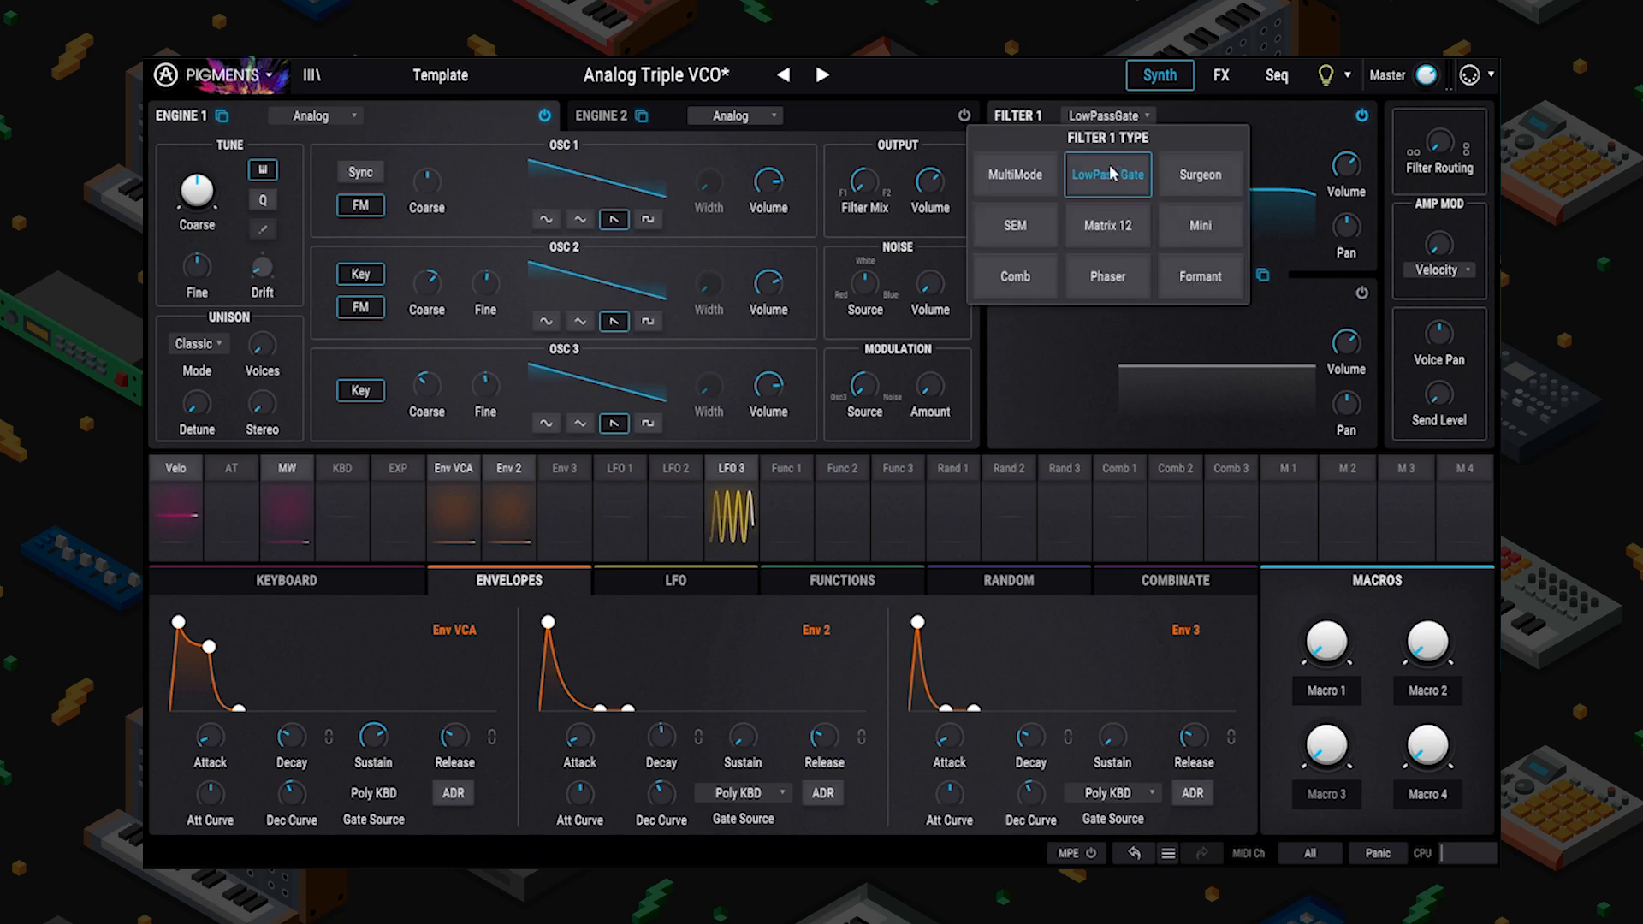
pyautogui.click(1166, 180)
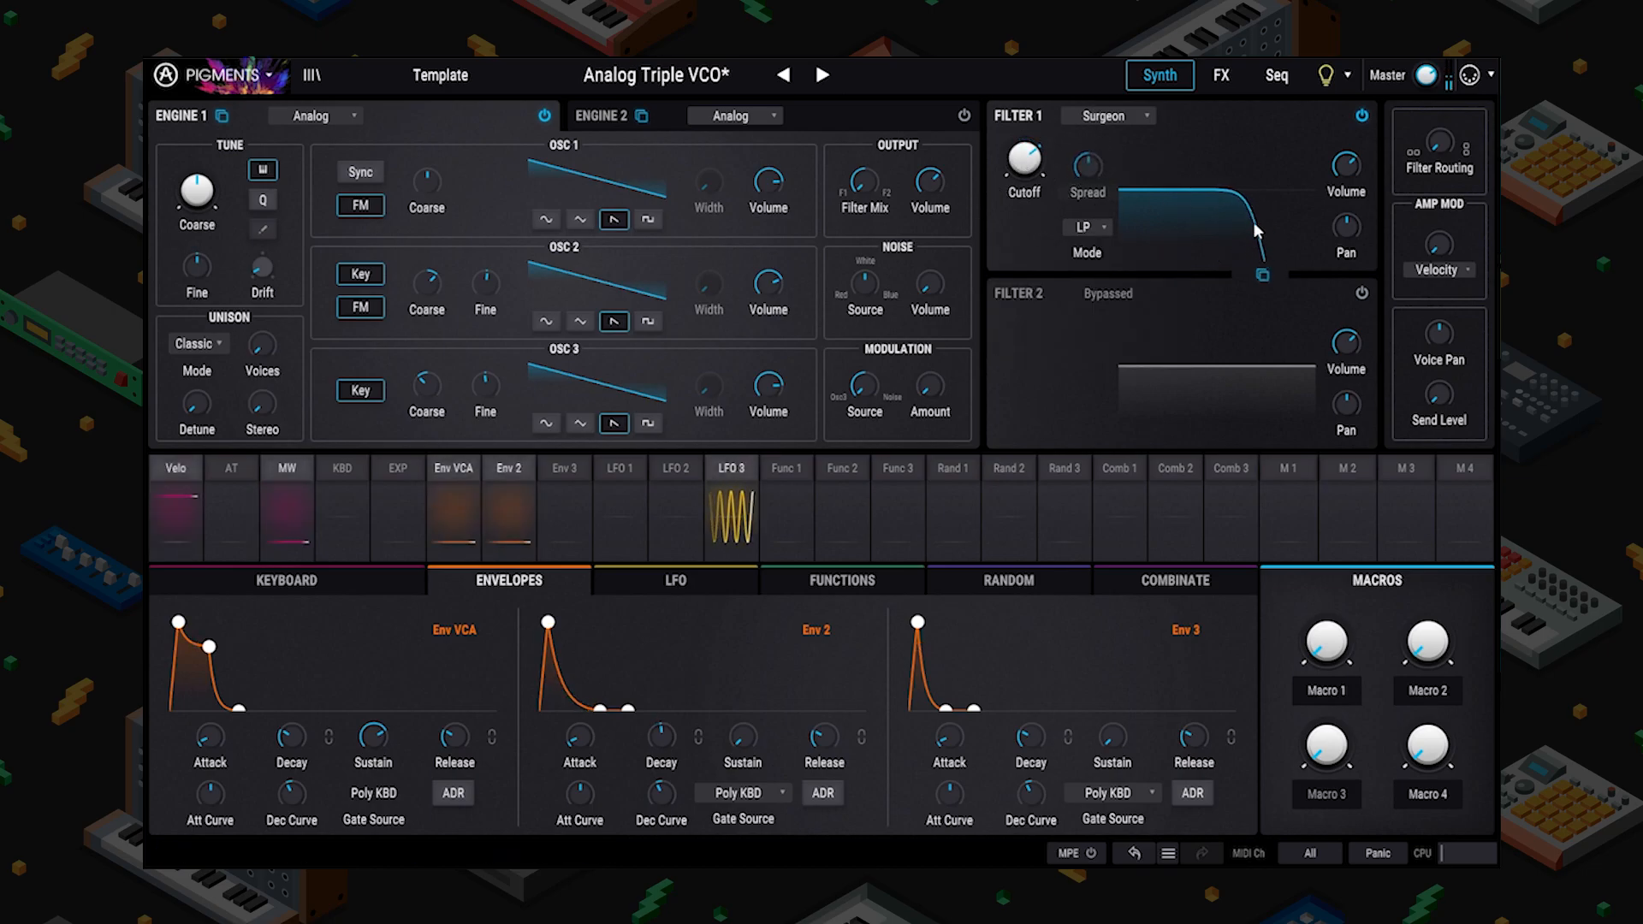
pyautogui.click(1085, 227)
pyautogui.click(1132, 289)
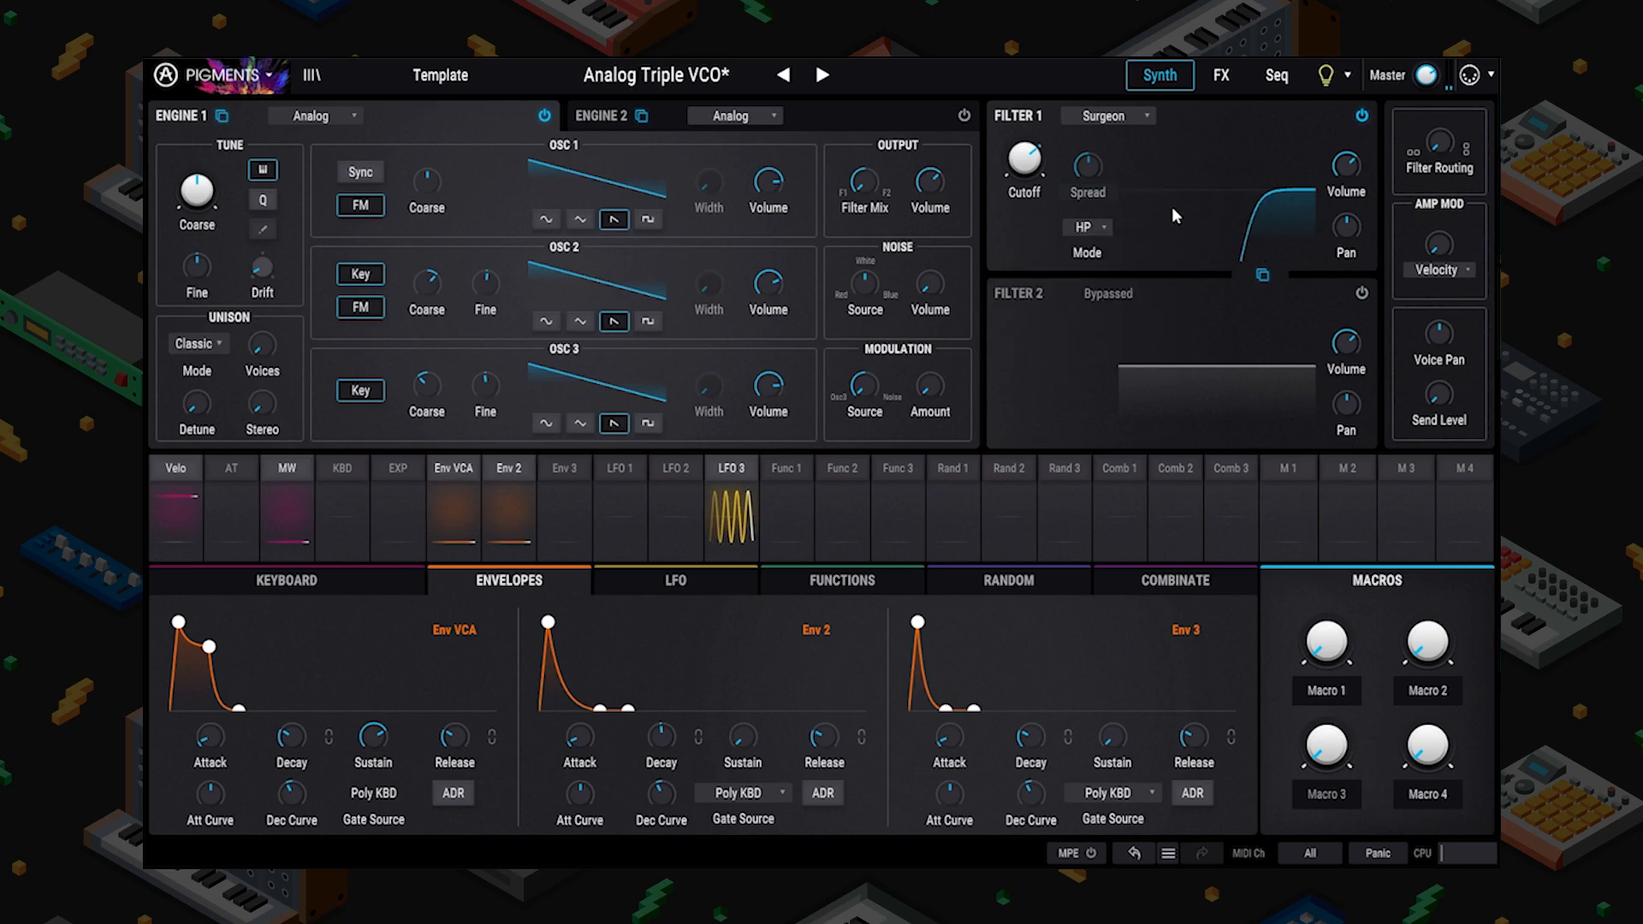
# Set the Surgeon filter's mode to Notch and adjust its spread and cutoff.
pyautogui.click(1085, 227)
pyautogui.click(1132, 308)
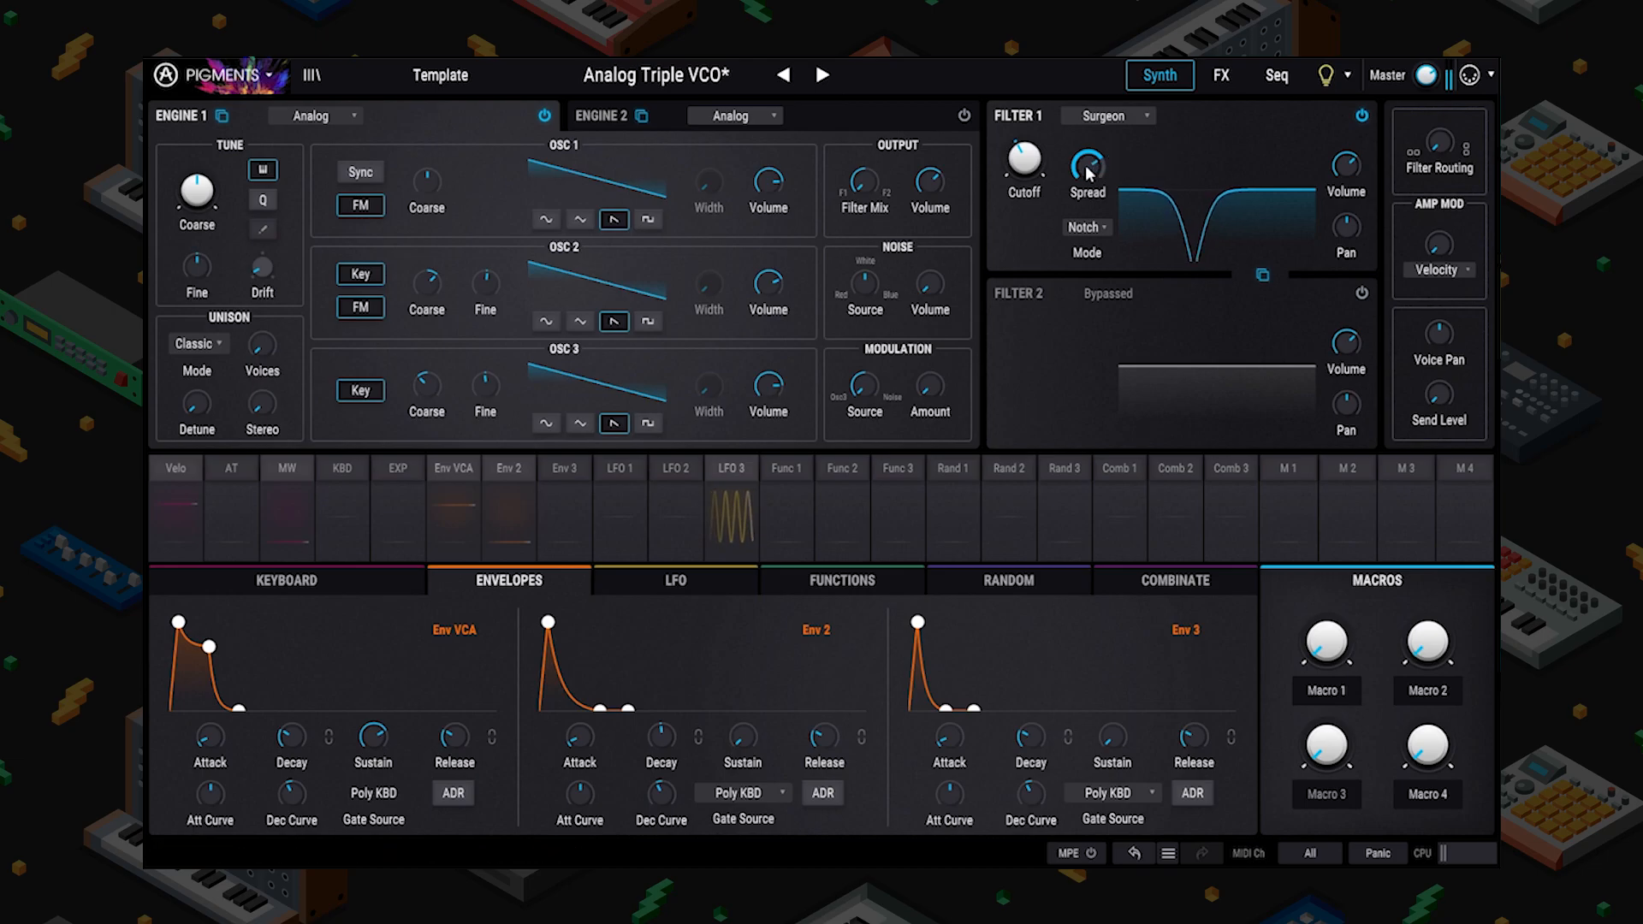
pyautogui.moveTo(1024, 159); pyautogui.dragTo(1024, 97)
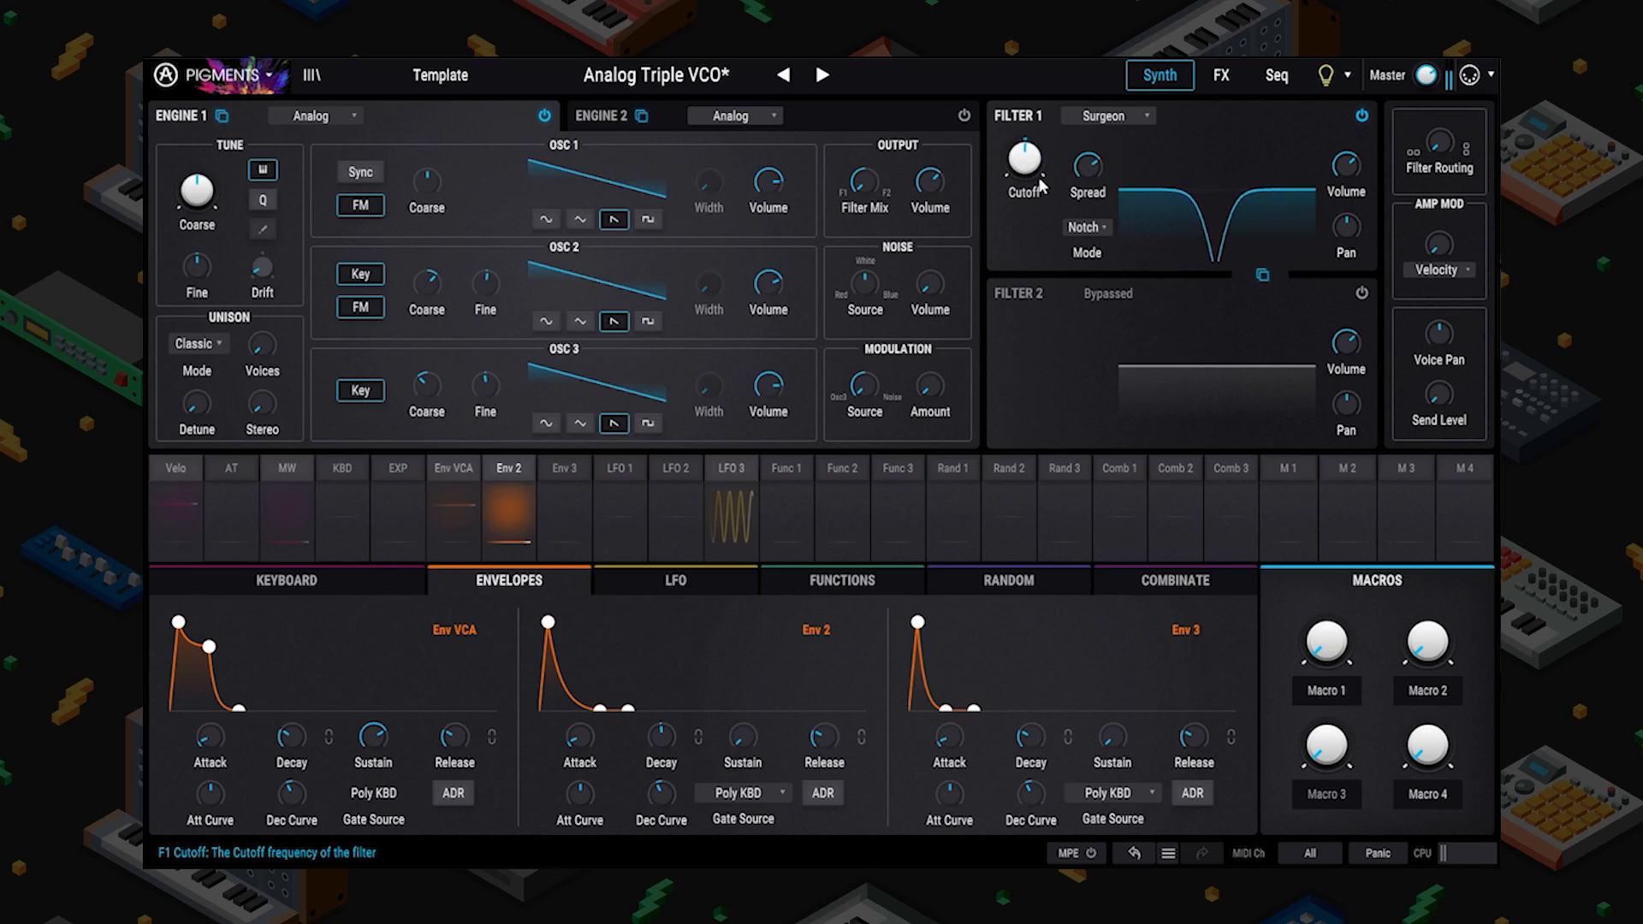
# Set the Surgeon filter's mode to BP and sweep the cutoff to about 594 Hz.
pyautogui.click(1087, 227)
pyautogui.click(1133, 337)
pyautogui.moveTo(1004, 177); pyautogui.dragTo(1088, 156)
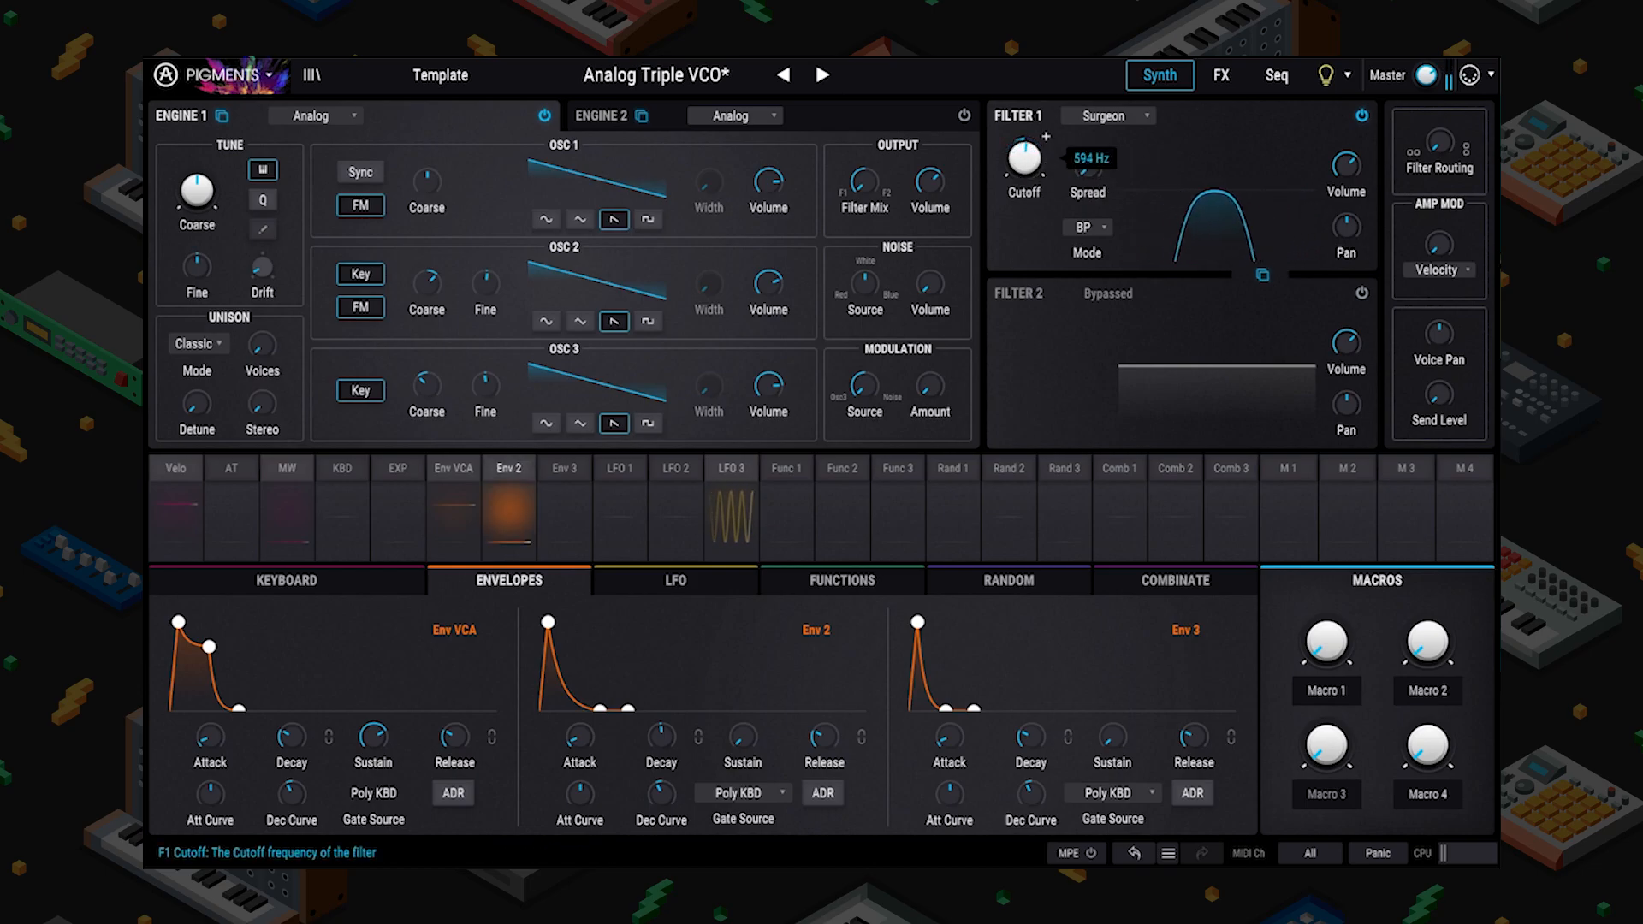
# Change Filter 1 to the SEM type and morph its mode between low-pass and notch, ending on notch.
pyautogui.click(1104, 116)
pyautogui.click(1016, 226)
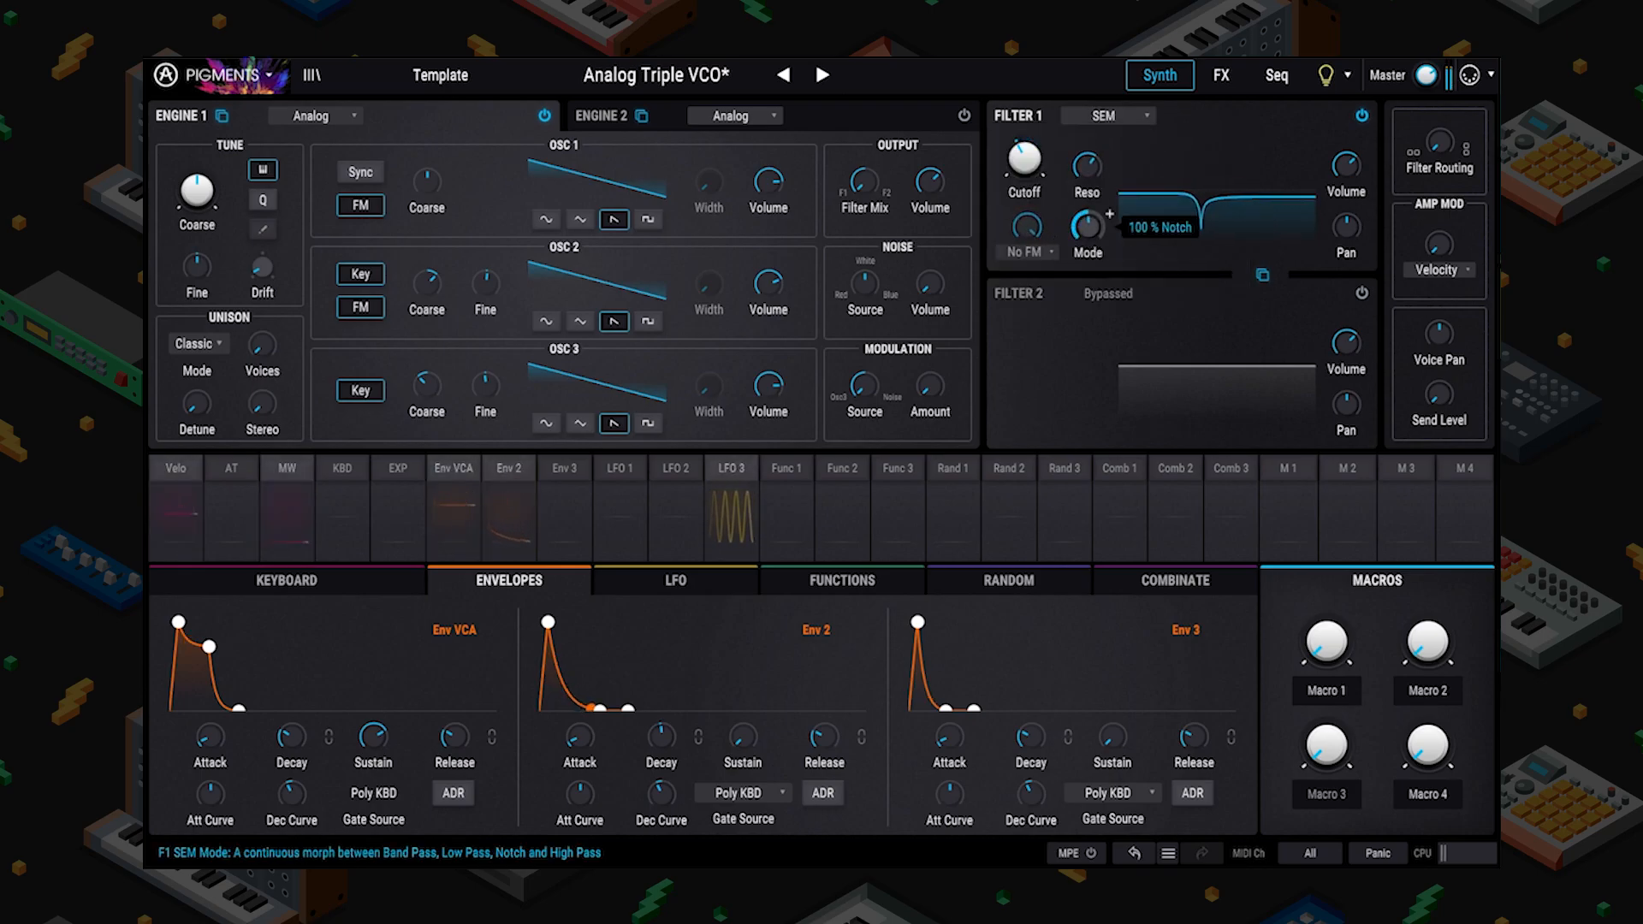
pyautogui.moveTo(1088, 226); pyautogui.dragTo(1088, 257)
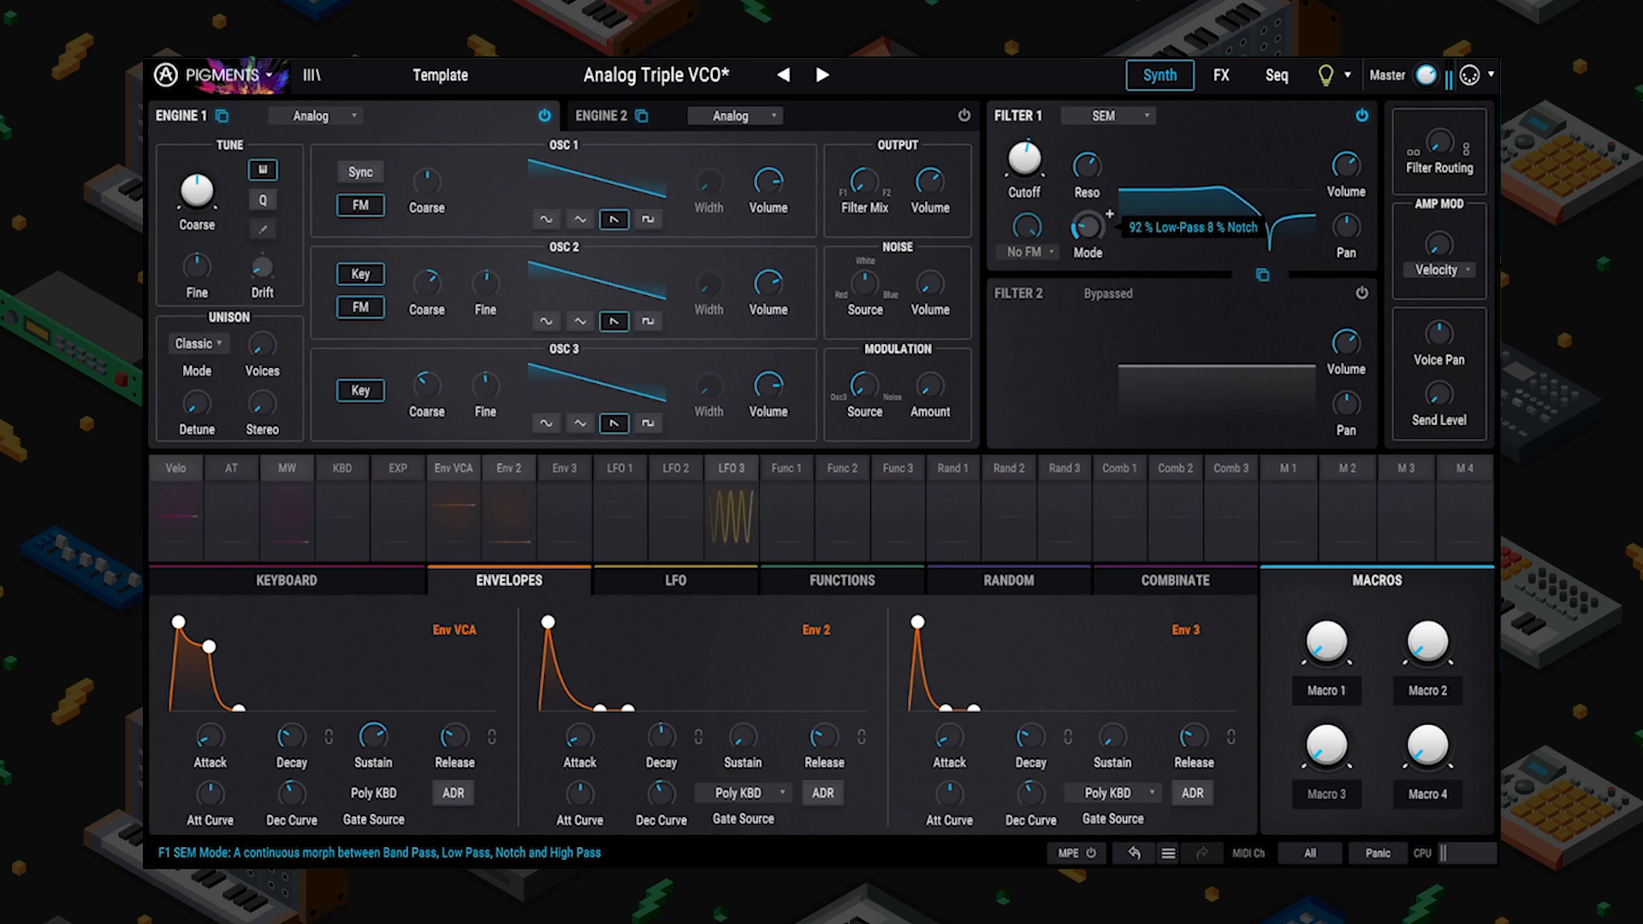
pyautogui.moveTo(1088, 226); pyautogui.dragTo(1088, 212)
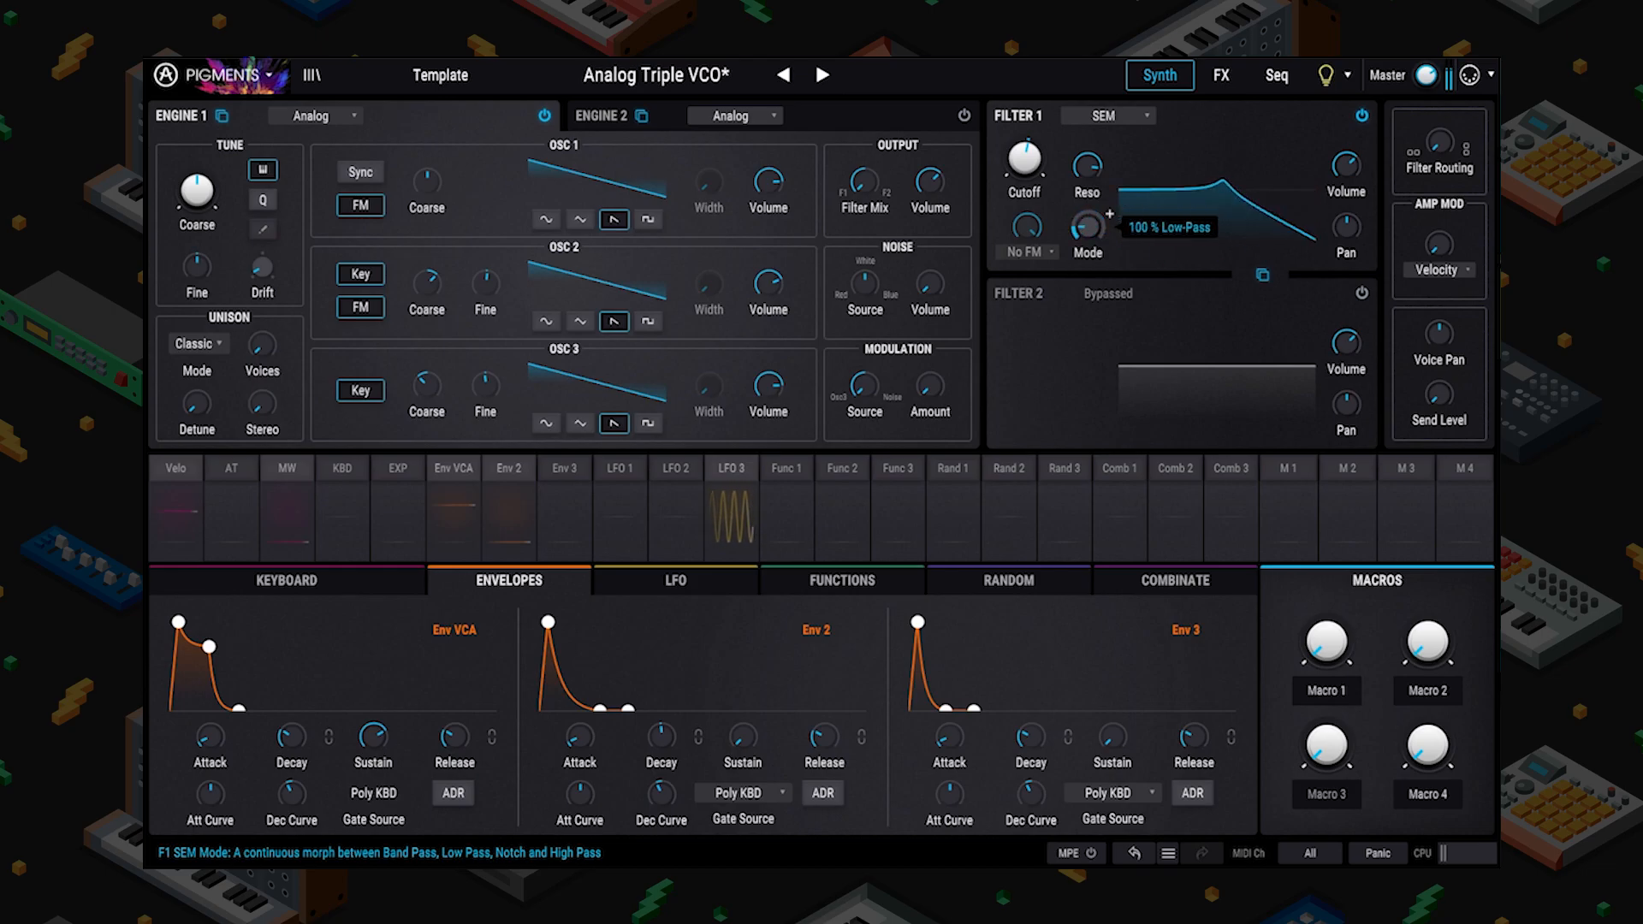
pyautogui.moveTo(1087, 226); pyautogui.dragTo(1088, 243)
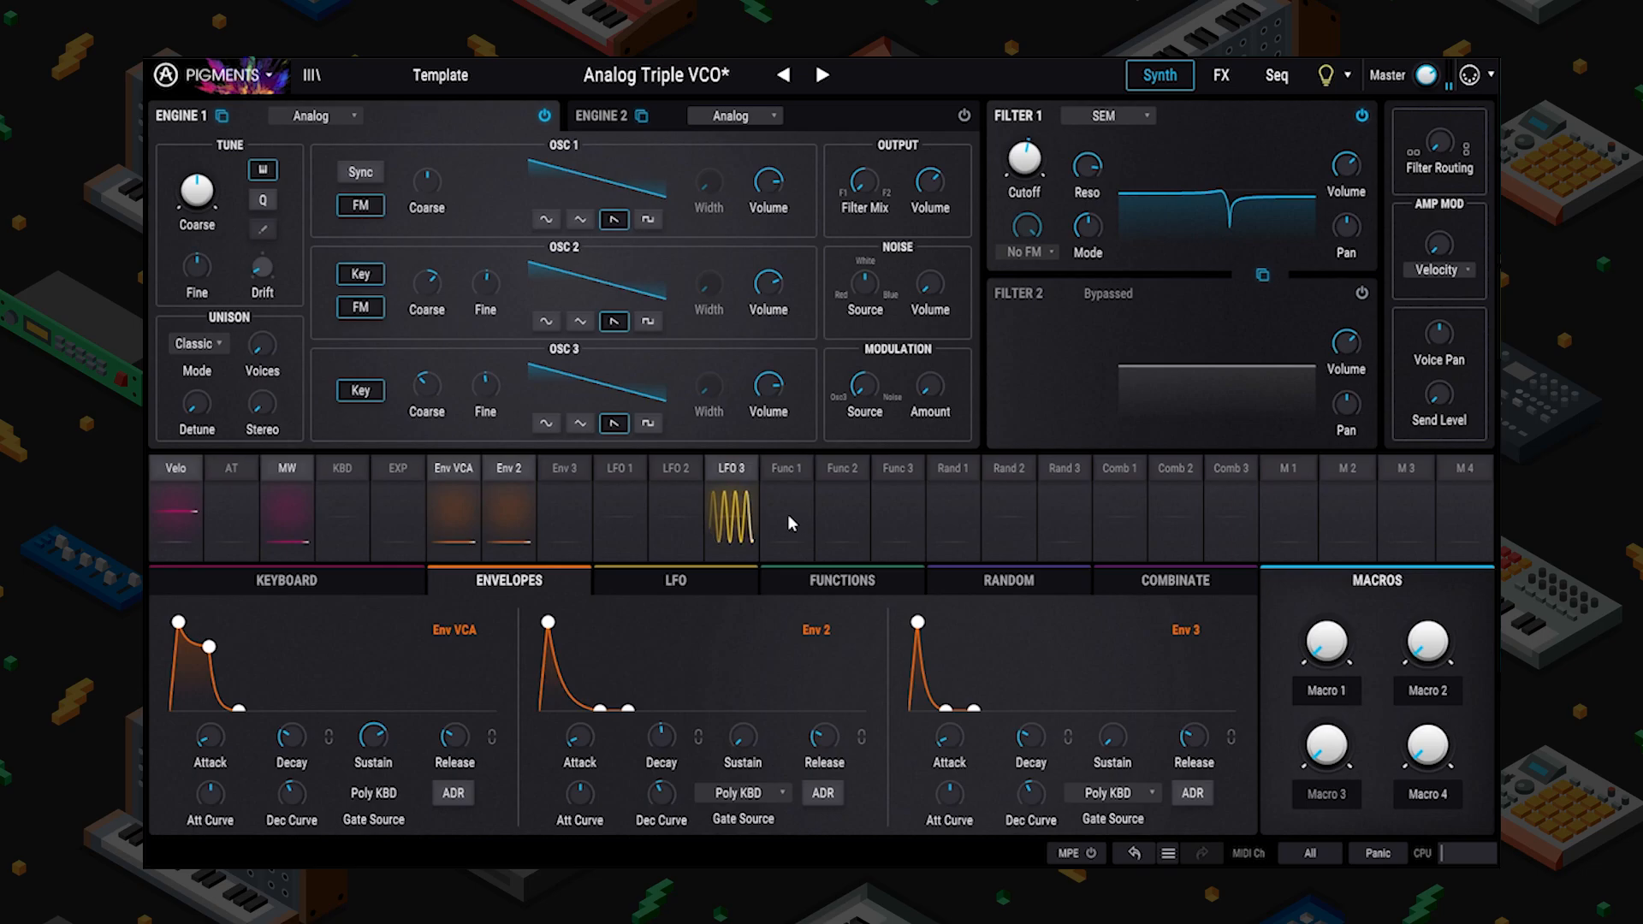
# Modulate the SEM filter's Mode with LFO 2 at 0.60, and raise Engine 1's unison stereo to about 42%, plus detune and voices.
pyautogui.click(676, 505)
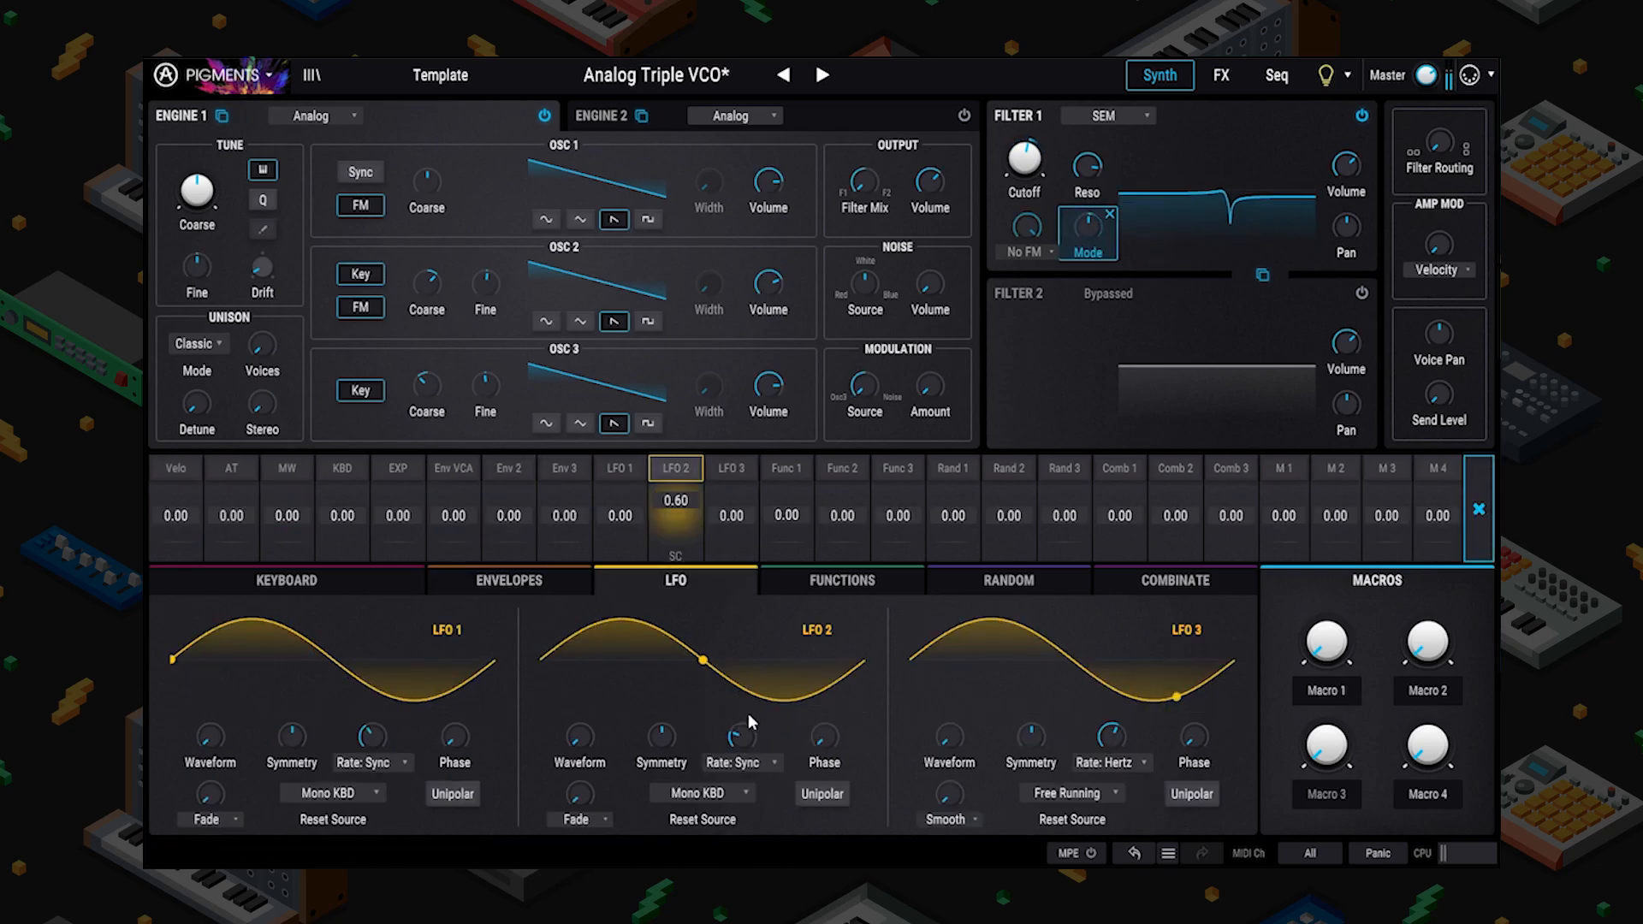
pyautogui.moveTo(262, 402)
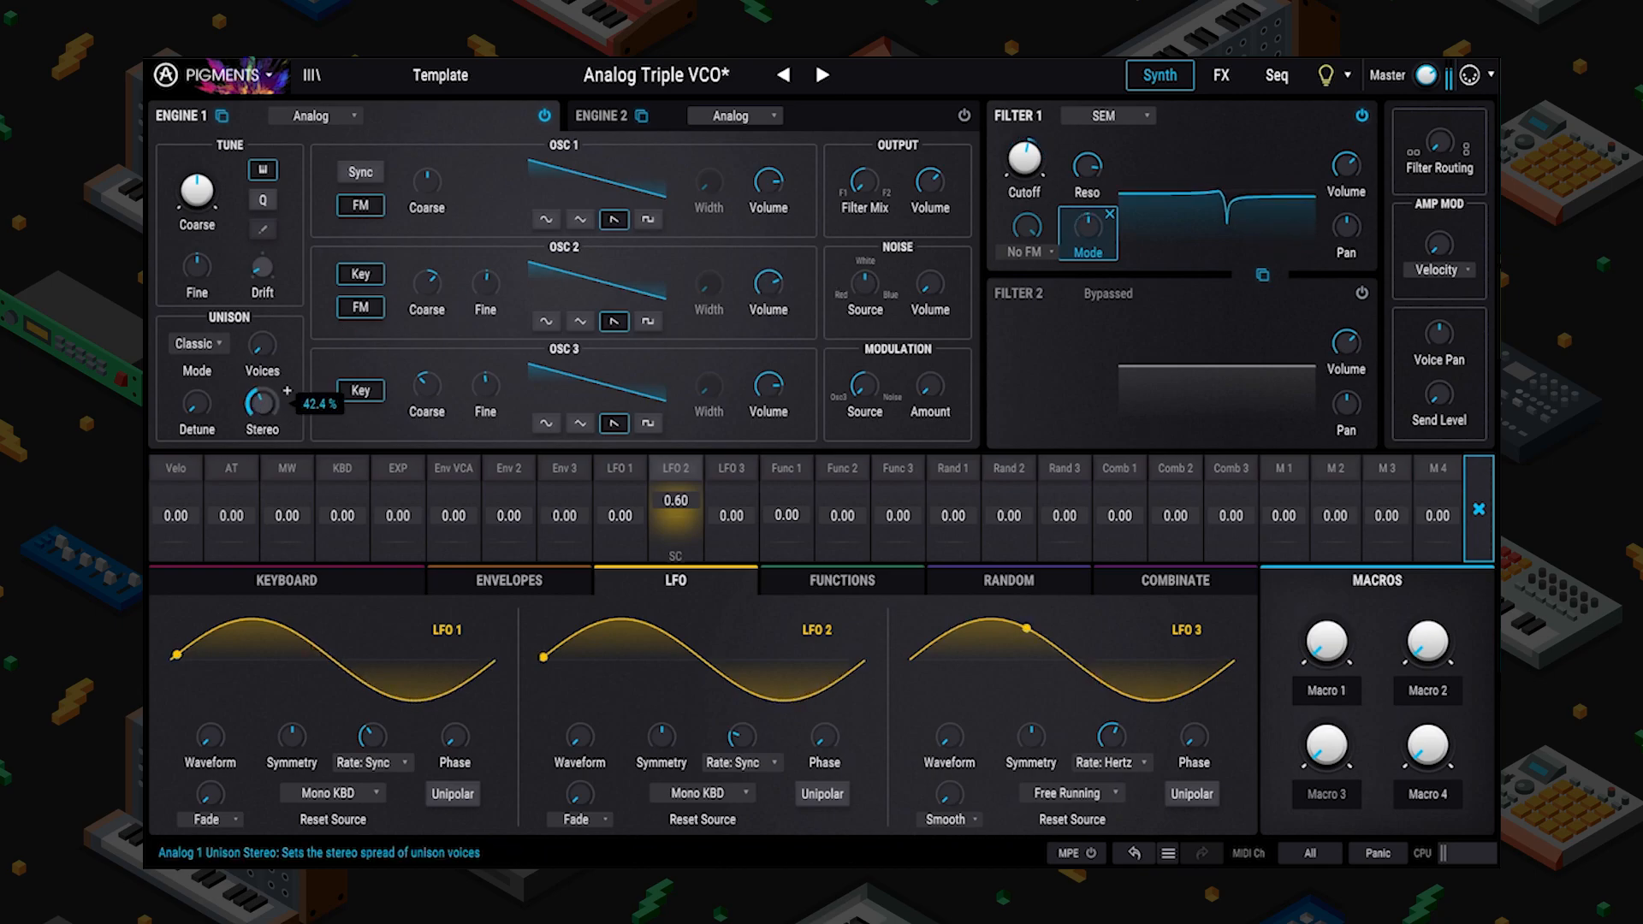
pyautogui.moveTo(198, 407)
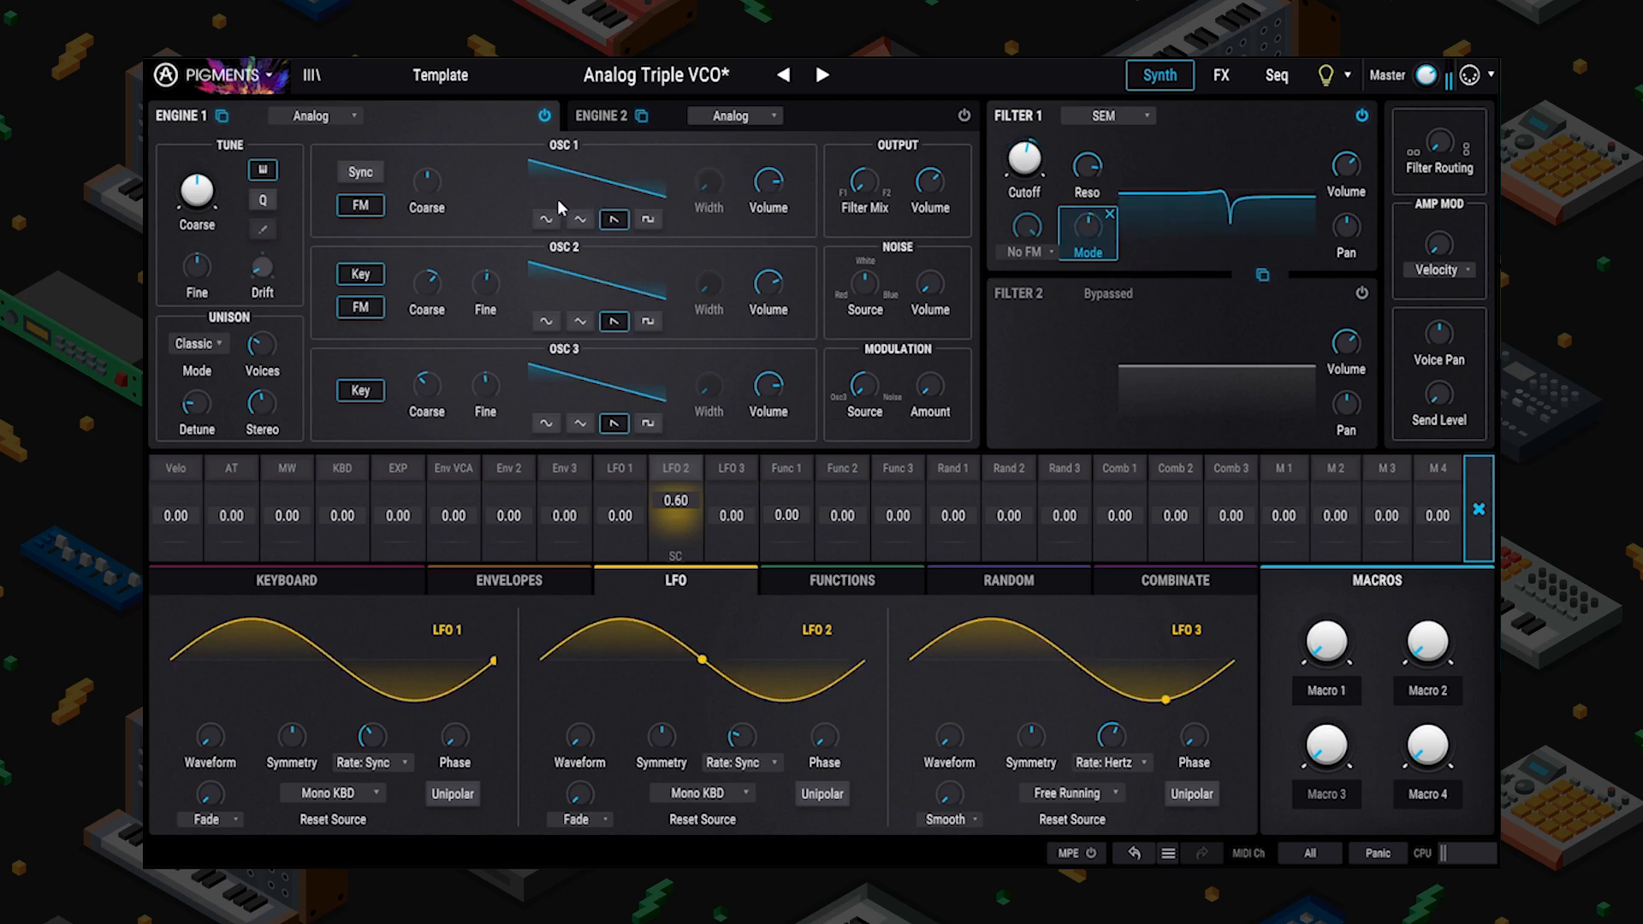
# Switch Engine 1 to the Wavetable type, with LFO 3 modulating the wavetable position at a slower rate.
pyautogui.click(311, 115)
pyautogui.click(227, 178)
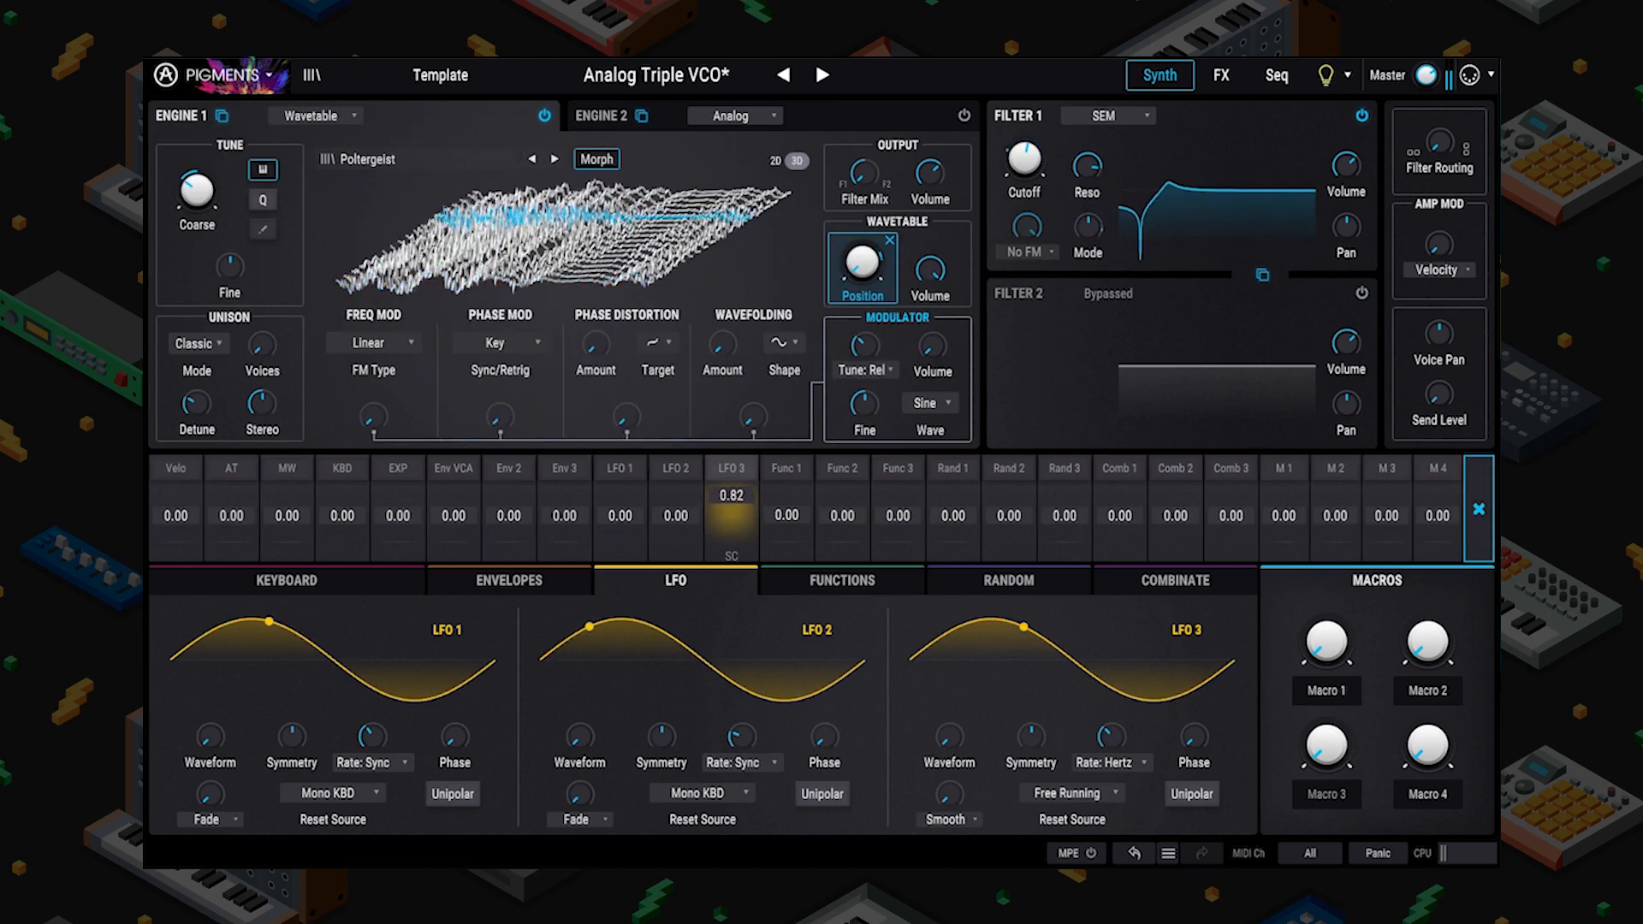
pyautogui.moveTo(1110, 734)
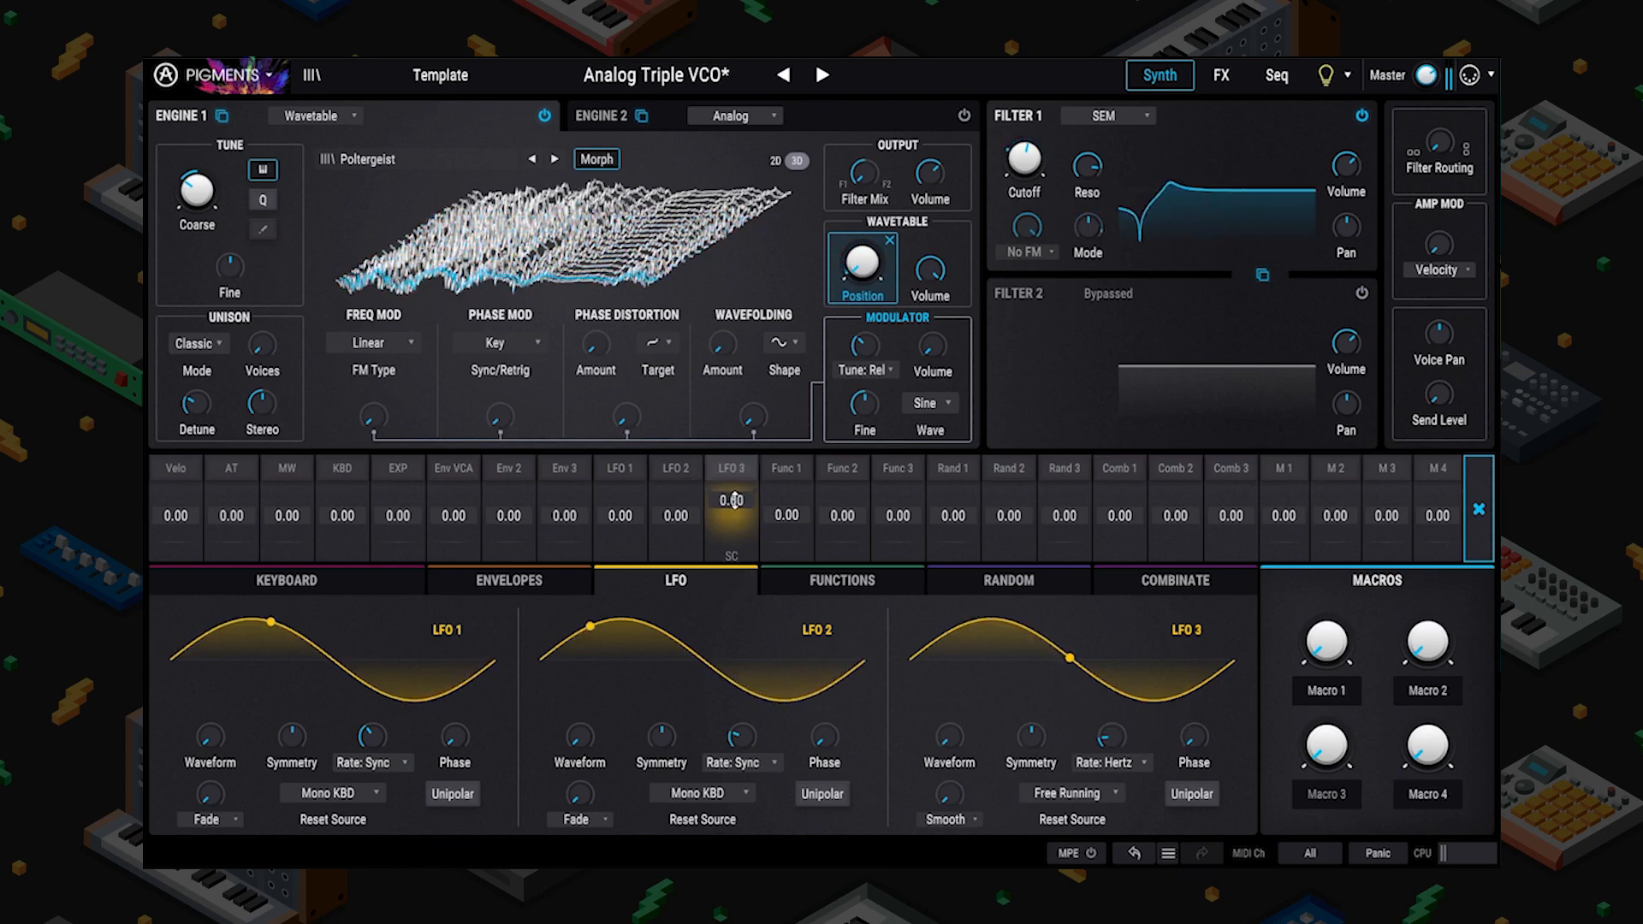
# Load the Ravola wavetable and raise the modulator amounts for frequency, phase, phase distortion and wavefolding.
pyautogui.moveTo(372, 417)
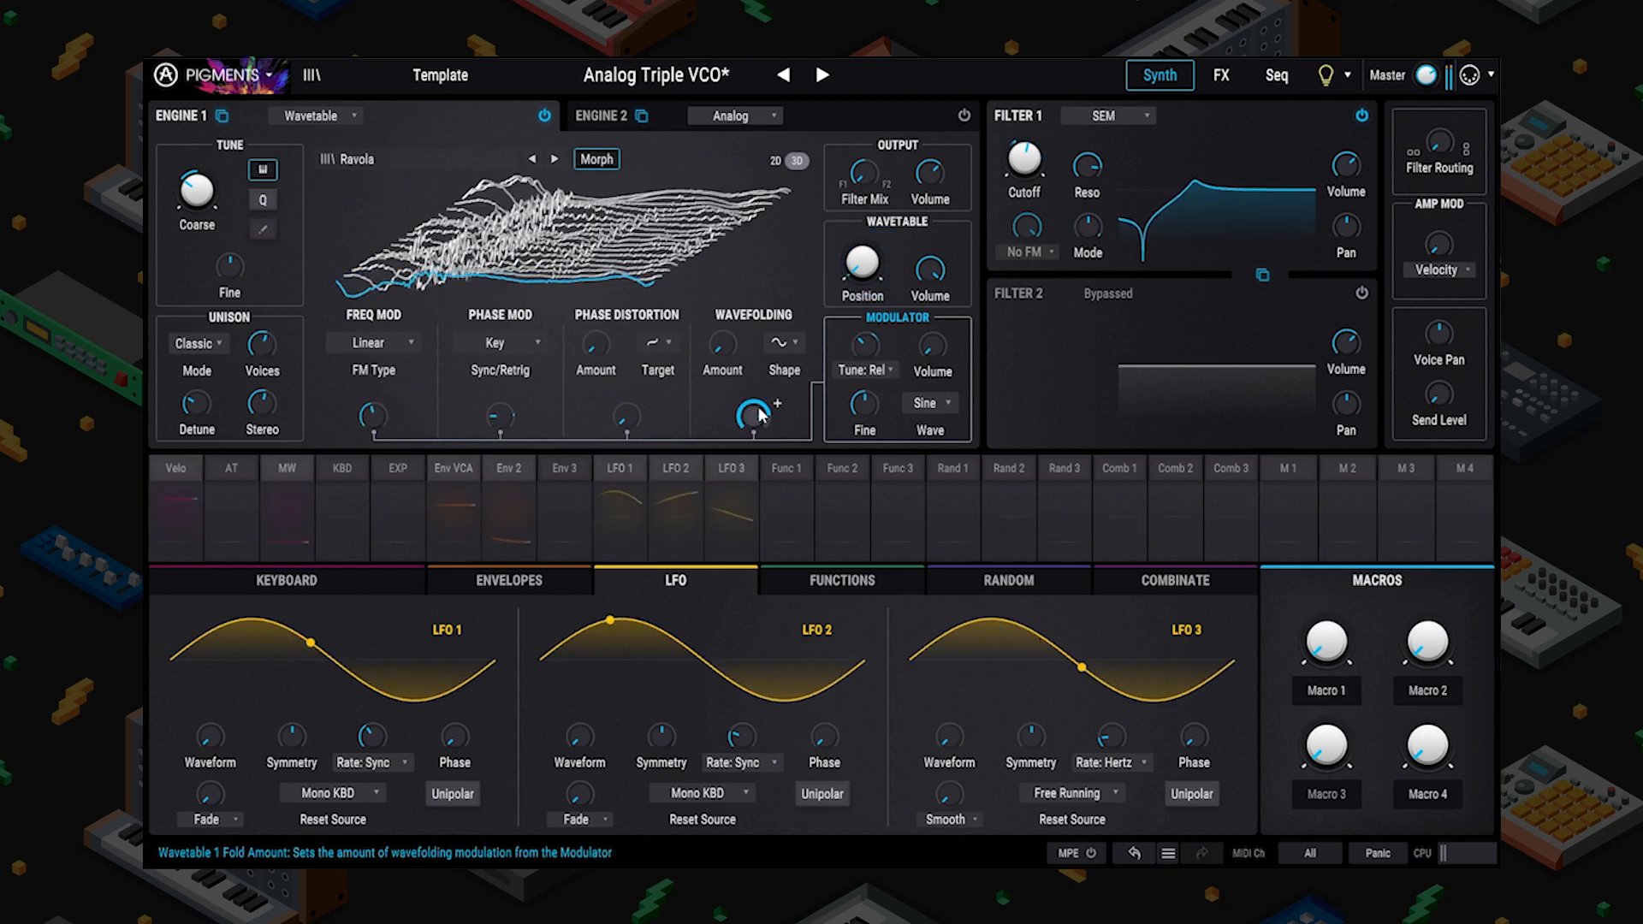
pyautogui.moveTo(626, 416)
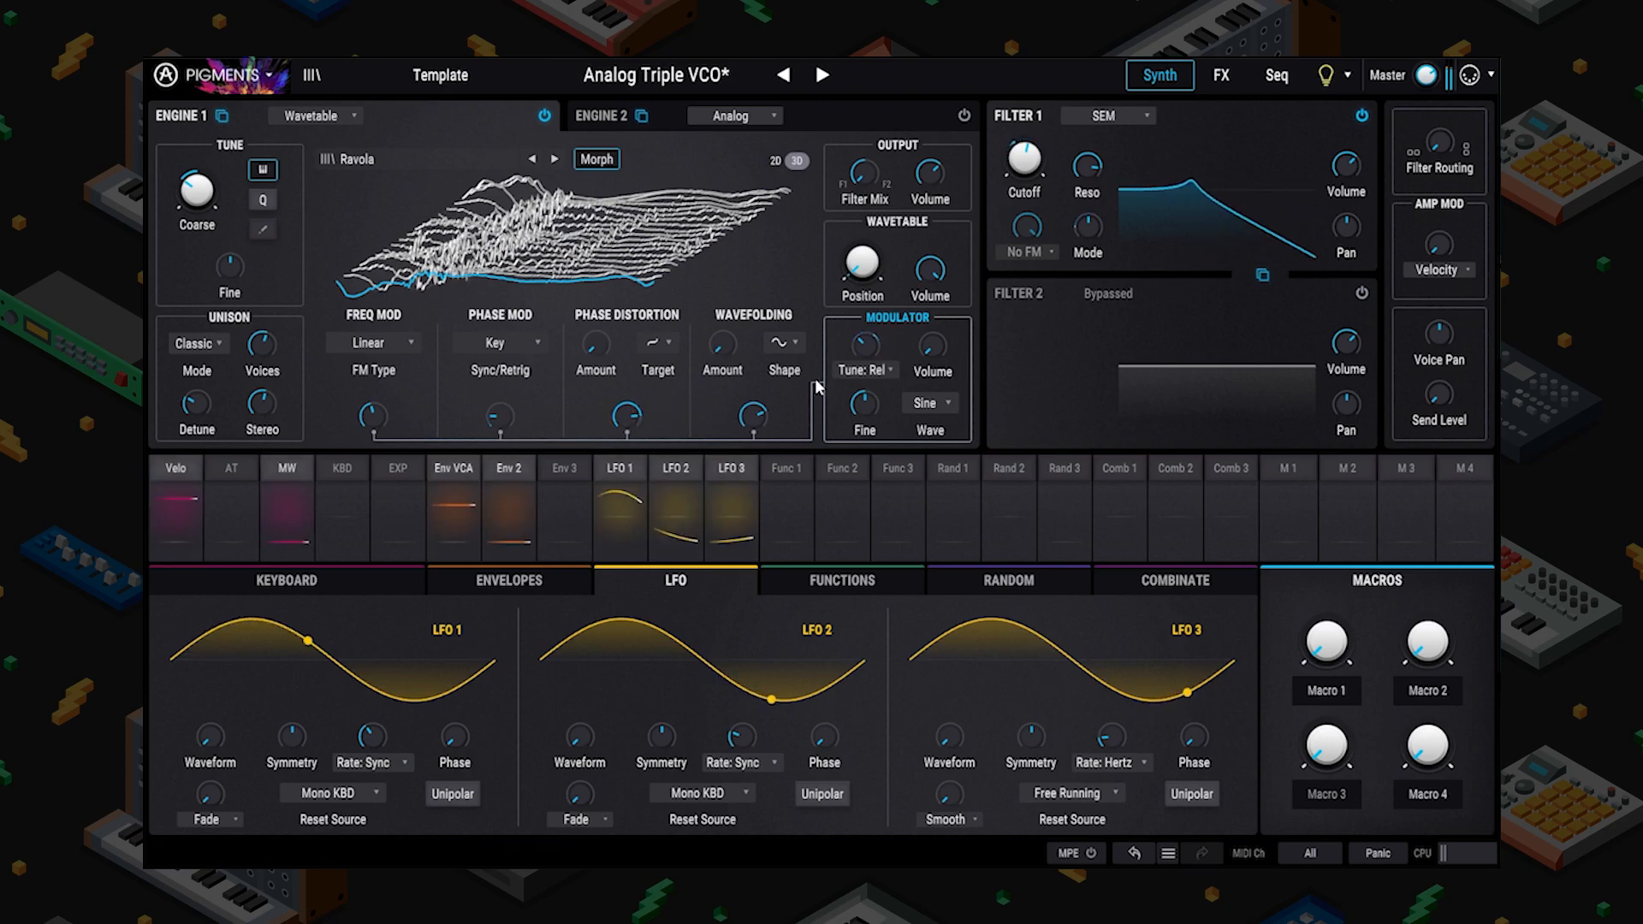
# Switch the rates of LFO 2 and LFO 1 to Hertz, and raise Engine 1's phase distortion and wavefolding amounts.
pyautogui.moveTo(777, 723)
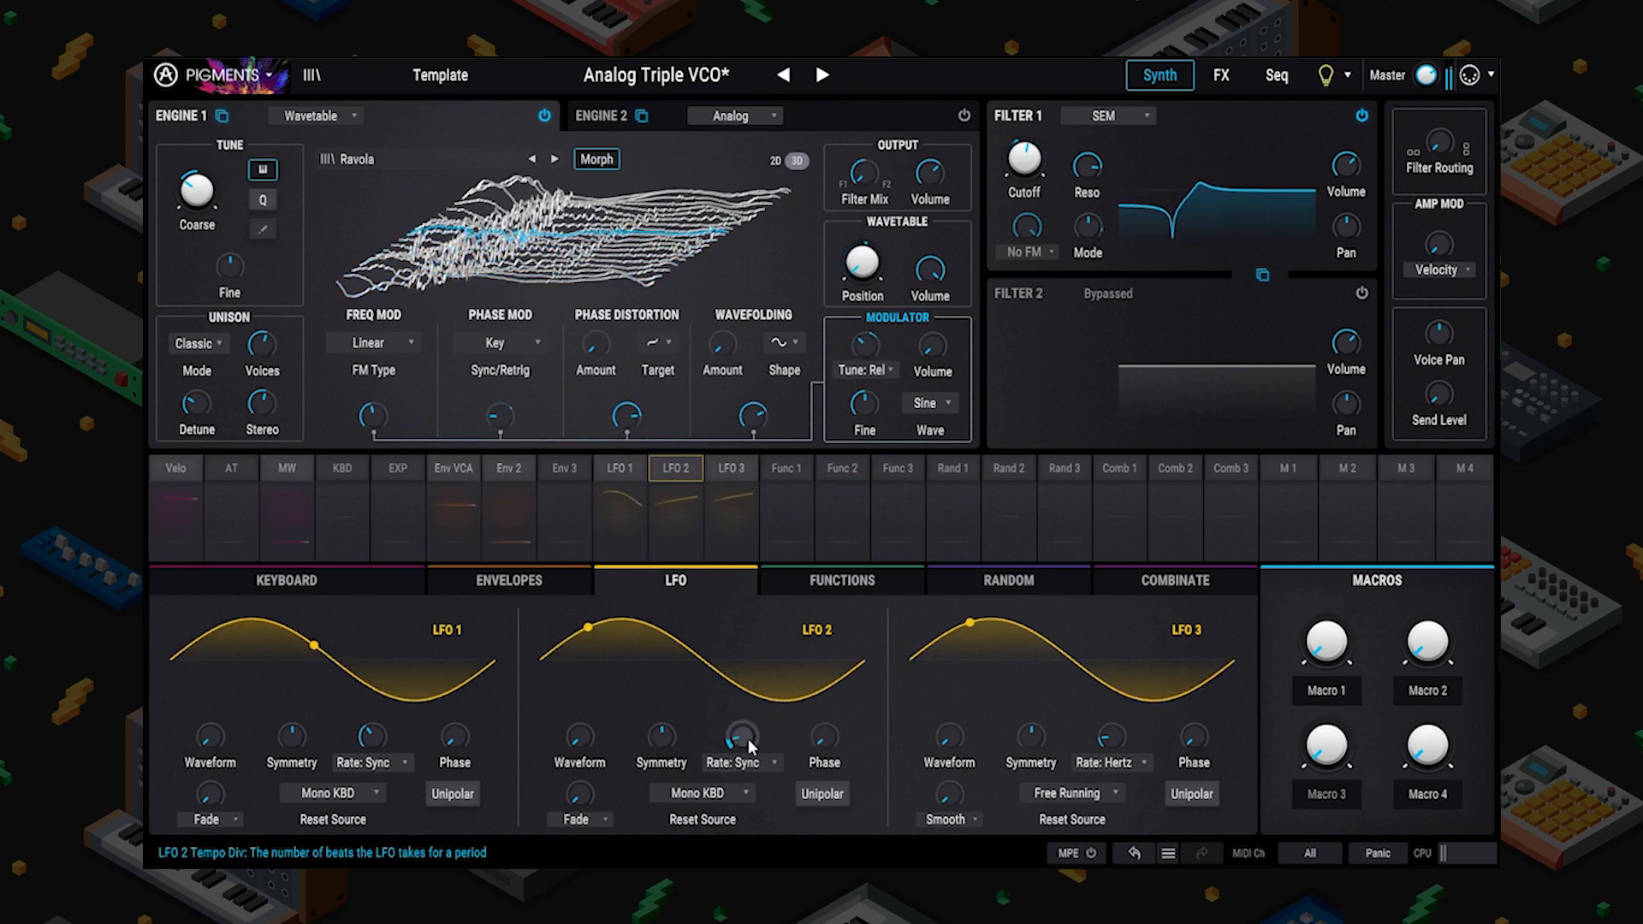
pyautogui.click(736, 763)
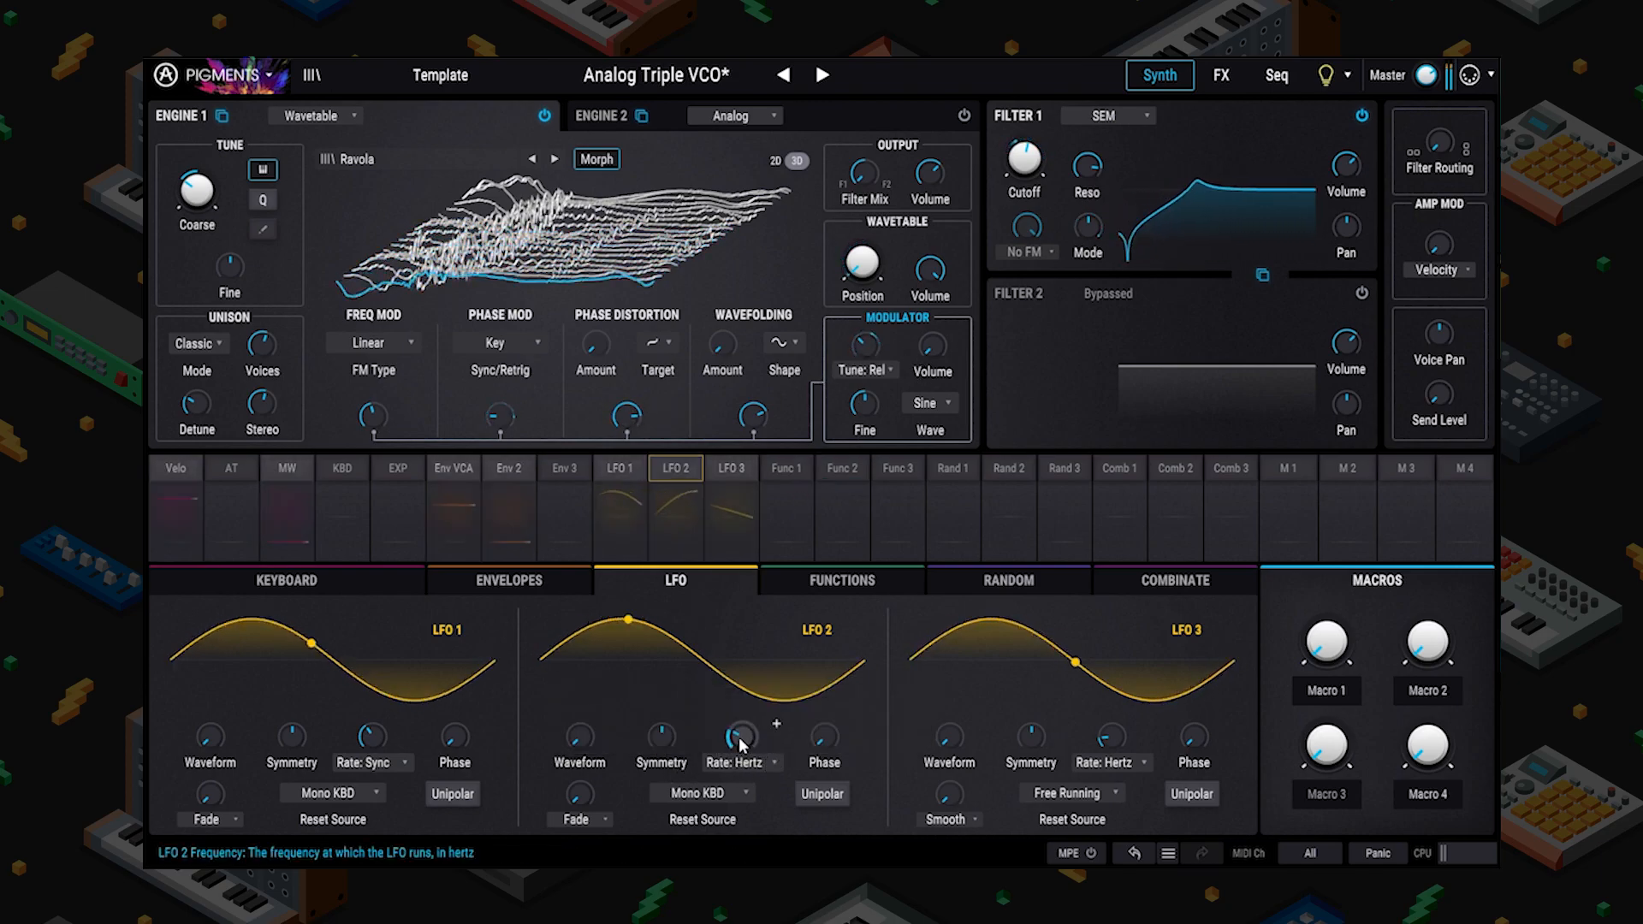
pyautogui.click(381, 763)
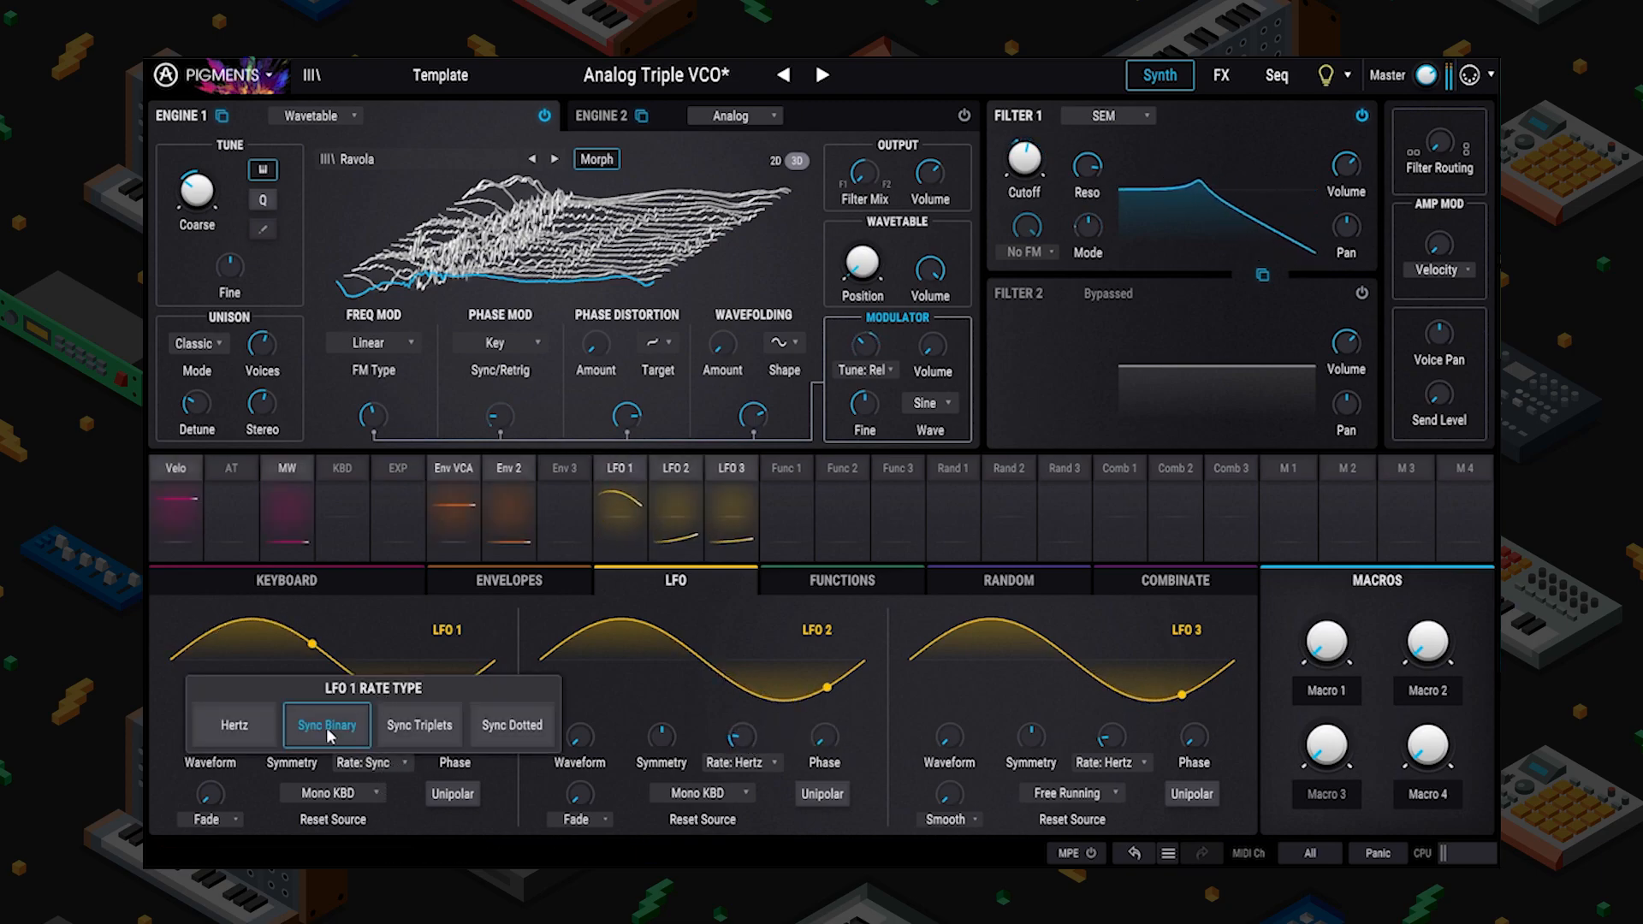
pyautogui.click(234, 724)
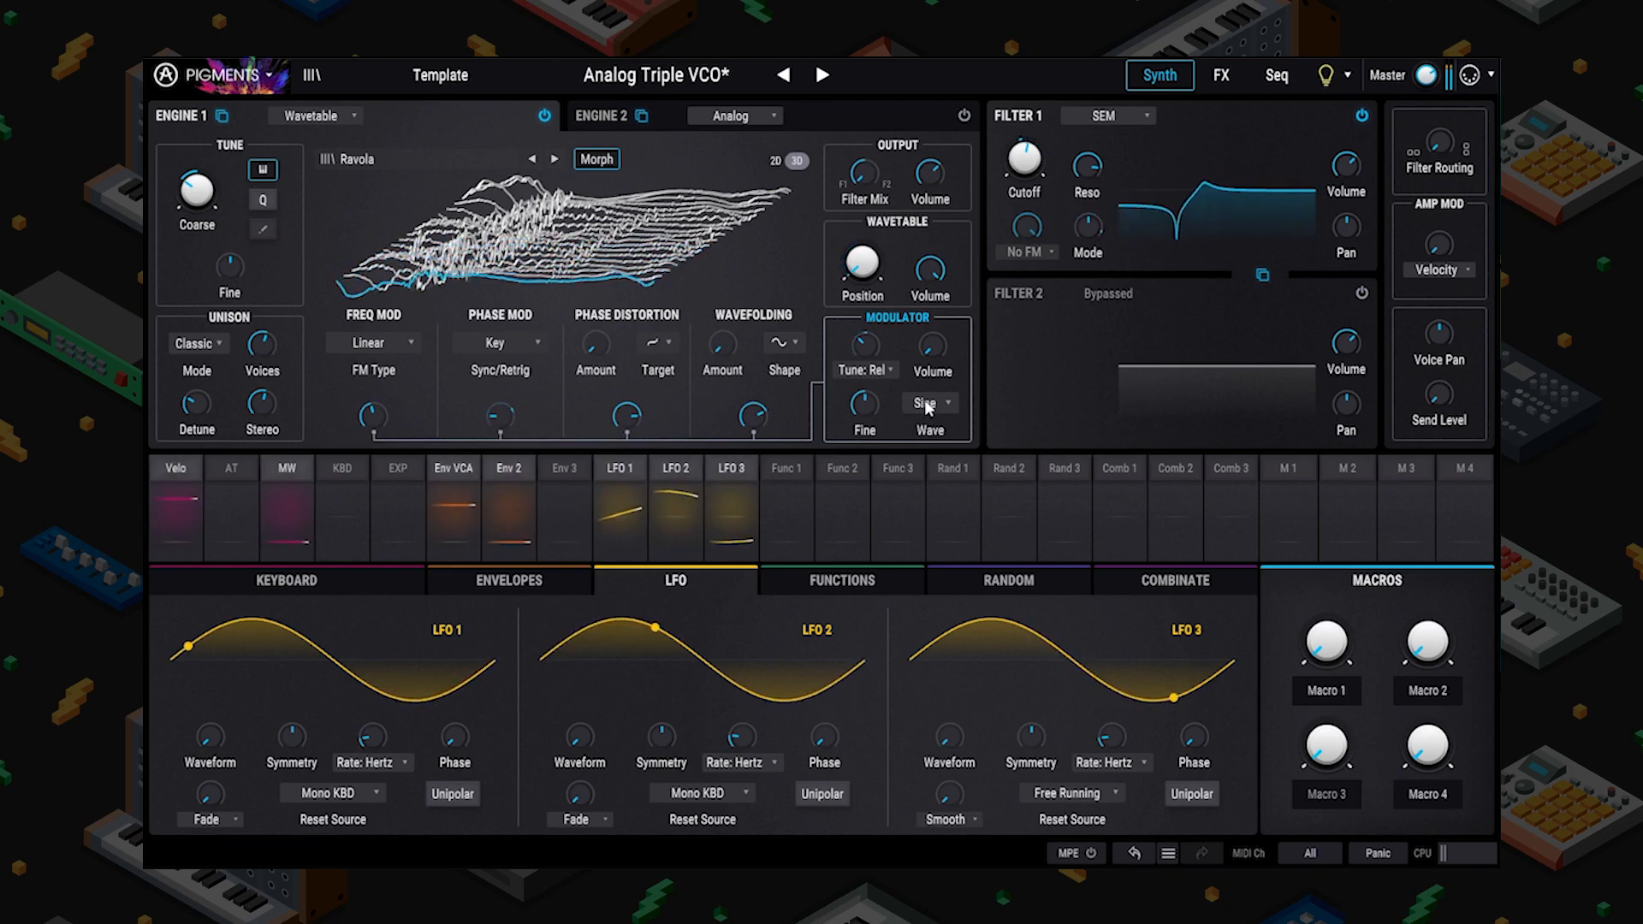
pyautogui.moveTo(618, 332)
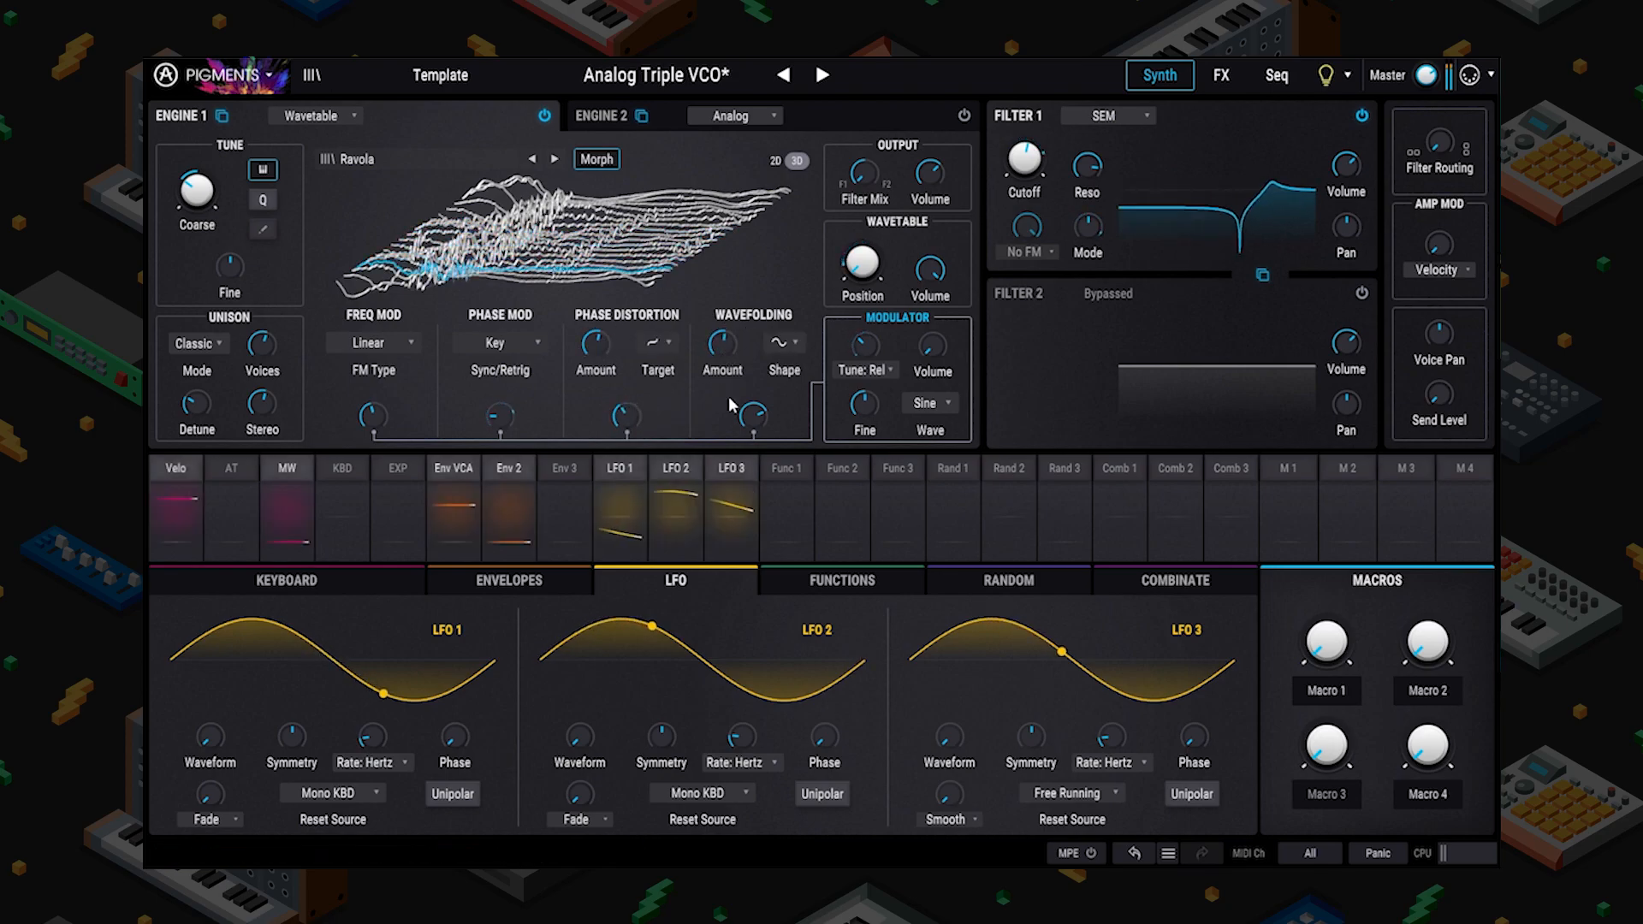
# Reload the Analog Triple VCO template preset to discard the wavetable edits.
pyautogui.click(440, 74)
pyautogui.moveTo(437, 111)
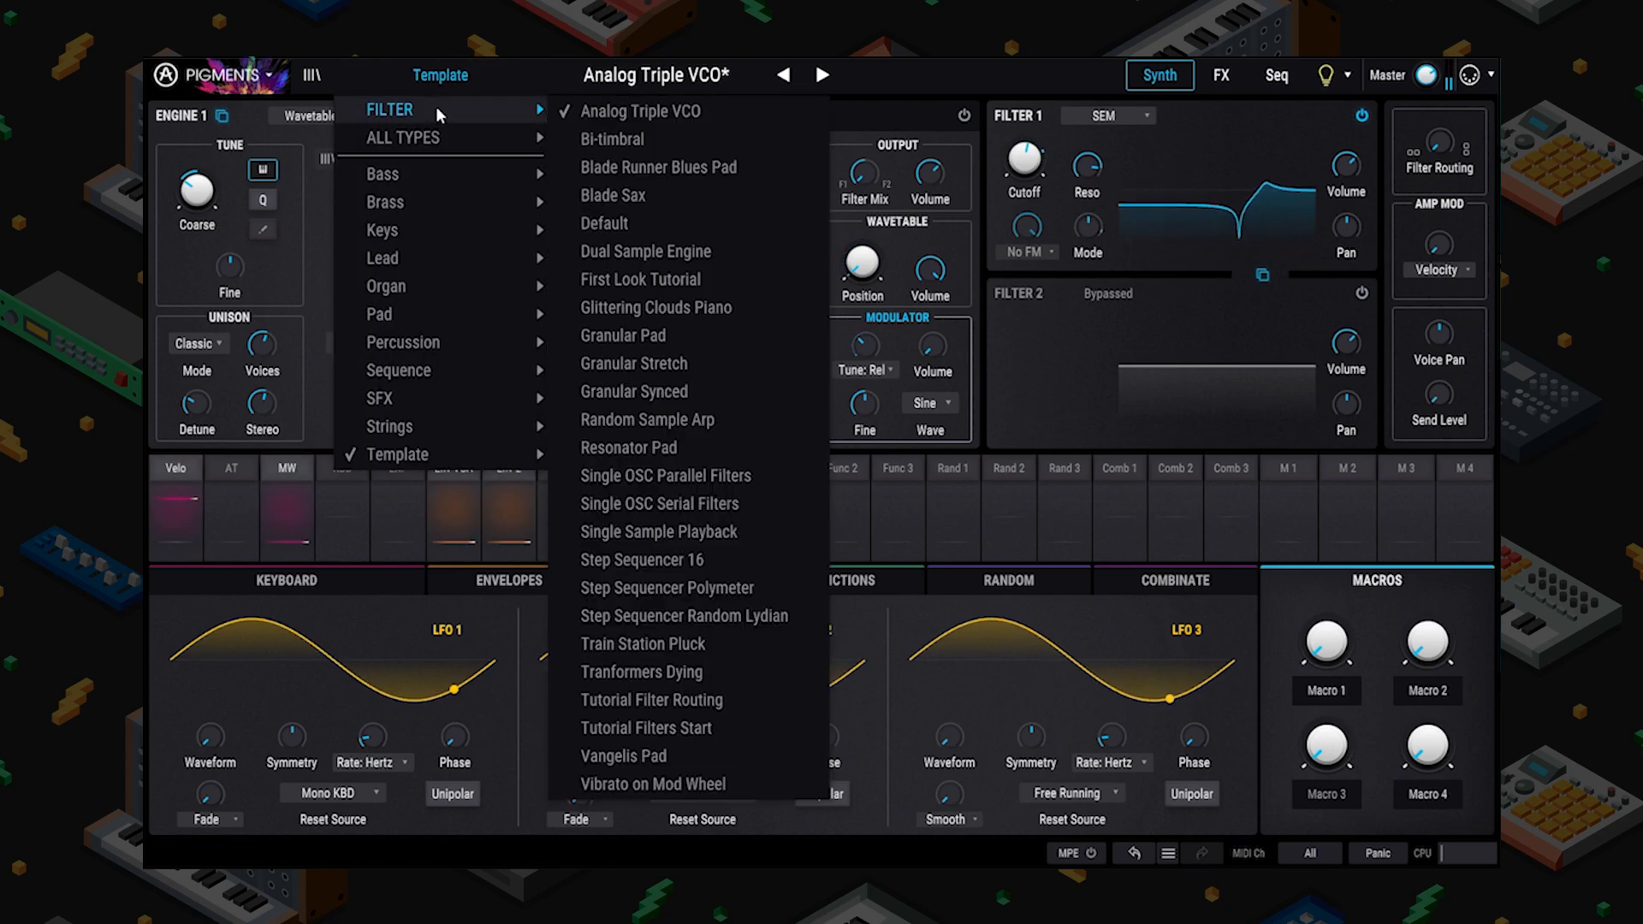
pyautogui.moveTo(459, 455)
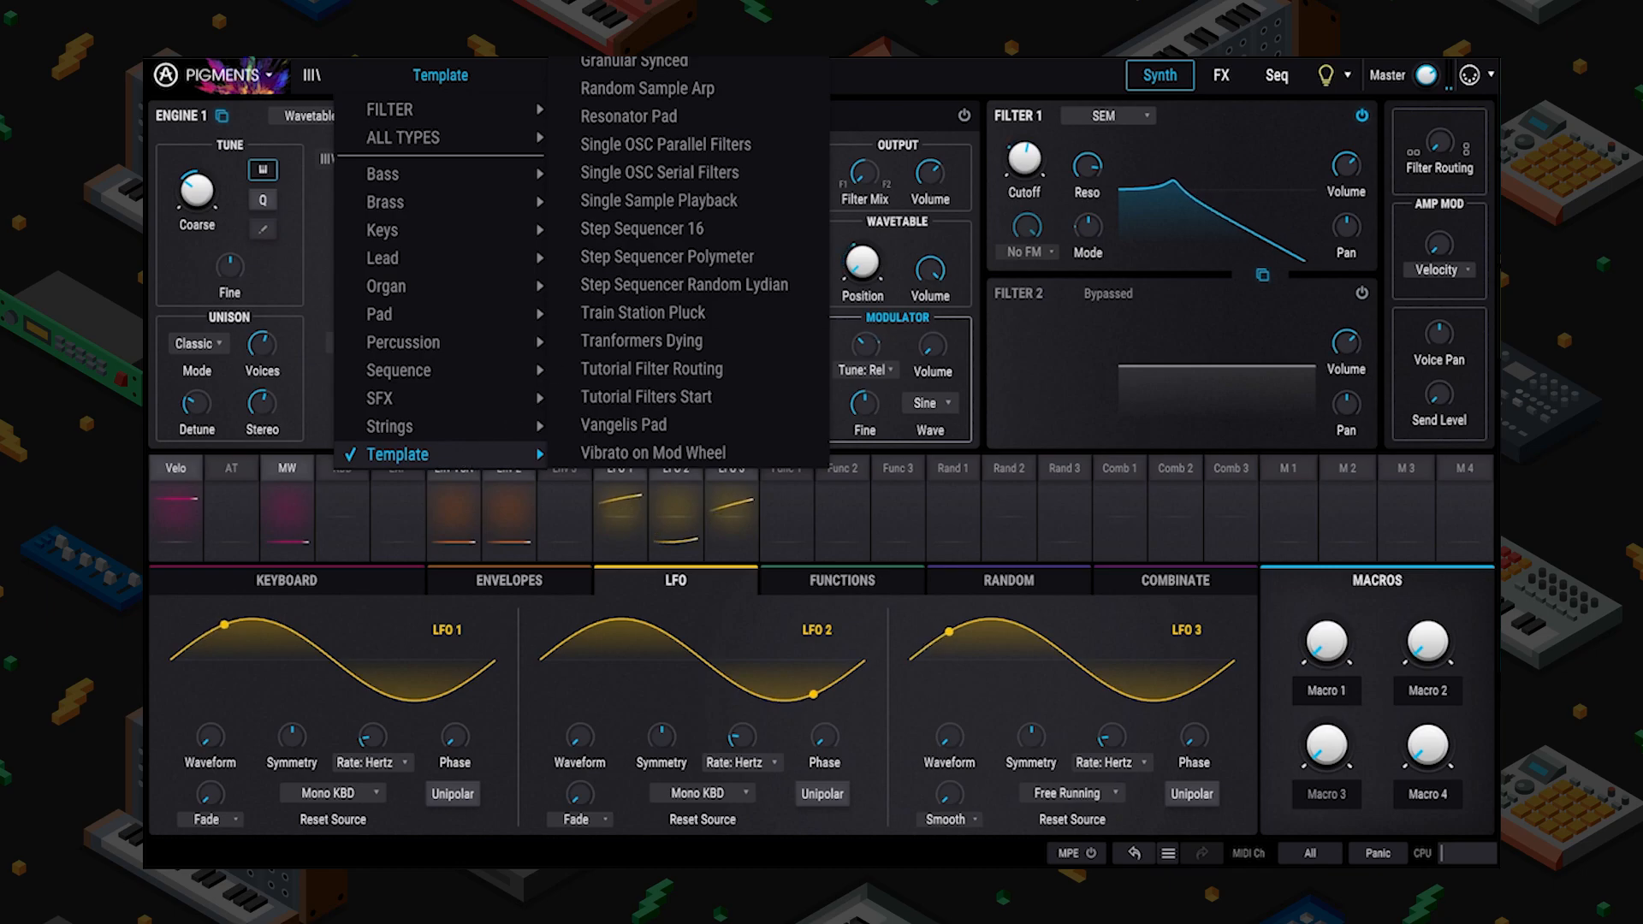
pyautogui.click(814, 59)
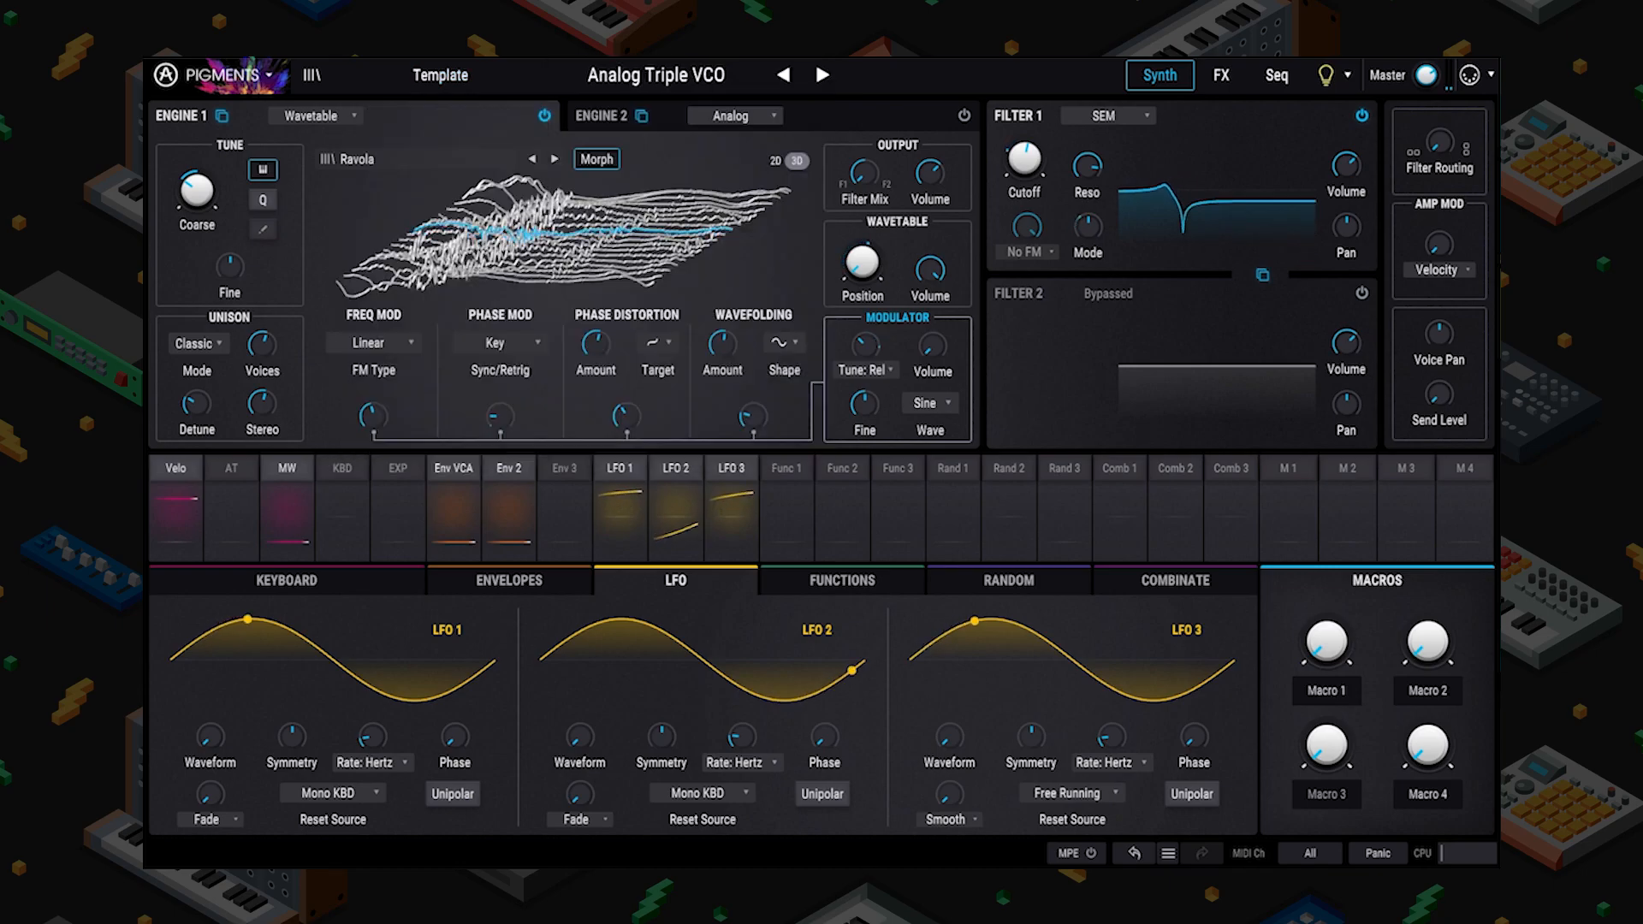
# Change Filter 1 to the Matrix 12 type and try its Notch+LP6 and Phase+LP6 modes while sweeping the cutoff.
pyautogui.click(1108, 115)
pyautogui.click(1104, 228)
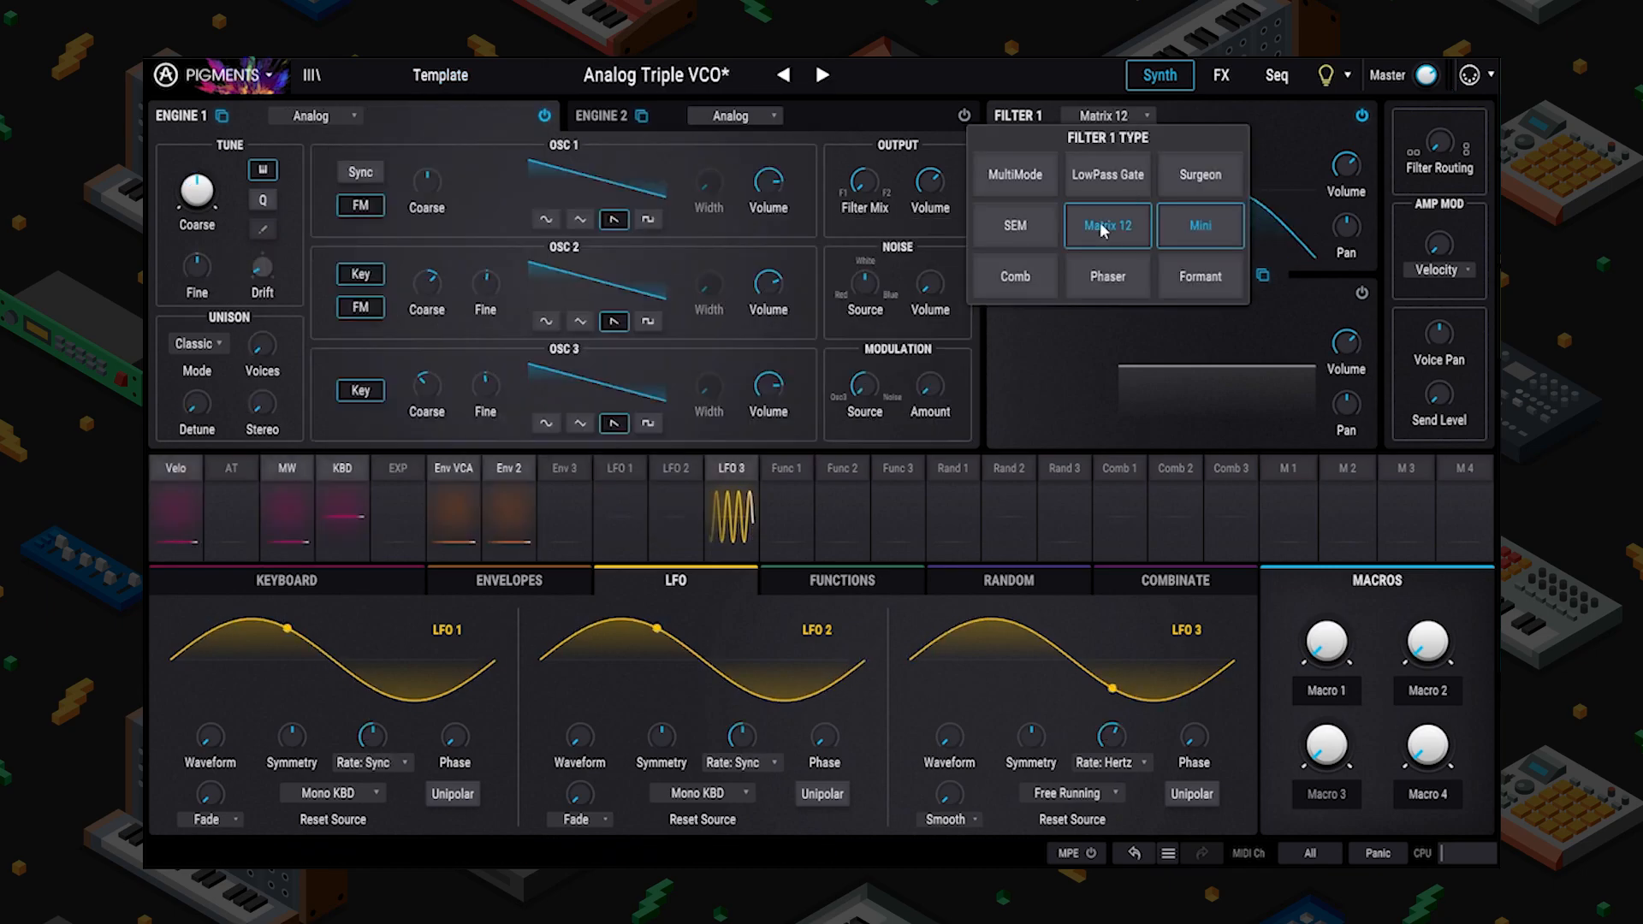
pyautogui.click(1084, 228)
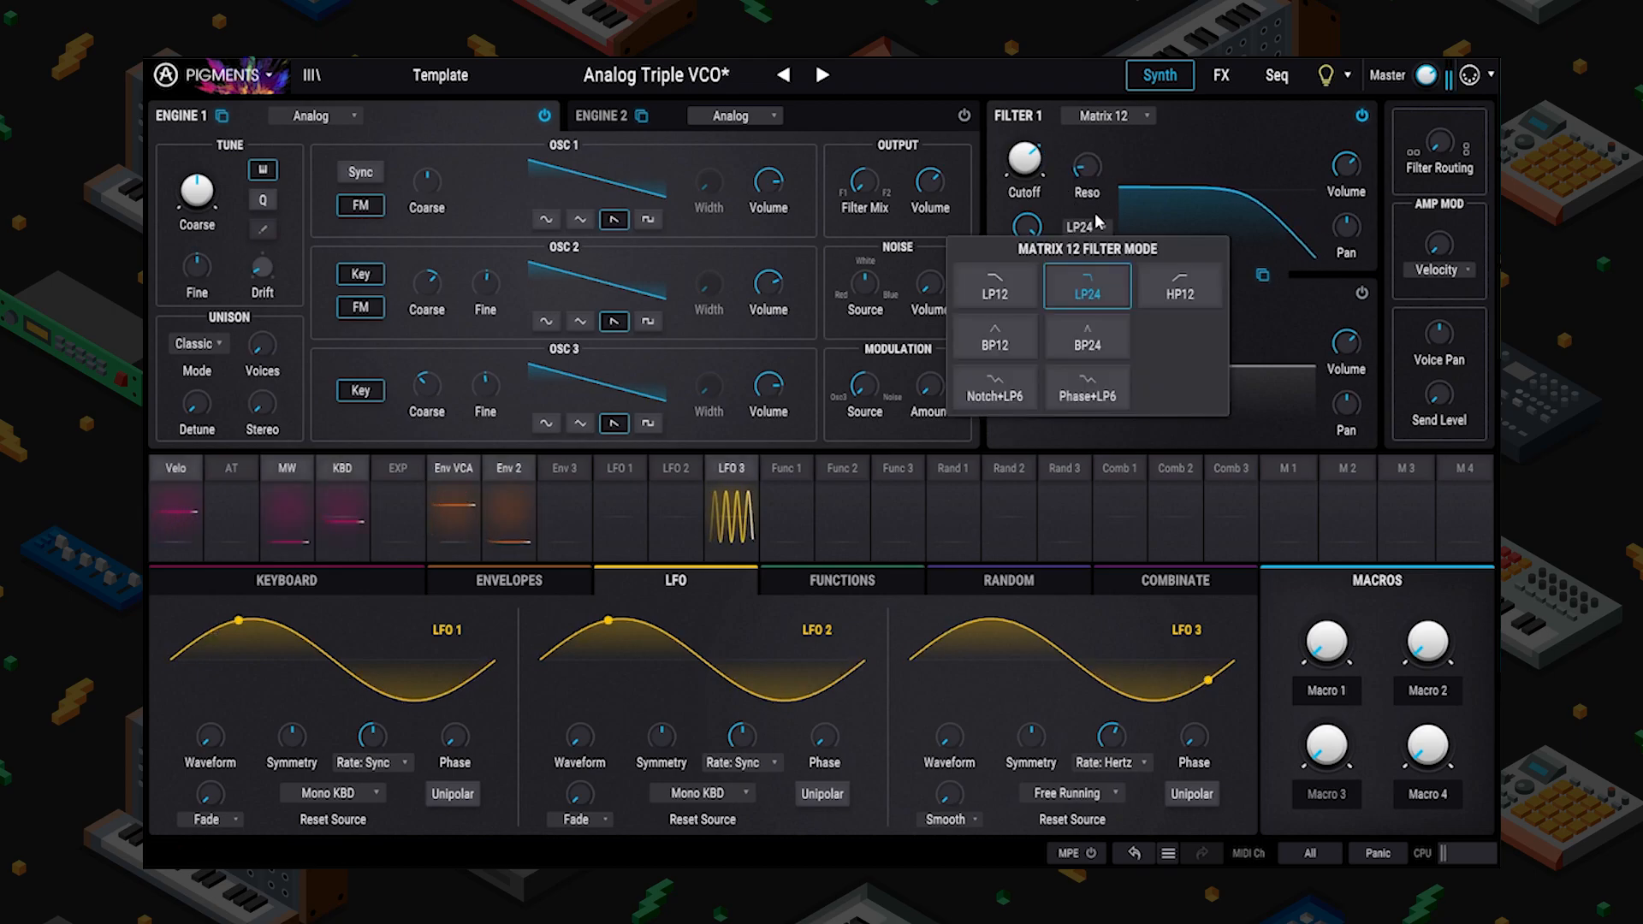
pyautogui.click(985, 397)
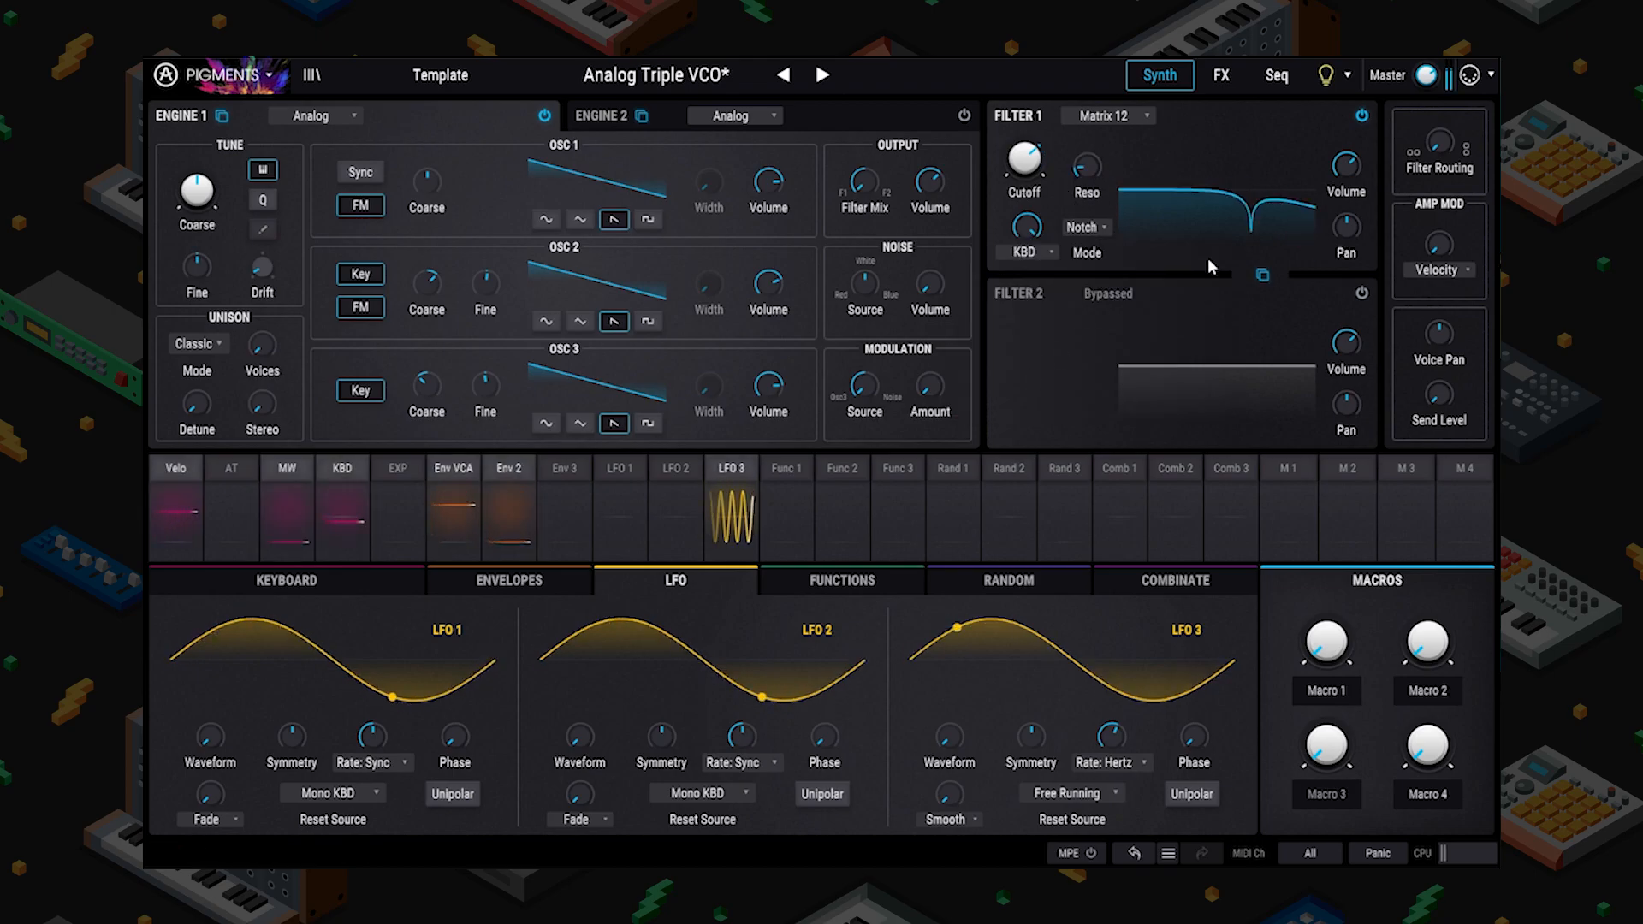
pyautogui.moveTo(1026, 158)
pyautogui.mouseDown()
pyautogui.moveTo(1026, 180)
pyautogui.moveTo(1025, 163)
pyautogui.mouseUp()
pyautogui.click(1084, 228)
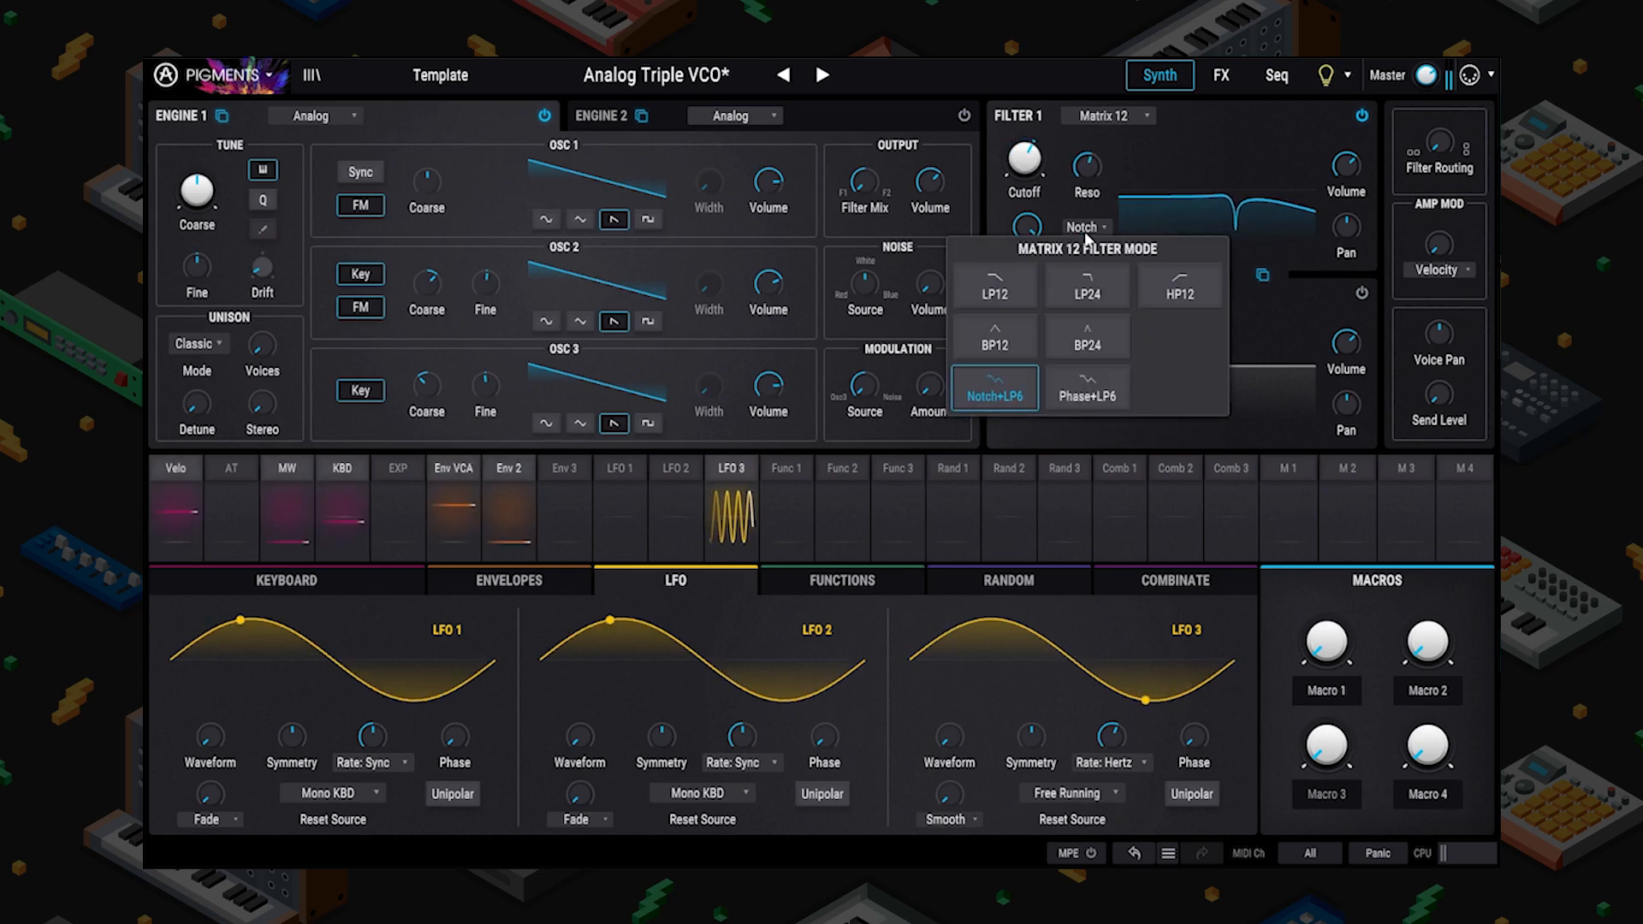
pyautogui.click(1099, 386)
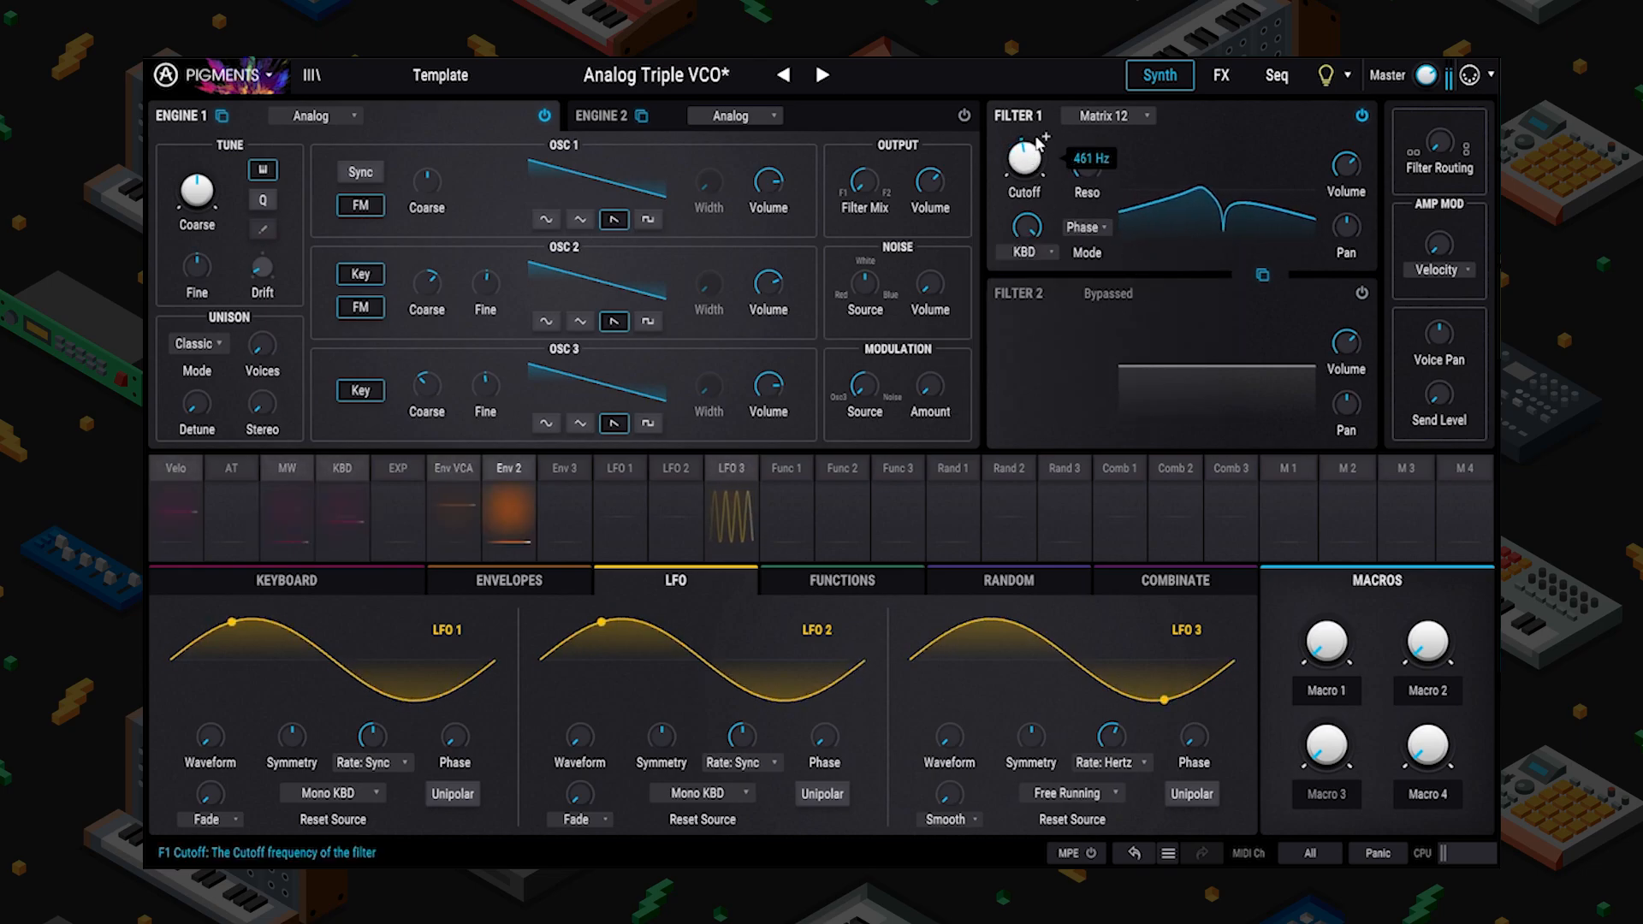
# Change Filter 1 to the Comb type, raise its gain to 0.990 and sweep its frequency.
pyautogui.click(1106, 116)
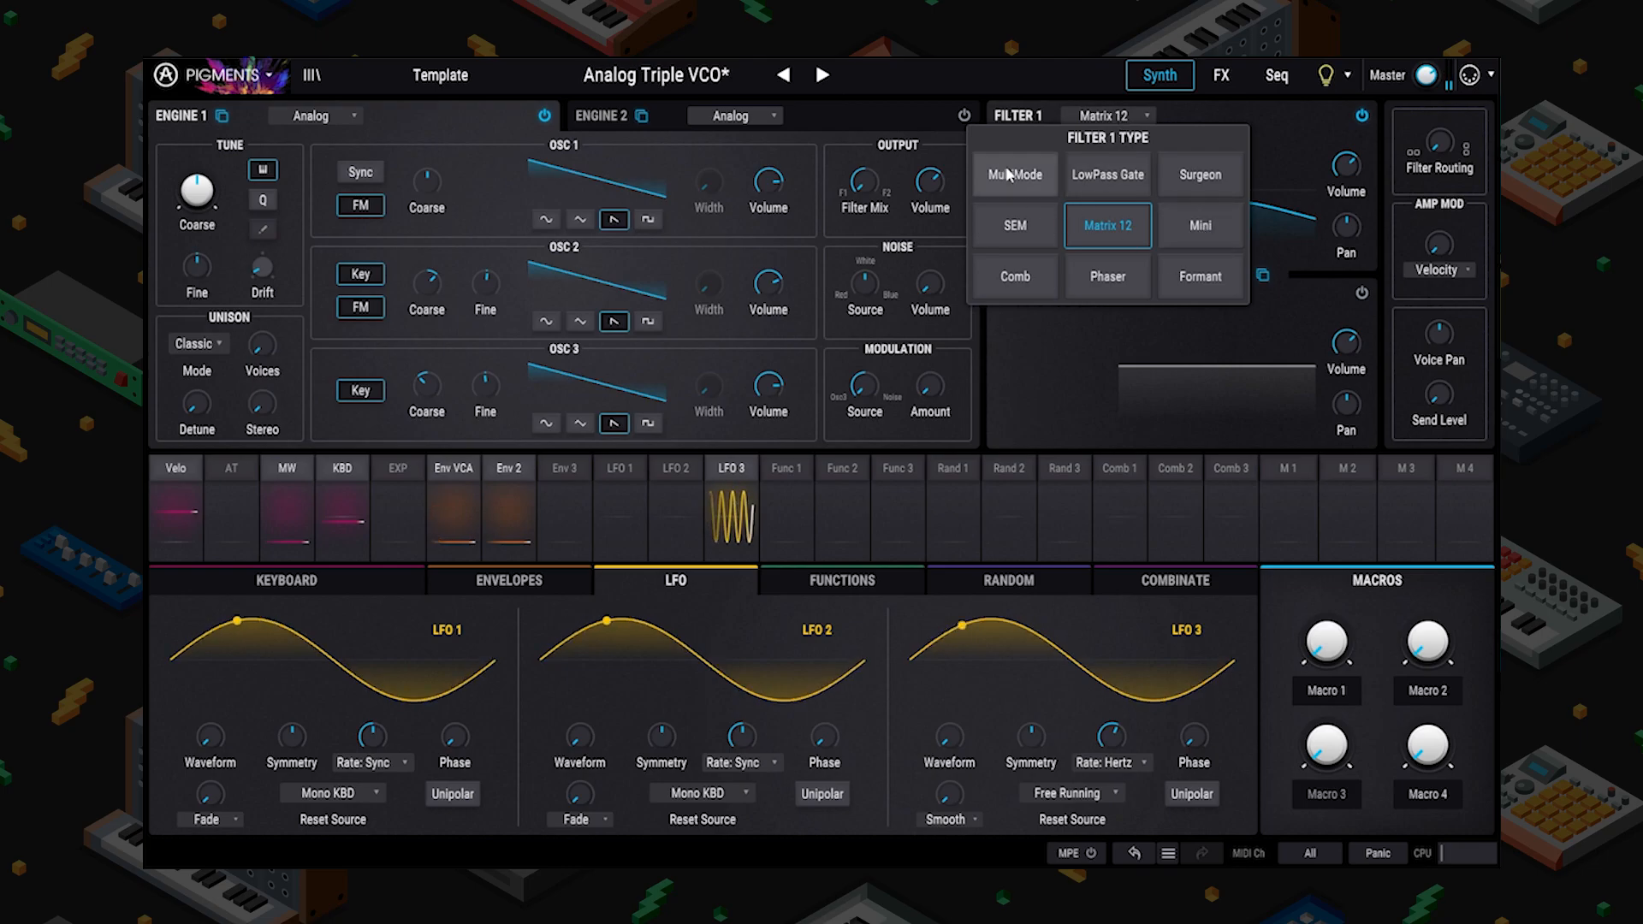
pyautogui.click(1001, 282)
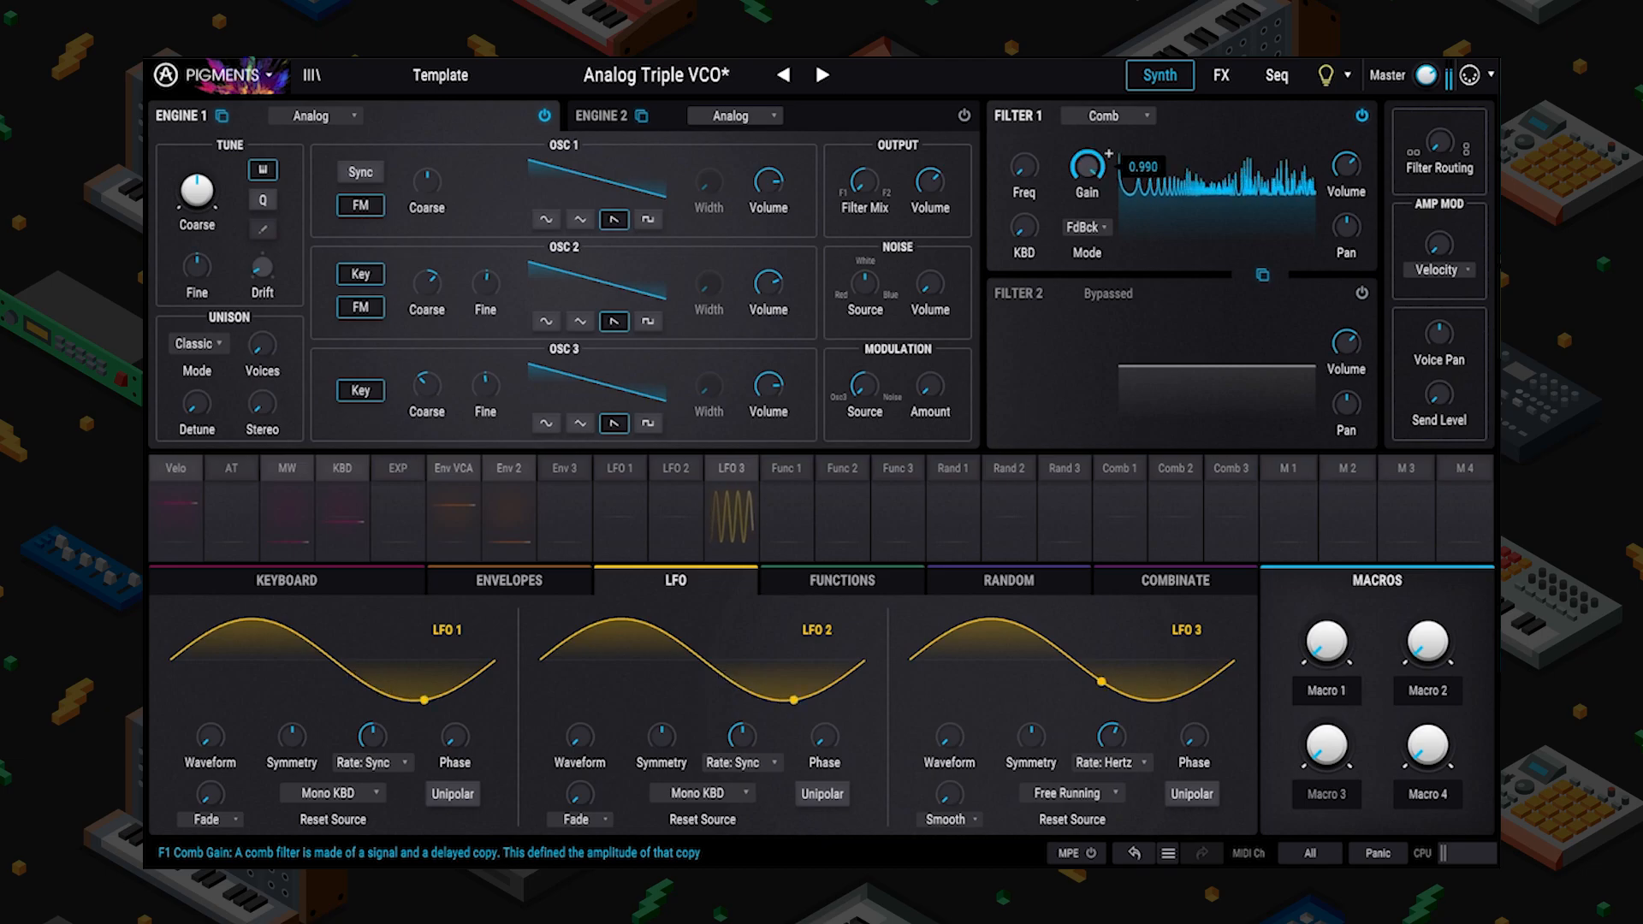
pyautogui.moveTo(1024, 164); pyautogui.dragTo(1023, 236)
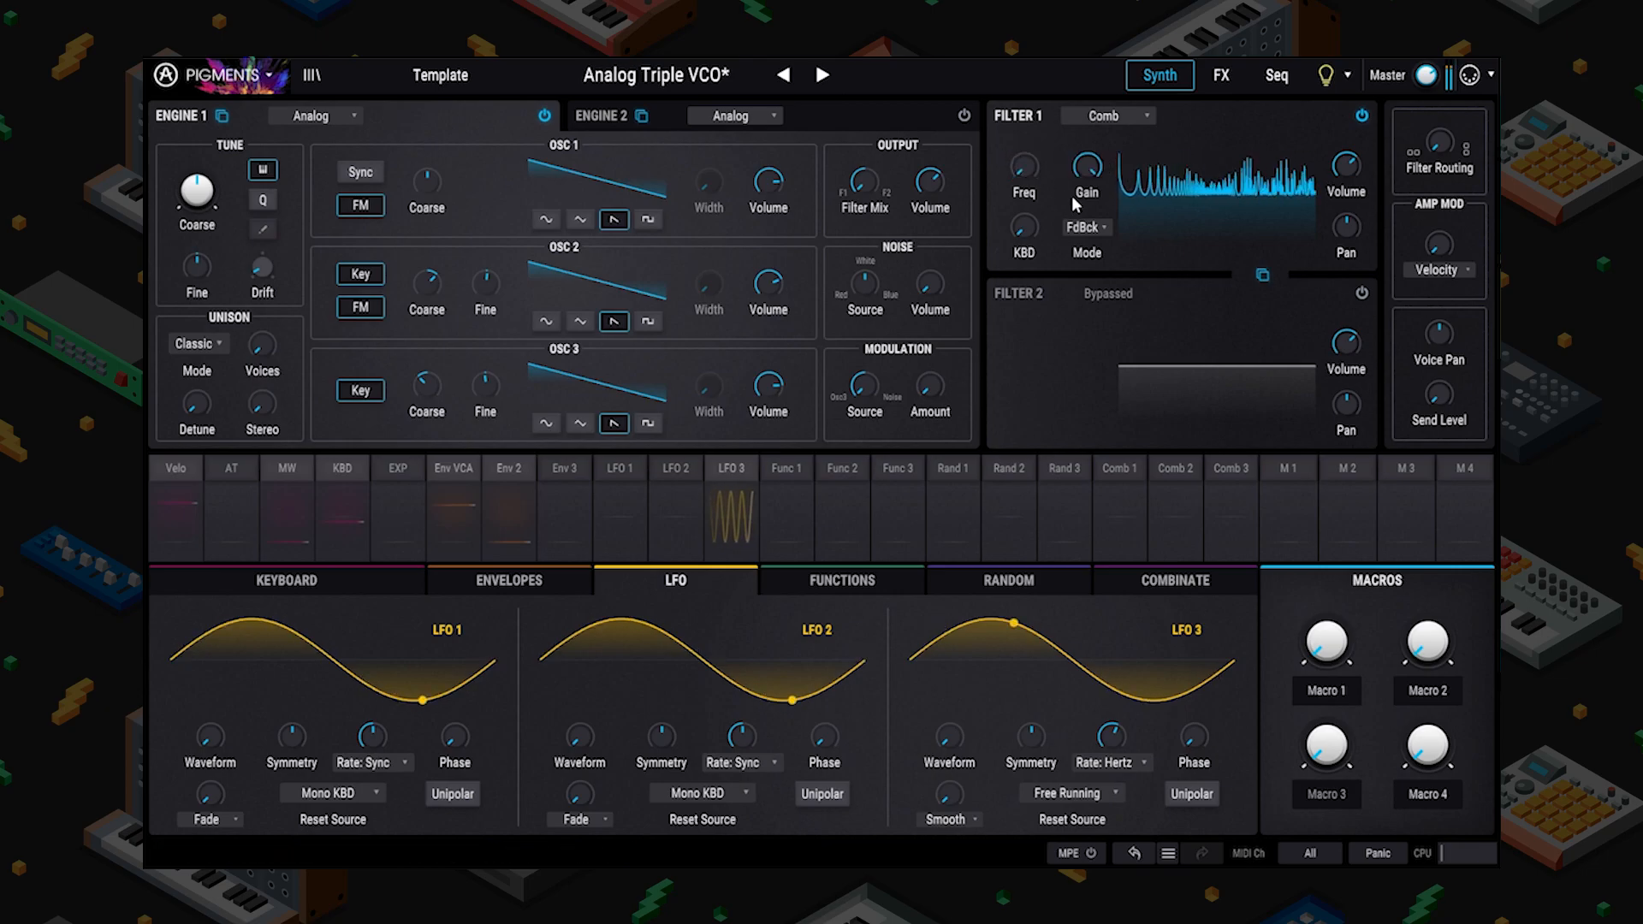
# Switch the comb filter to Feedforward mode, vary its frequency and gain, and return it to Feedback mode.
pyautogui.click(1092, 229)
pyautogui.click(1123, 275)
pyautogui.moveTo(1024, 165); pyautogui.dragTo(1023, 81)
pyautogui.moveTo(1087, 165); pyautogui.dragTo(1087, 218)
pyautogui.click(1087, 227)
pyautogui.click(1040, 287)
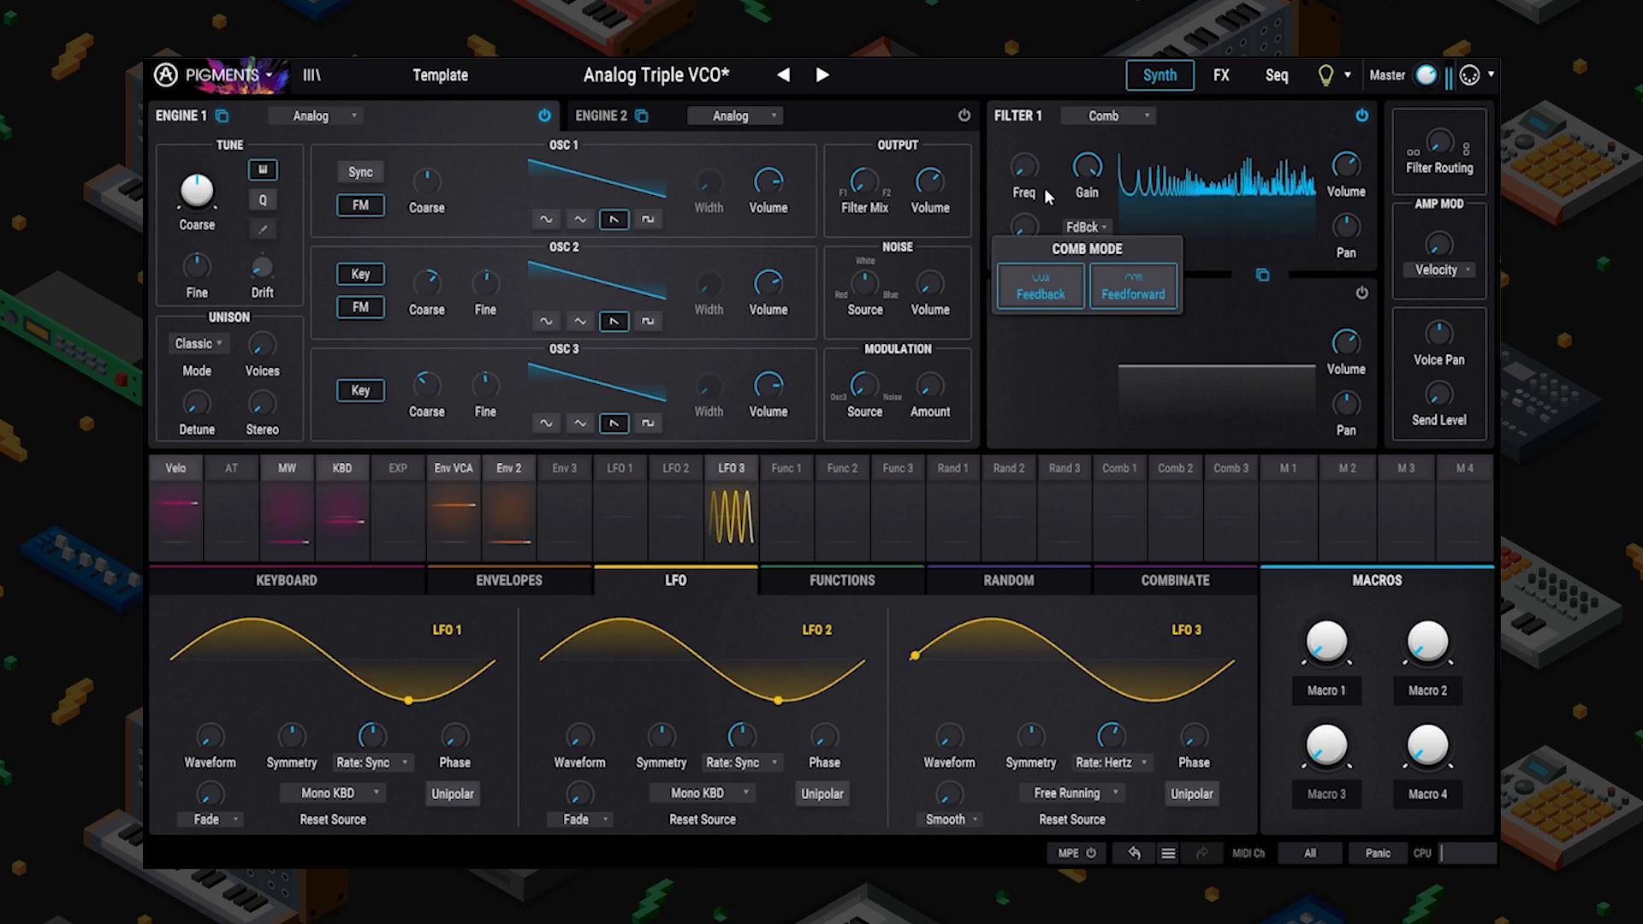
# Change Filter 1 to the Phaser type with 8 poles and sweep its cutoff to about 704 Hz.
pyautogui.scroll(-1, 1130, 118)
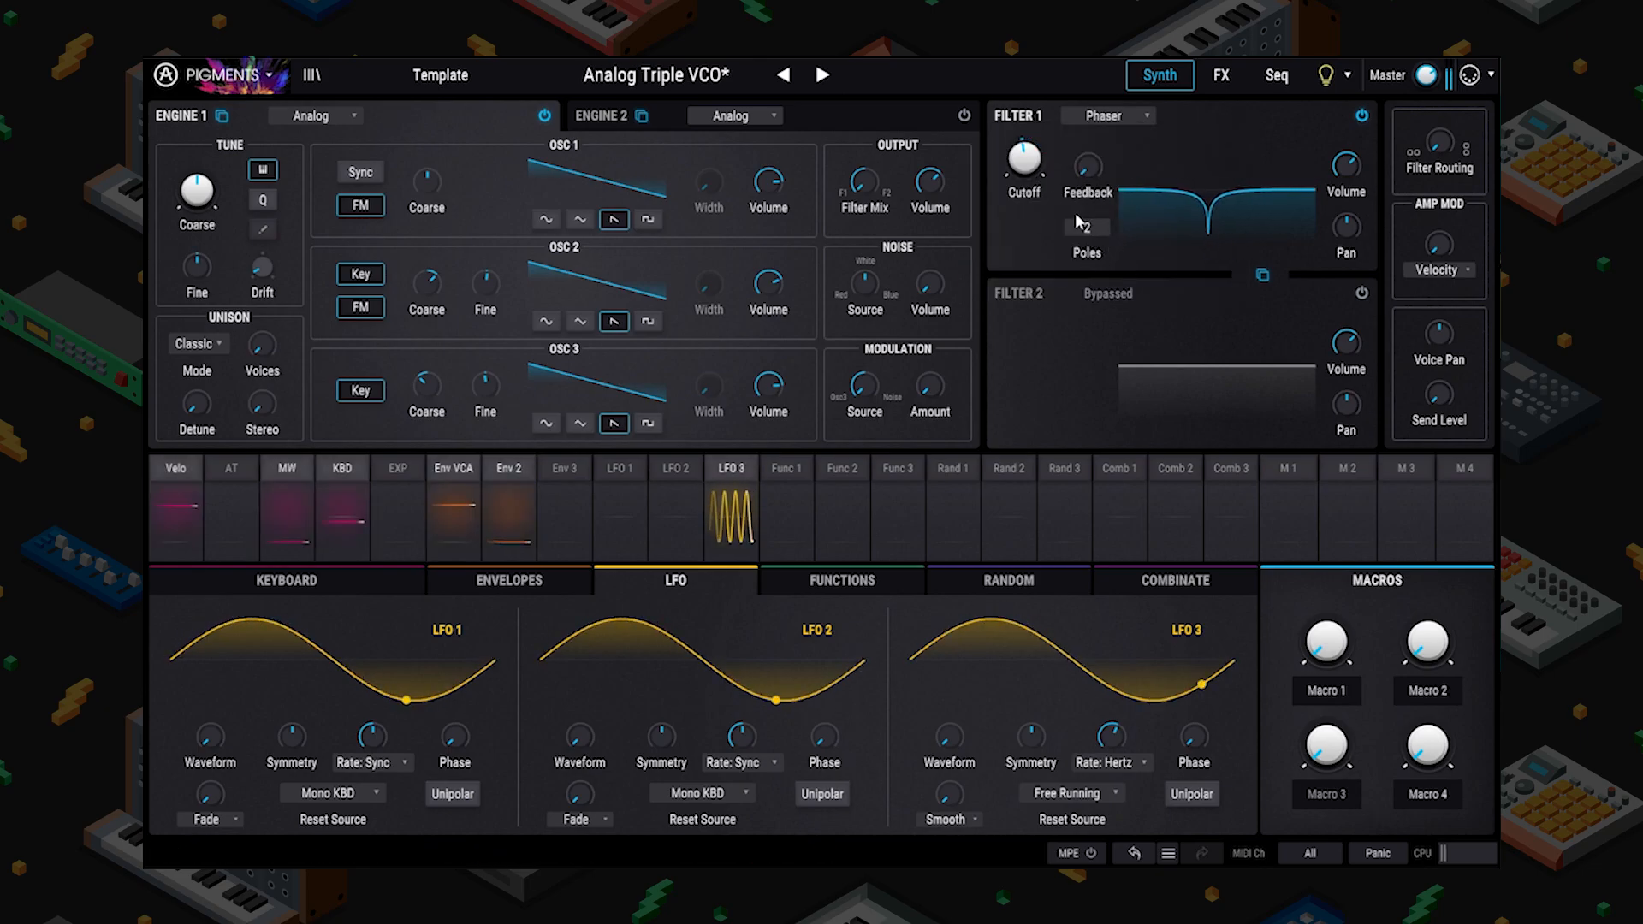
pyautogui.moveTo(1025, 159)
pyautogui.mouseDown()
pyautogui.moveTo(1025, 128)
pyautogui.moveTo(1024, 154)
pyautogui.mouseUp()
pyautogui.moveTo(1087, 166)
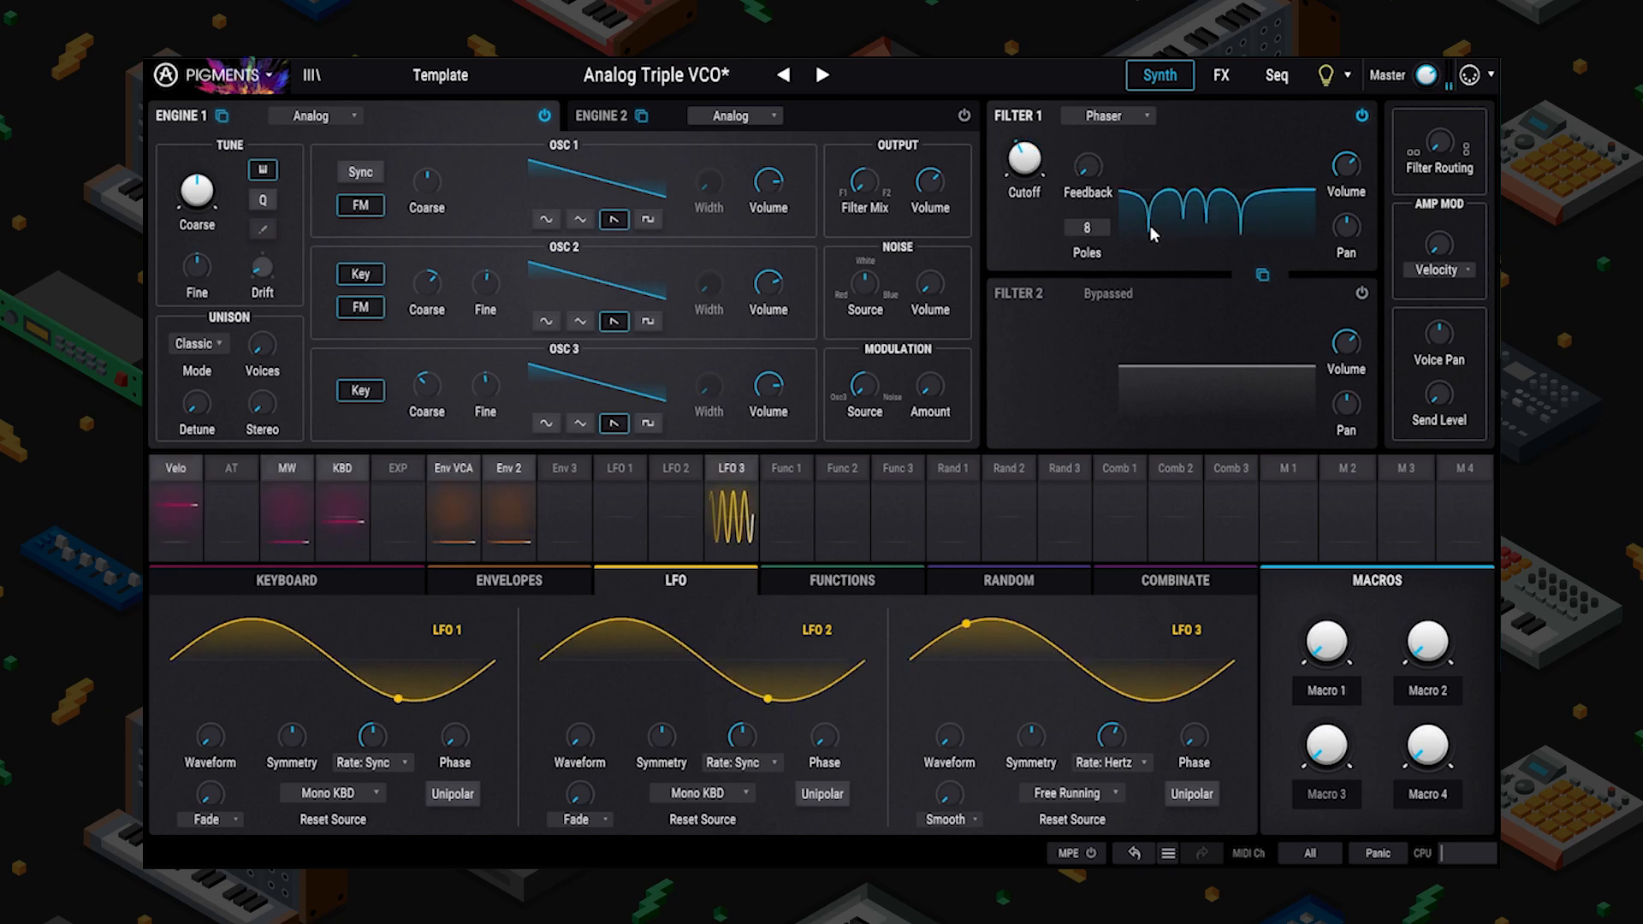
pyautogui.moveTo(1025, 158)
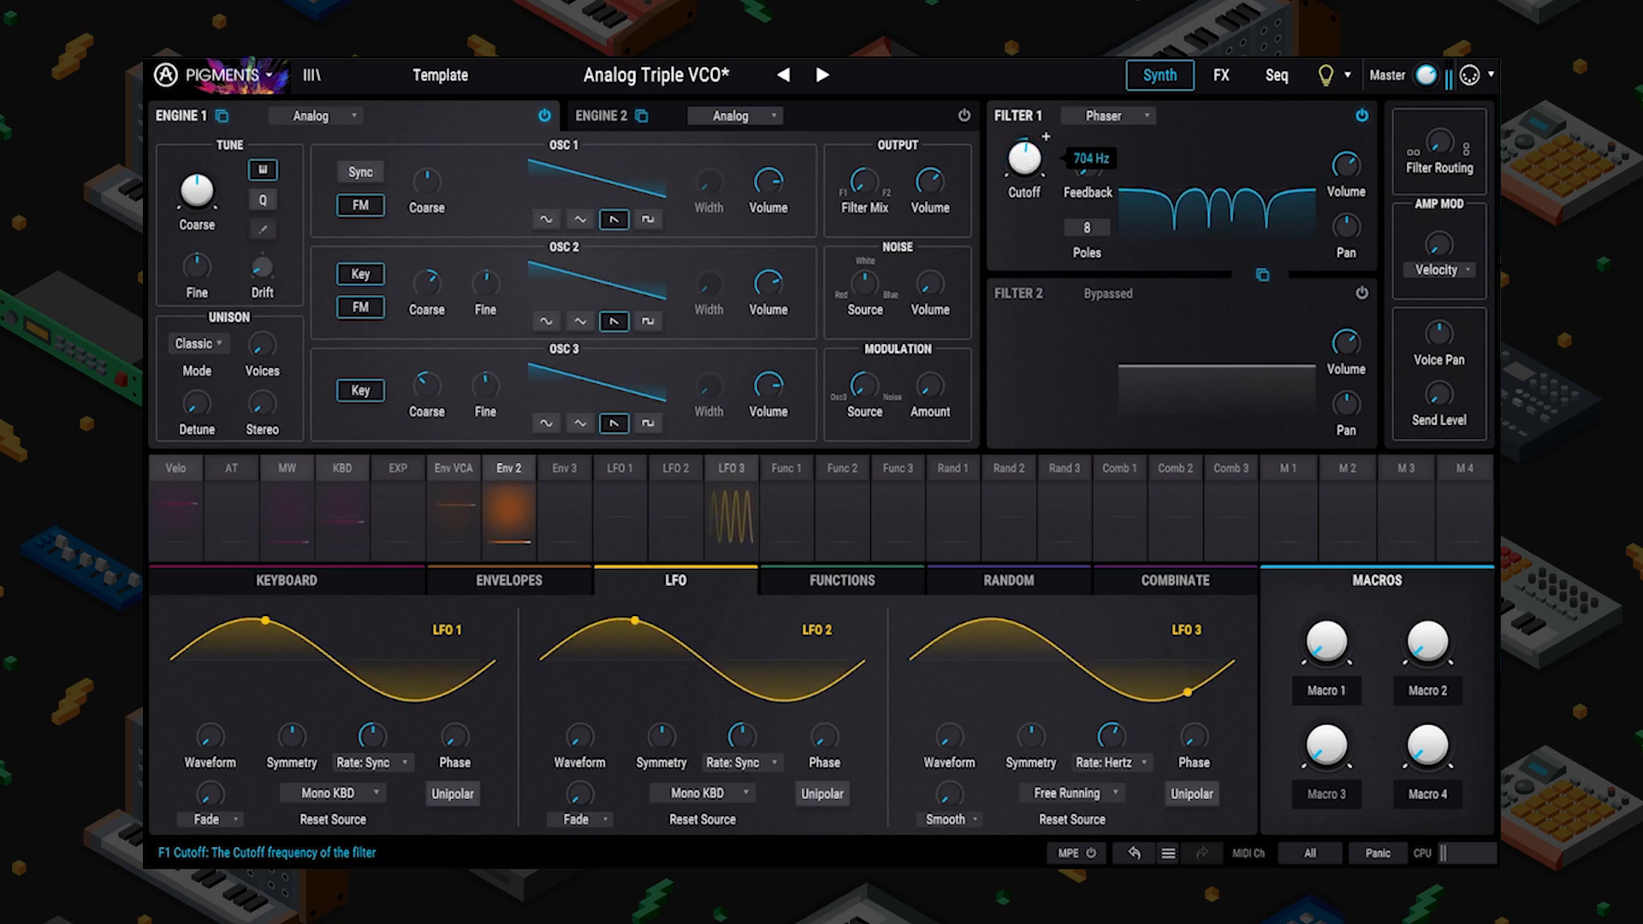
# Change Filter 1 to the Formant type and sweep its Morph between vowels, from about 0.488 down to 0.124.
pyautogui.click(1116, 122)
pyautogui.click(1086, 300)
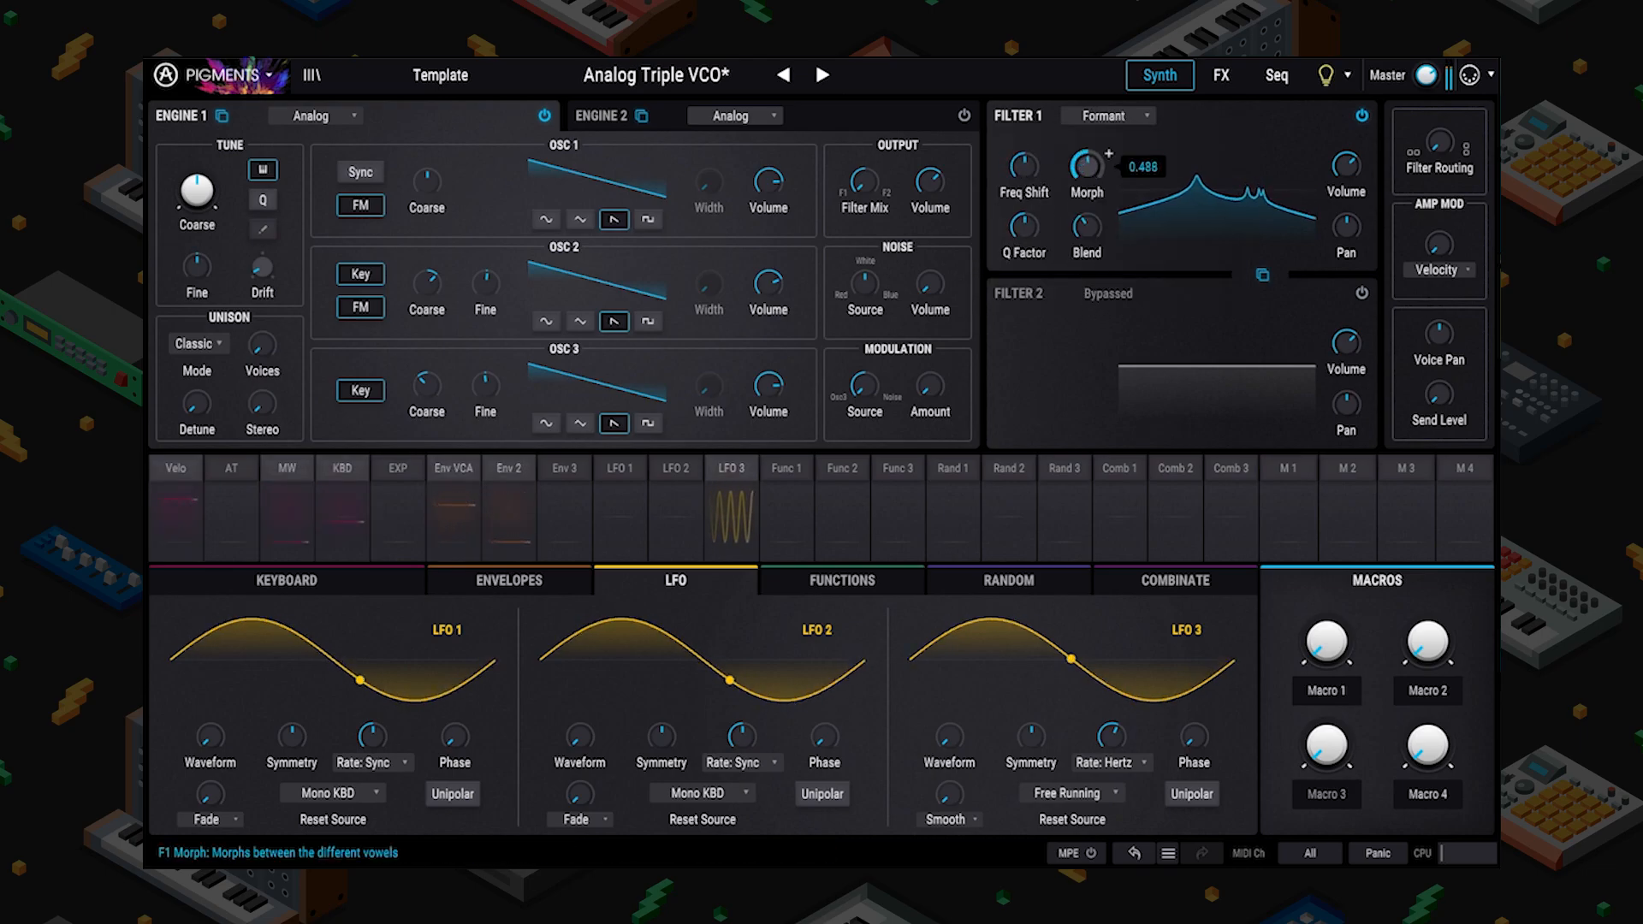
pyautogui.moveTo(1087, 165); pyautogui.dragTo(1087, 94)
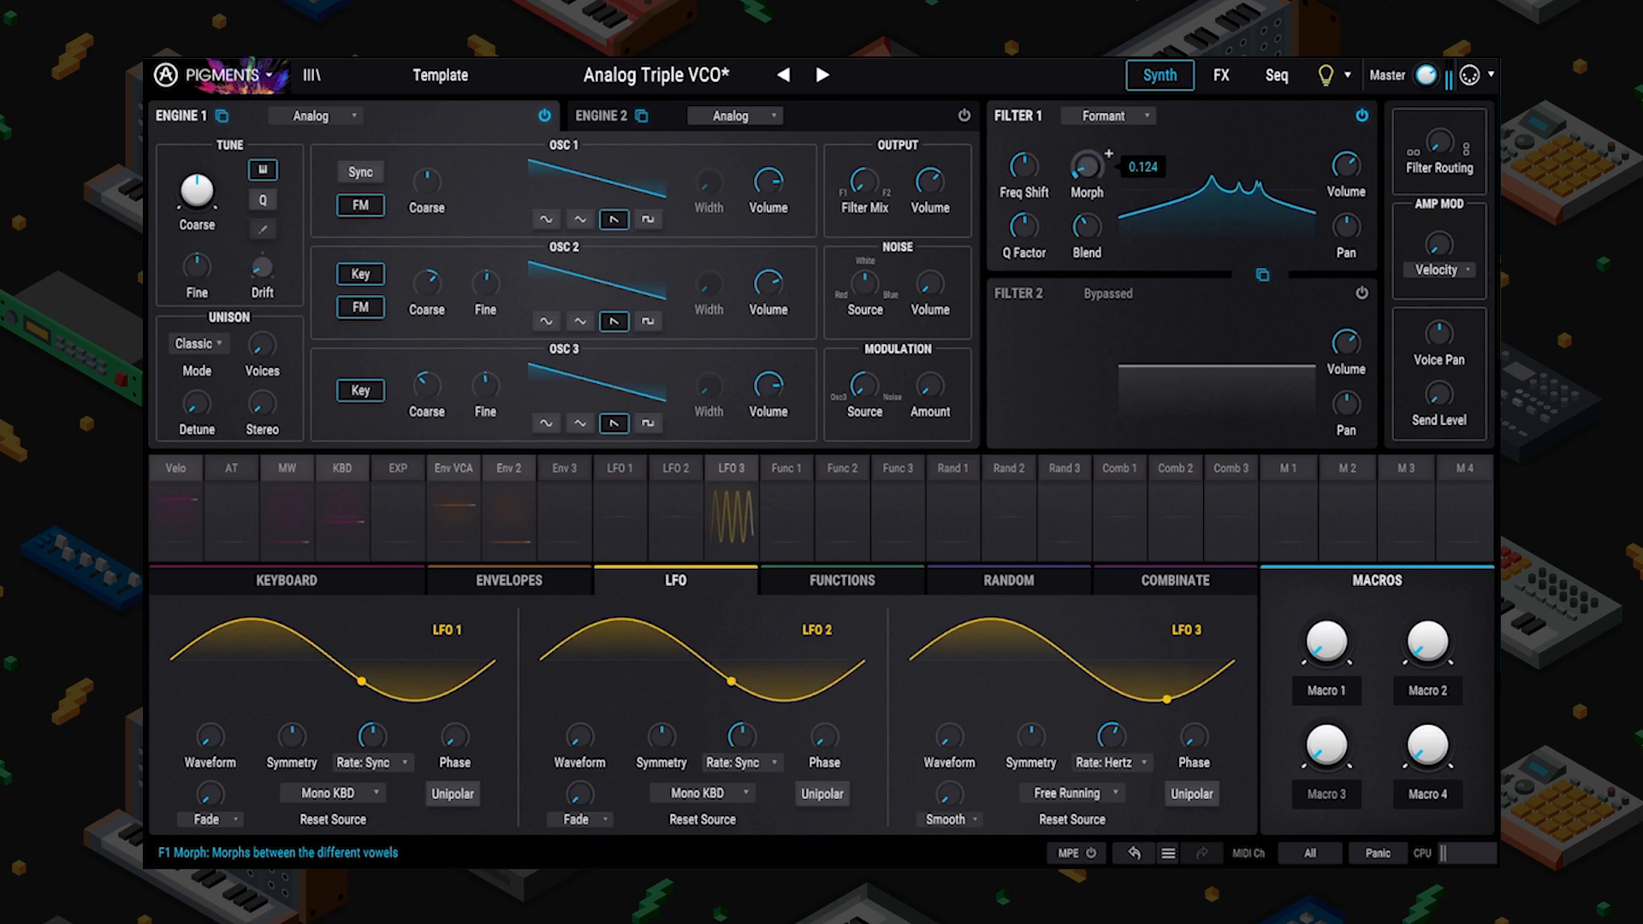
pyautogui.moveTo(1087, 165)
pyautogui.mouseDown()
pyautogui.moveTo(1105, 163)
pyautogui.moveTo(1087, 168)
pyautogui.mouseUp()
# Modulate the formant filter's Morph with LFO 3 at 0.58, and reshape LFO 3's waveform and symmetry.
pyautogui.click(1087, 226)
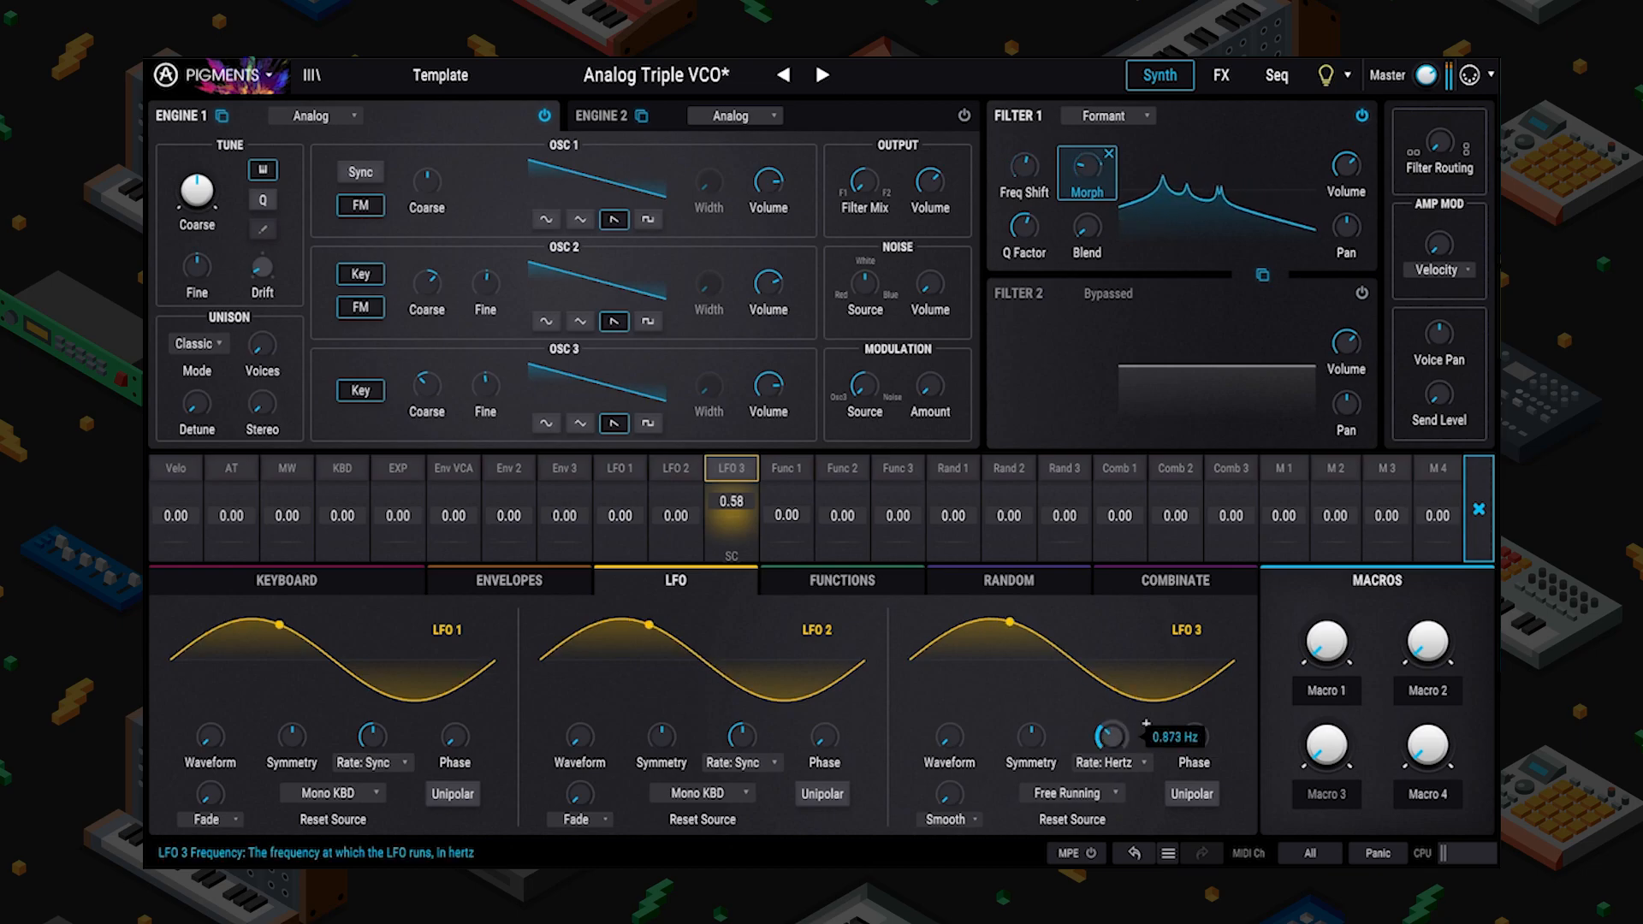
pyautogui.moveTo(949, 736); pyautogui.dragTo(1031, 667)
pyautogui.moveTo(1053, 724); pyautogui.dragTo(1053, 757)
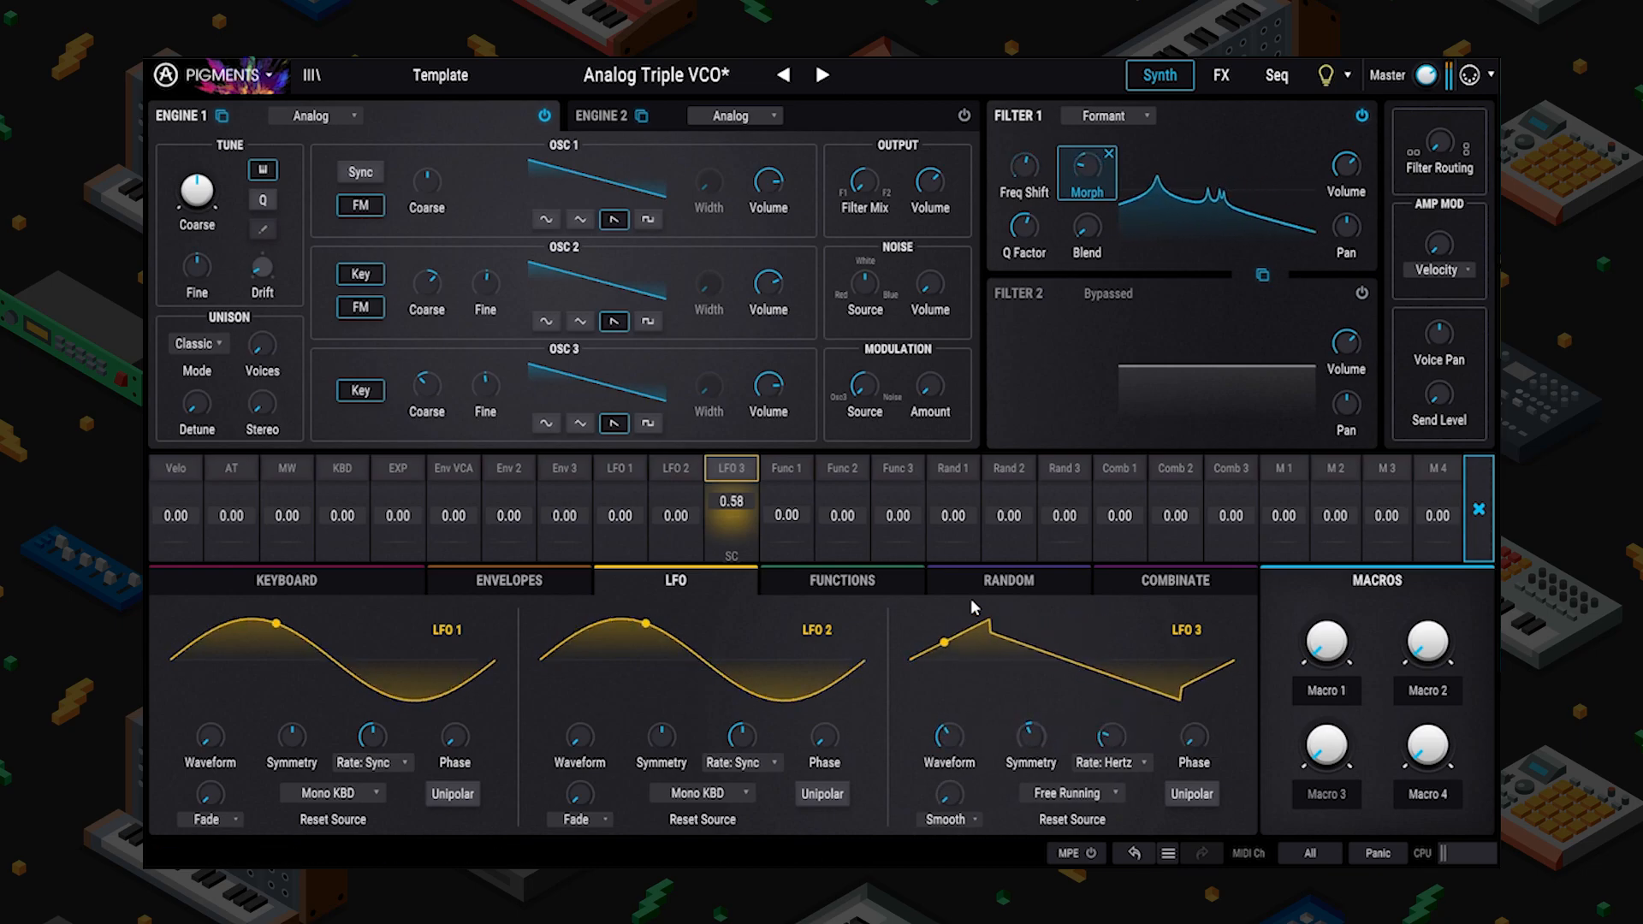
pyautogui.moveTo(777, 723)
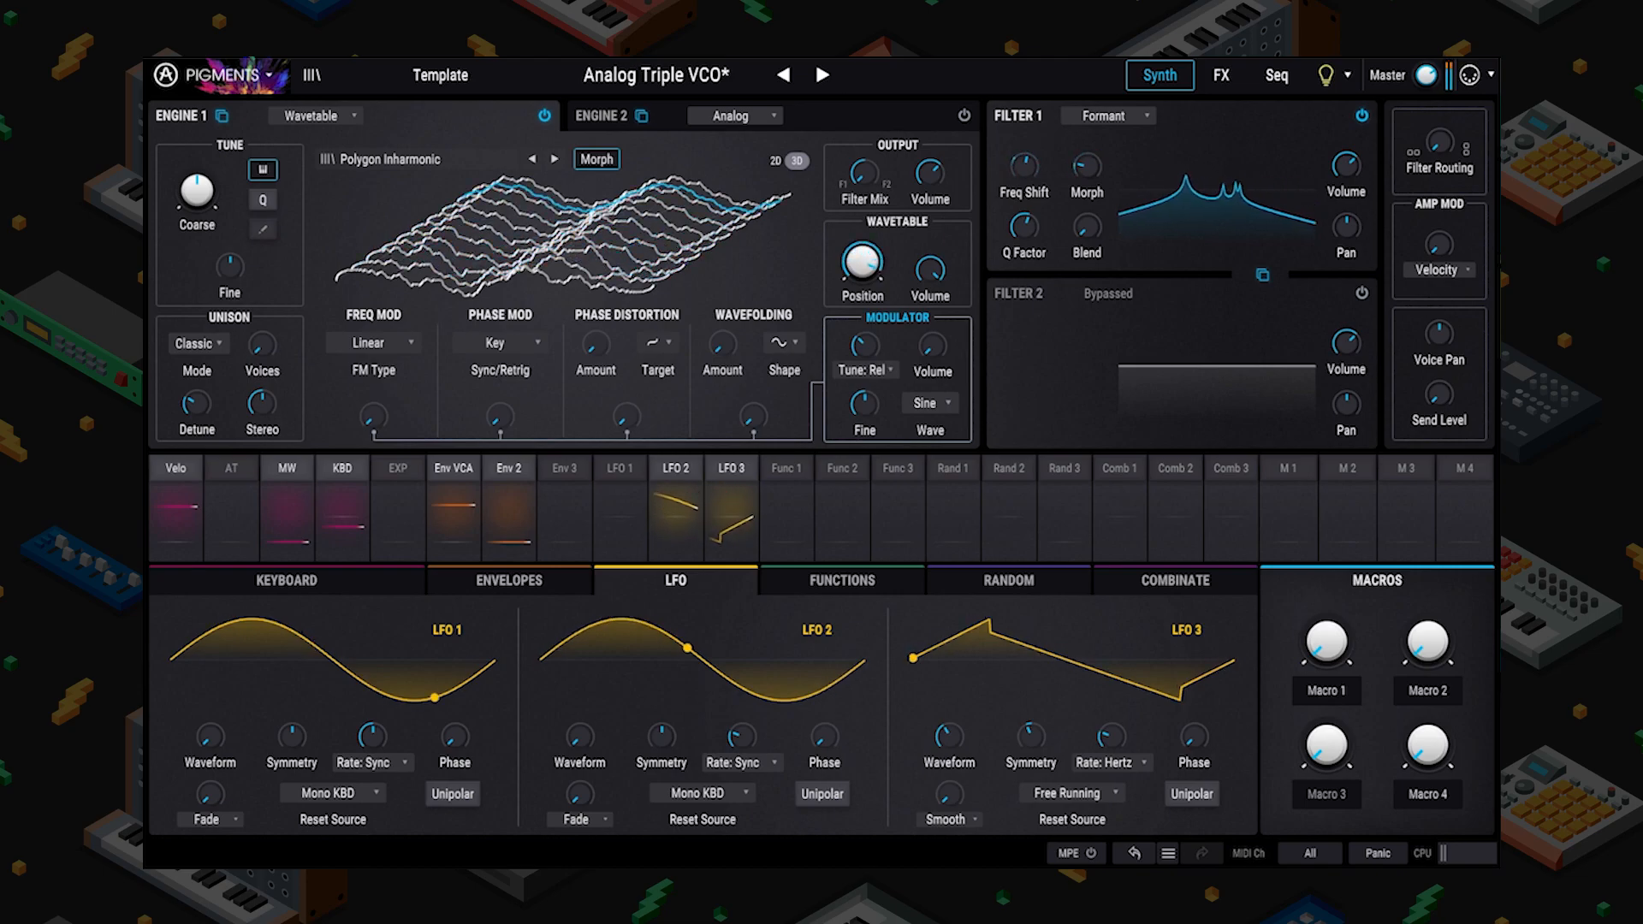
# Load the original Analog Triple VCO template again, replacing the formant filter patch.
pyautogui.click(436, 75)
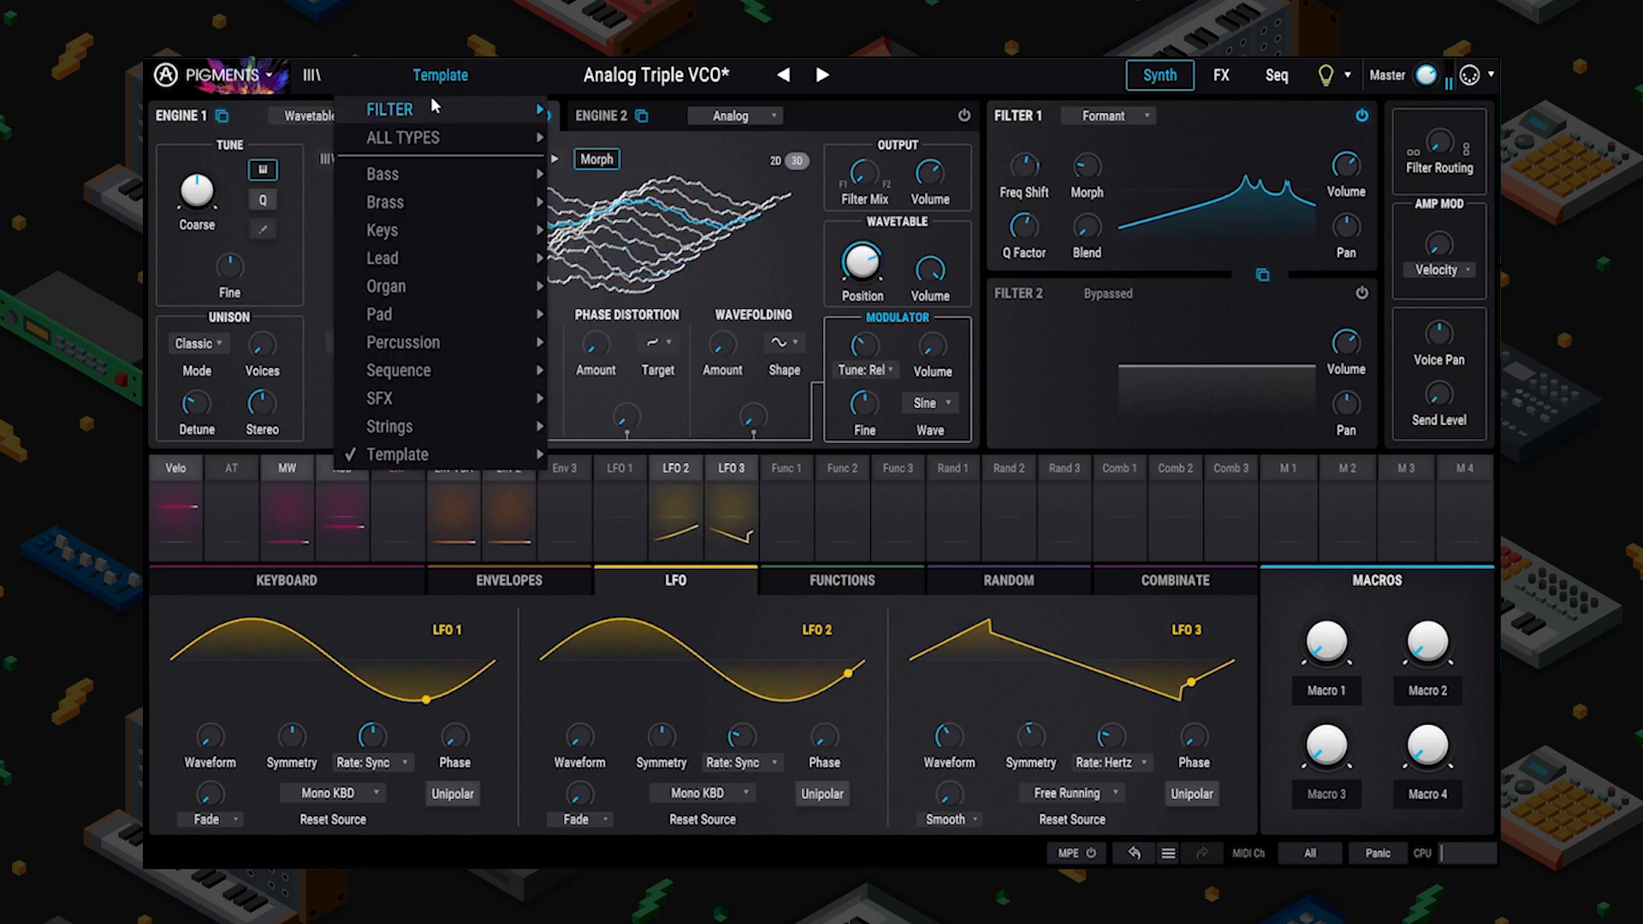
pyautogui.moveTo(430, 133)
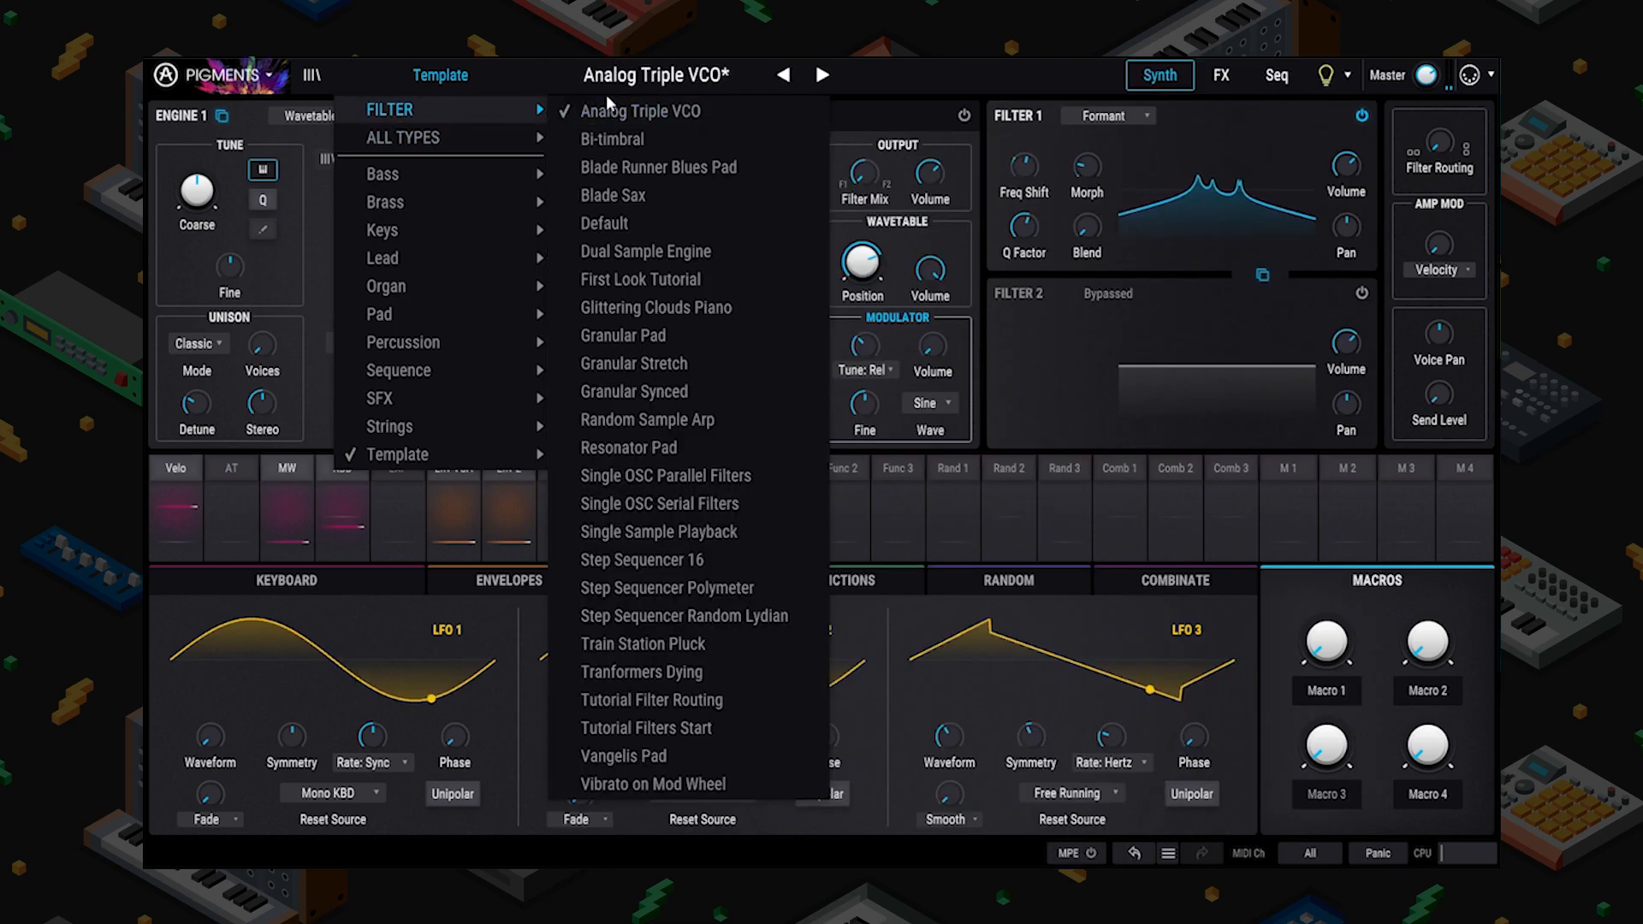
pyautogui.click(626, 114)
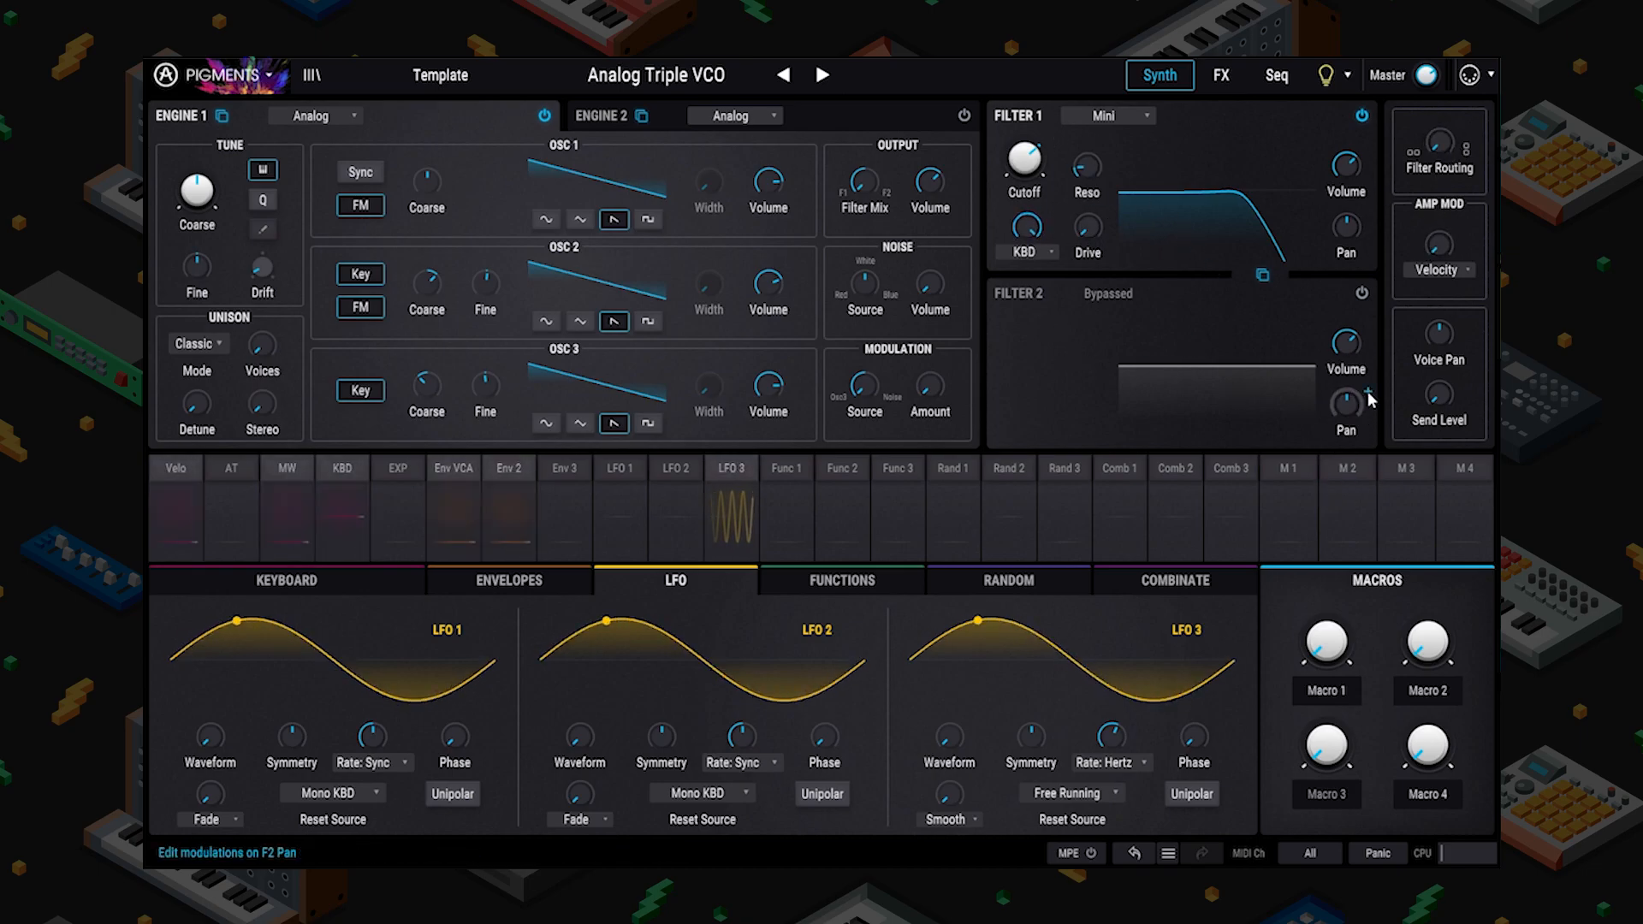
# Sweep Engine 1's noise source toward blue, up to 0.916, and raise the noise volume.
pyautogui.moveTo(1439, 334); pyautogui.dragTo(1440, 368)
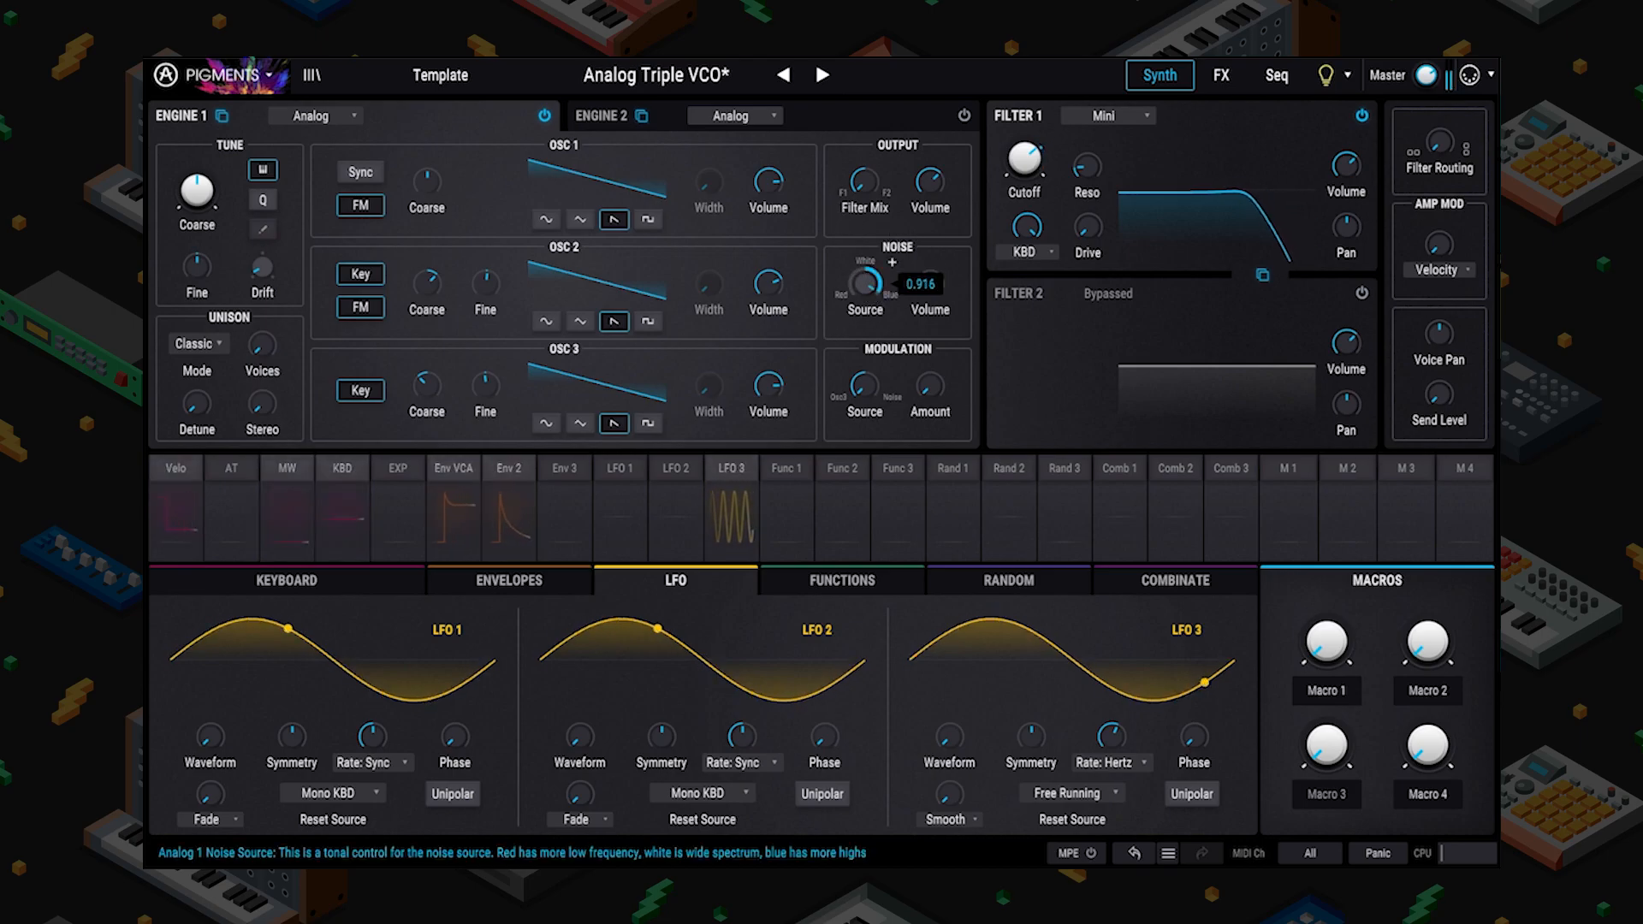
pyautogui.moveTo(892, 262)
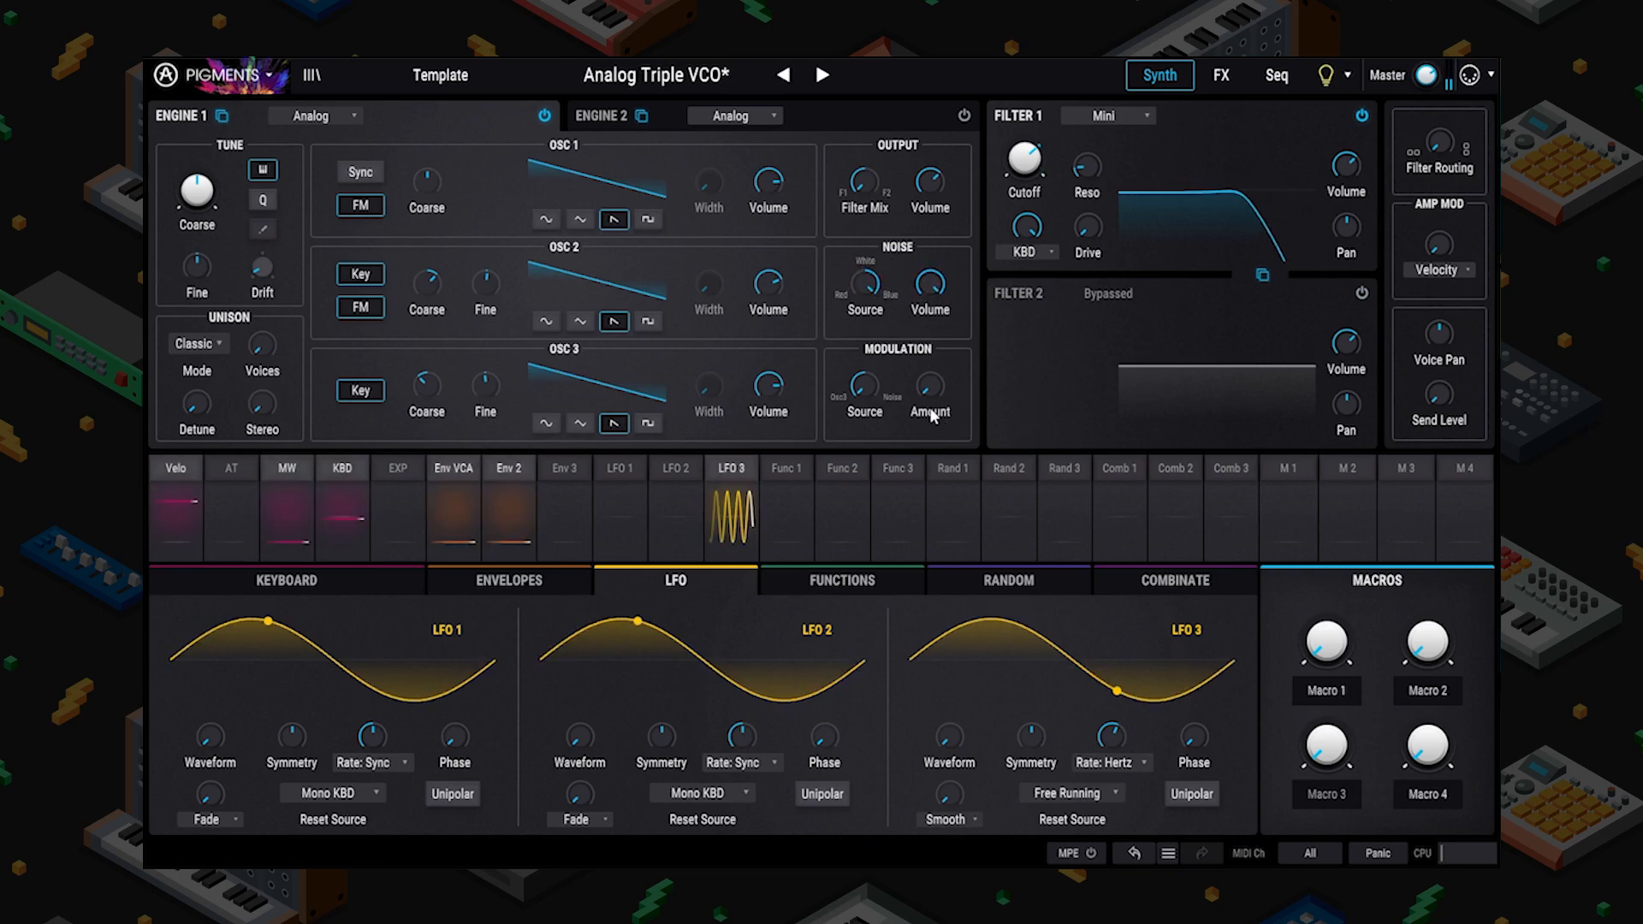
# Raise Engine 1's modulation amount to frequency-modulate OSC 1 and 2, and sweep OSC 3's coarse pitch up from 0 semitones.
pyautogui.moveTo(928, 387)
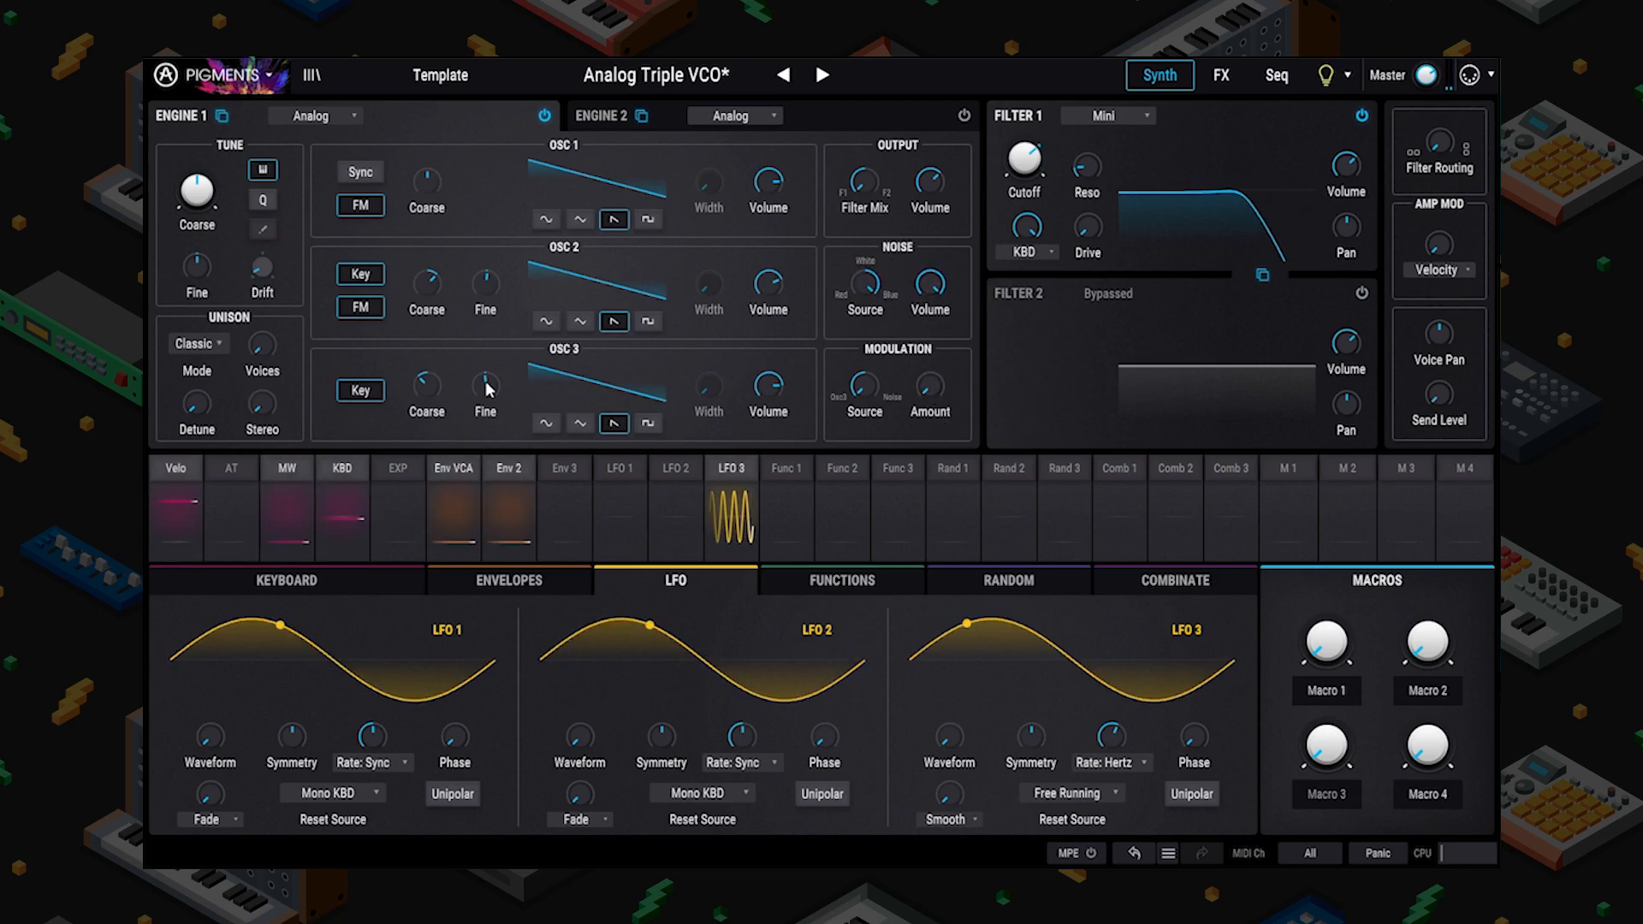
pyautogui.moveTo(929, 385); pyautogui.dragTo(930, 325)
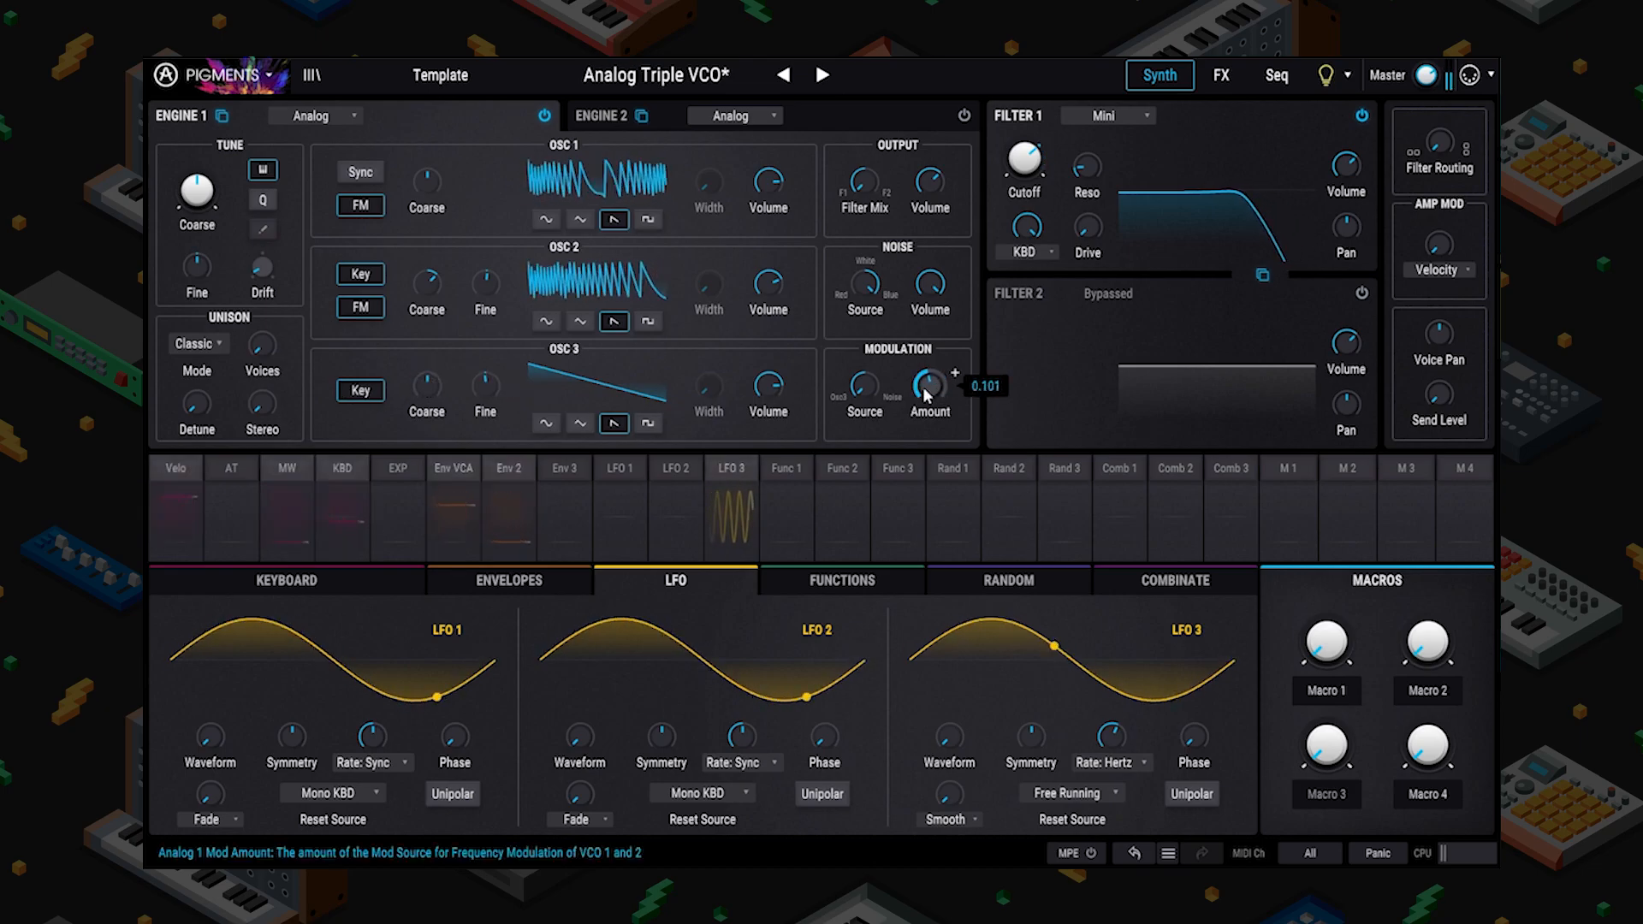
pyautogui.moveTo(864, 385)
pyautogui.moveTo(864, 385); pyautogui.dragTo(863, 408)
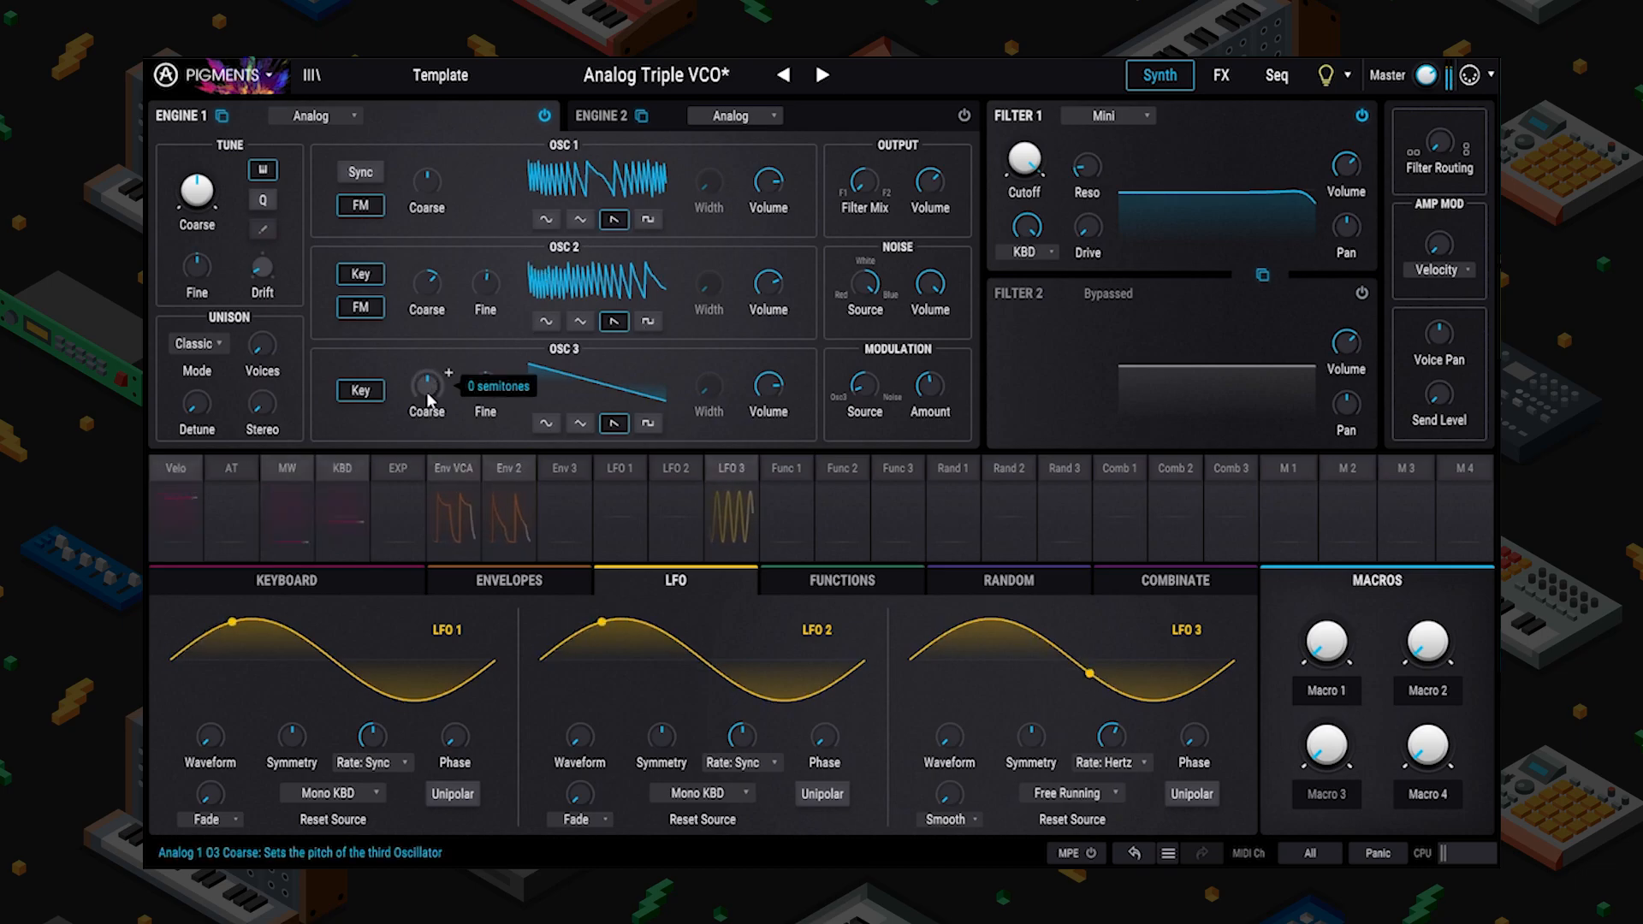
pyautogui.moveTo(438, 397)
pyautogui.mouseDown()
pyautogui.moveTo(438, 462)
pyautogui.moveTo(438, 402)
pyautogui.mouseUp()
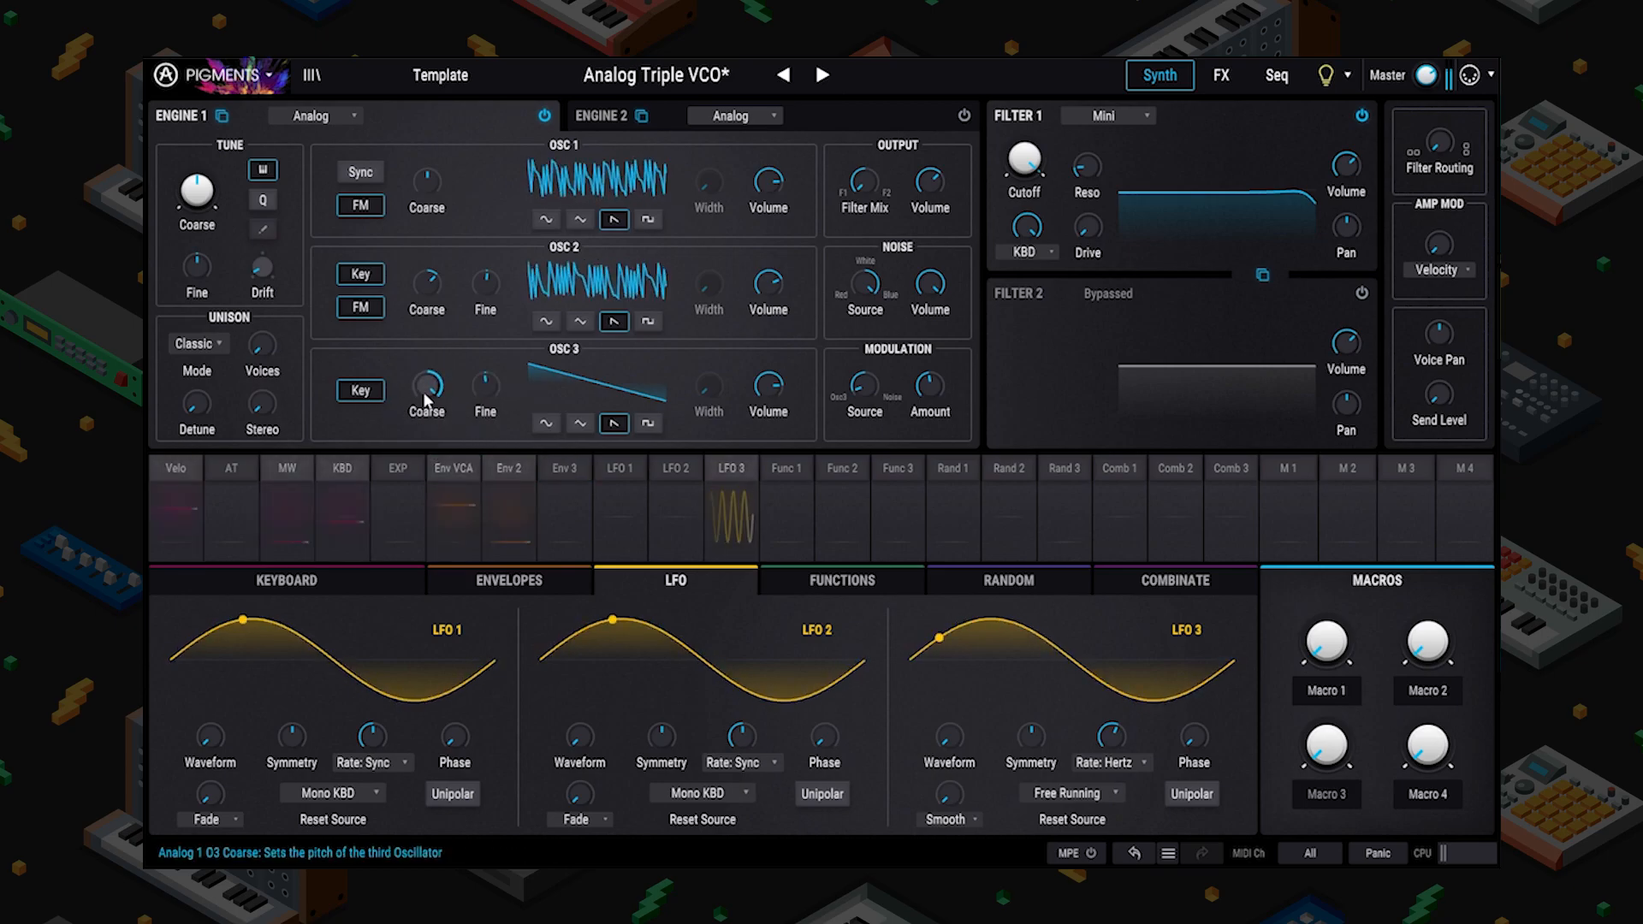
# Modulate OSC 3's coarse pitch with LFO 2 at 0.131 Hz, and set Engine 1's modulation source to 0.00.
pyautogui.moveTo(738, 489)
pyautogui.moveTo(679, 487); pyautogui.dragTo(745, 734)
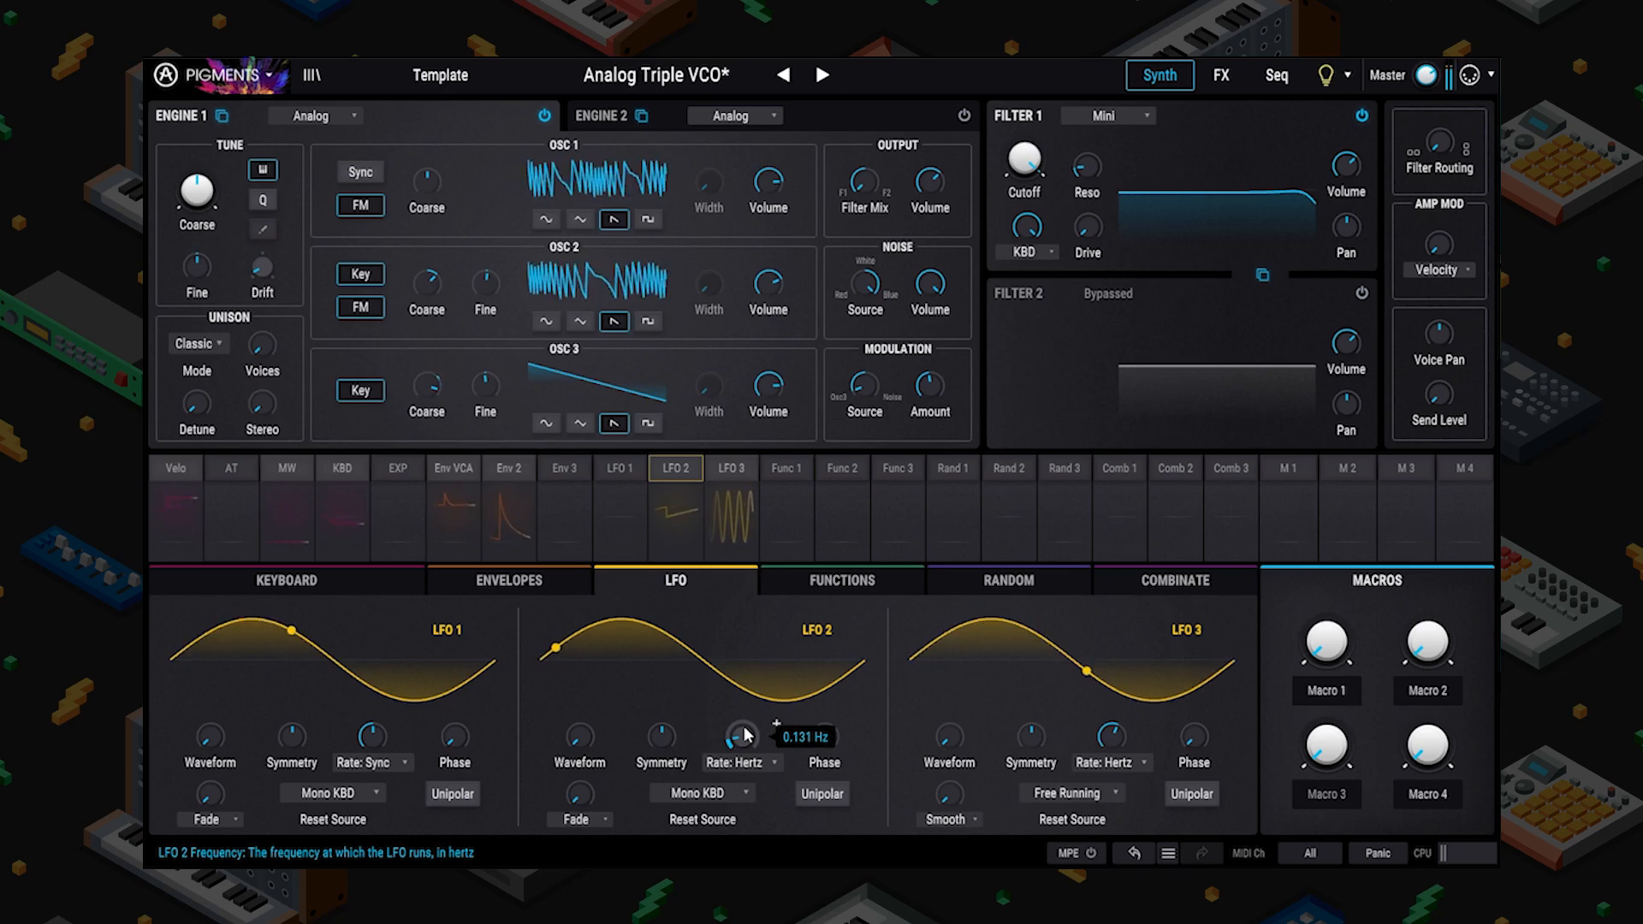
pyautogui.moveTo(929, 385); pyautogui.dragTo(929, 385)
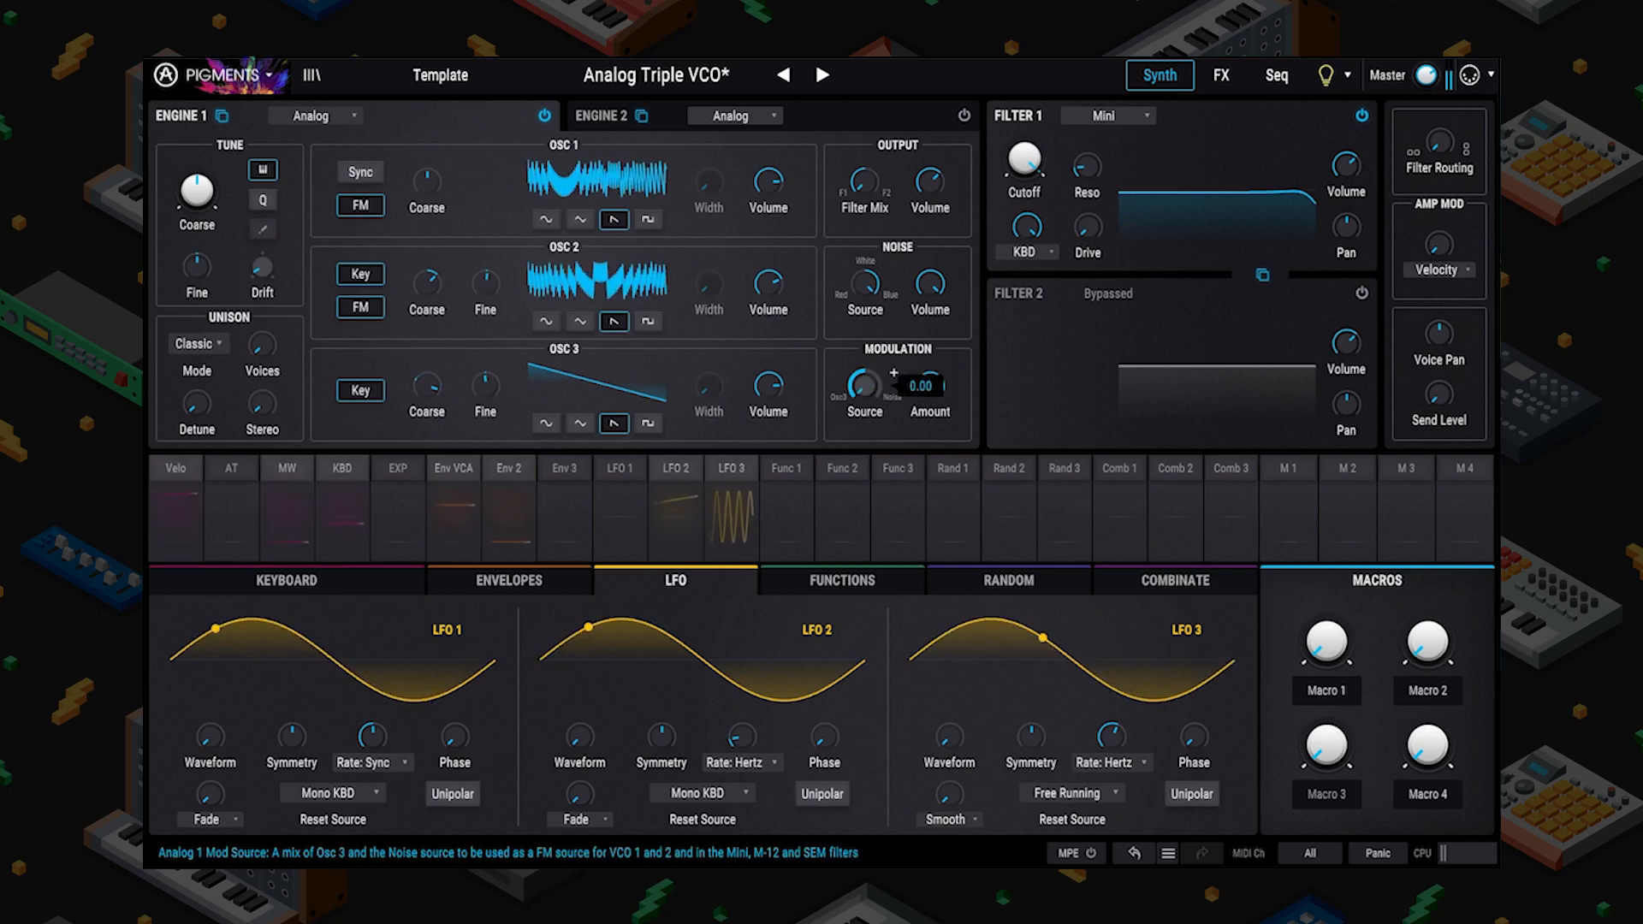
# Open the list of Template presets.
pyautogui.click(456, 83)
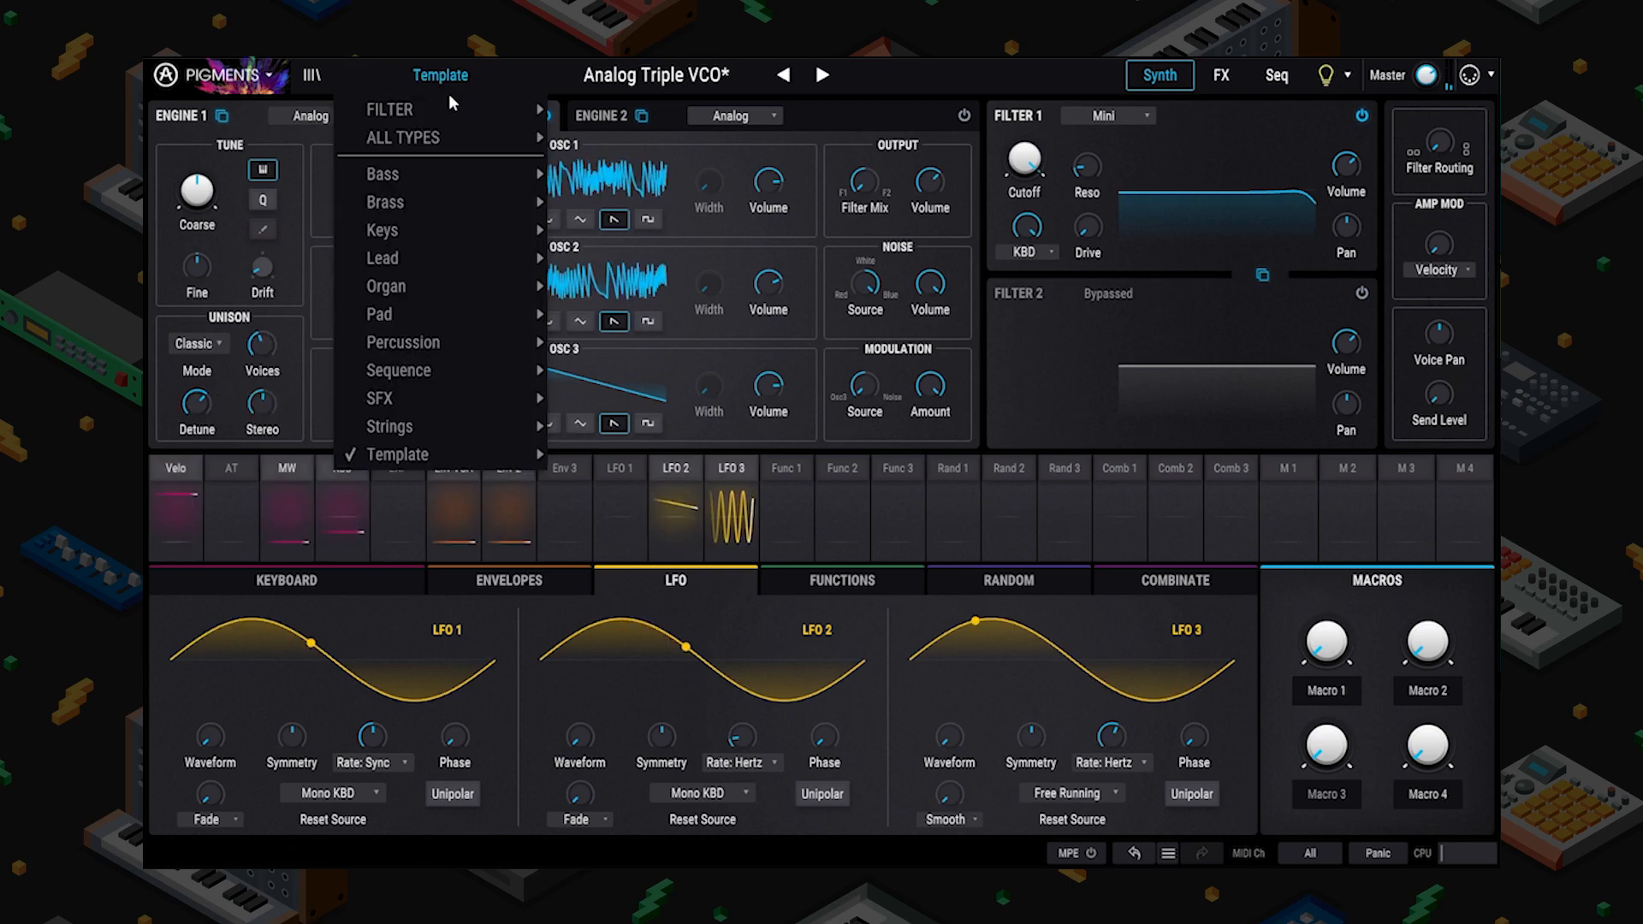
pyautogui.moveTo(393, 454)
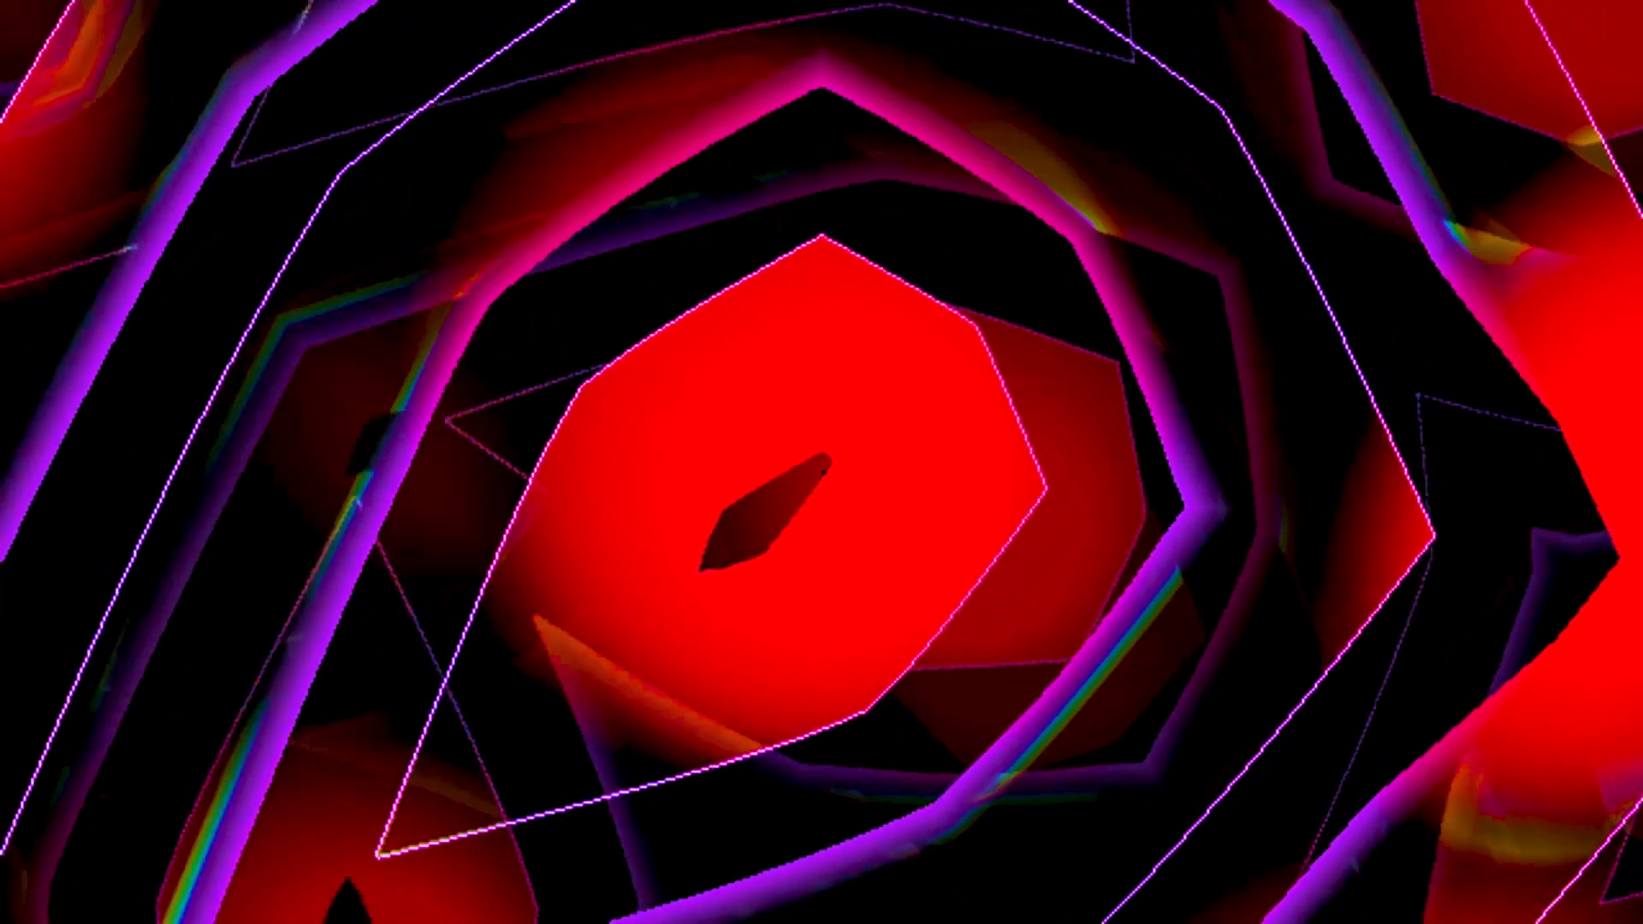